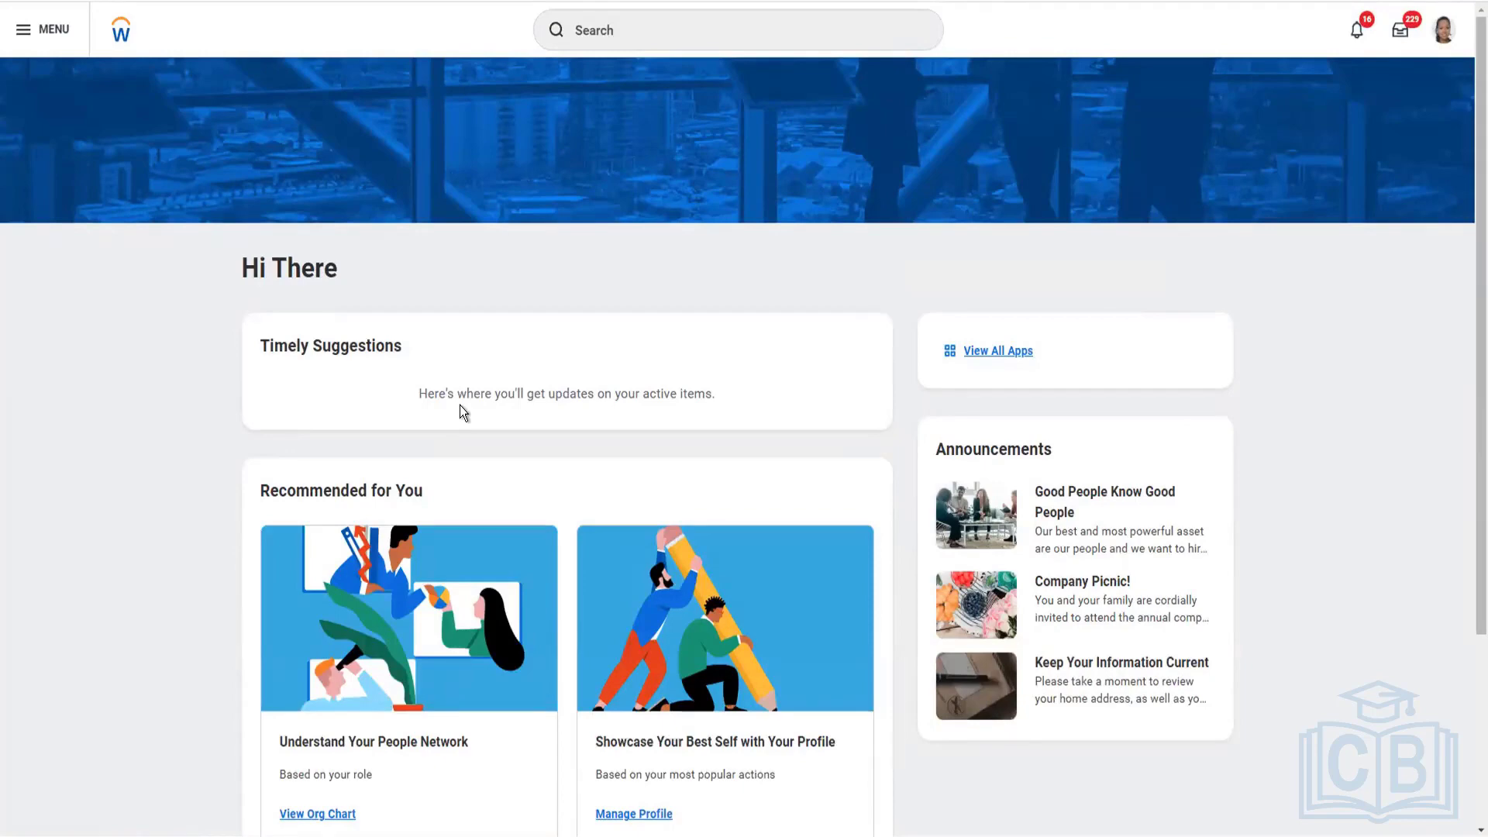
# Open the Data Sources report and filter the Data Source column to All Contingent Workers, All Active and Terminated Workers, Indexed All Workers and All Workers.
pyautogui.click(612, 33)
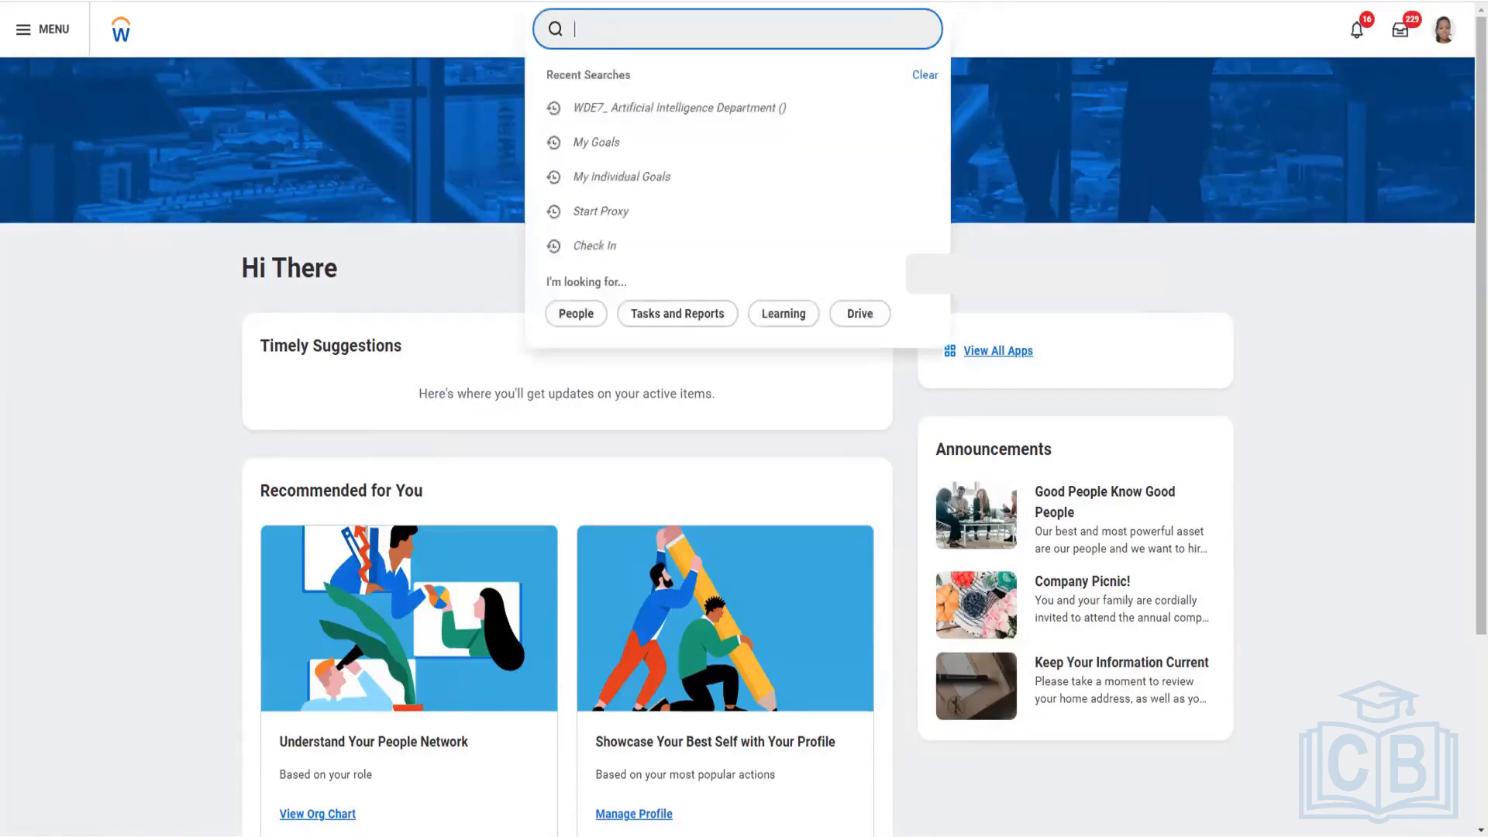
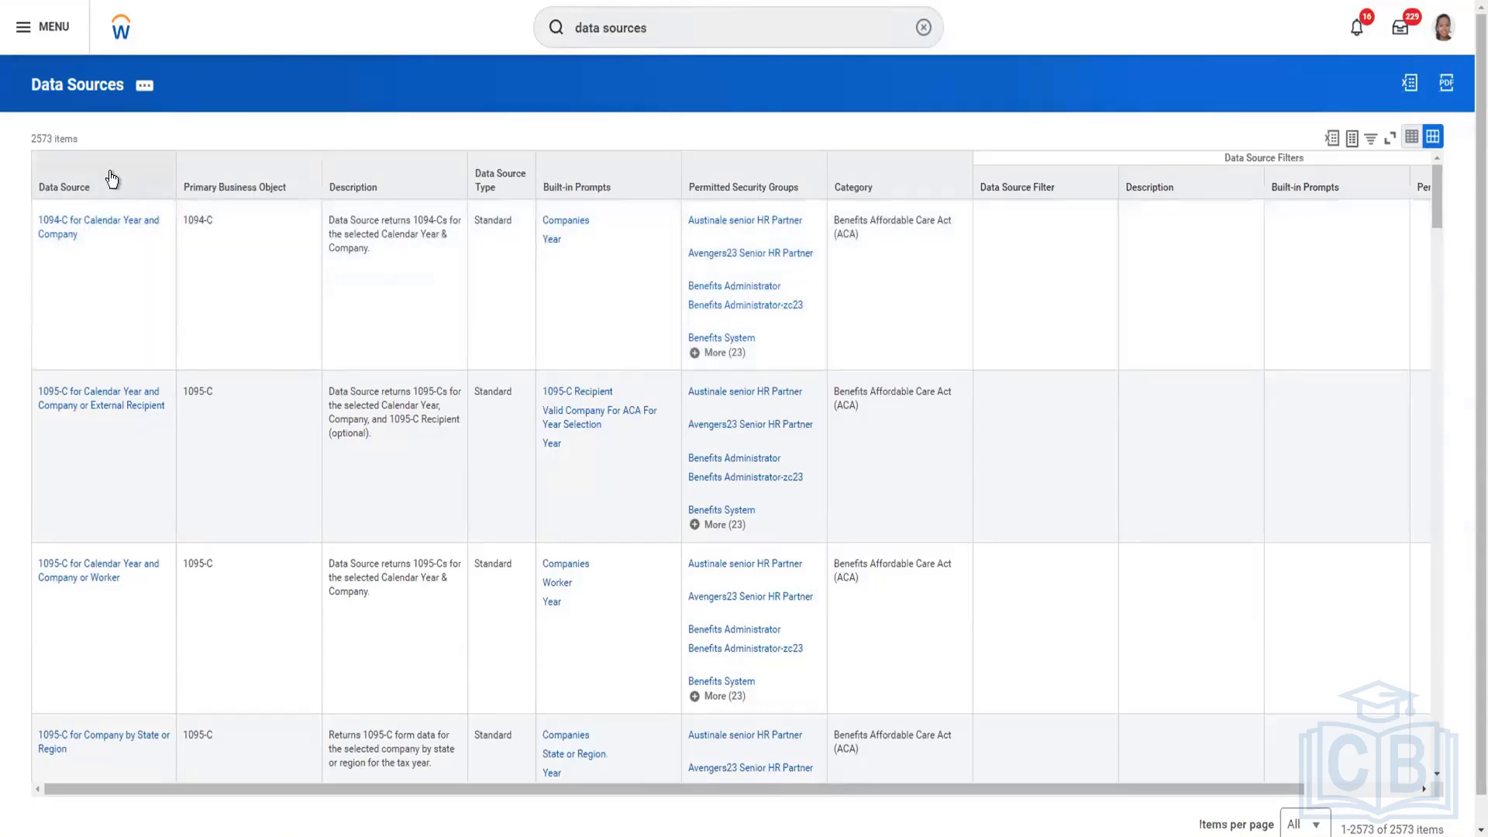
pyautogui.click(109, 187)
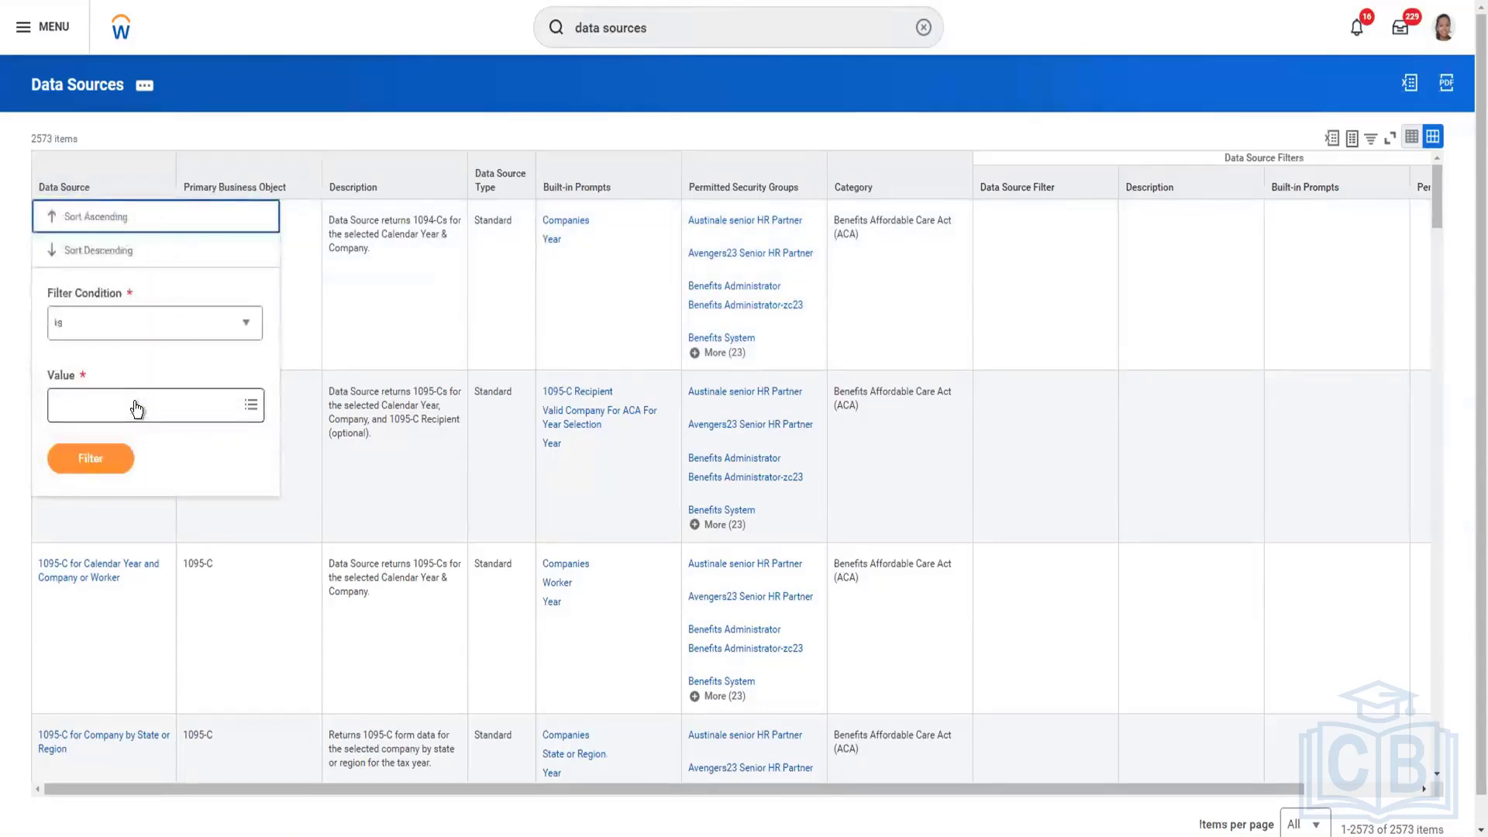
pyautogui.click(136, 403)
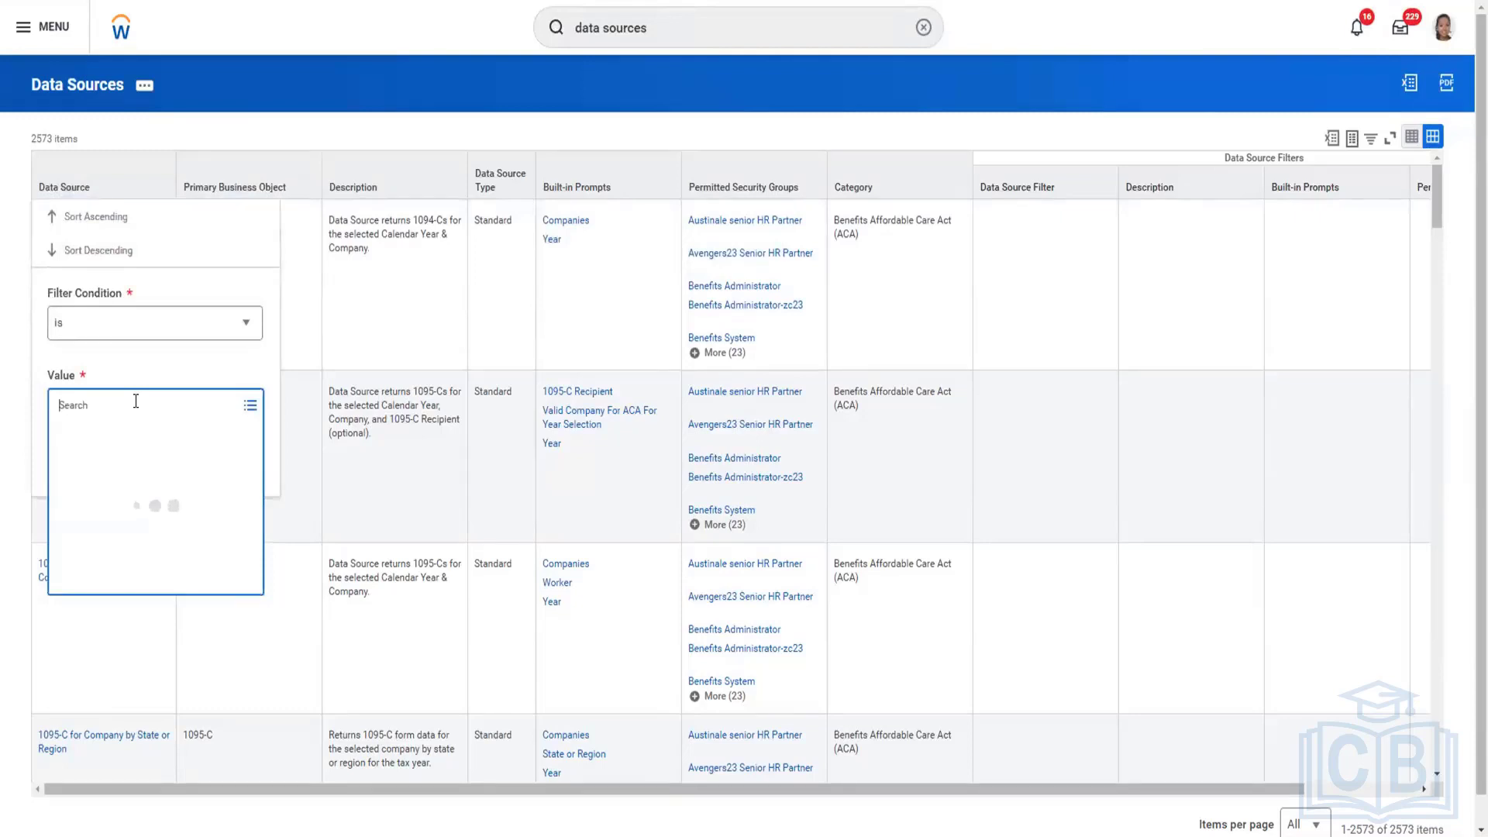
pyautogui.write('all worker')
pyautogui.press('Return')
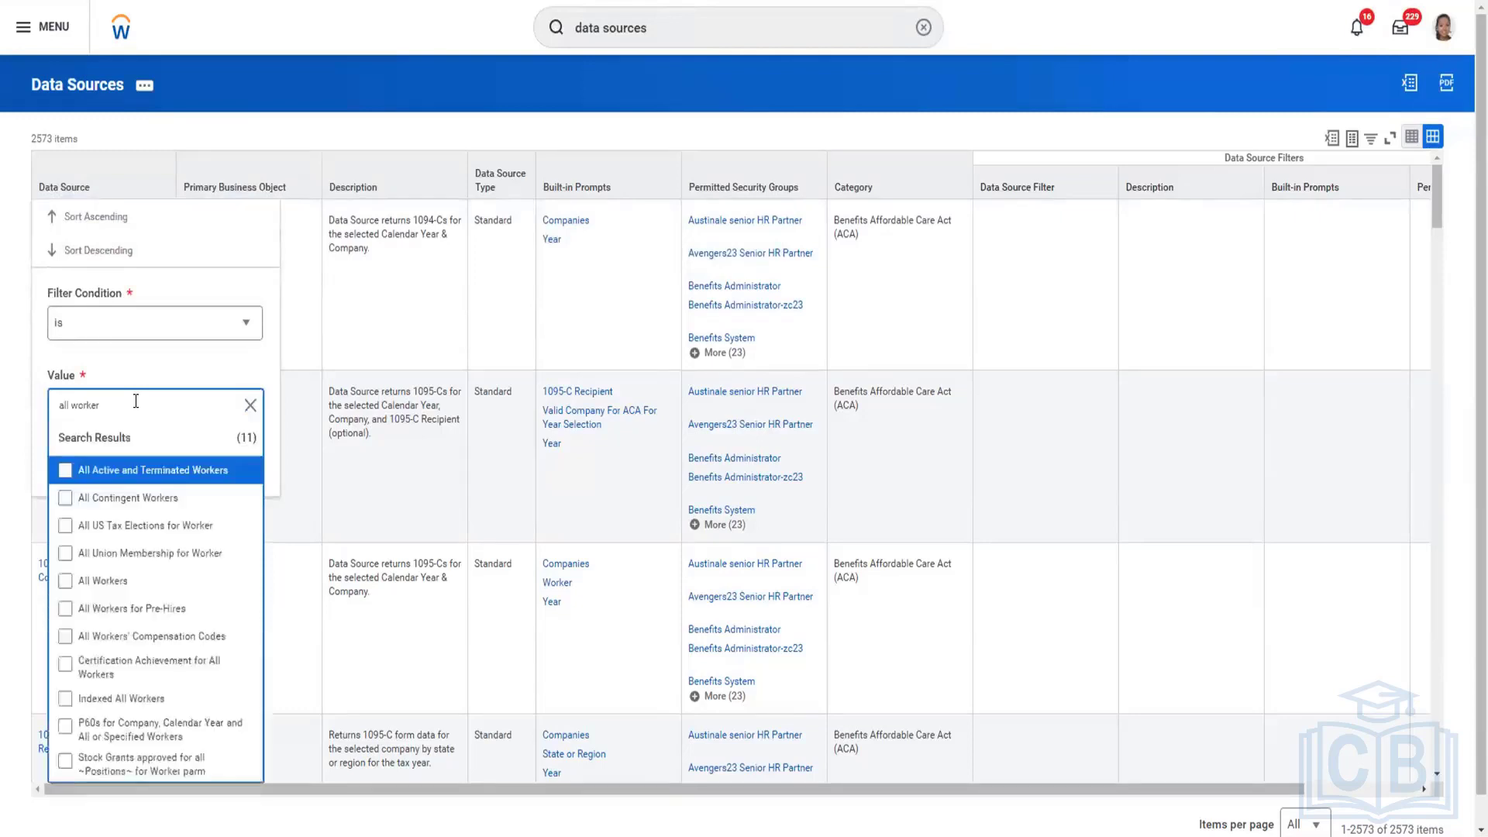
pyautogui.click(65, 484)
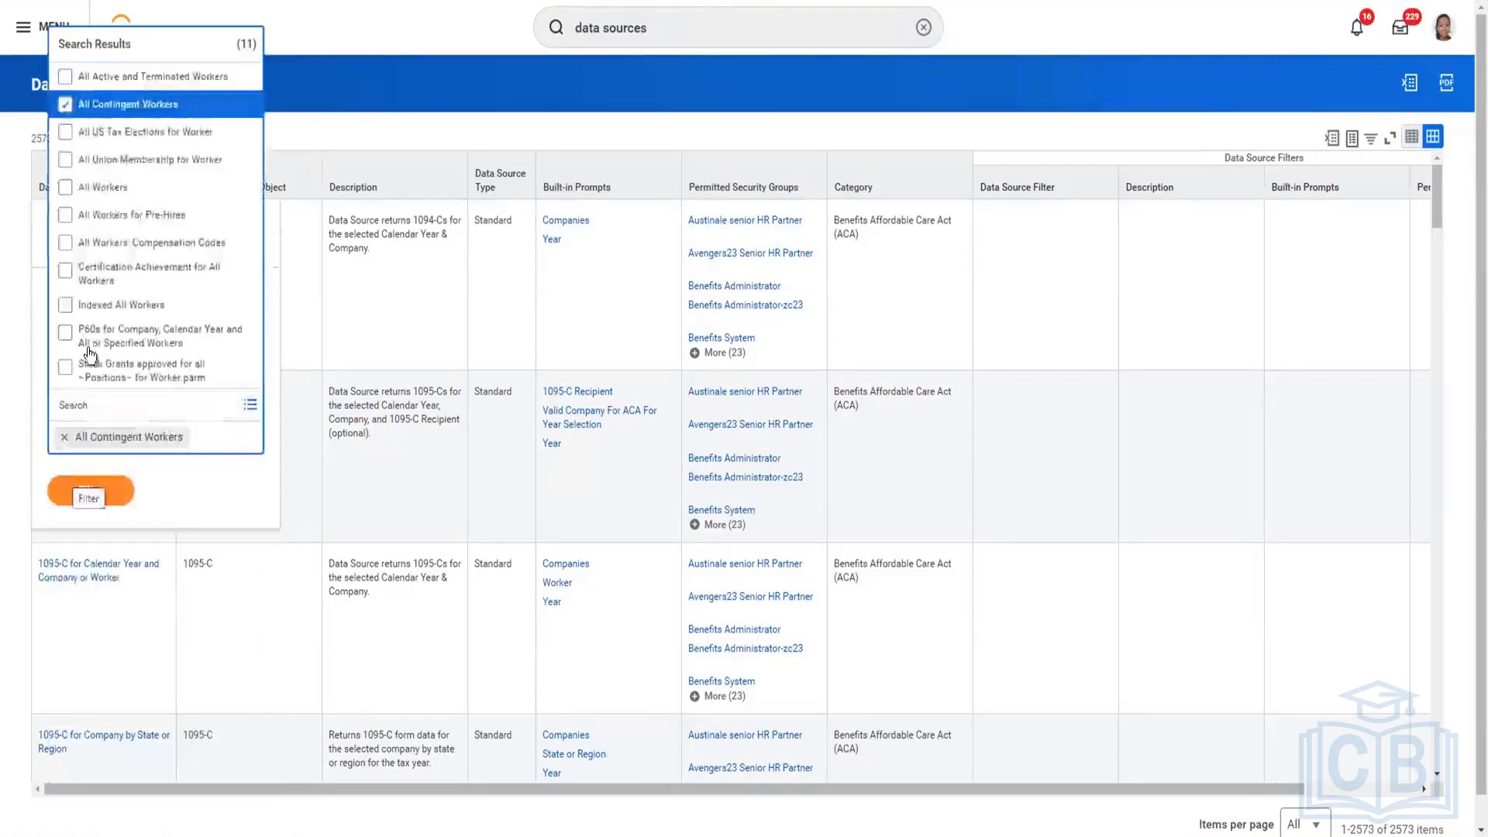
pyautogui.click(65, 78)
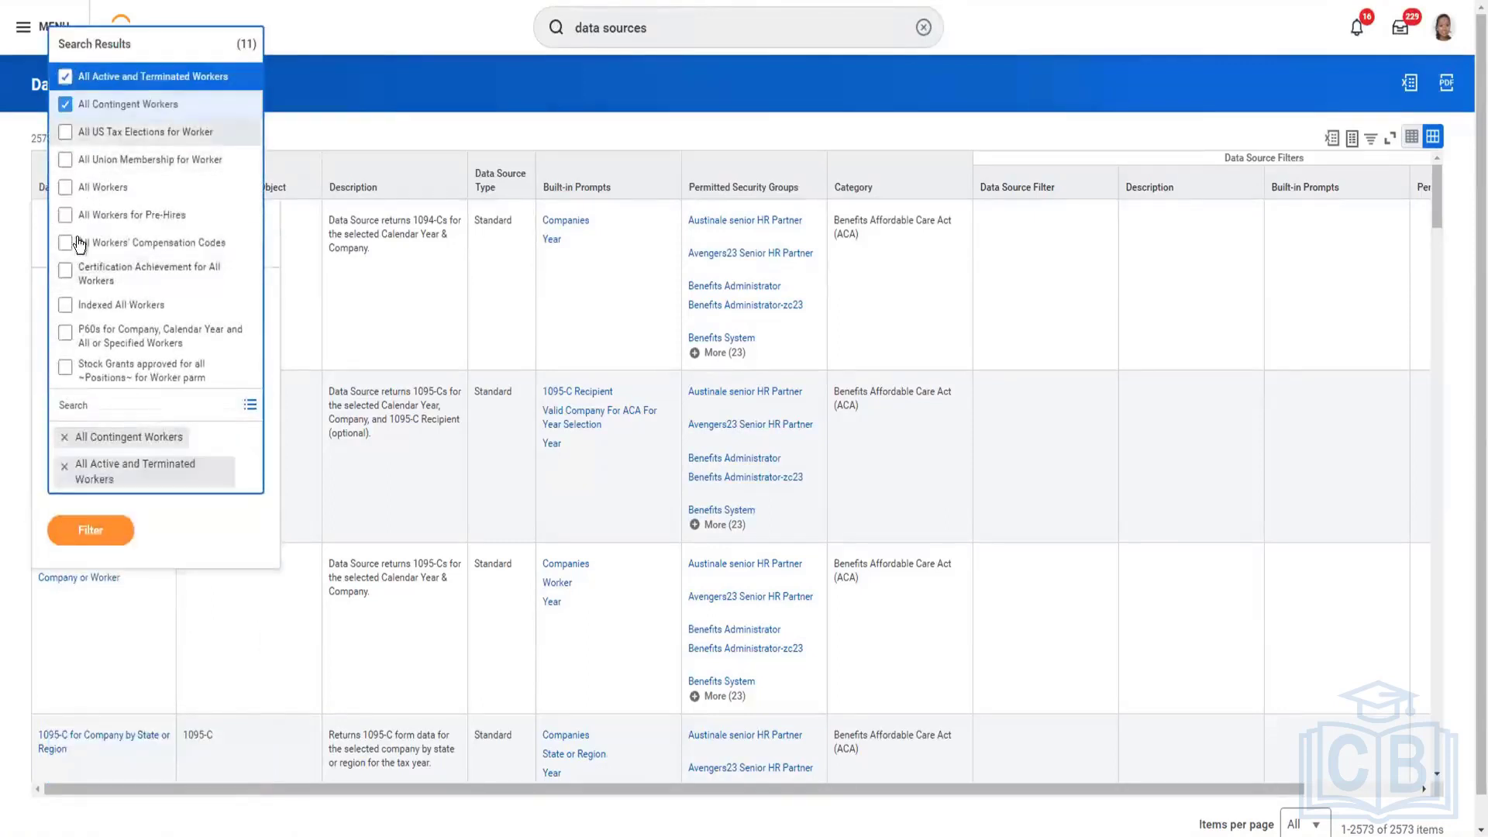
pyautogui.click(65, 305)
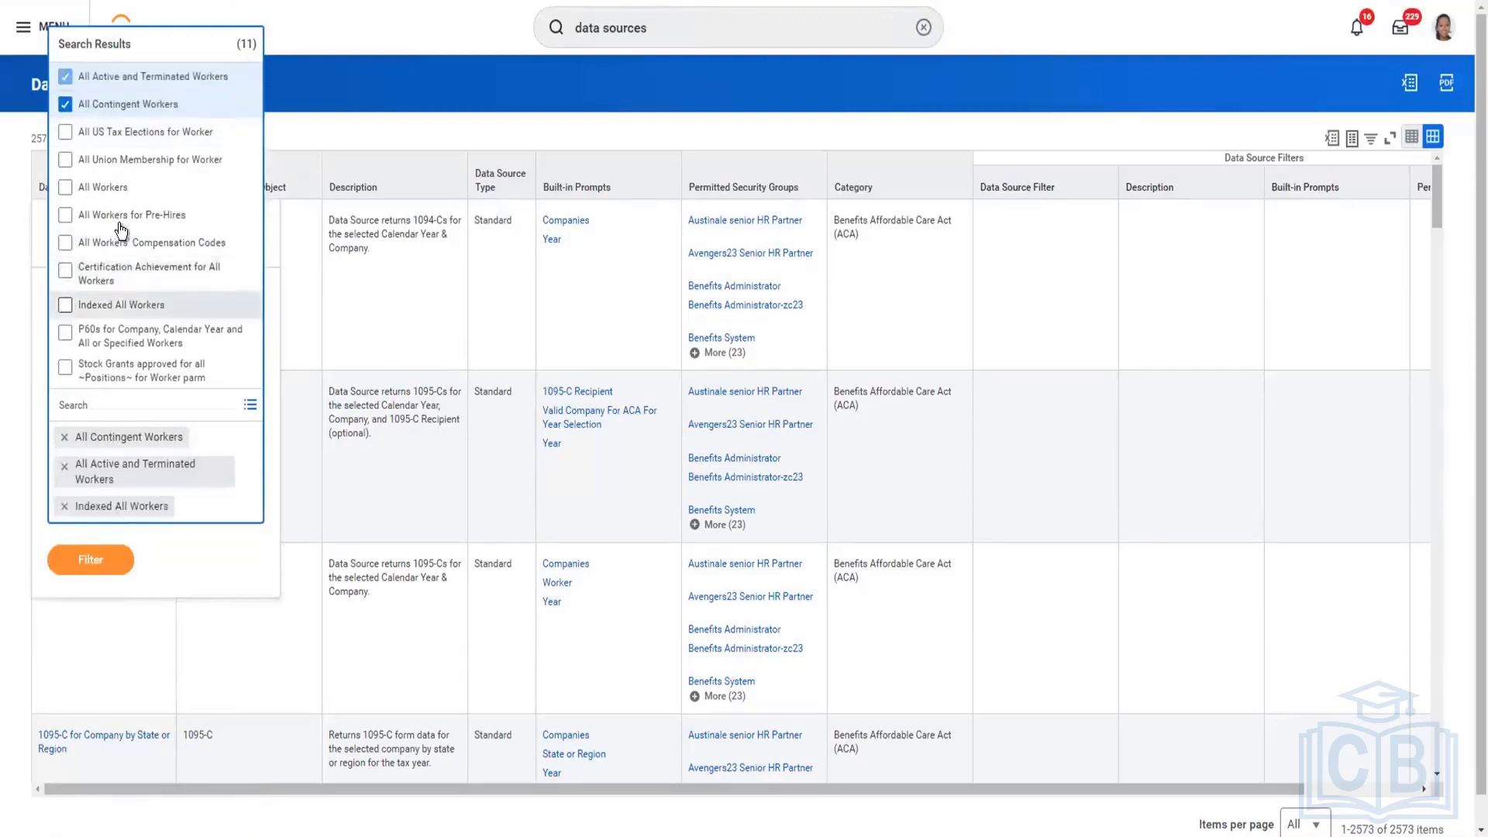
pyautogui.click(65, 188)
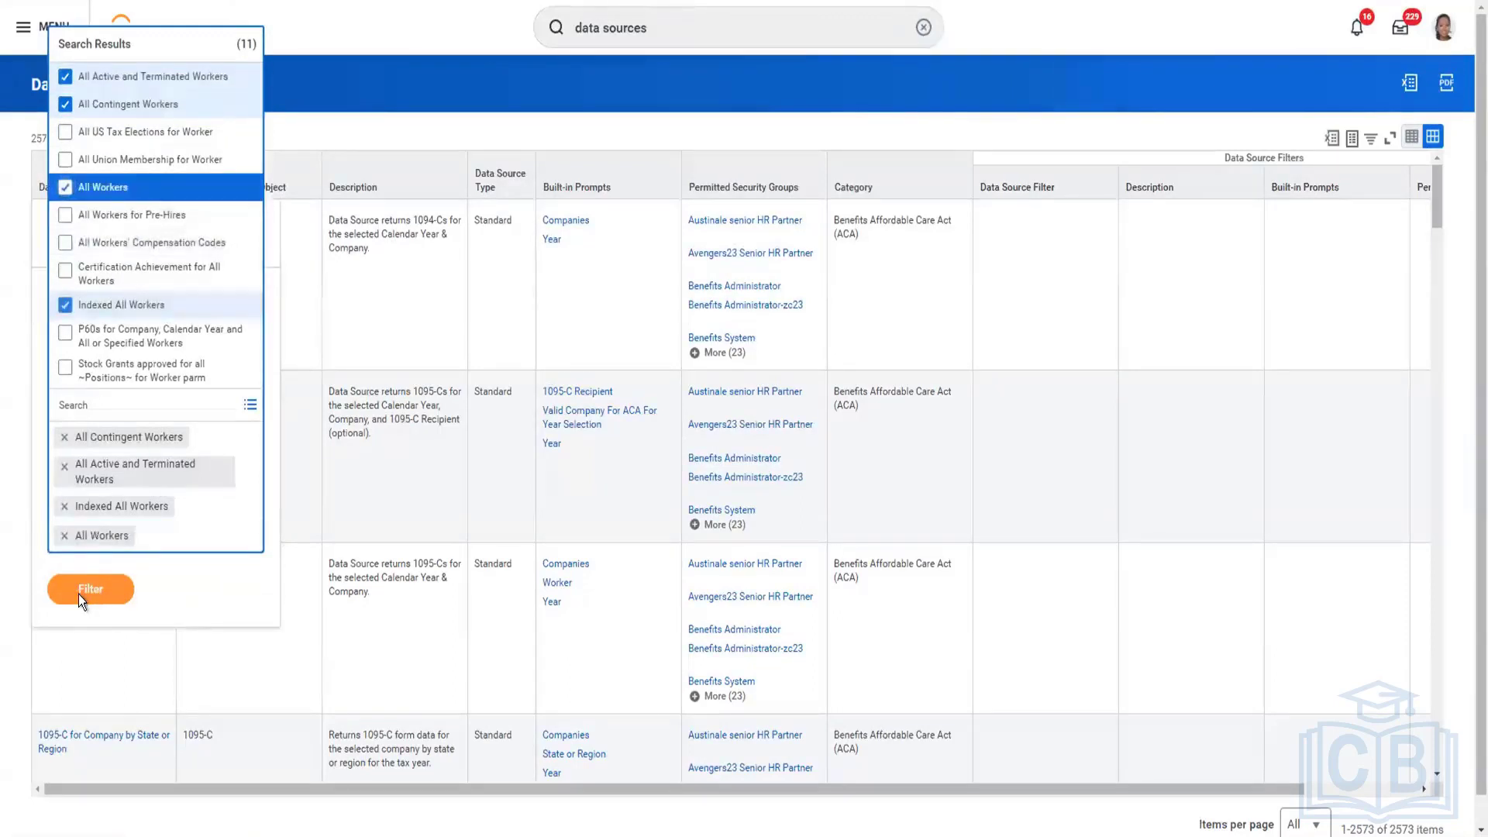
pyautogui.click(78, 593)
pyautogui.click(85, 560)
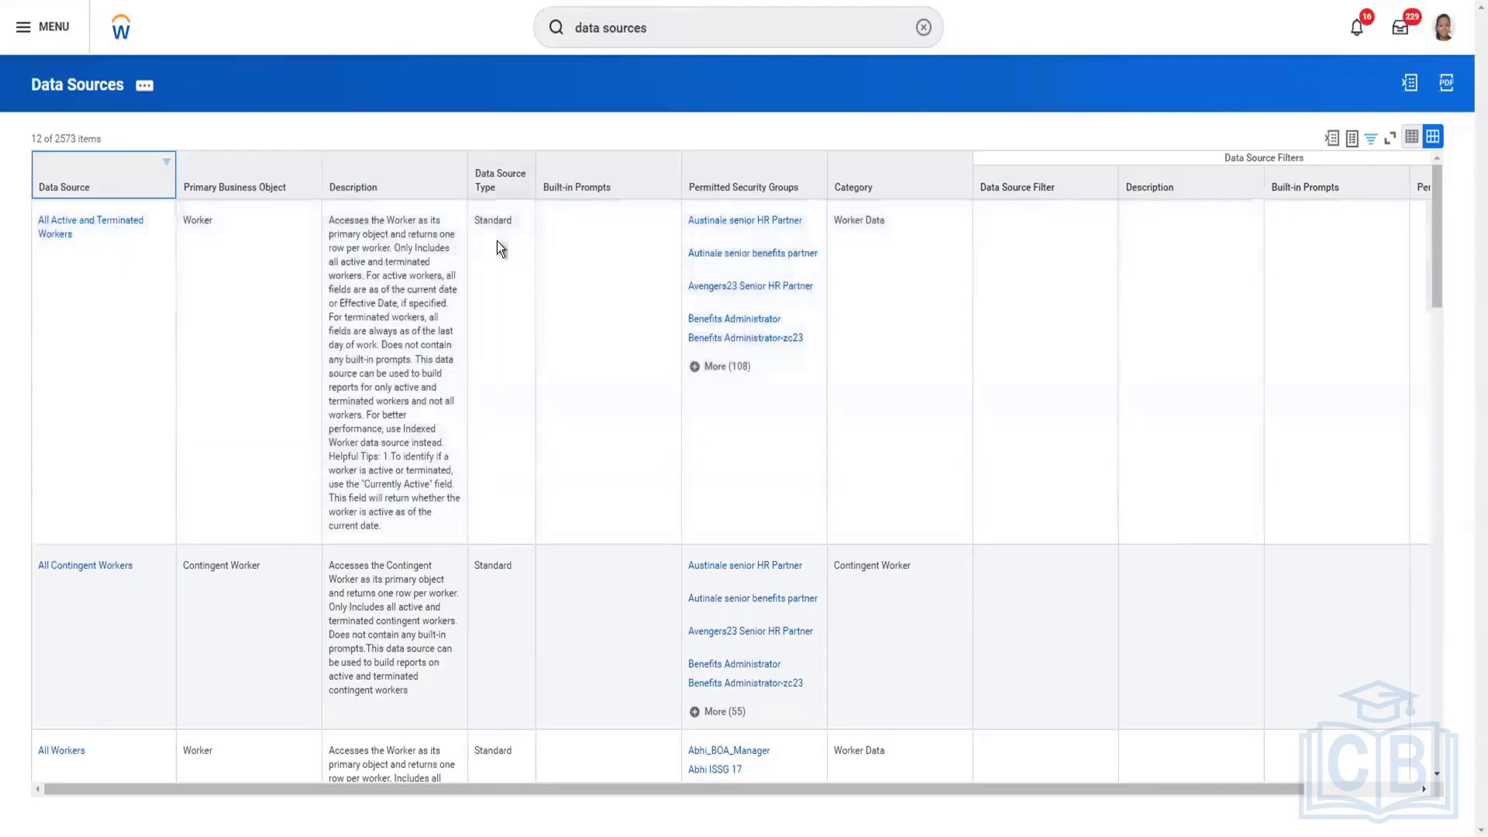
# Examine the filtered worker data sources, comparing their primary business objects, descriptions, types, categories, security groups and data source filters.
pyautogui.scroll(-3, 496, 261)
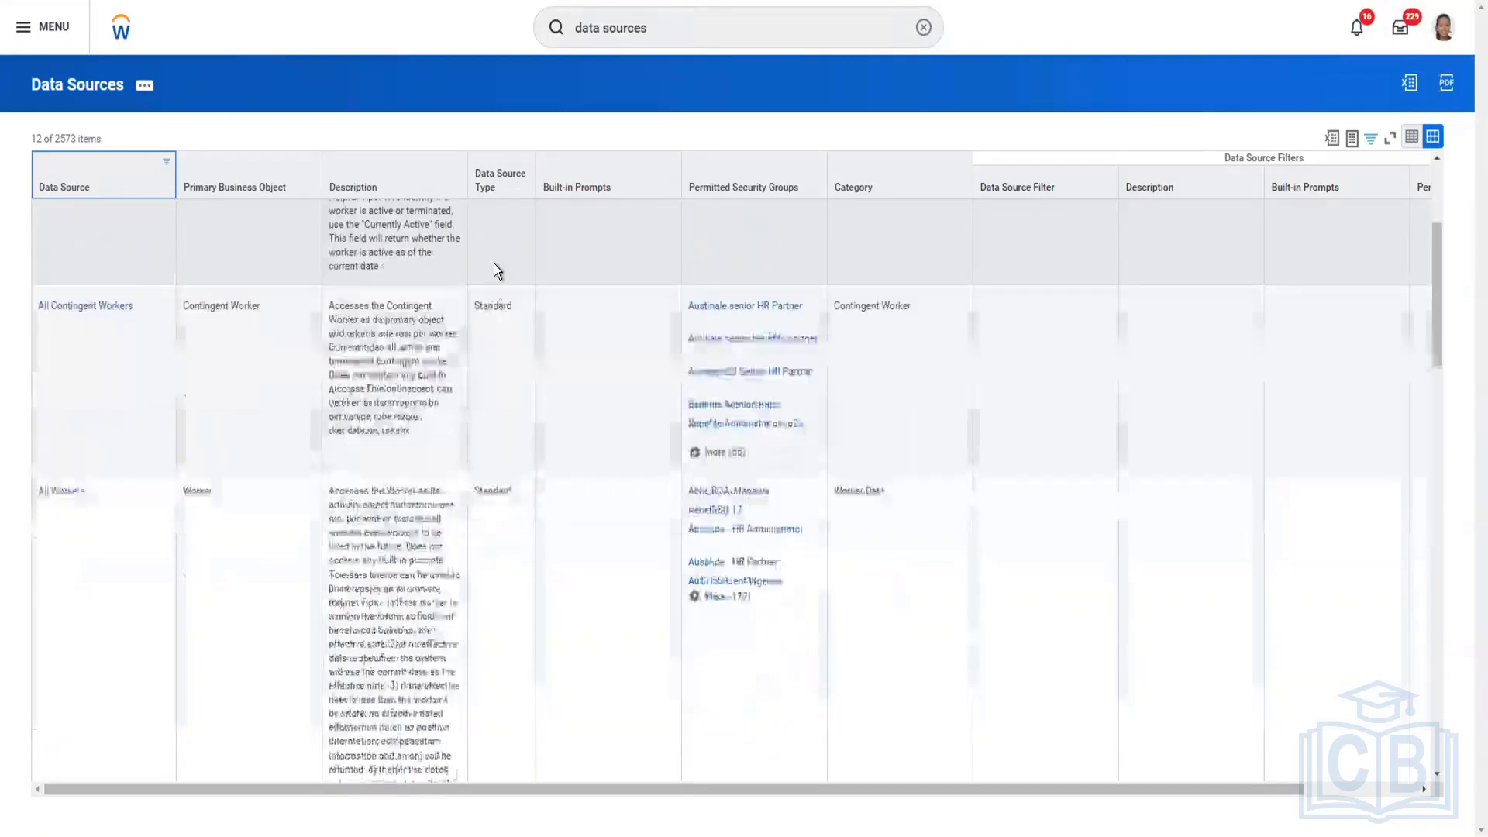
pyautogui.scroll(-6, 487, 334)
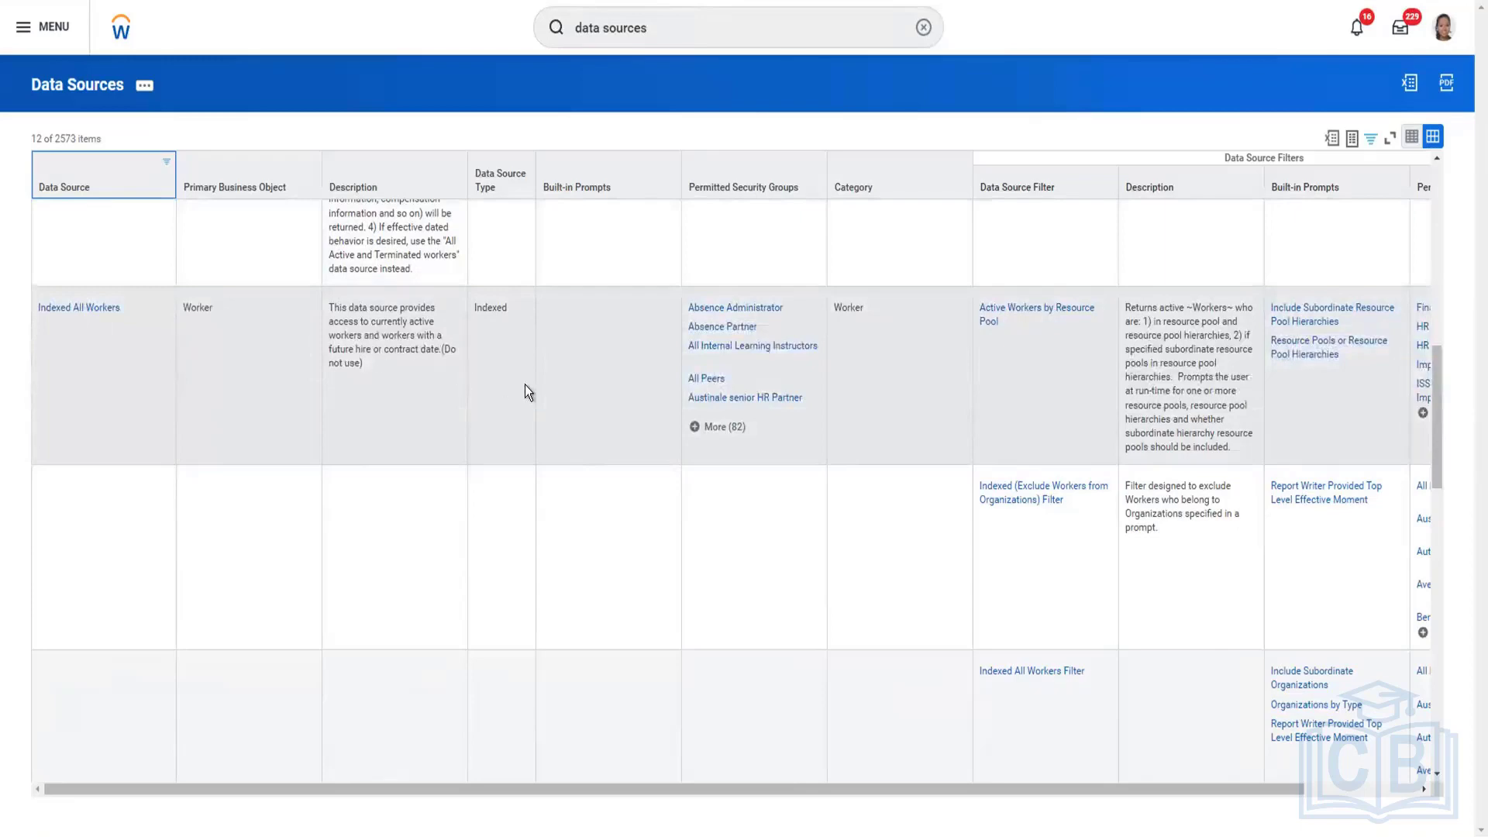
pyautogui.scroll(10, 524, 384)
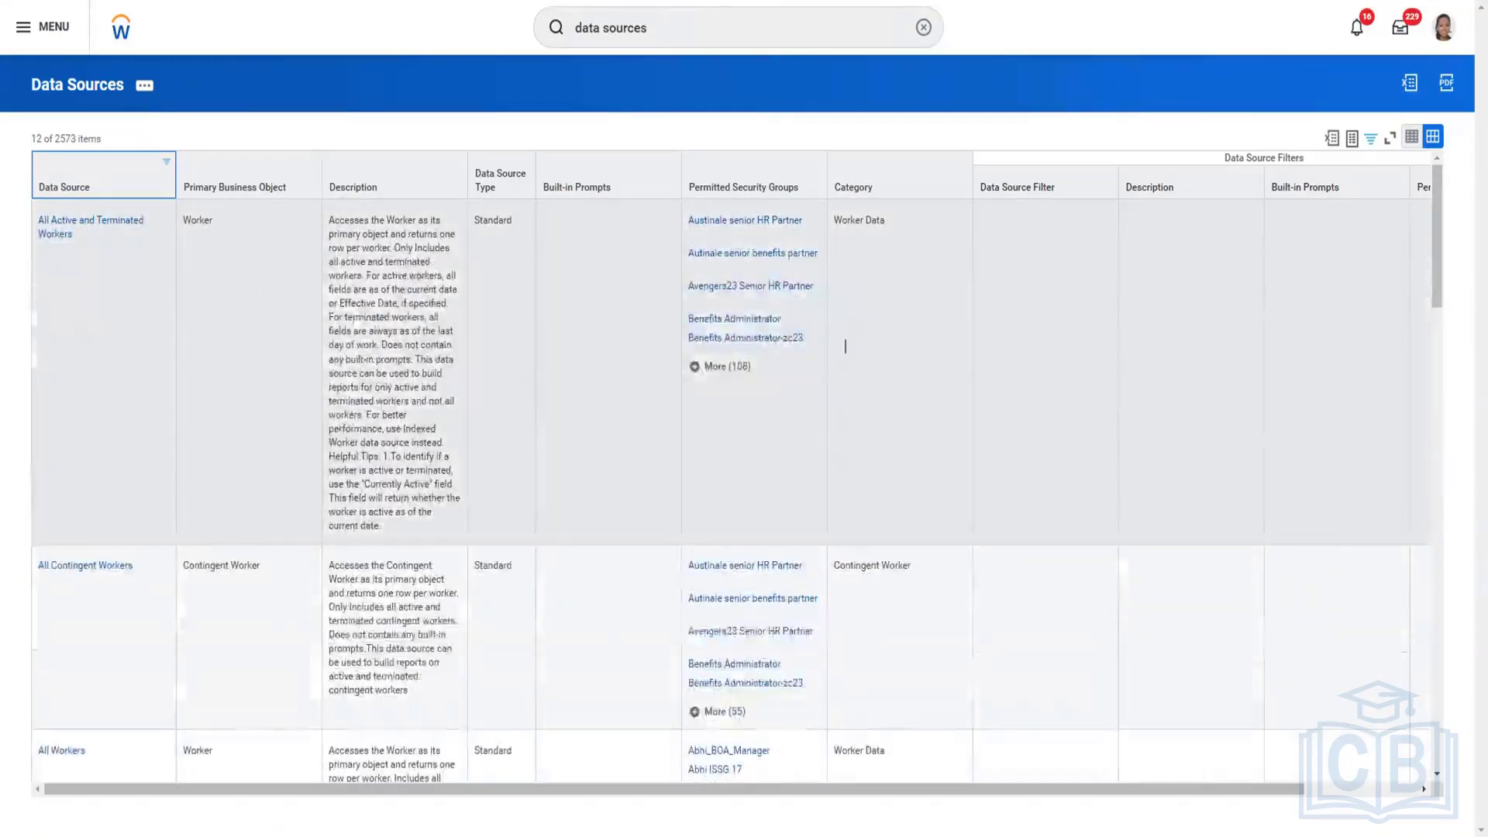
pyautogui.scroll(-4, 872, 318)
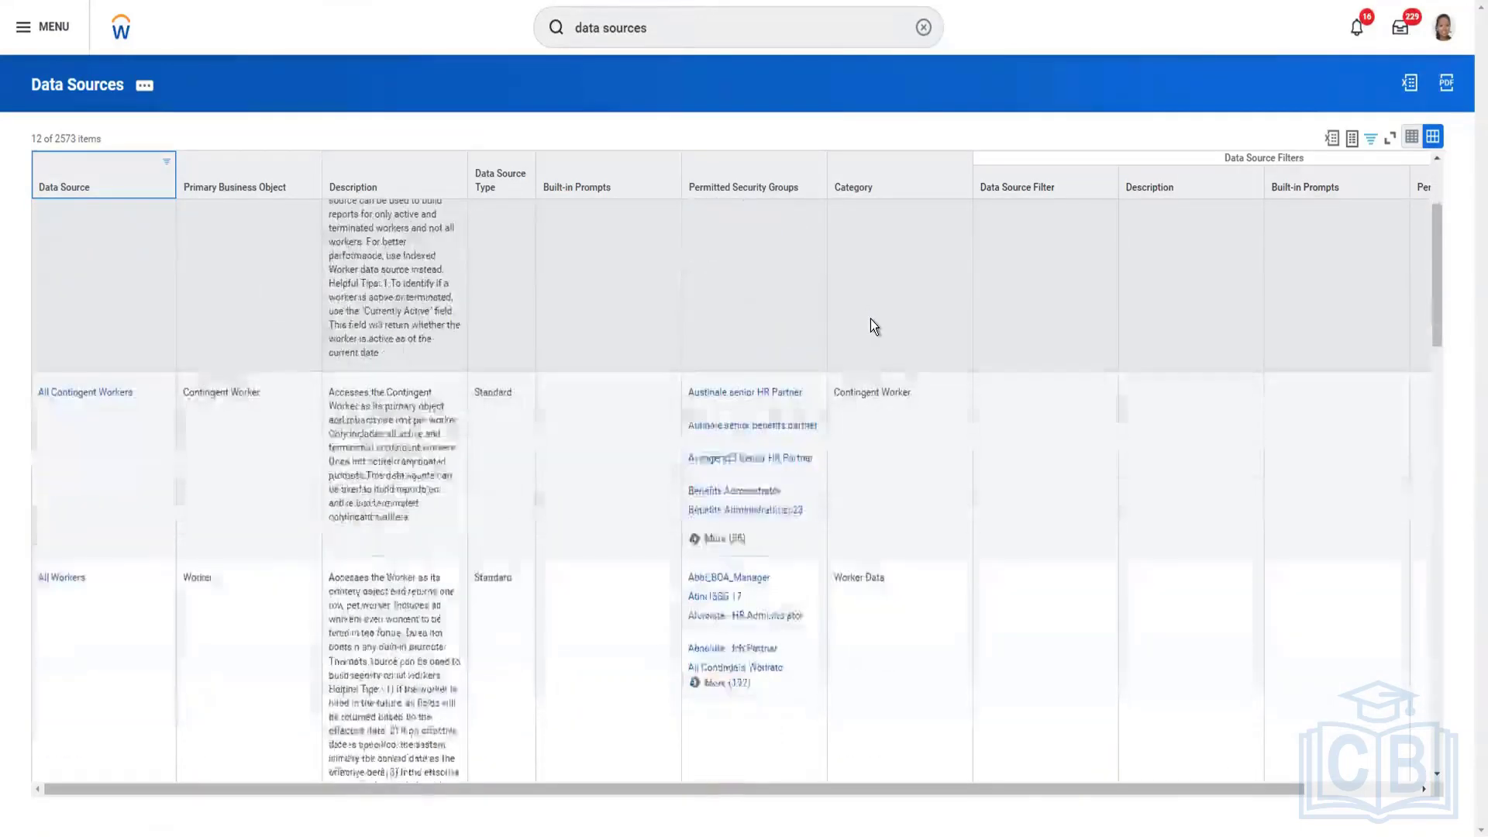
pyautogui.scroll(-3, 886, 338)
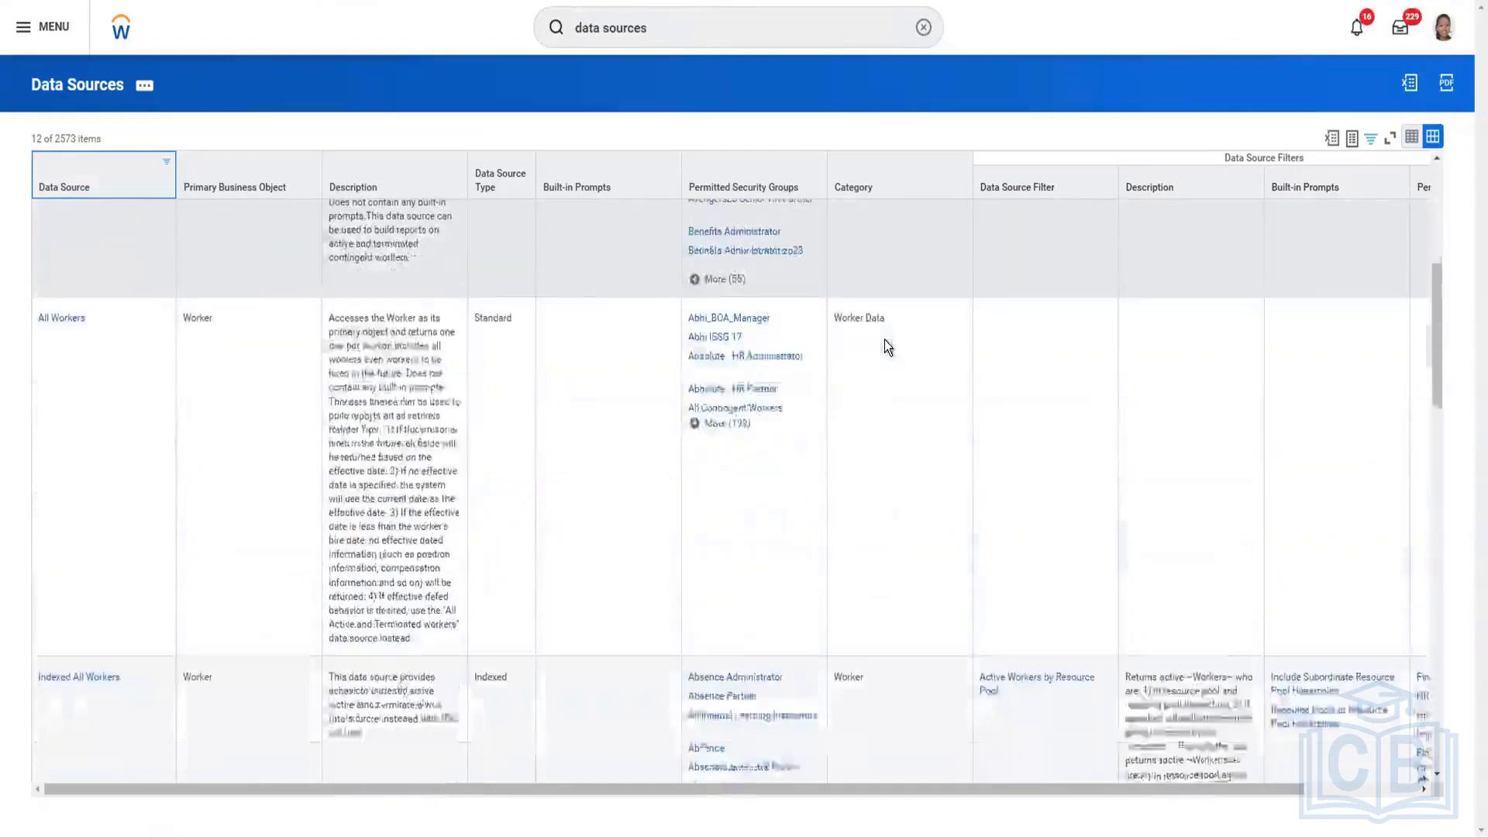
pyautogui.scroll(-4, 888, 353)
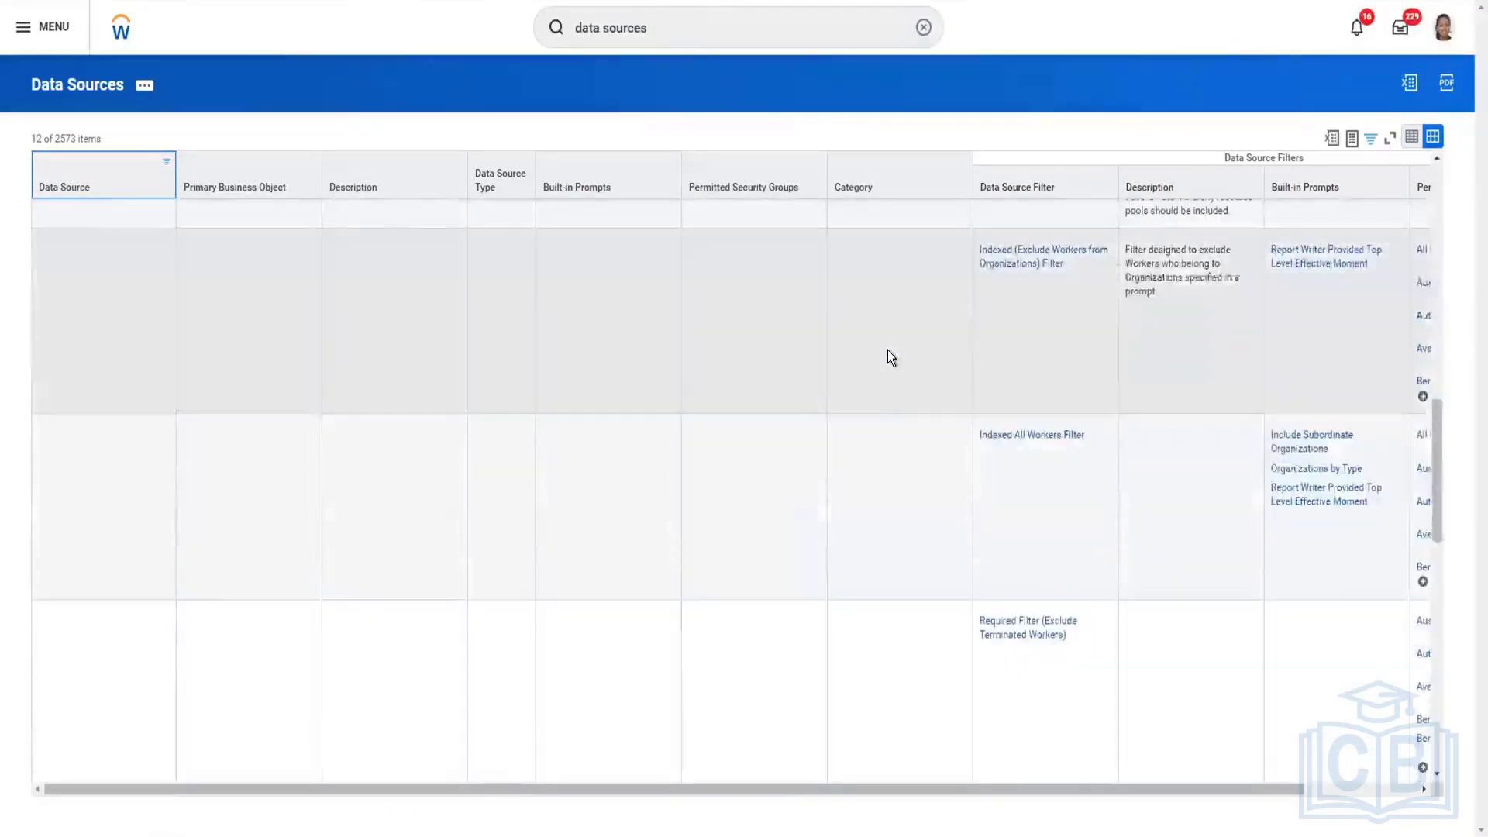
pyautogui.scroll(8, 888, 350)
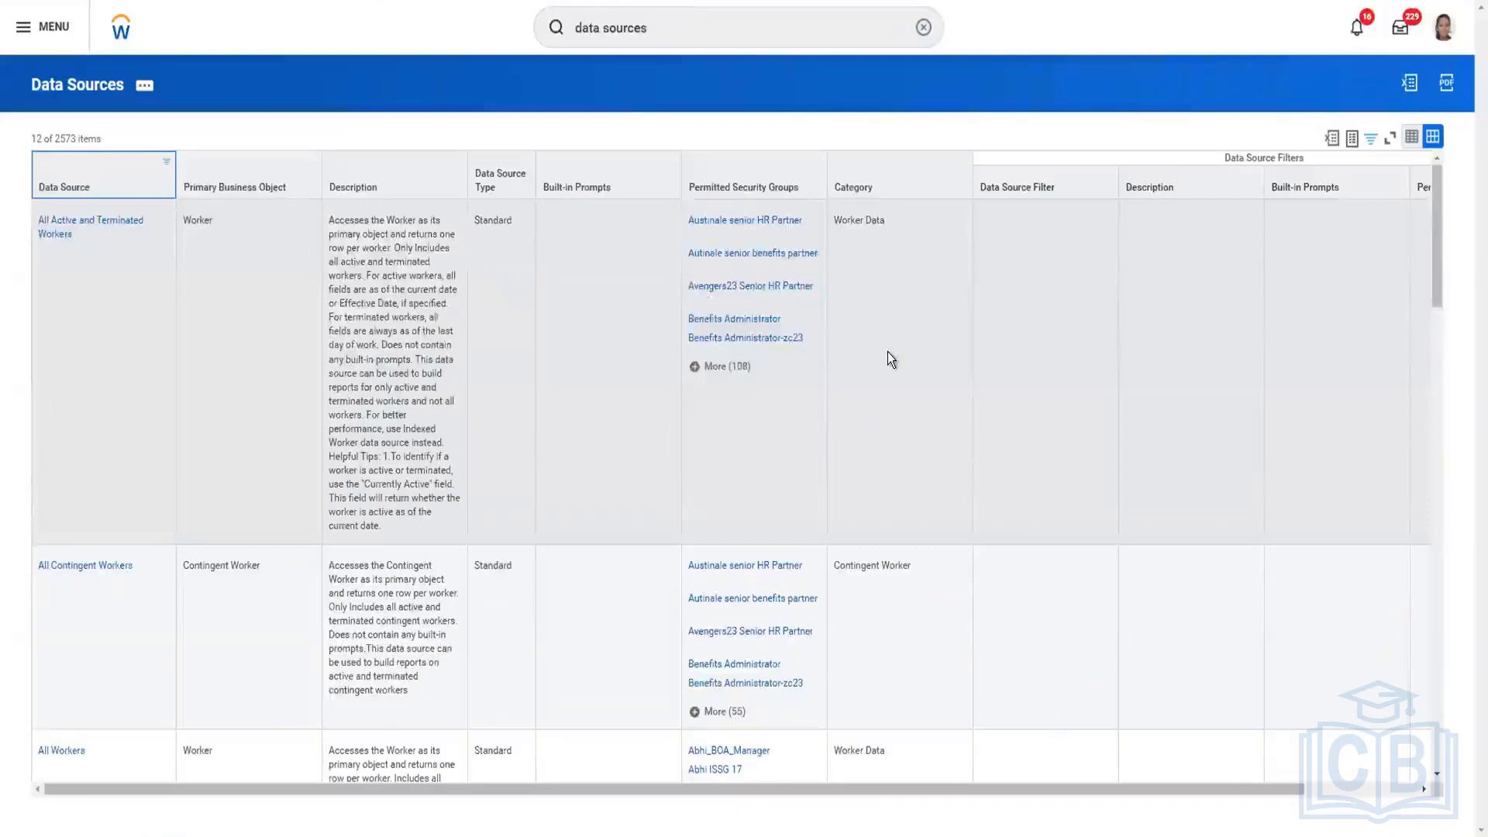
pyautogui.scroll(-10, 890, 358)
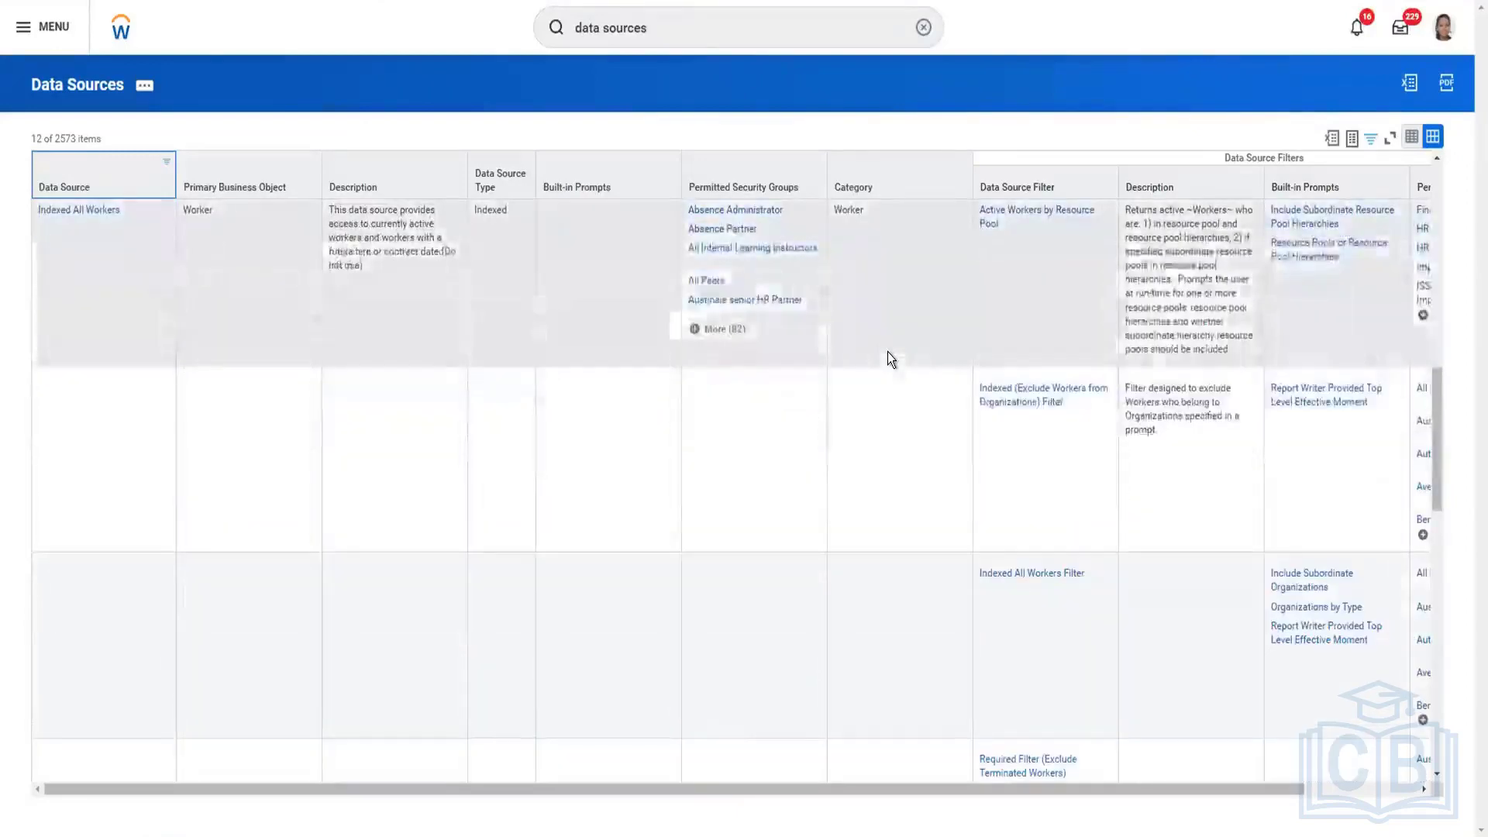
pyautogui.scroll(5, 888, 355)
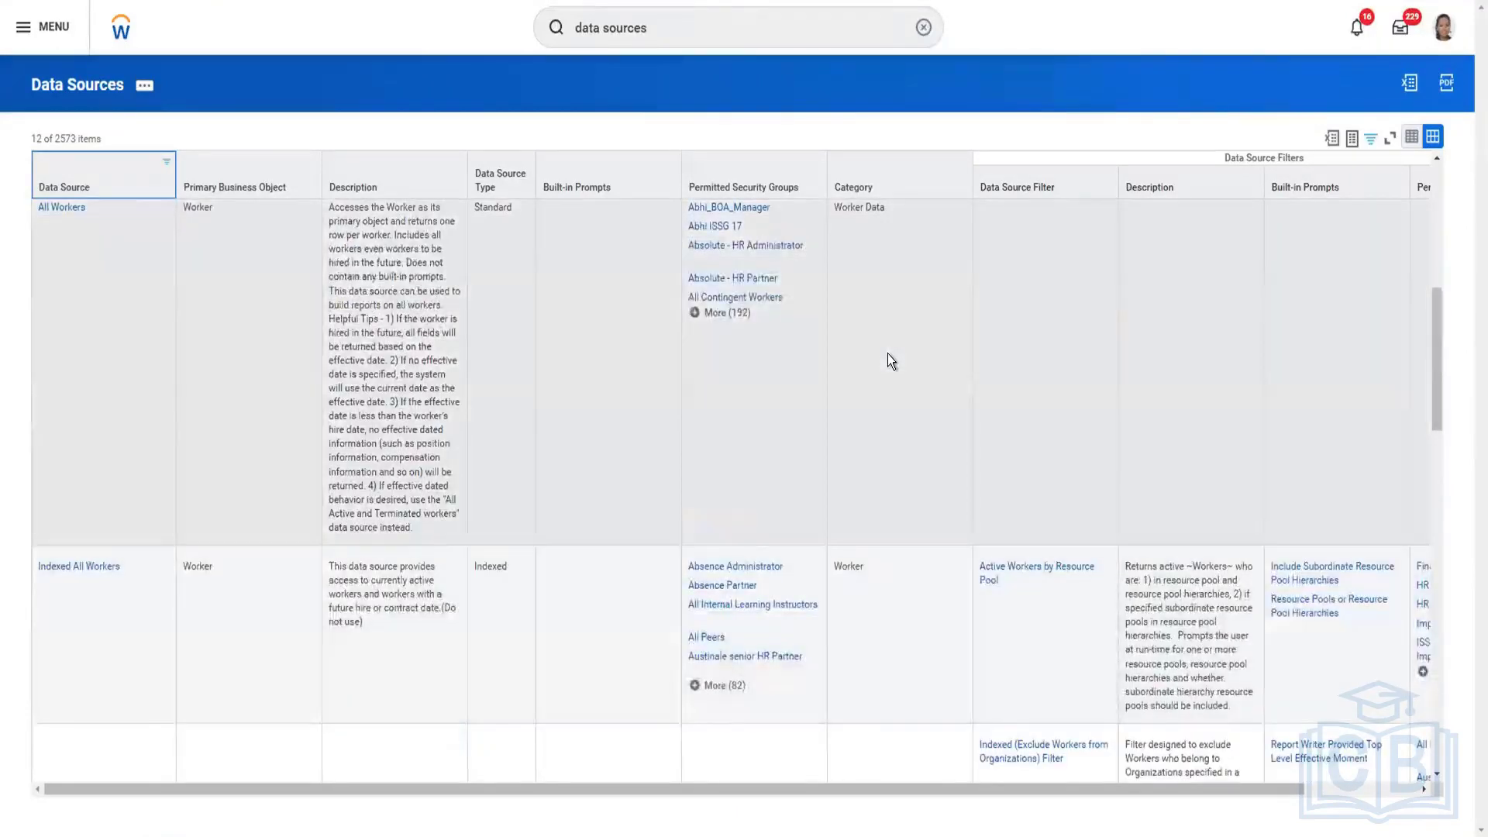
pyautogui.scroll(-2, 888, 353)
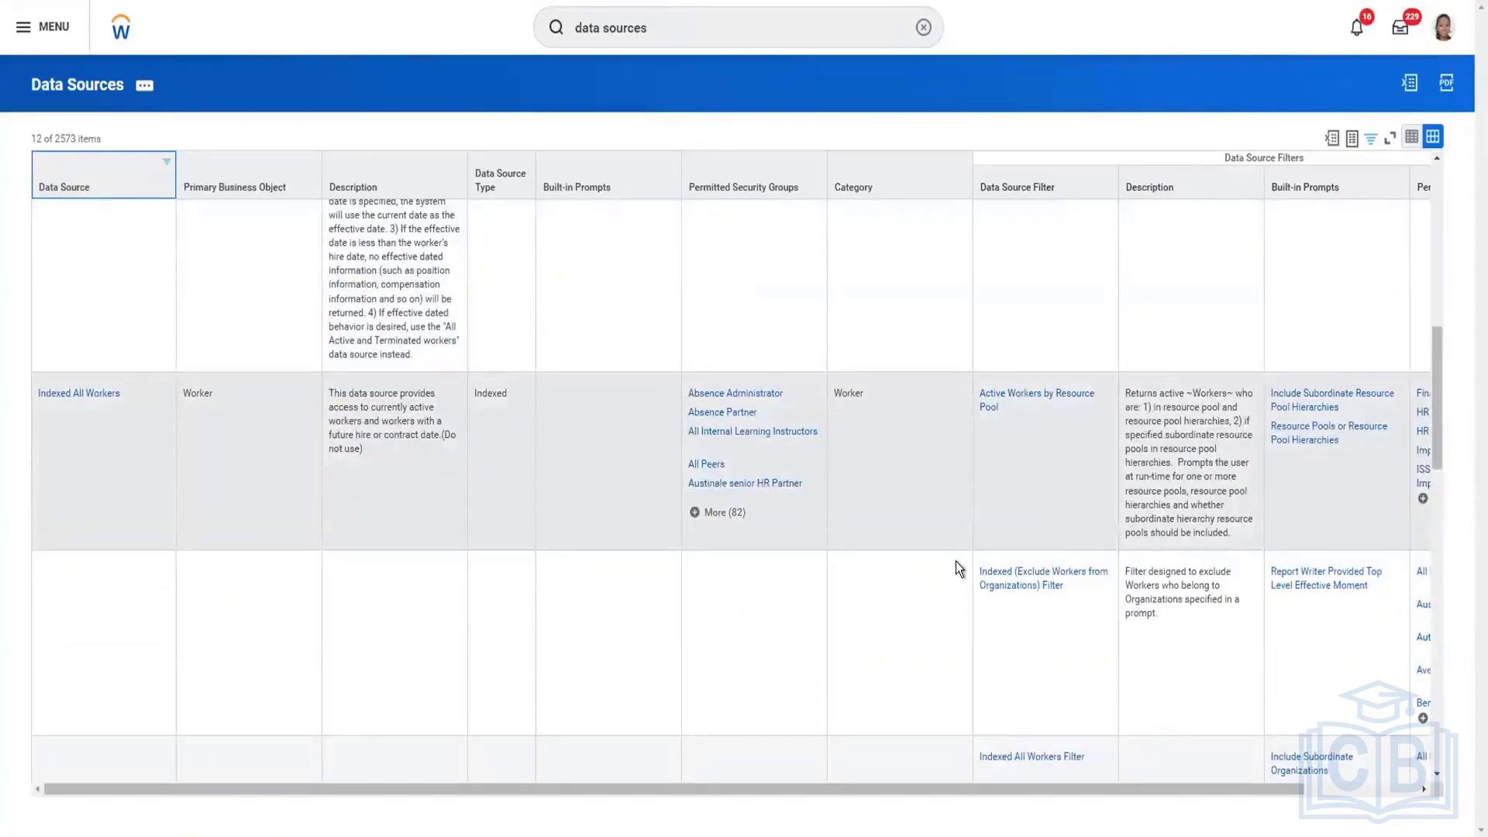
pyautogui.scroll(5, 877, 459)
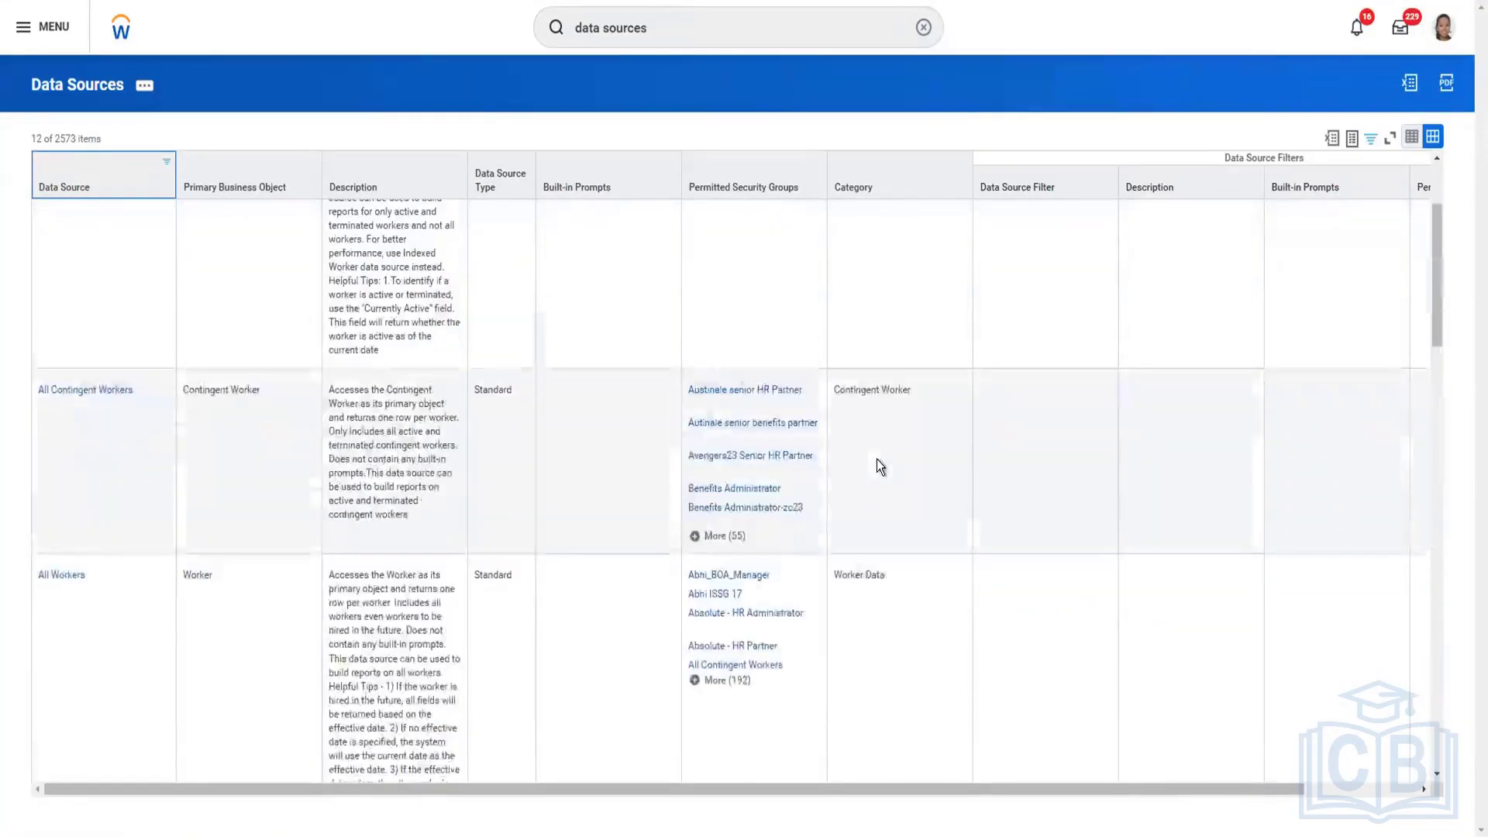
pyautogui.scroll(2, 877, 461)
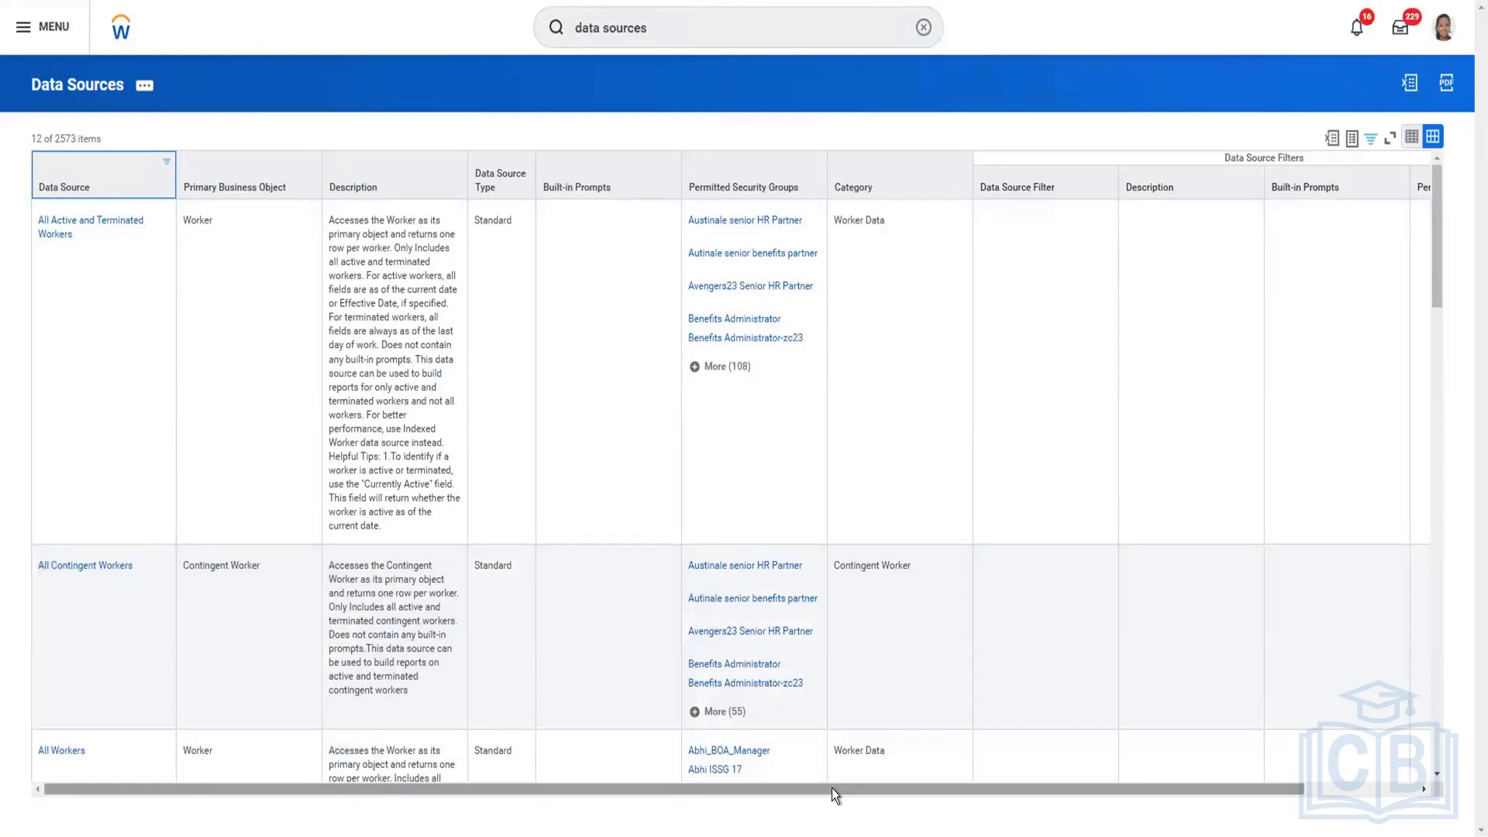
pyautogui.moveTo(831, 789); pyautogui.dragTo(985, 788)
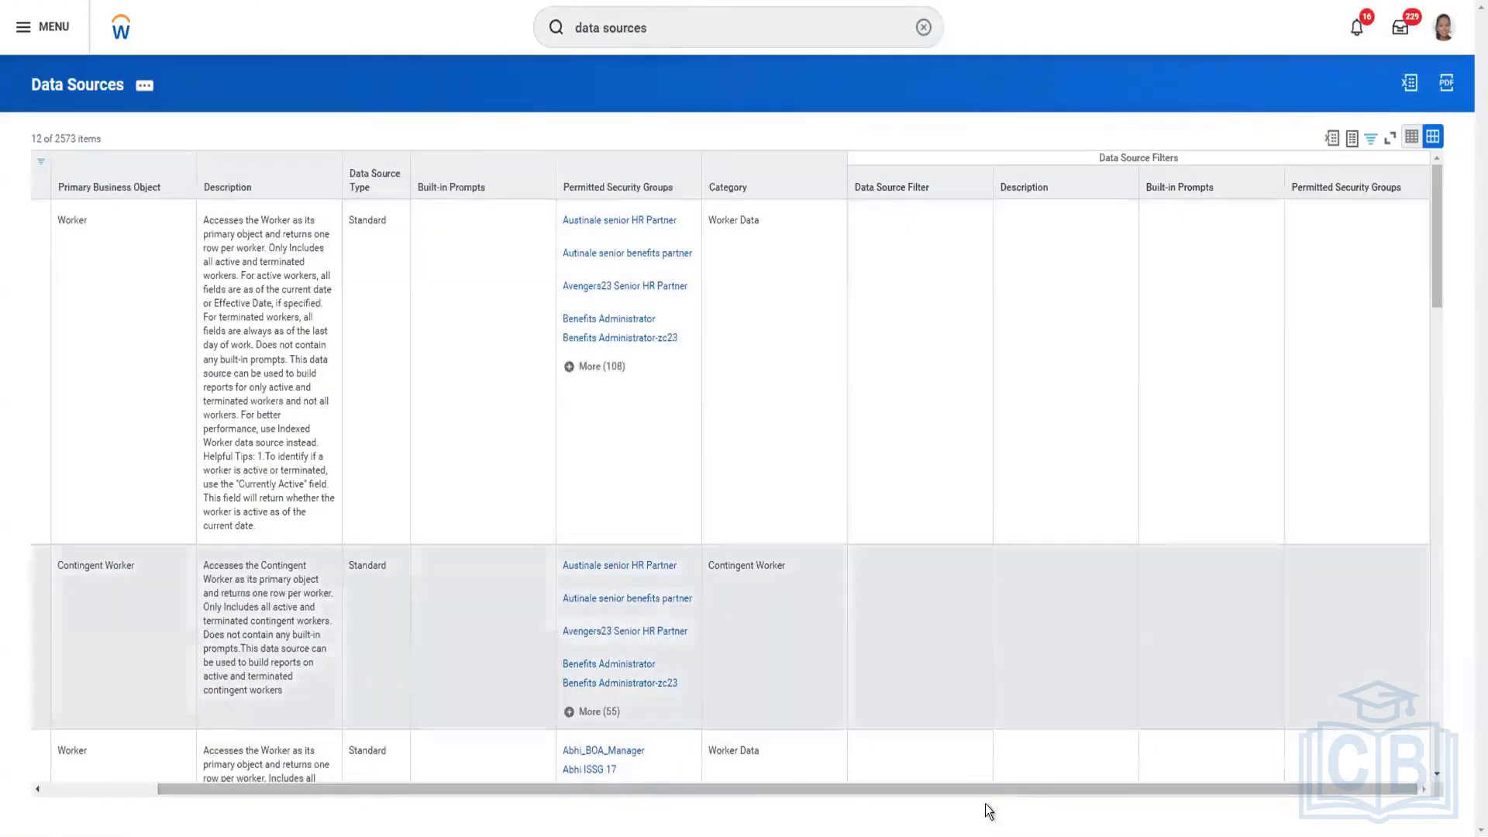
pyautogui.moveTo(984, 793); pyautogui.dragTo(570, 797)
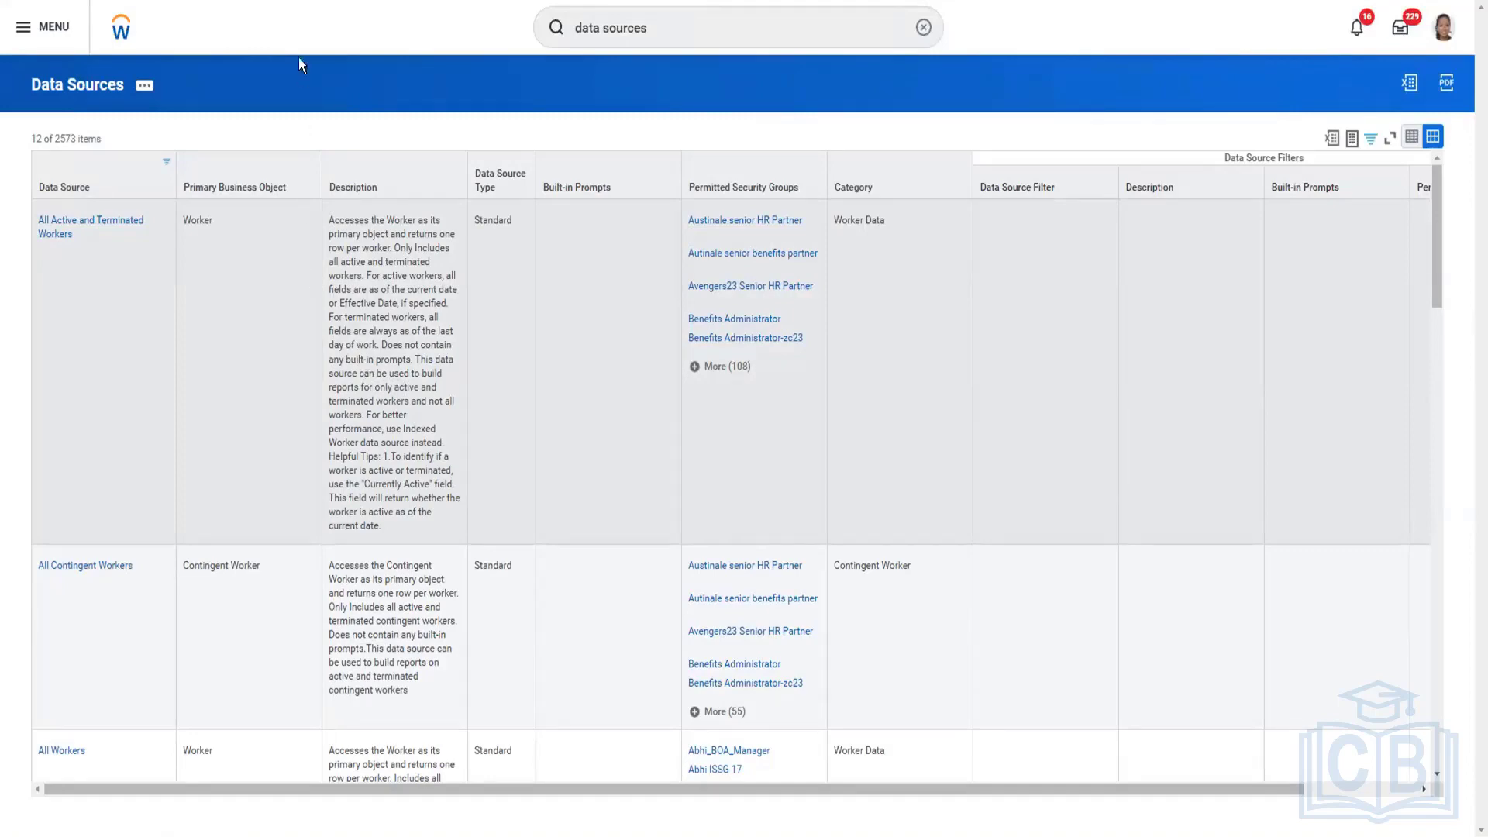
pyautogui.scroll(-7, 299, 58)
# Duplicate the Data Sources browser tab and open the Business Object Details report in the copy.
pyautogui.rightClick(290, 1)
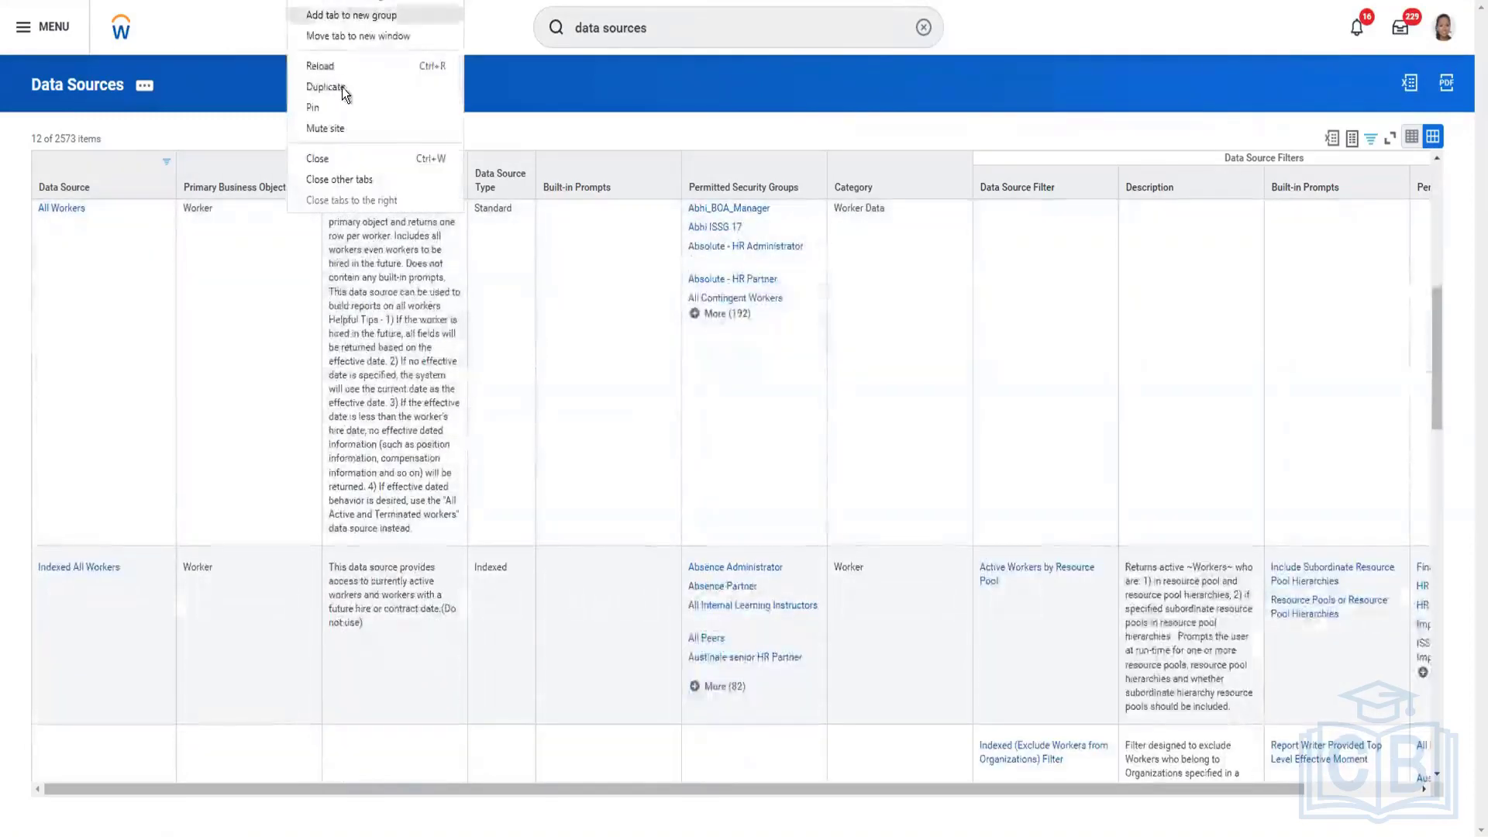
pyautogui.click(325, 86)
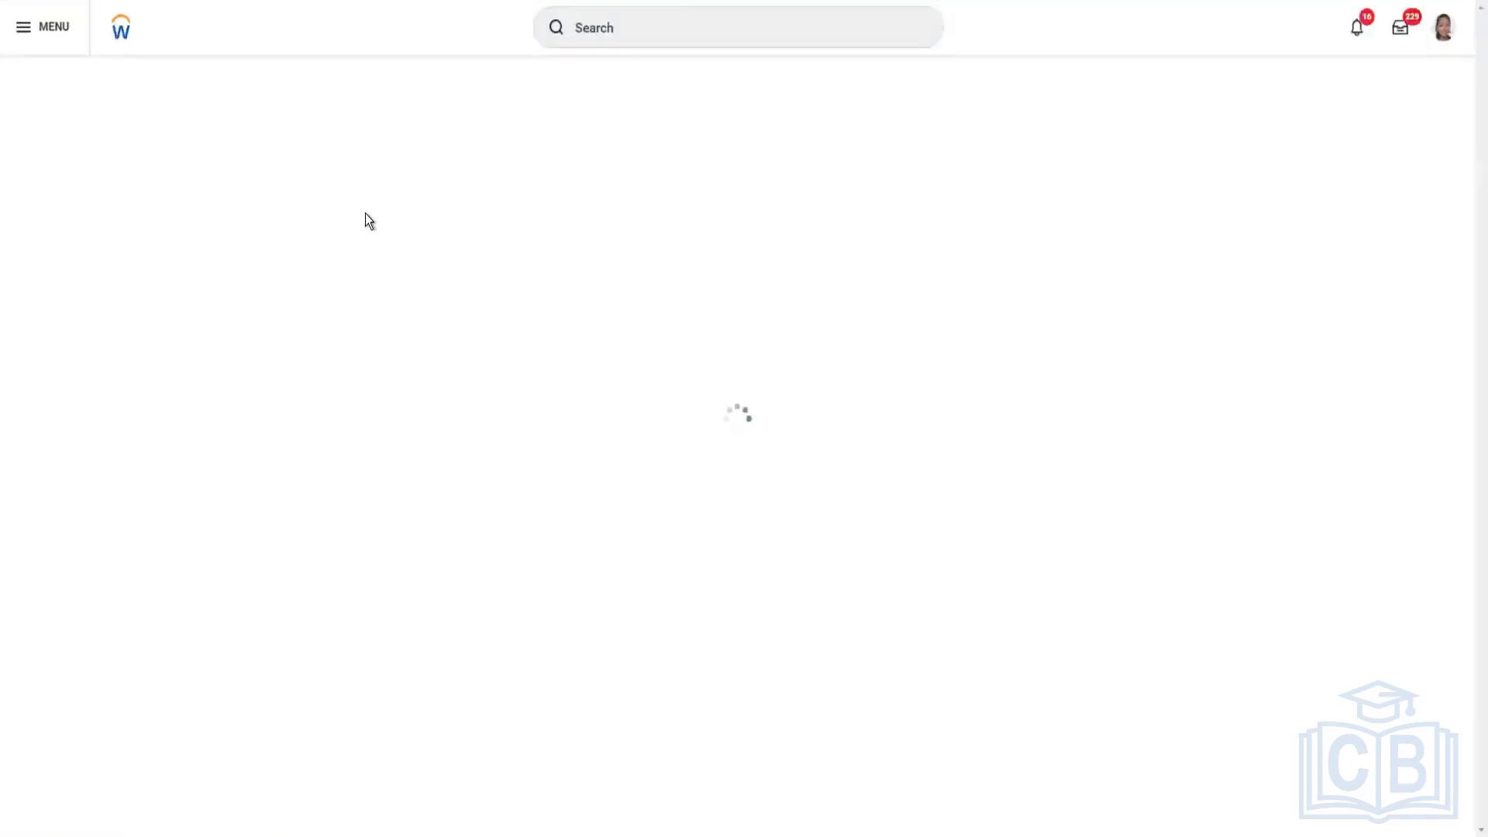
pyautogui.click(634, 32)
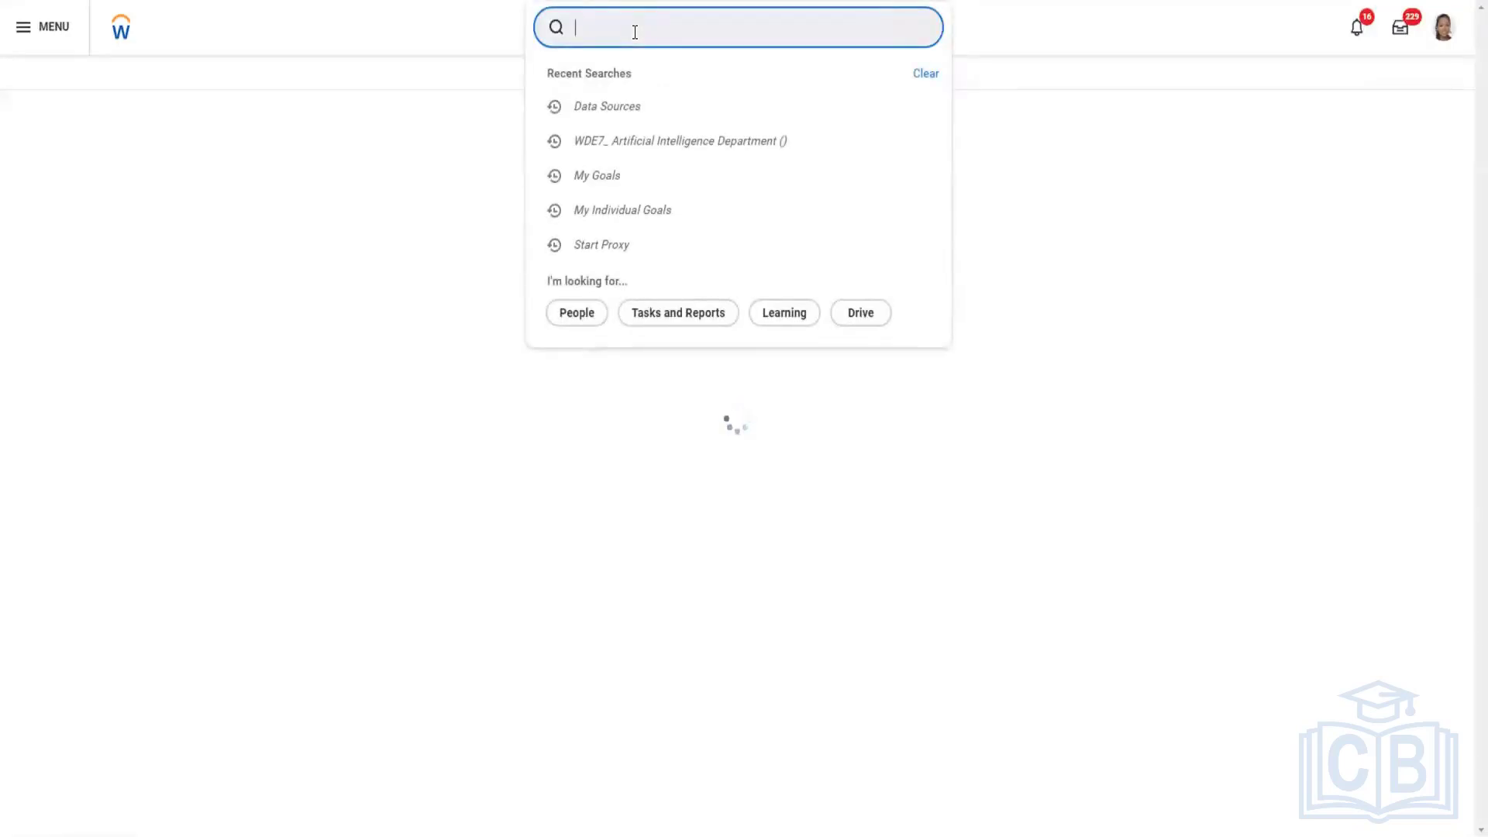
pyautogui.write('bus obje det')
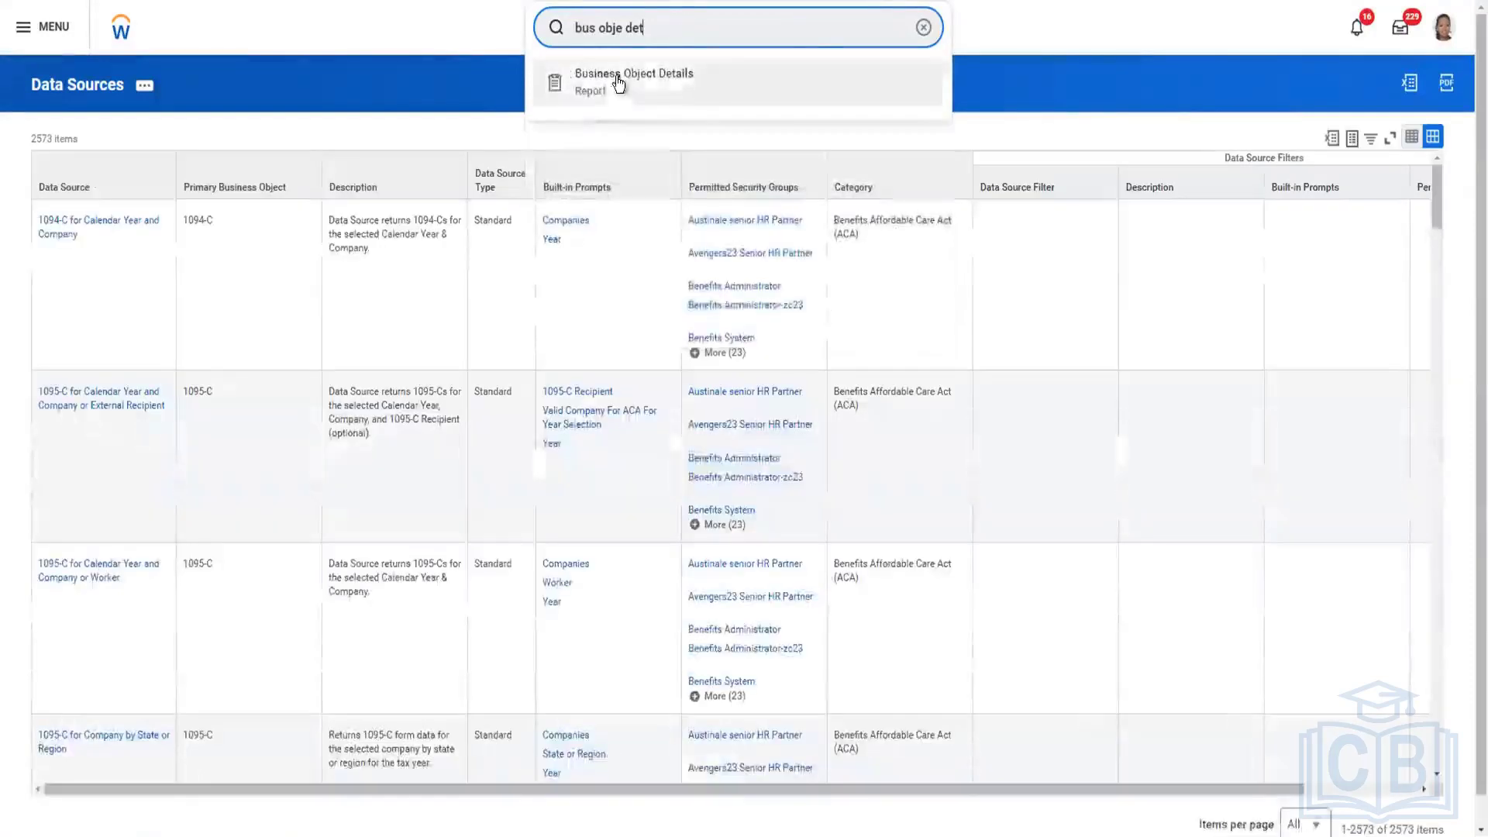
pyautogui.click(618, 80)
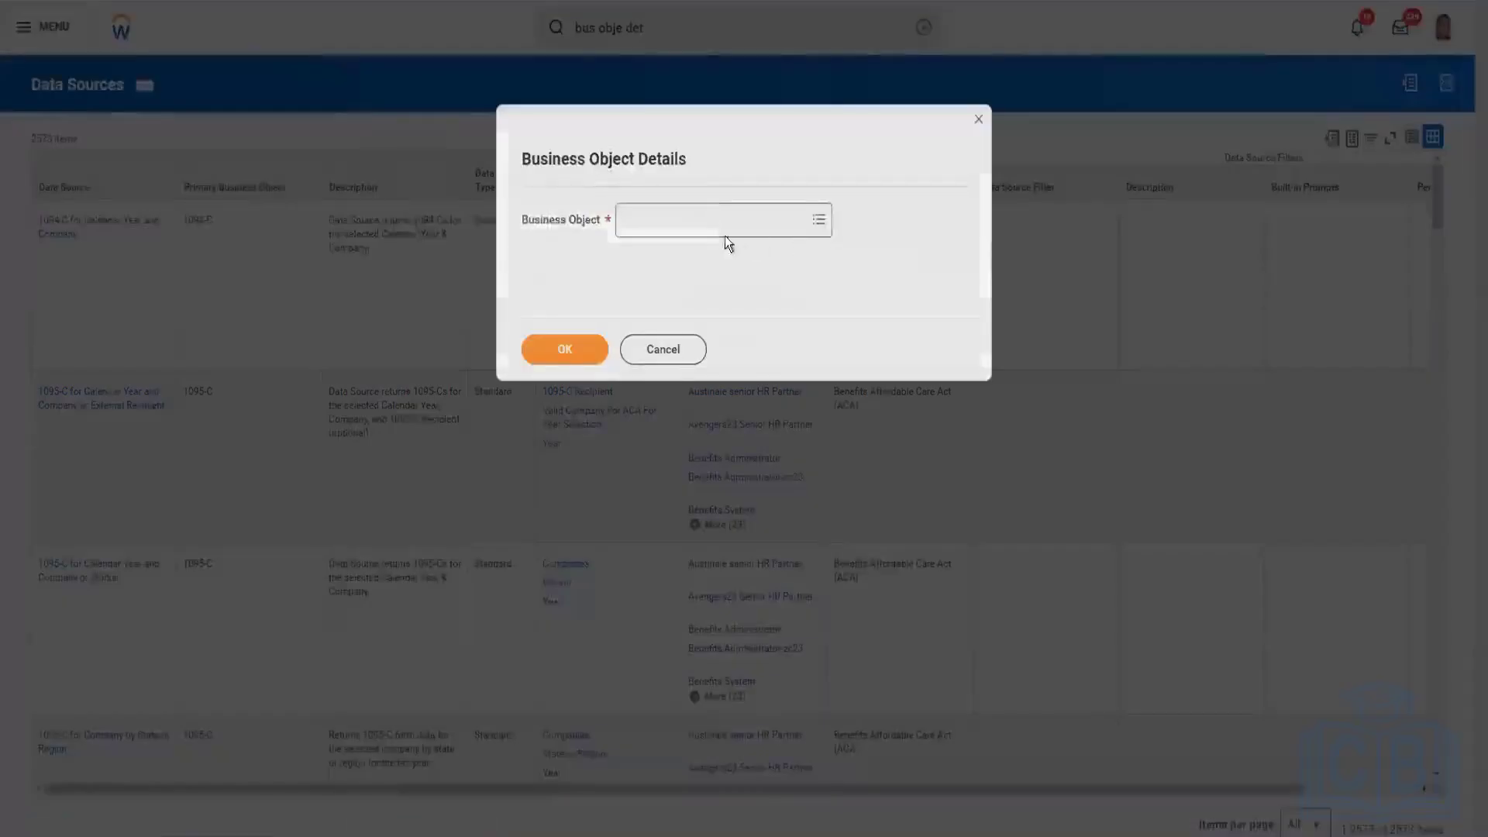
# Run the Business Object Details report for the Worker business object and look through its fields.
pyautogui.click(713, 224)
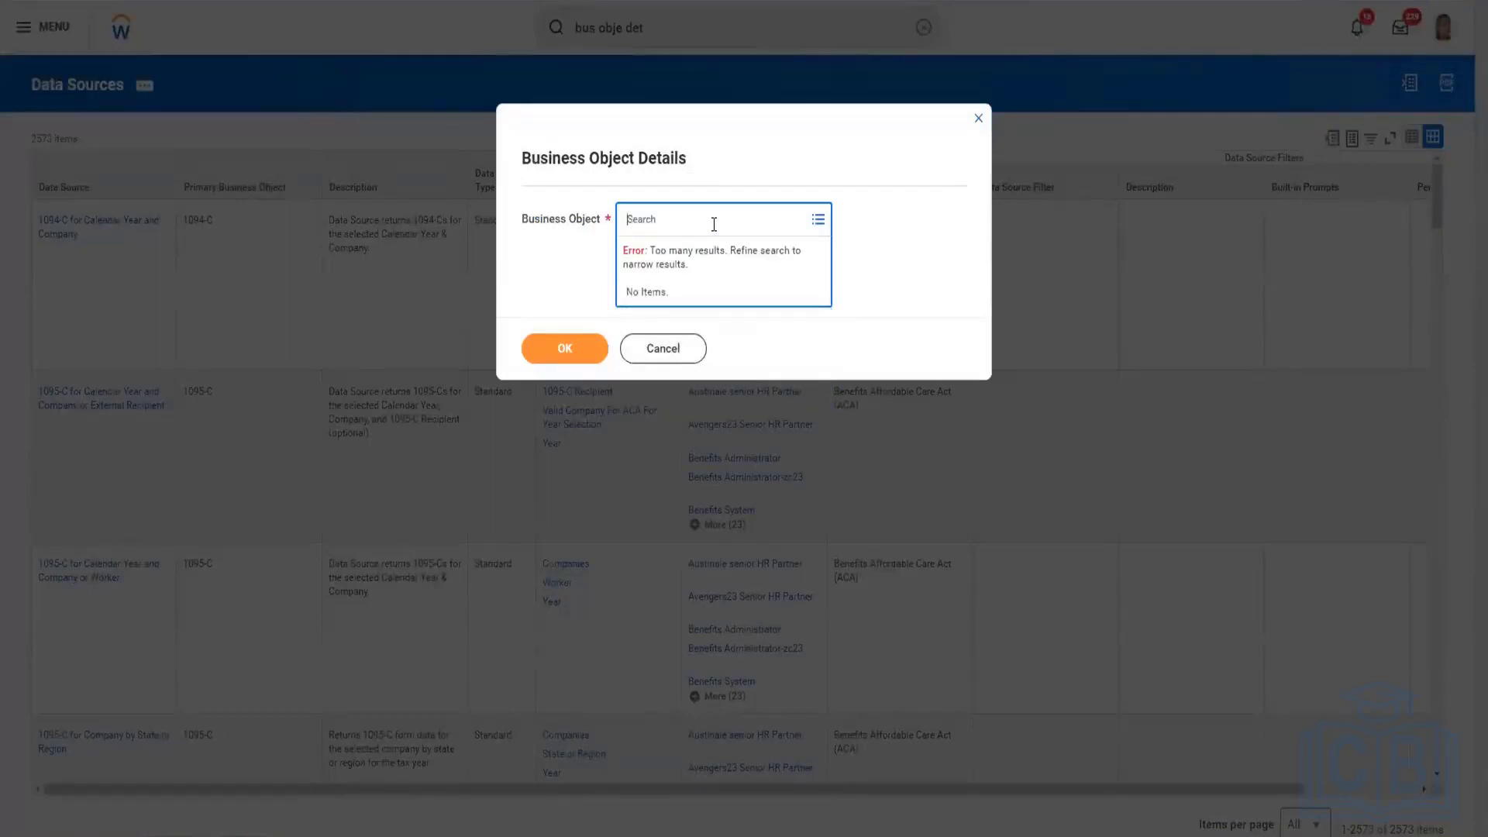
pyautogui.write('worker')
pyautogui.press('Return')
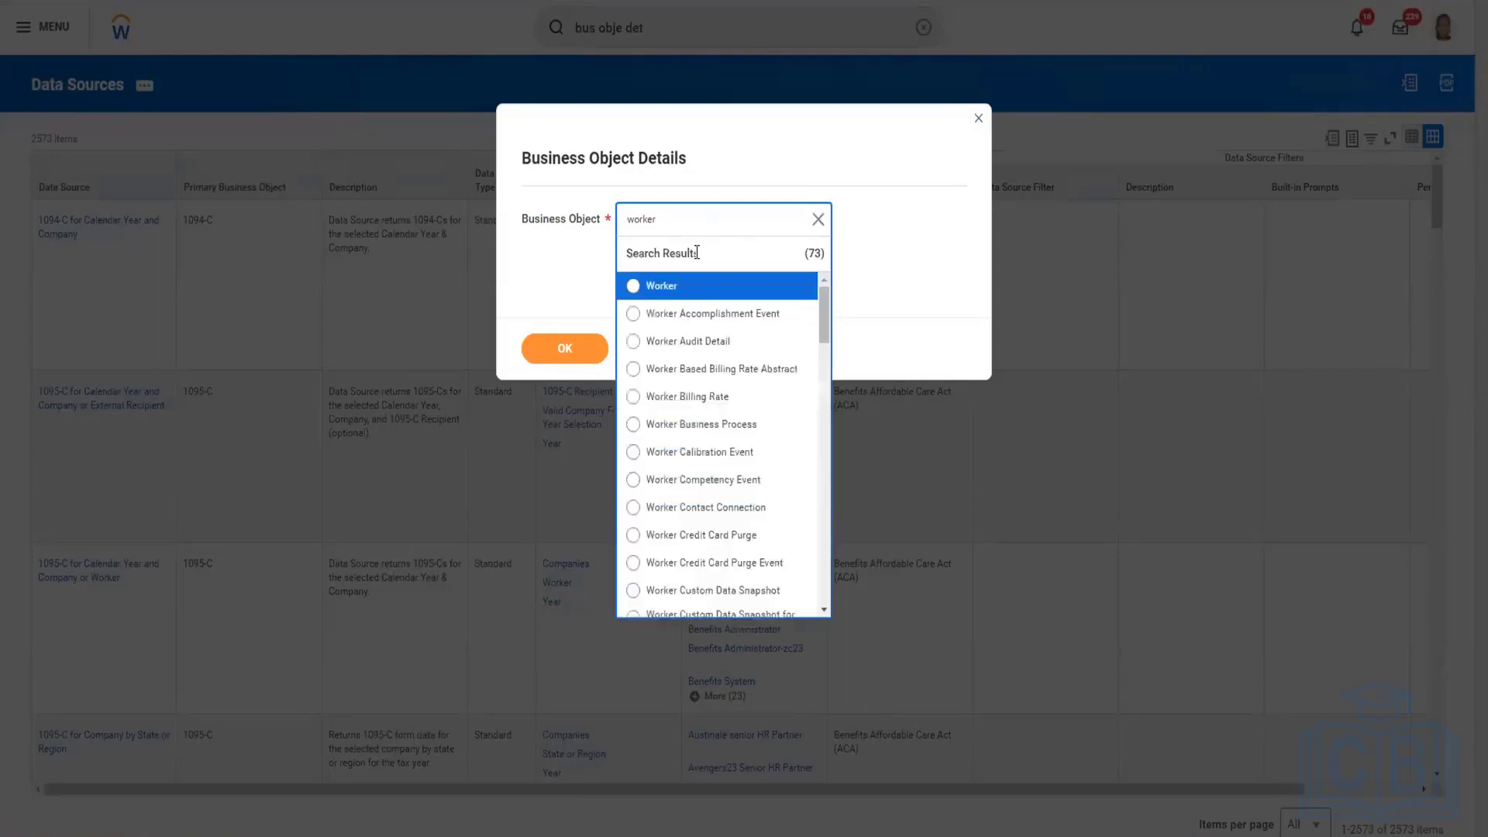
pyautogui.click(633, 287)
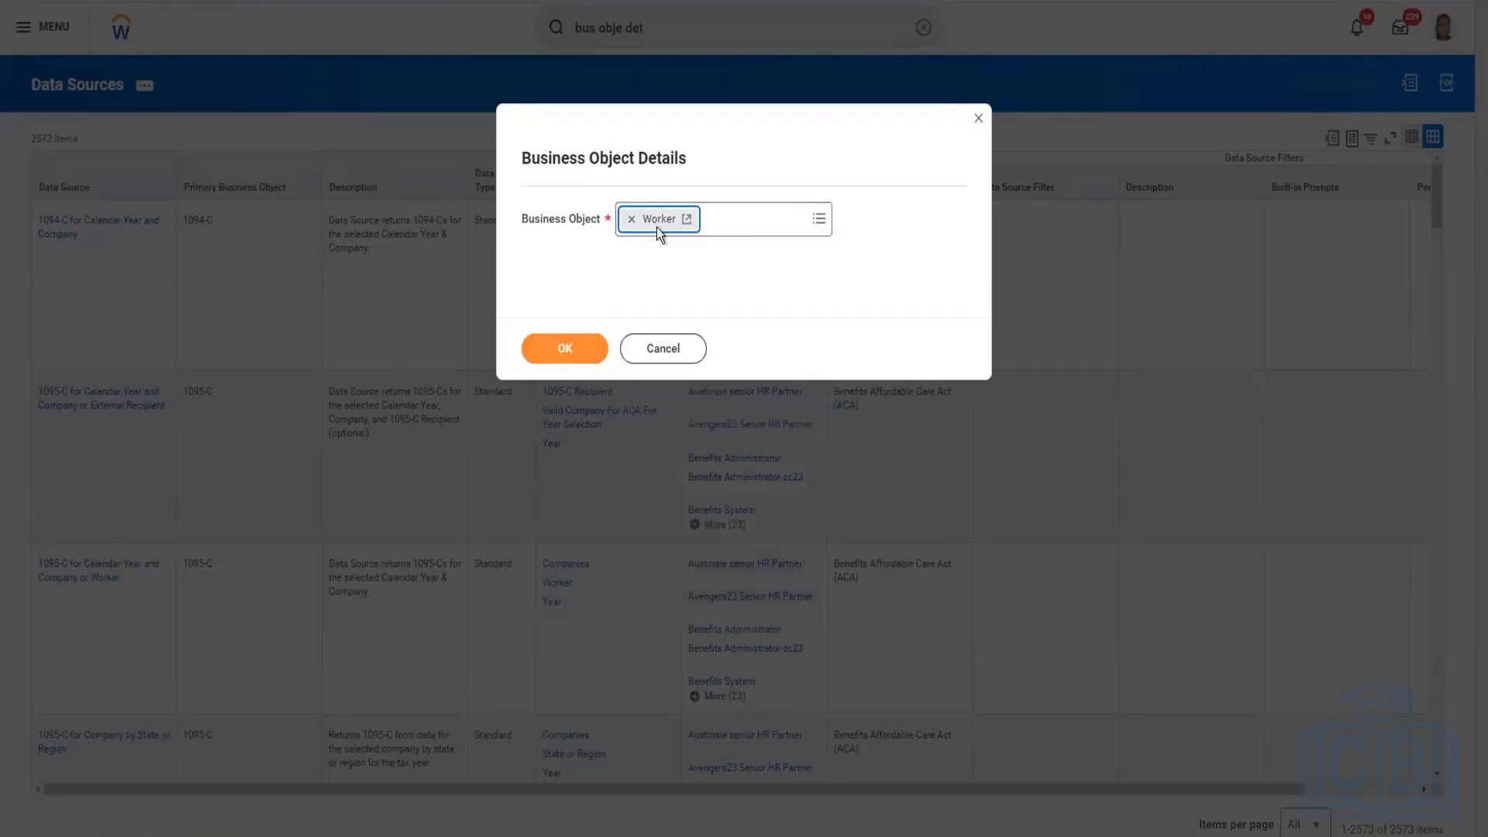
pyautogui.click(564, 349)
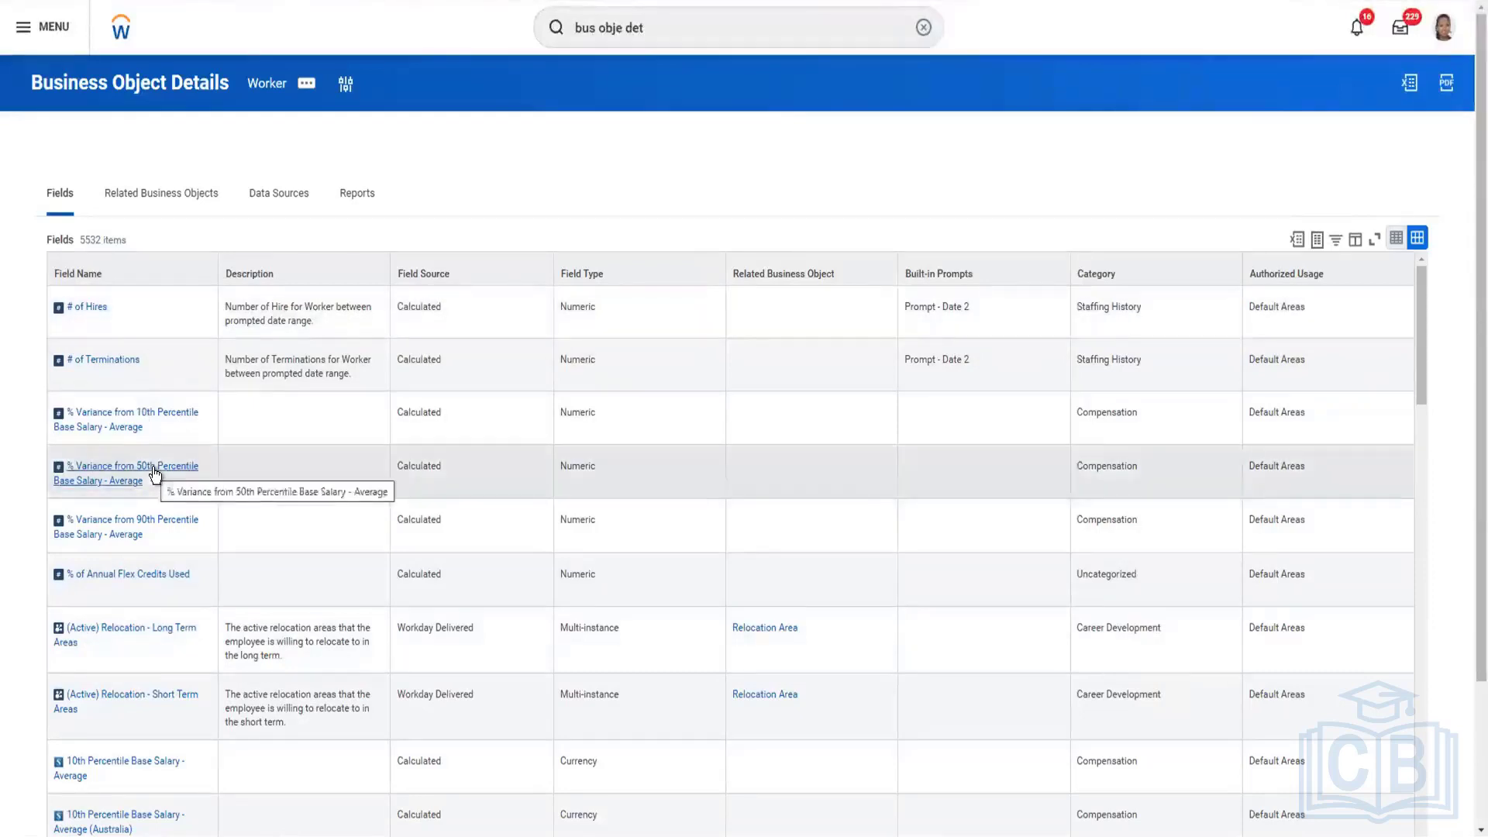
pyautogui.scroll(-5, 155, 473)
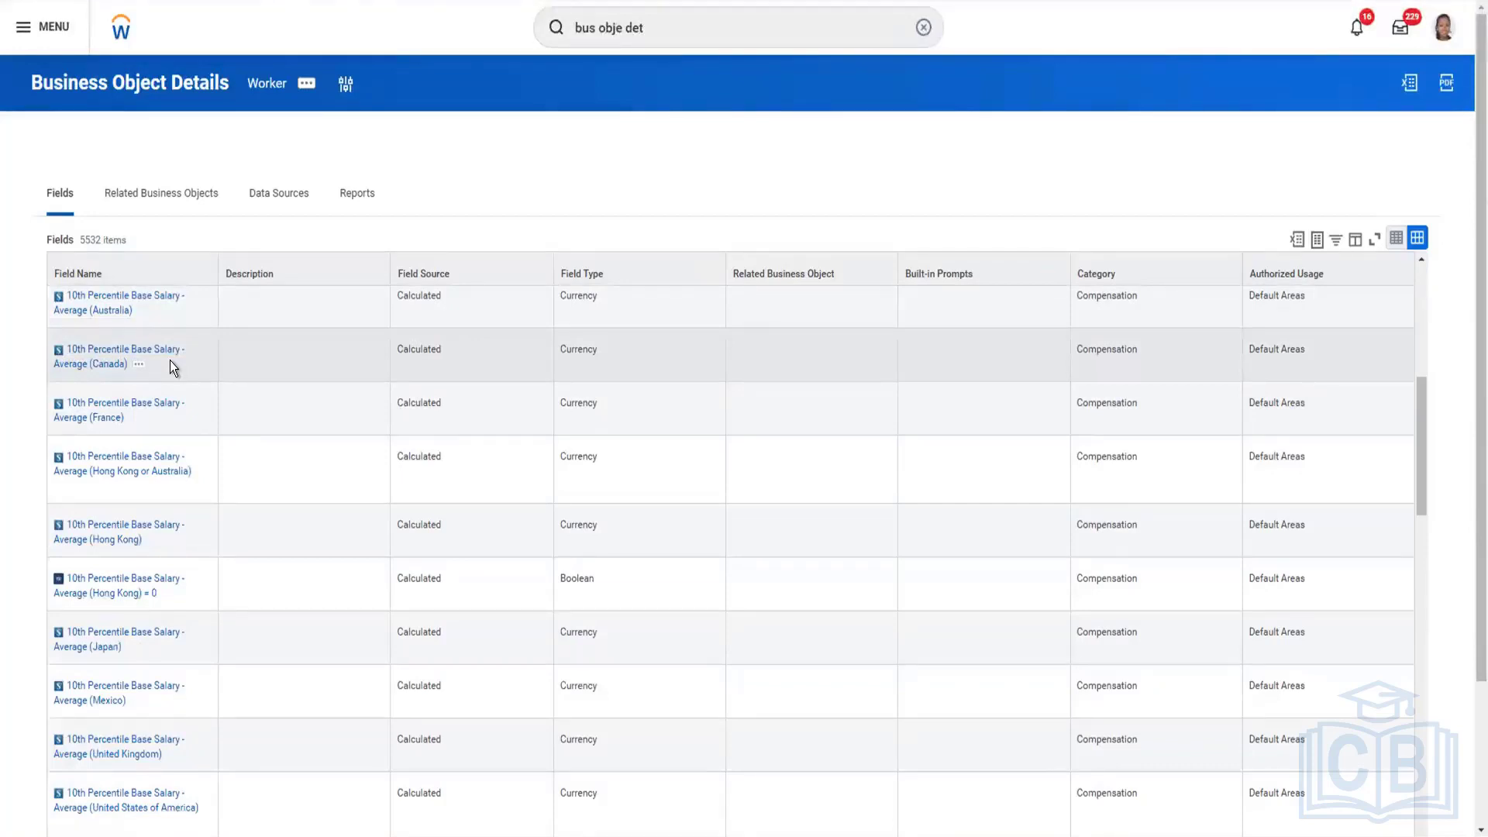
pyautogui.scroll(5, 147, 361)
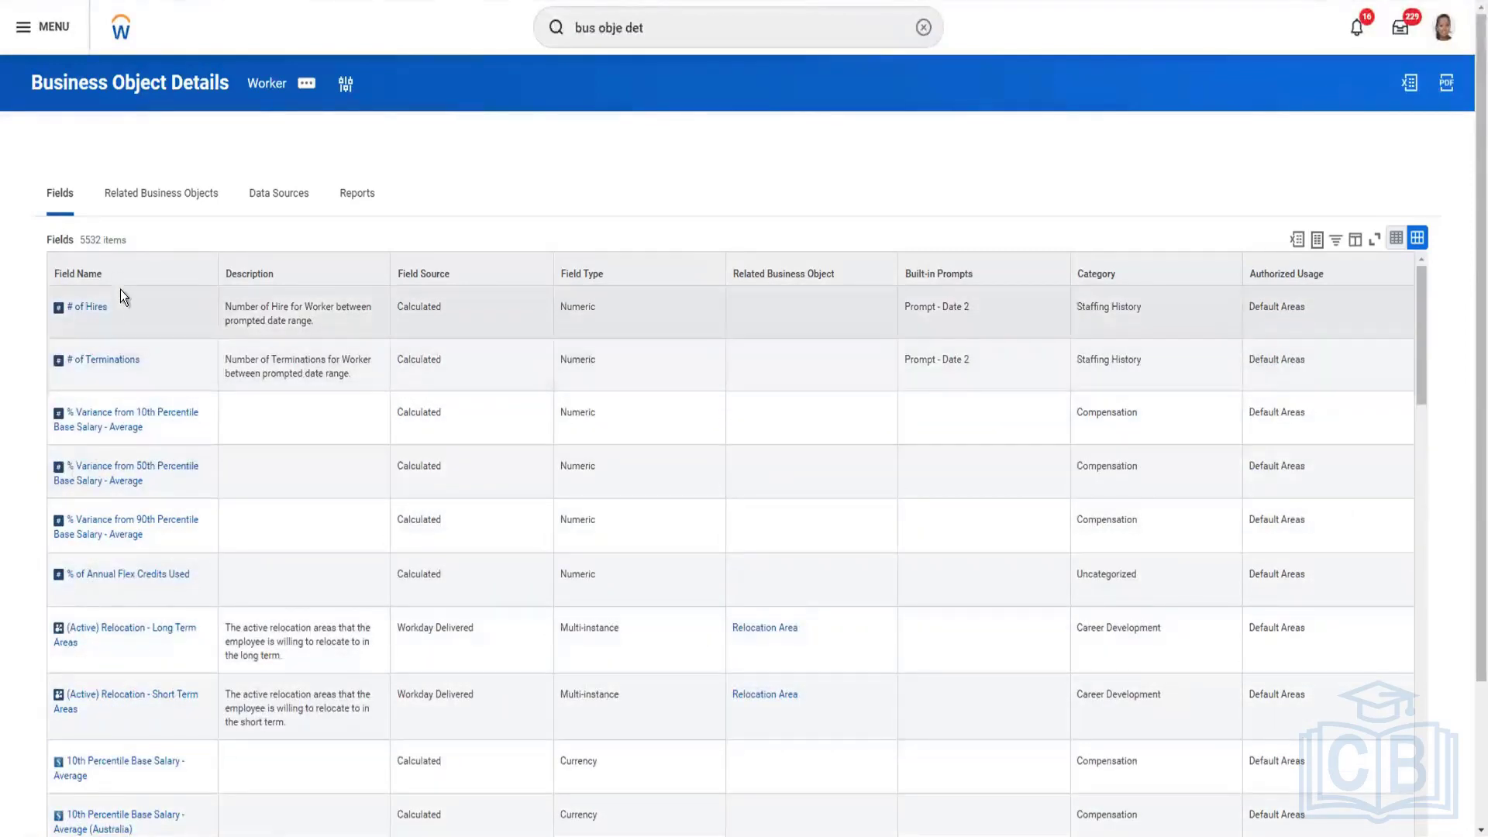
# Filter the Worker fields by field name to Email - Primary Home and Email - Primary Home (Indexed).
pyautogui.scroll(1, 117, 279)
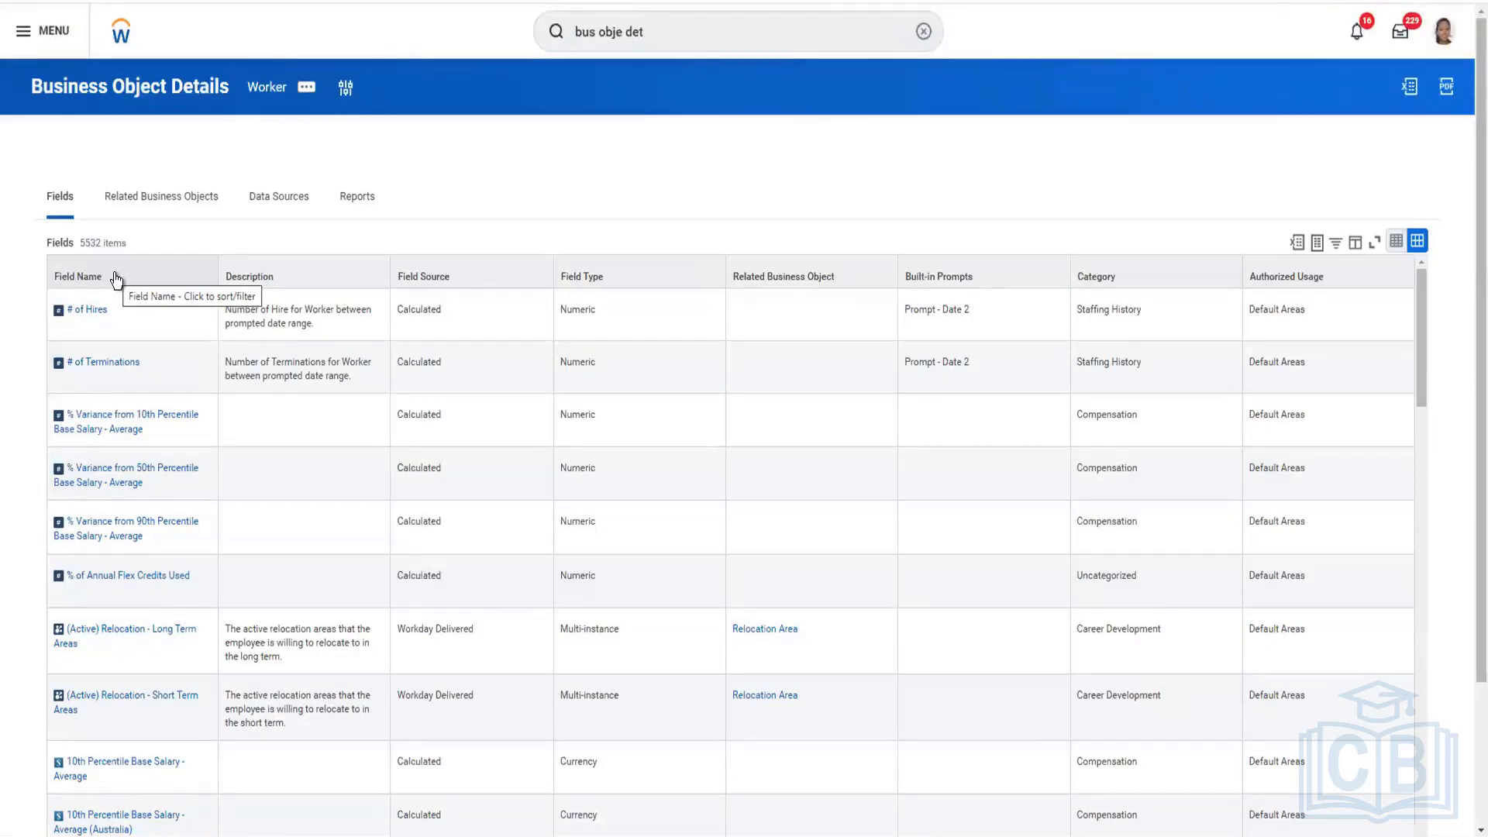
pyautogui.click(116, 278)
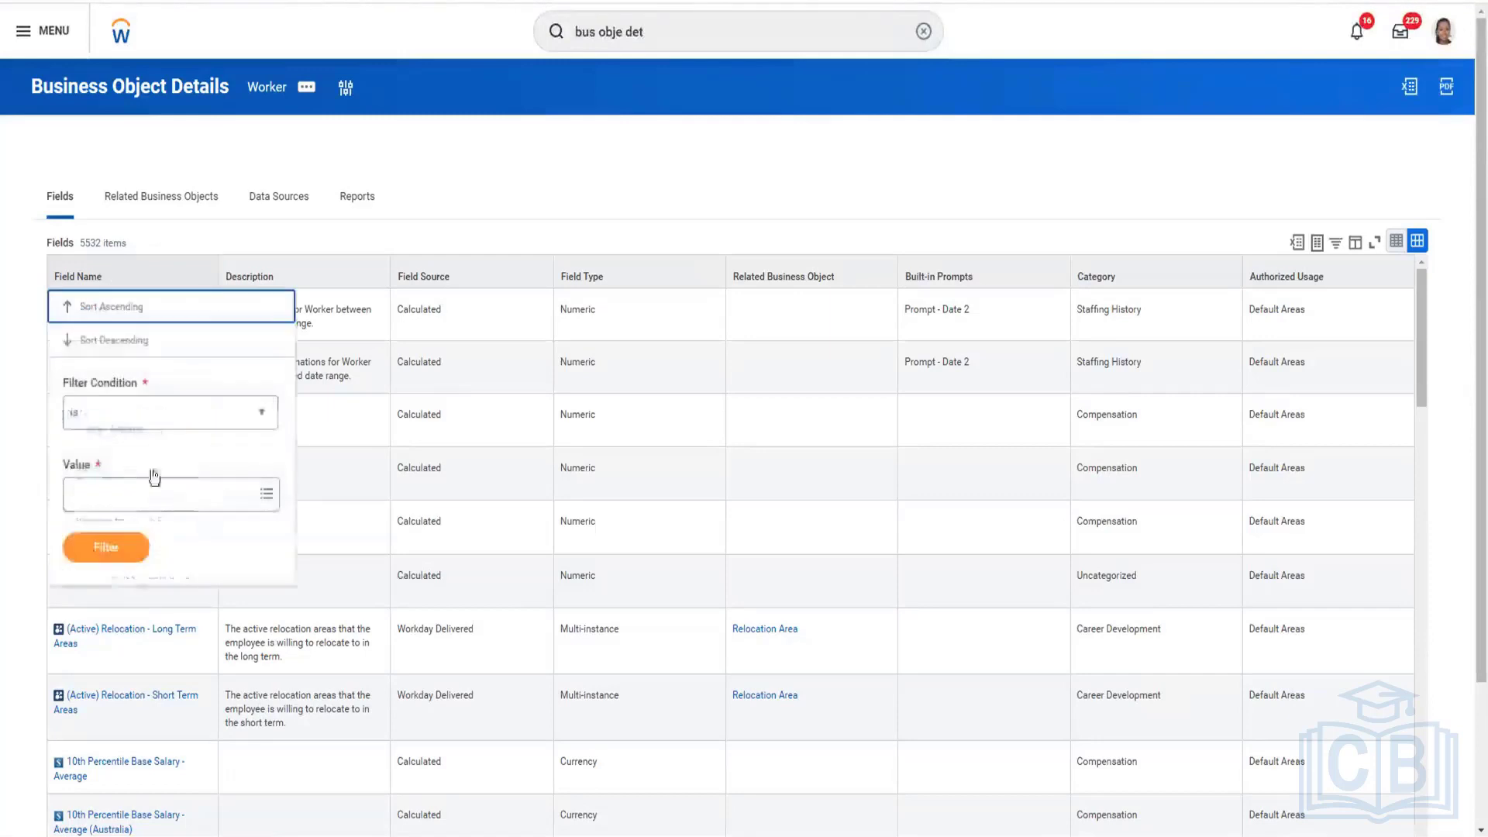
pyautogui.click(155, 496)
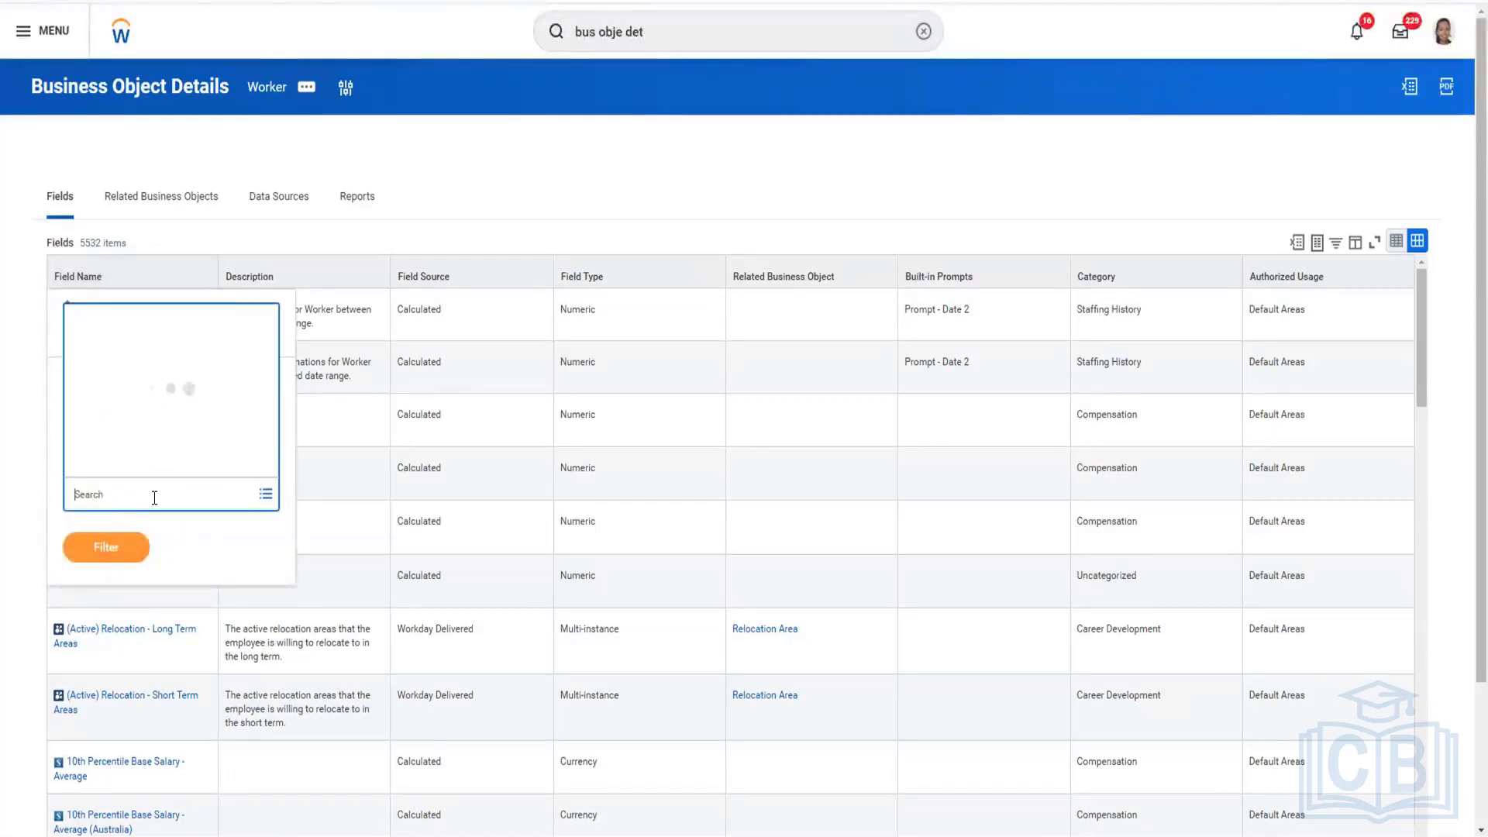
pyautogui.write('email')
pyautogui.write('prim')
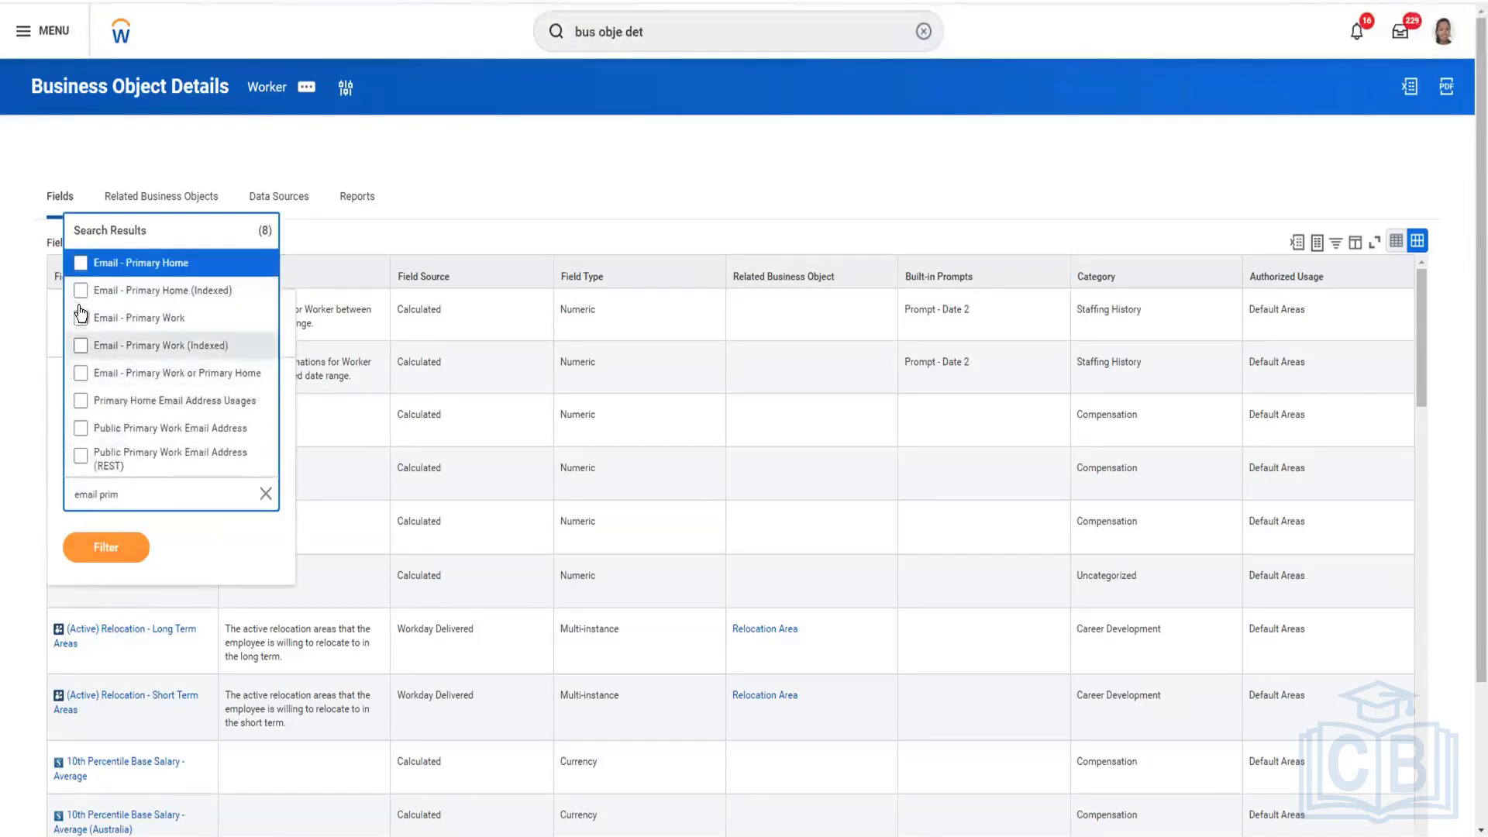
pyautogui.click(81, 266)
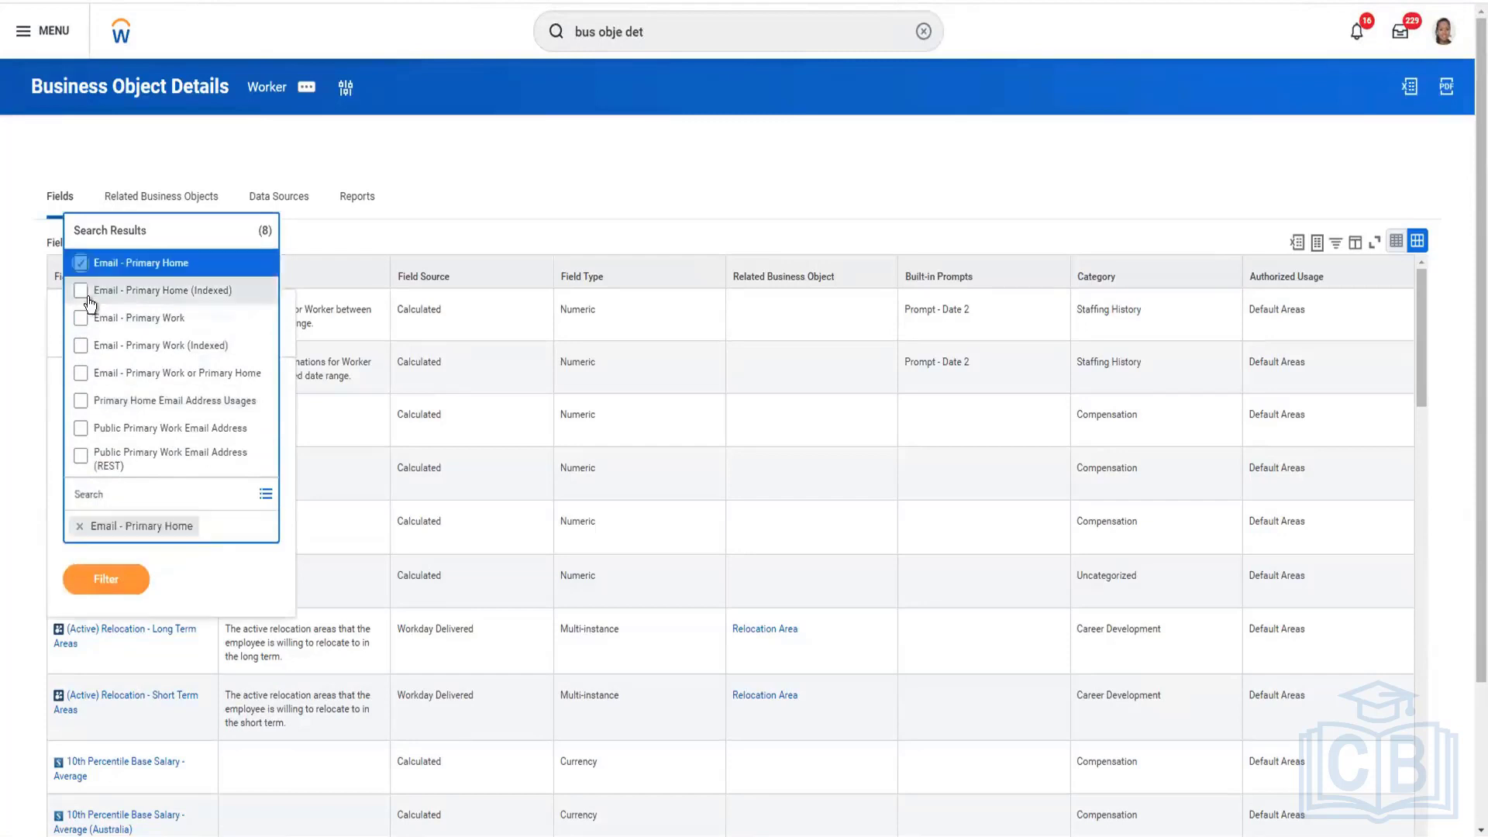
pyautogui.click(81, 293)
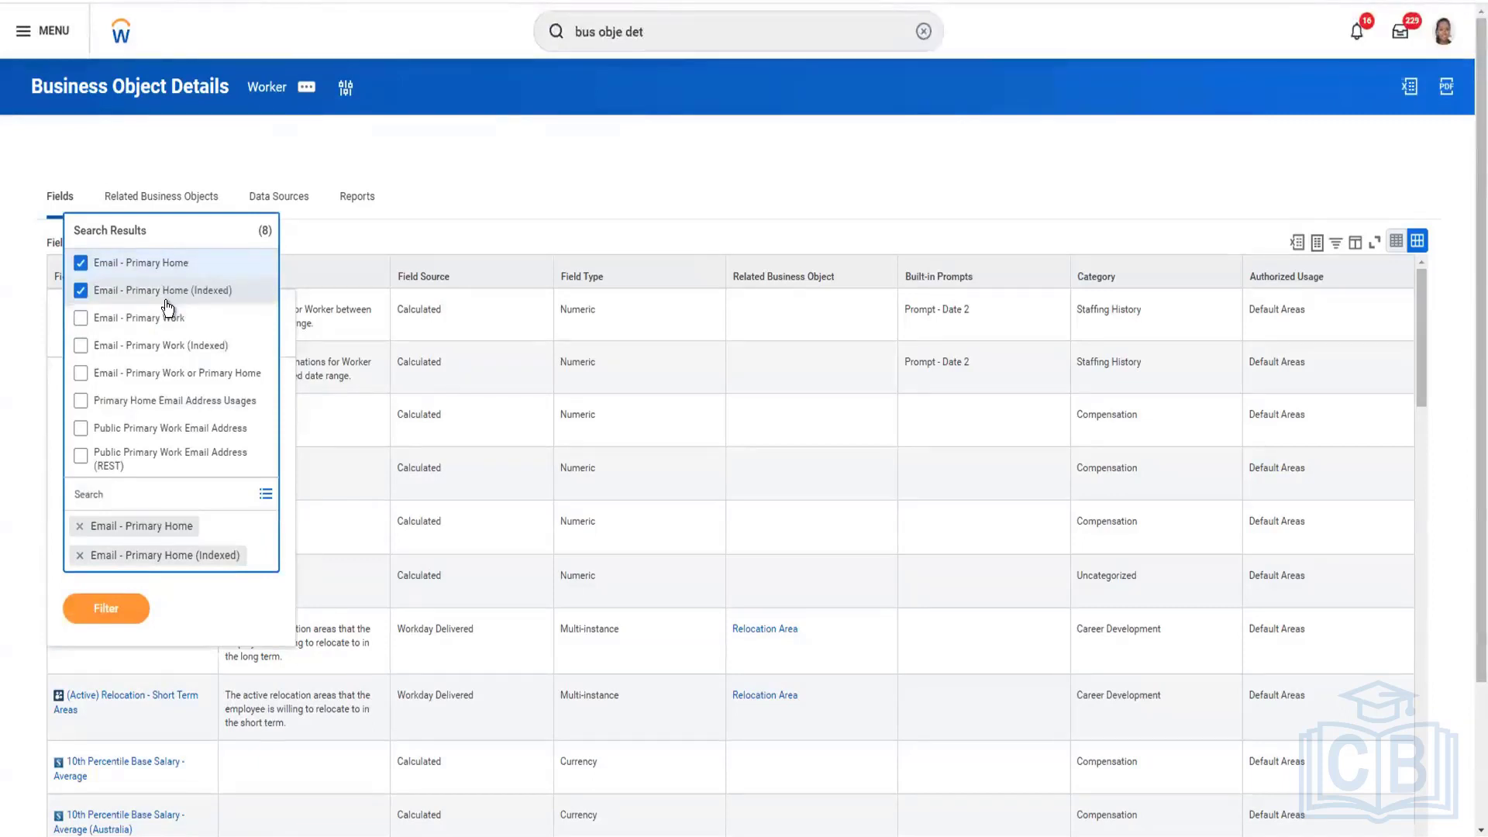
pyautogui.click(83, 347)
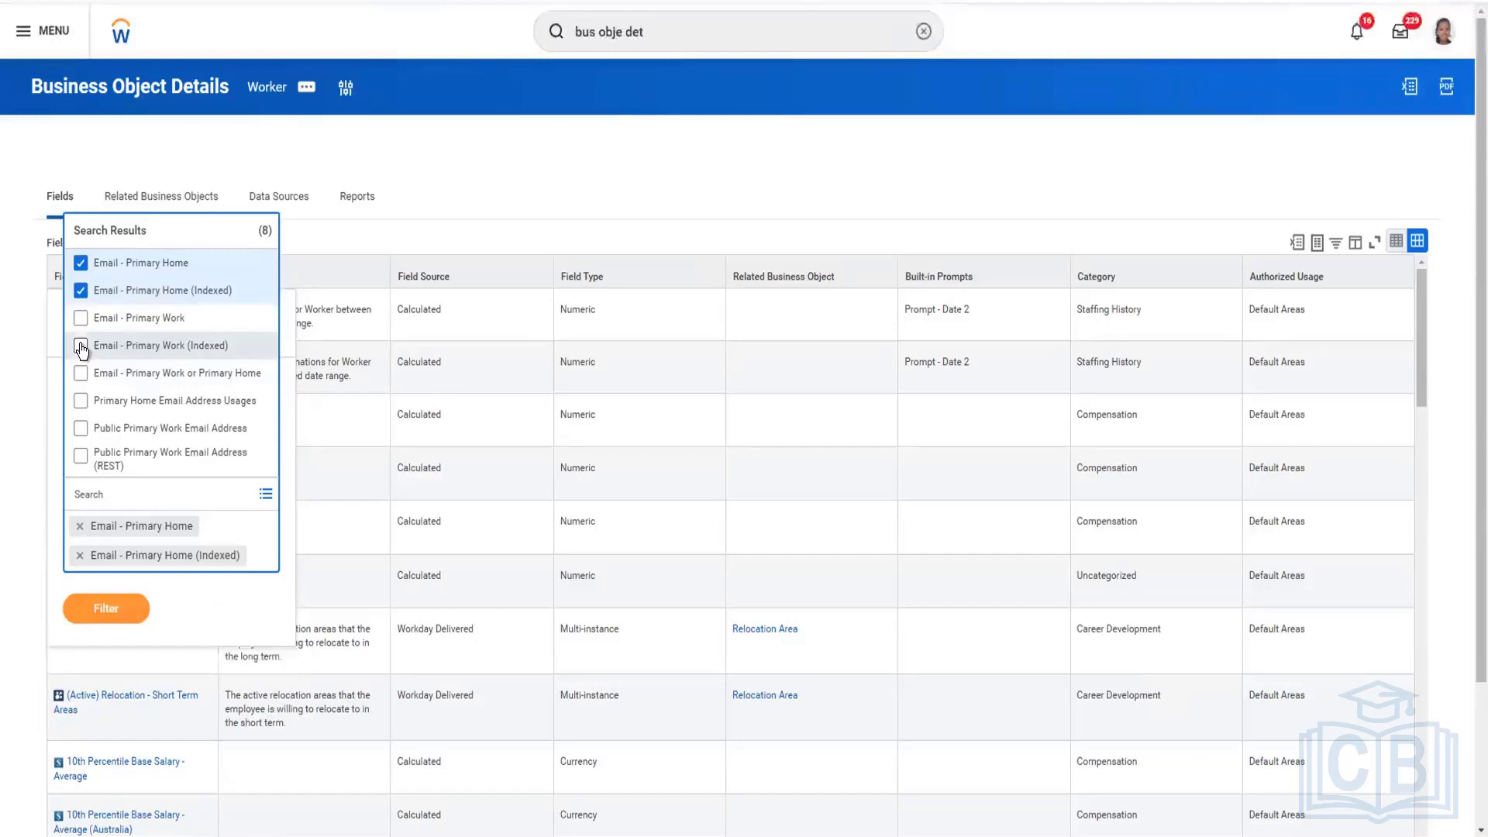
pyautogui.click(96, 610)
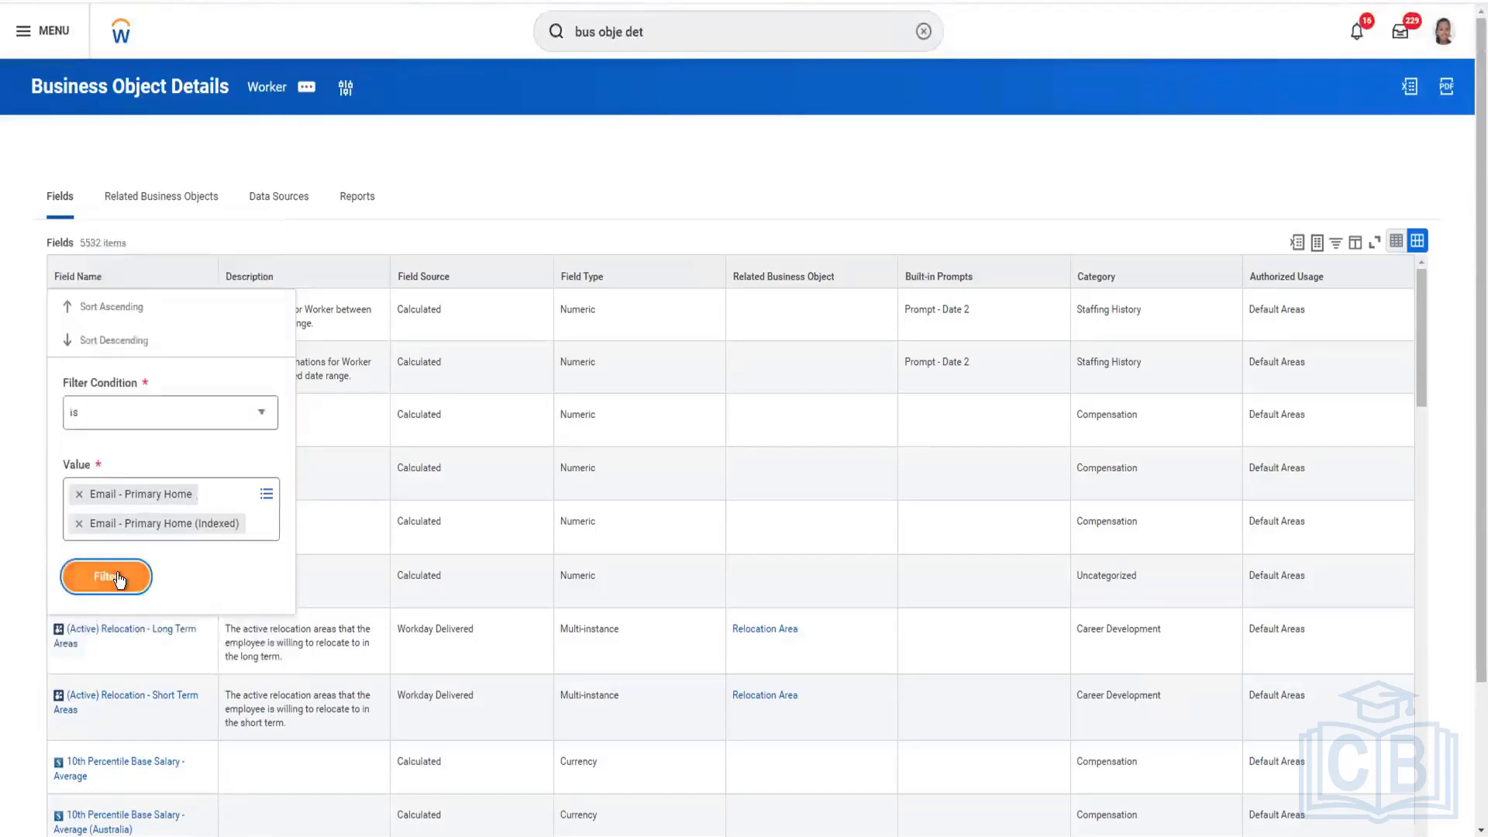
pyautogui.click(116, 578)
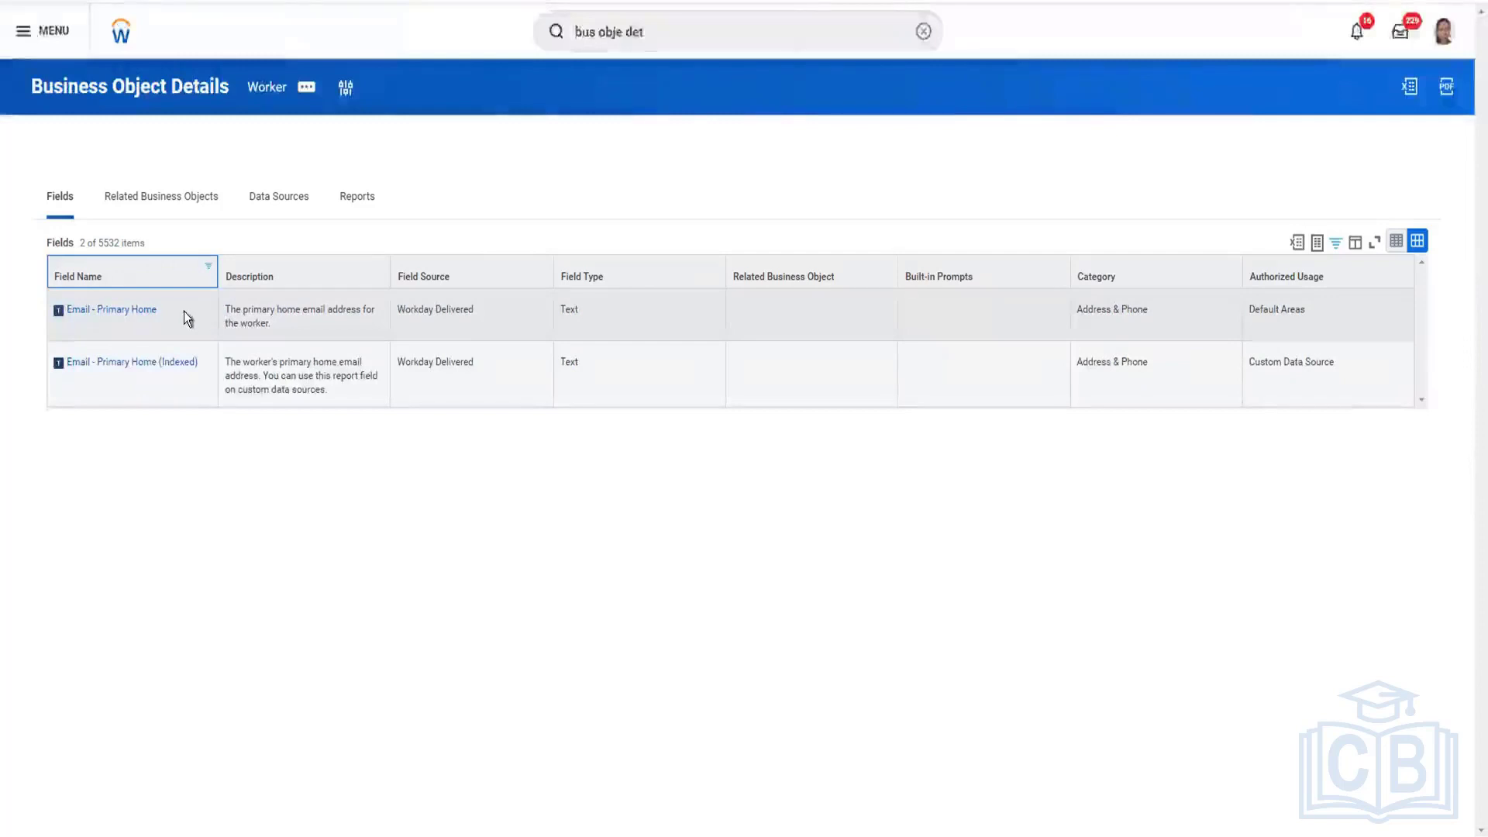
# Look through the related business objects that Worker links to and inspect the link fields for Benefit Annual Rate.
pyautogui.click(133, 206)
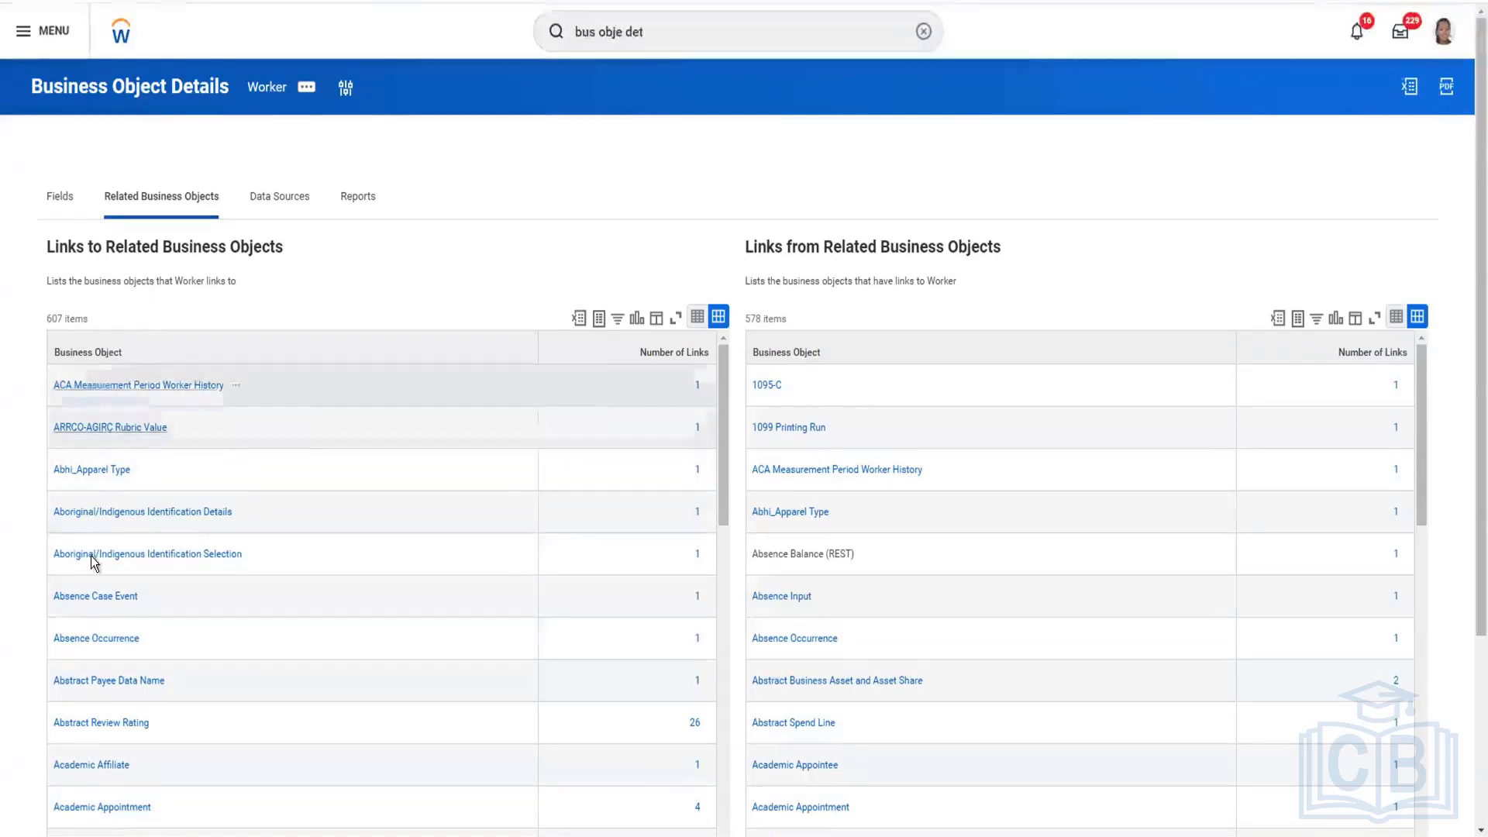
pyautogui.scroll(-5, 173, 643)
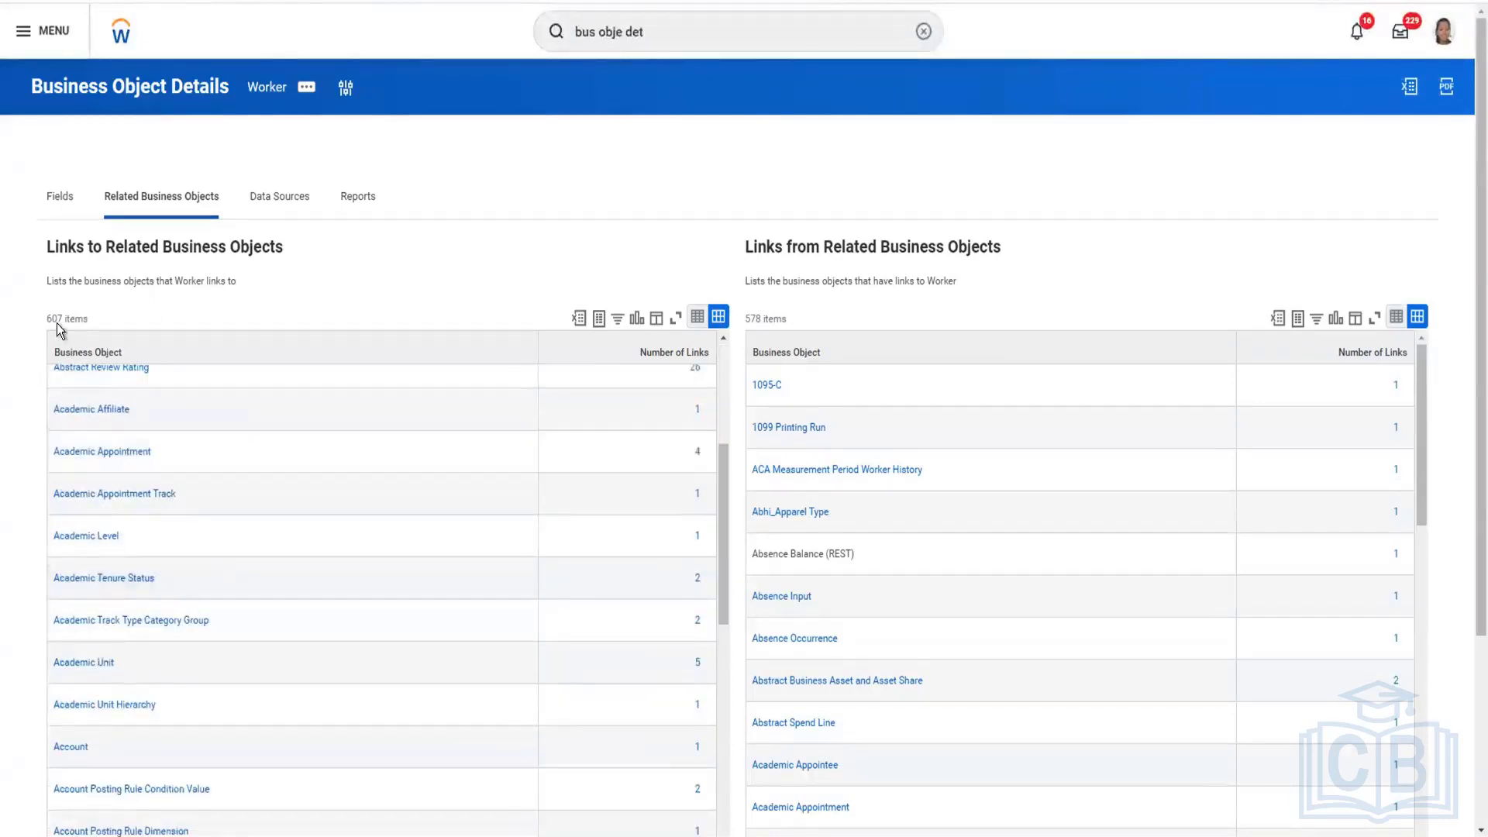
pyautogui.scroll(-3, 165, 496)
pyautogui.scroll(-3, 165, 497)
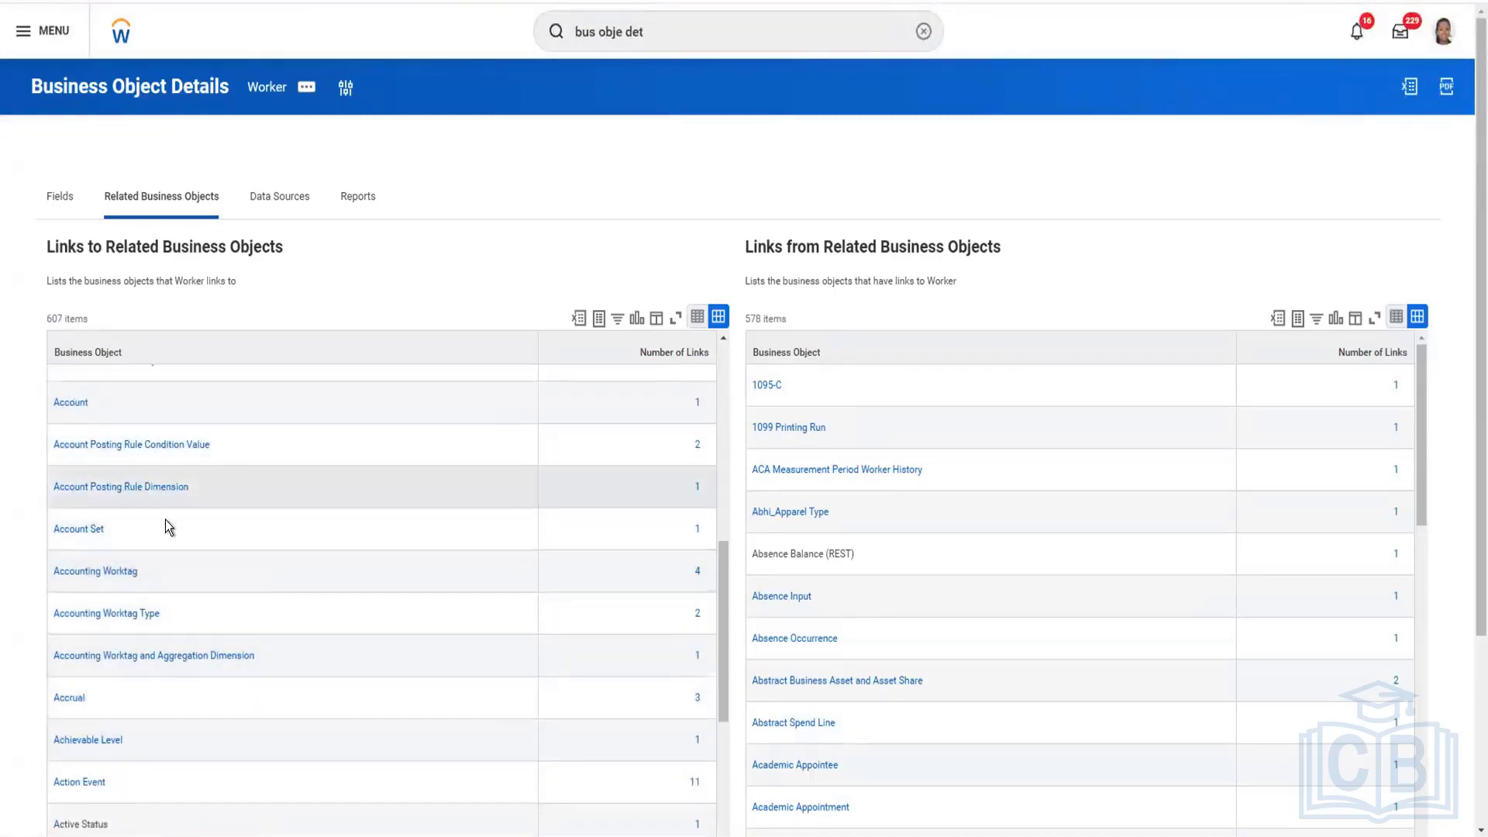
pyautogui.scroll(-5, 165, 519)
pyautogui.scroll(-5, 169, 518)
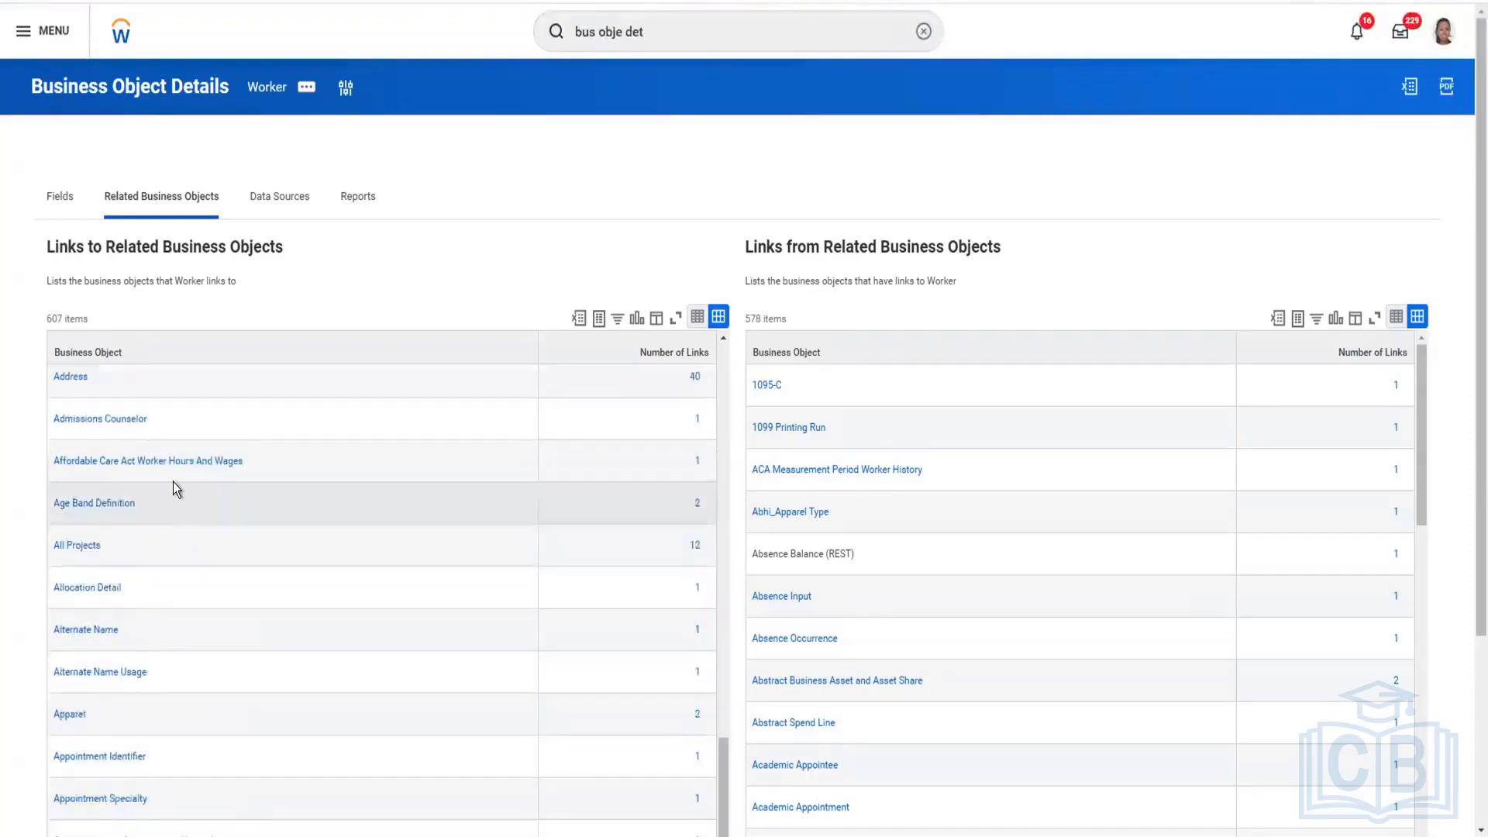
pyautogui.scroll(-5, 91, 333)
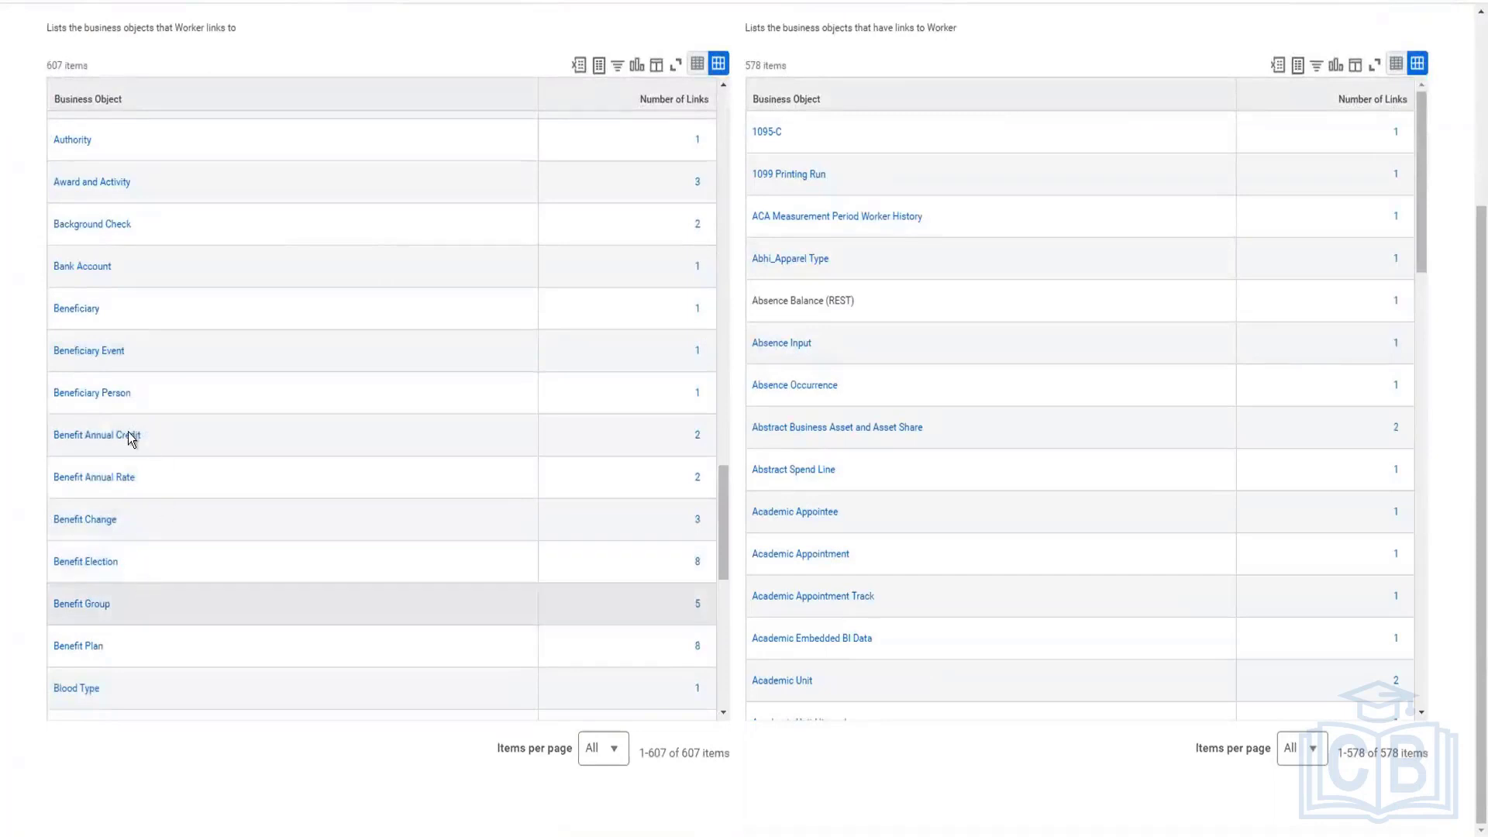
pyautogui.scroll(-5, 149, 604)
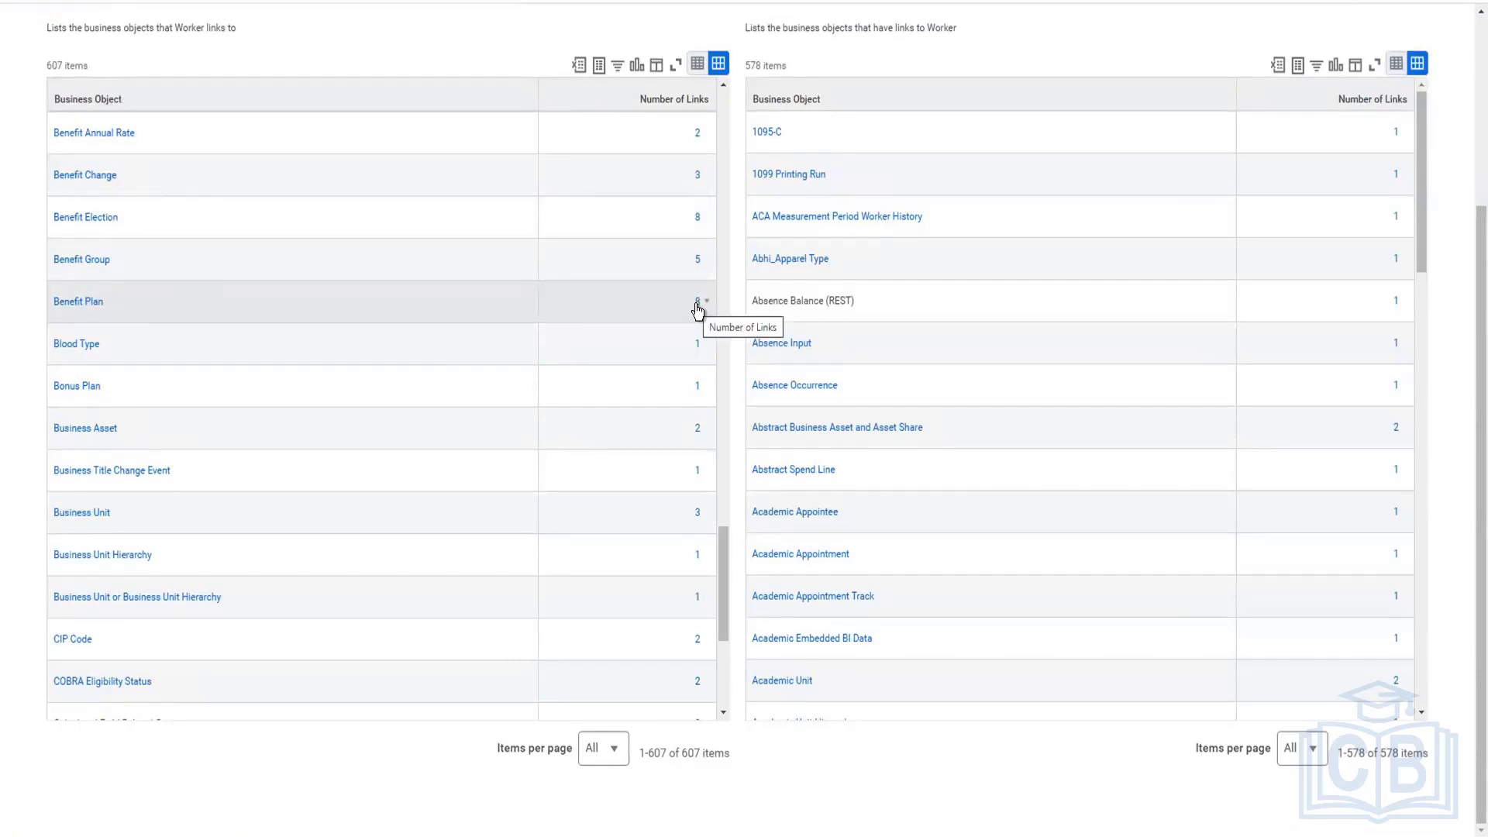
pyautogui.click(698, 138)
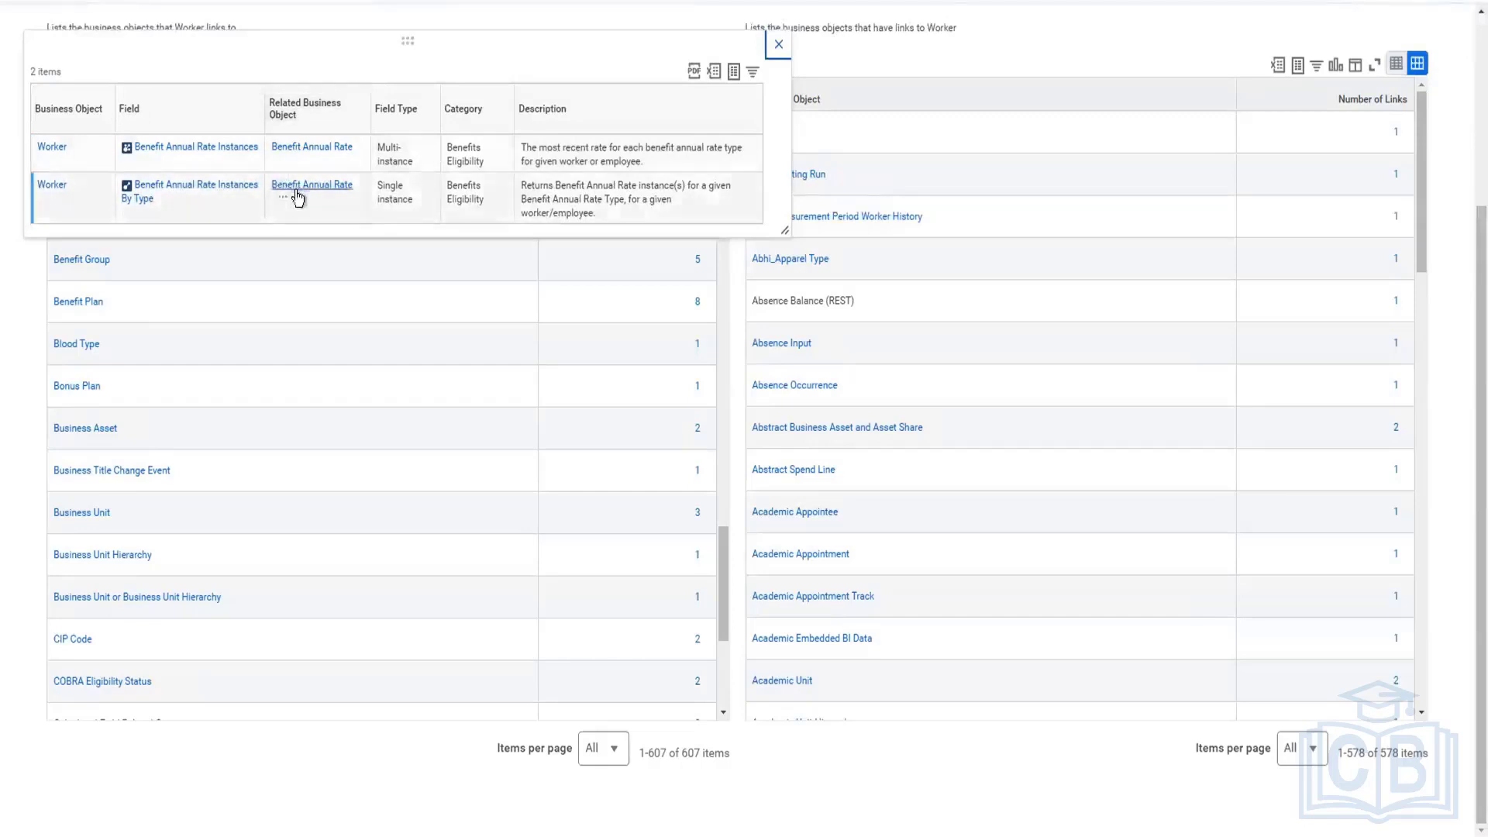
pyautogui.click(773, 48)
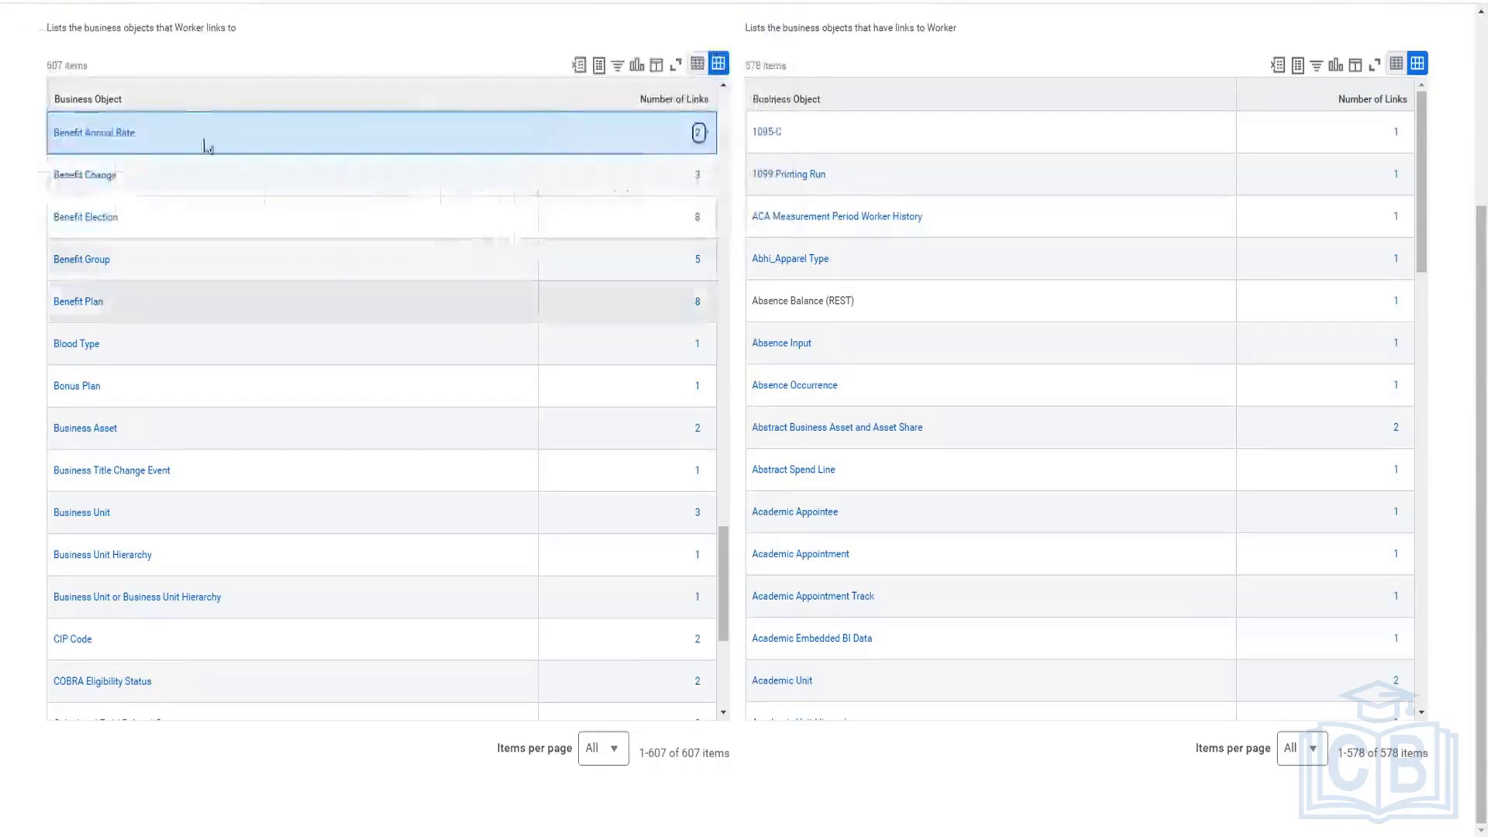
# Filter the Links to Related Business Objects list to the Dependent business object.
pyautogui.click(174, 109)
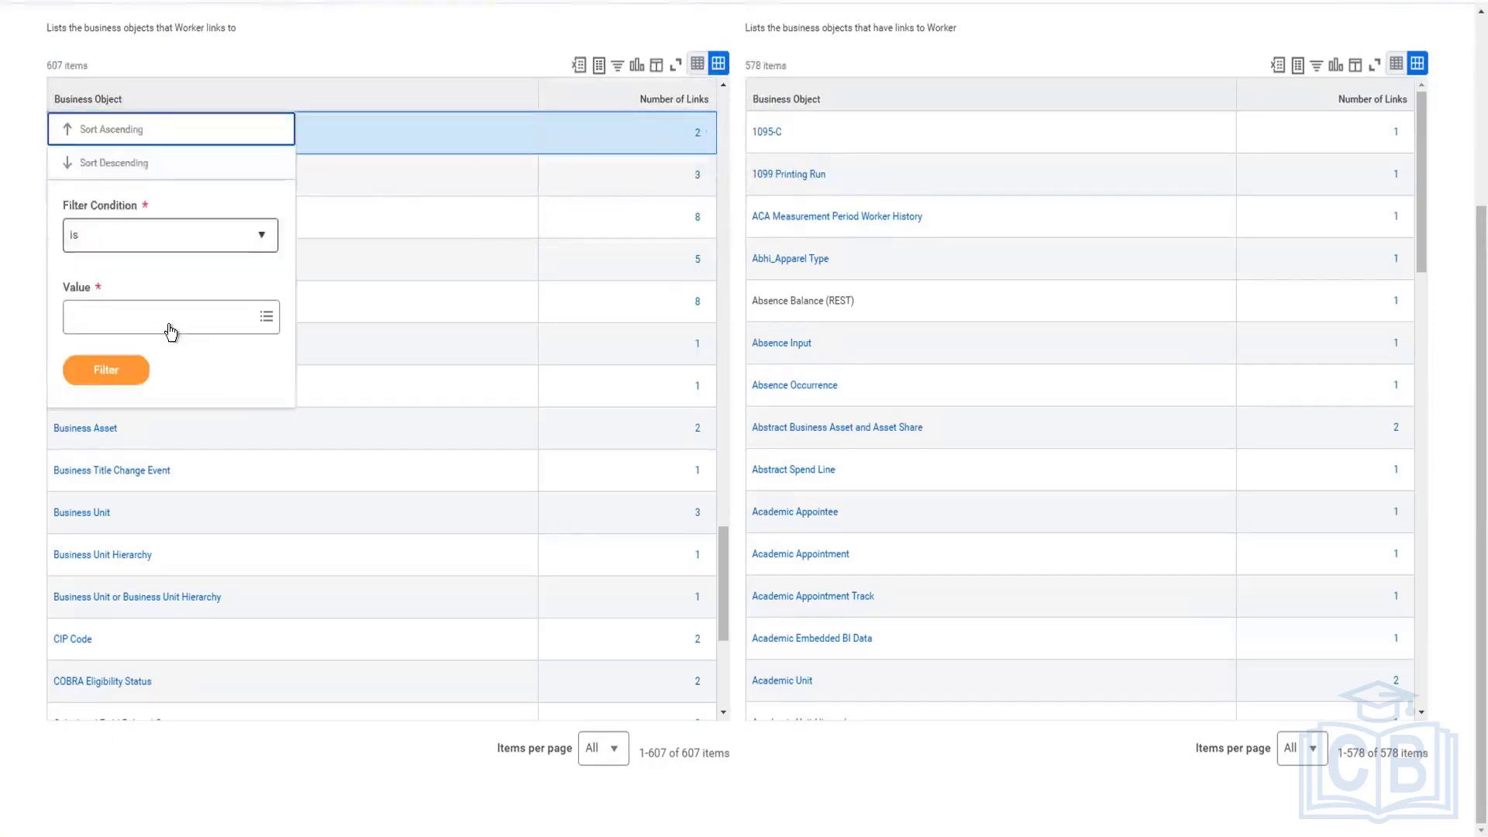
pyautogui.click(169, 324)
pyautogui.write('depen')
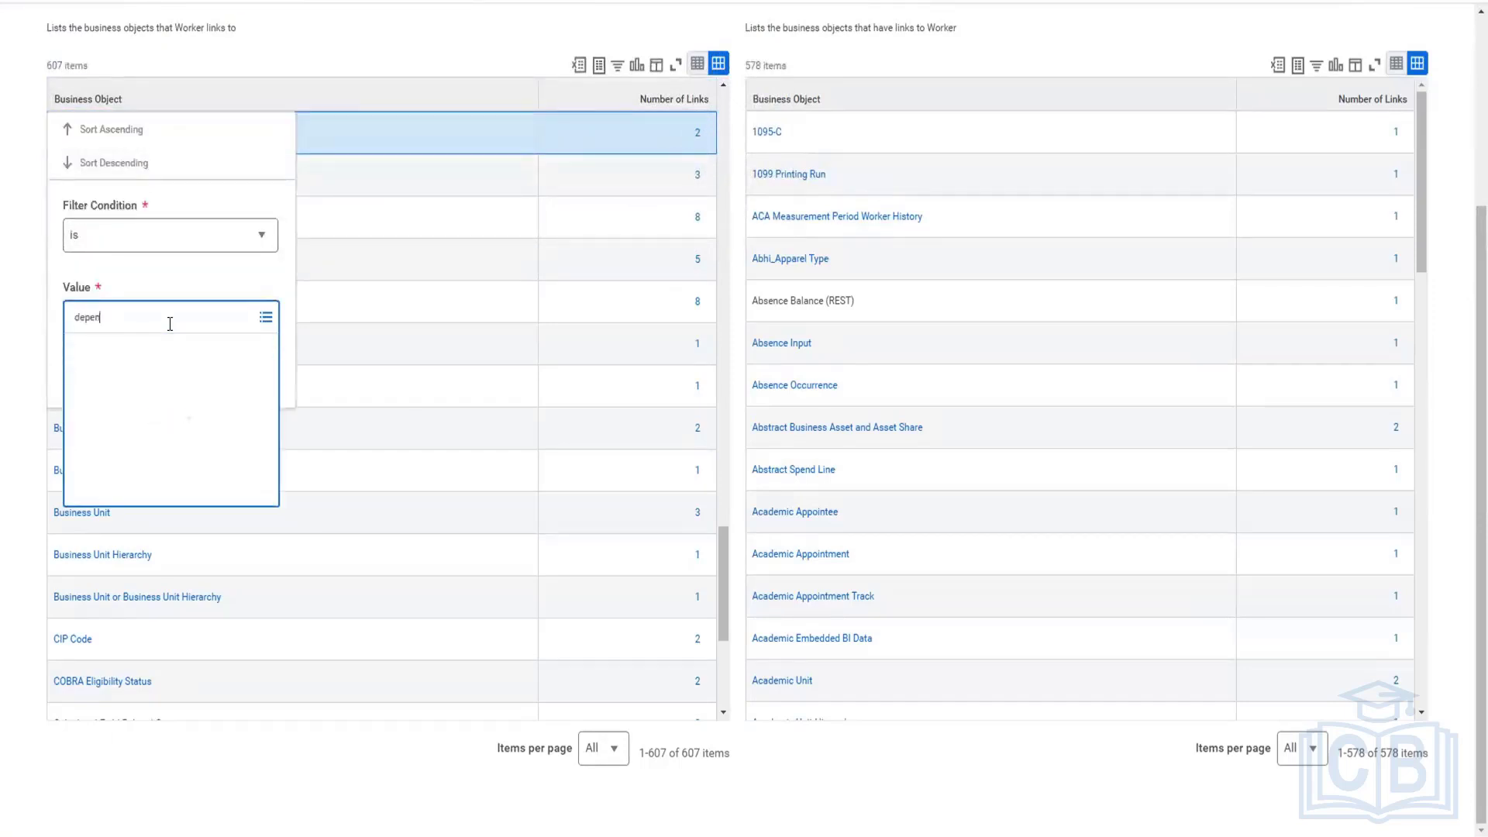
pyautogui.press('Return')
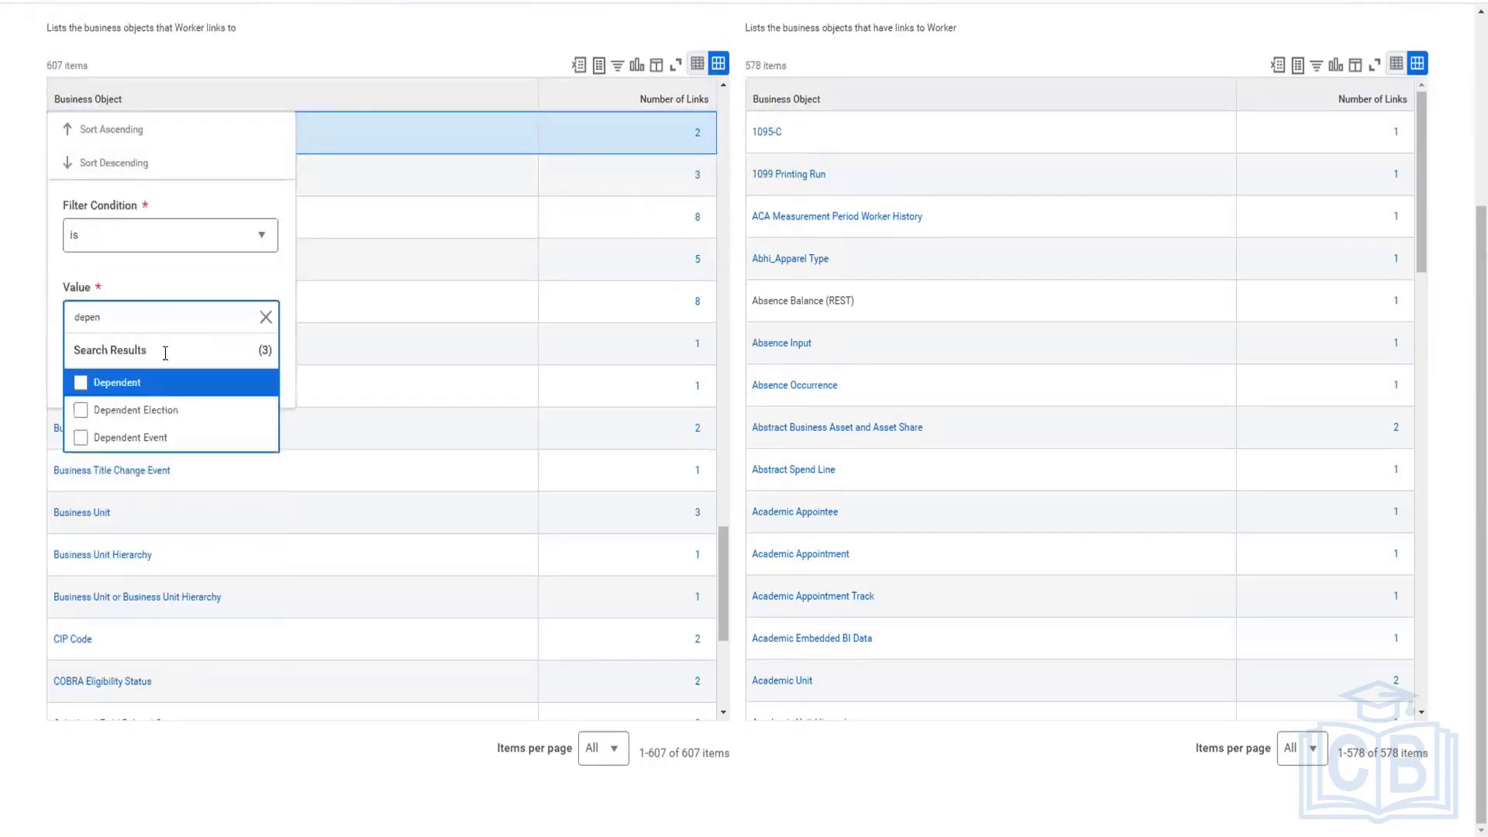
pyautogui.click(124, 385)
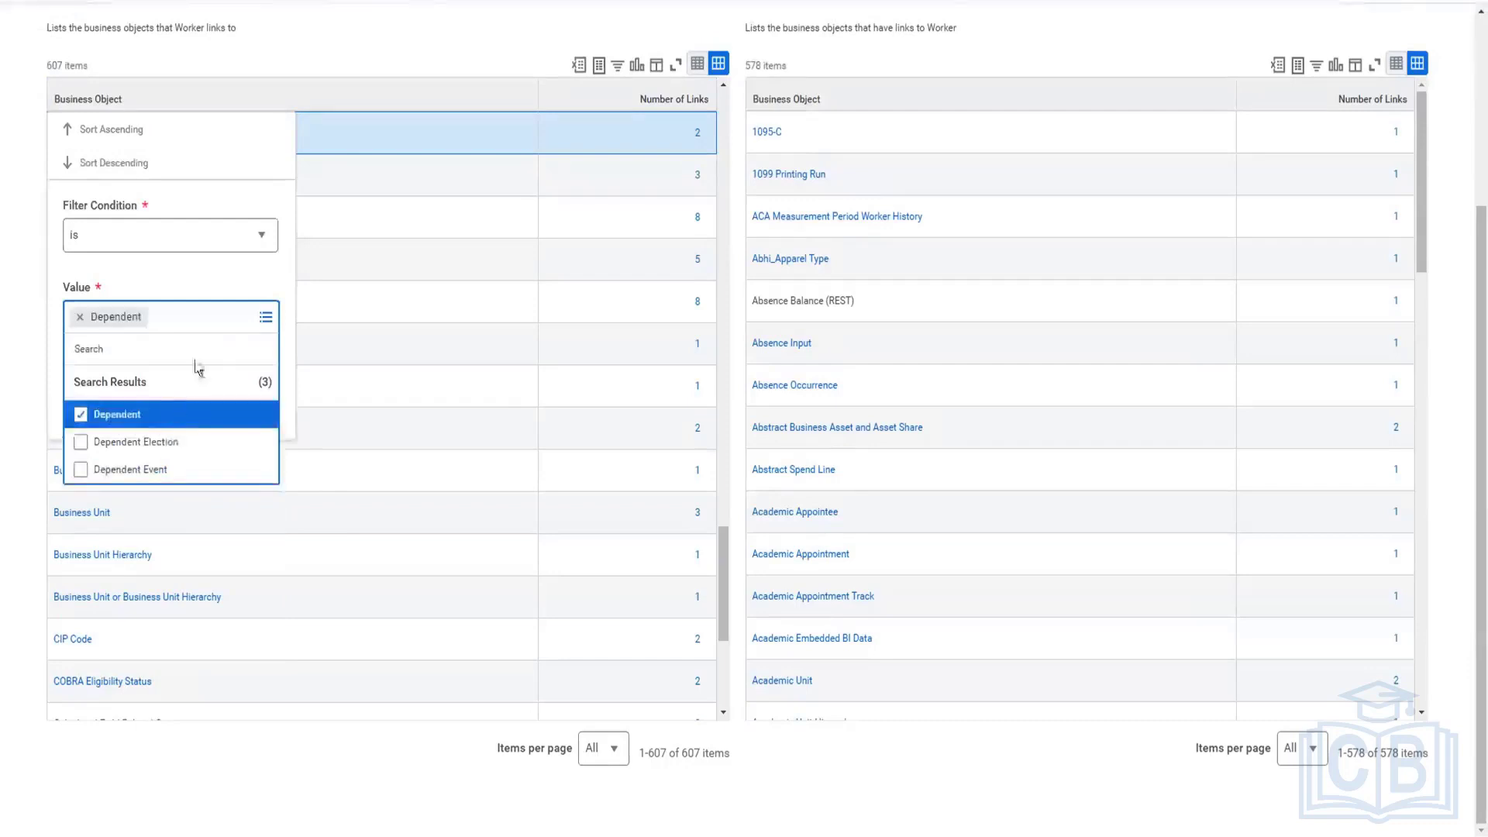
pyautogui.click(174, 332)
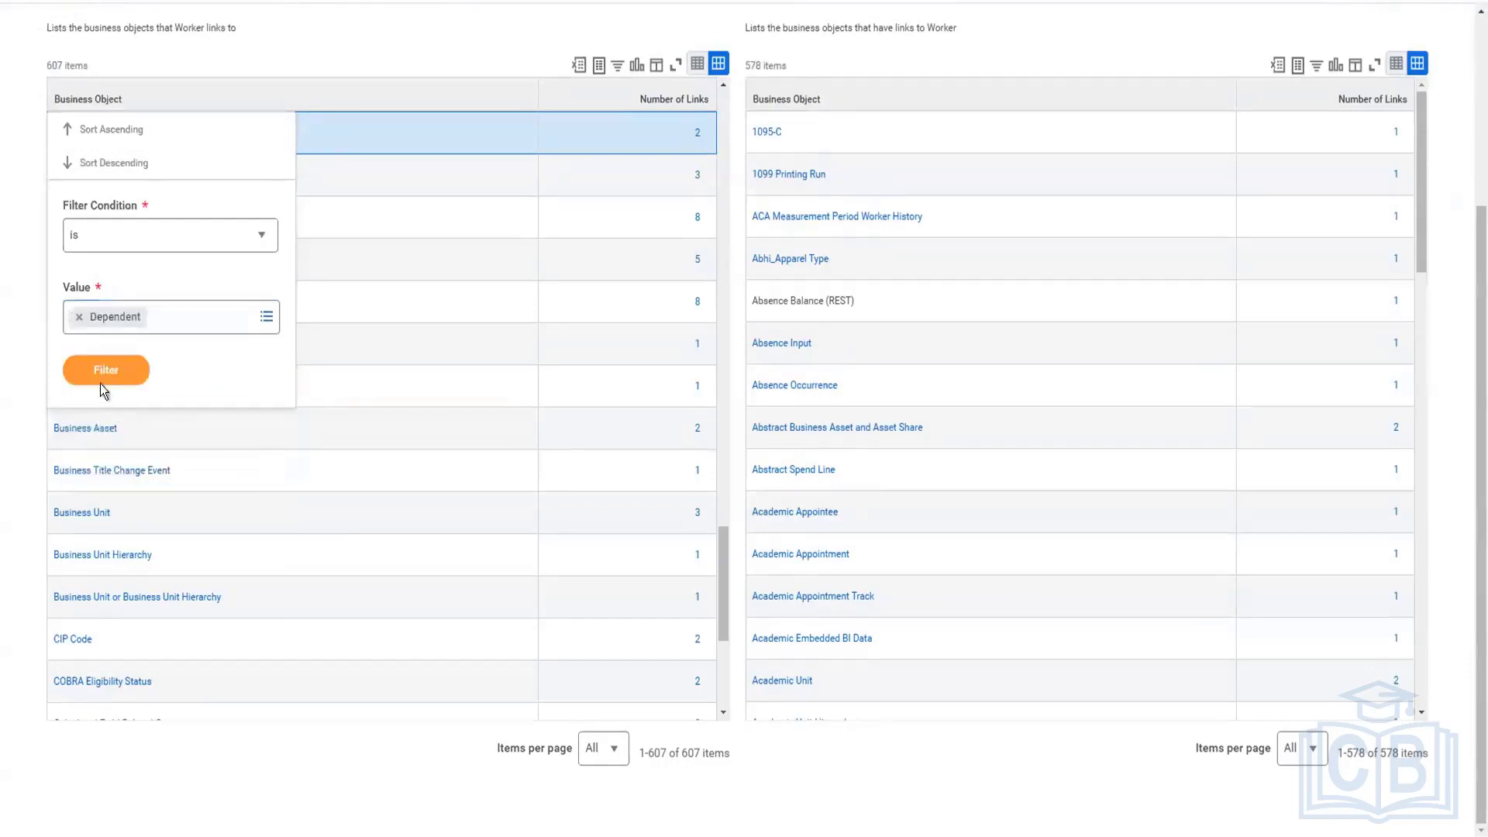
pyautogui.click(102, 375)
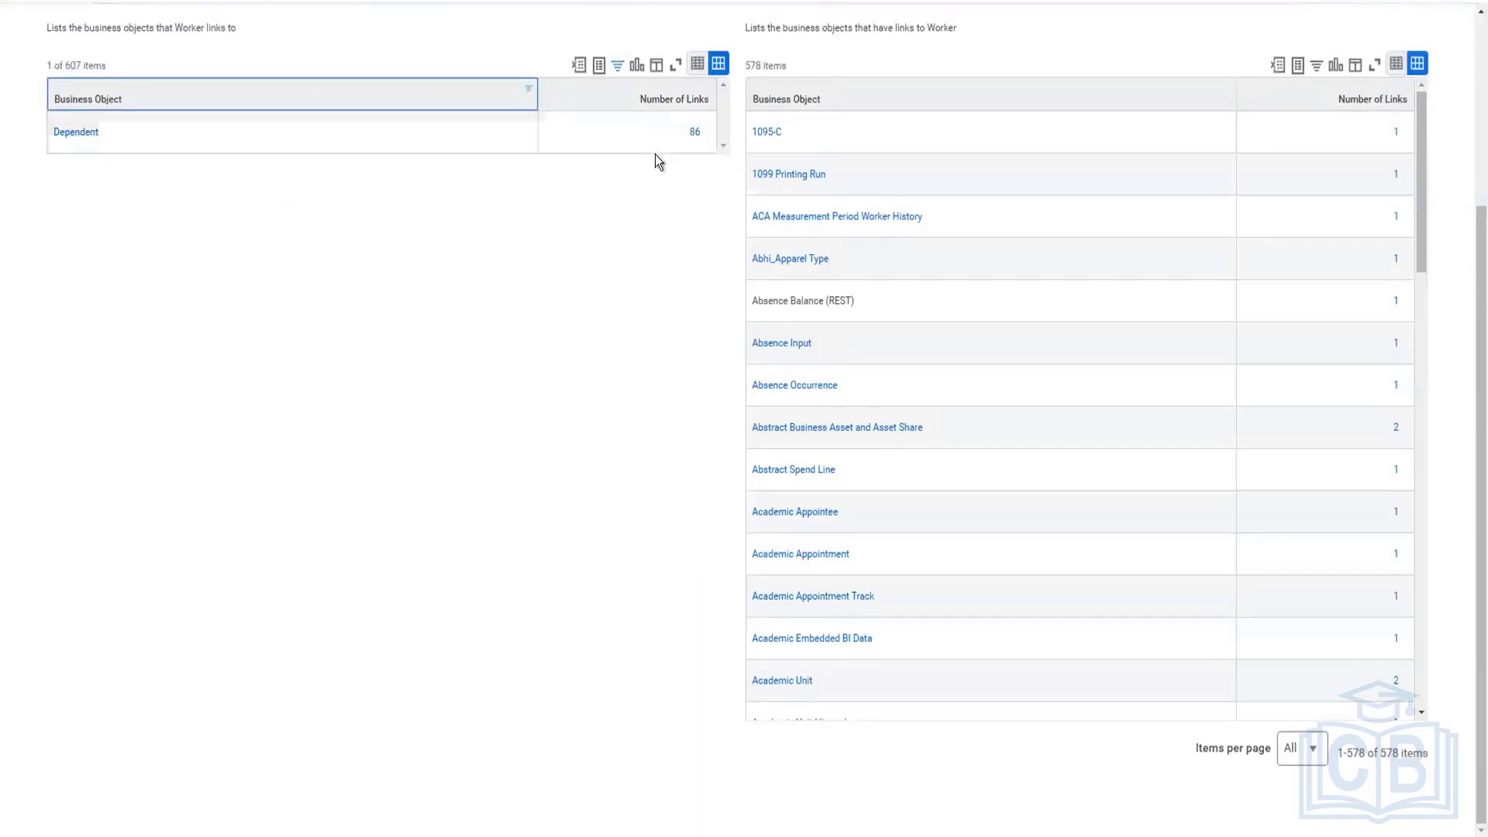
# Examine the fields that link Worker to Dependent, including their field types, categories and descriptions.
pyautogui.click(694, 134)
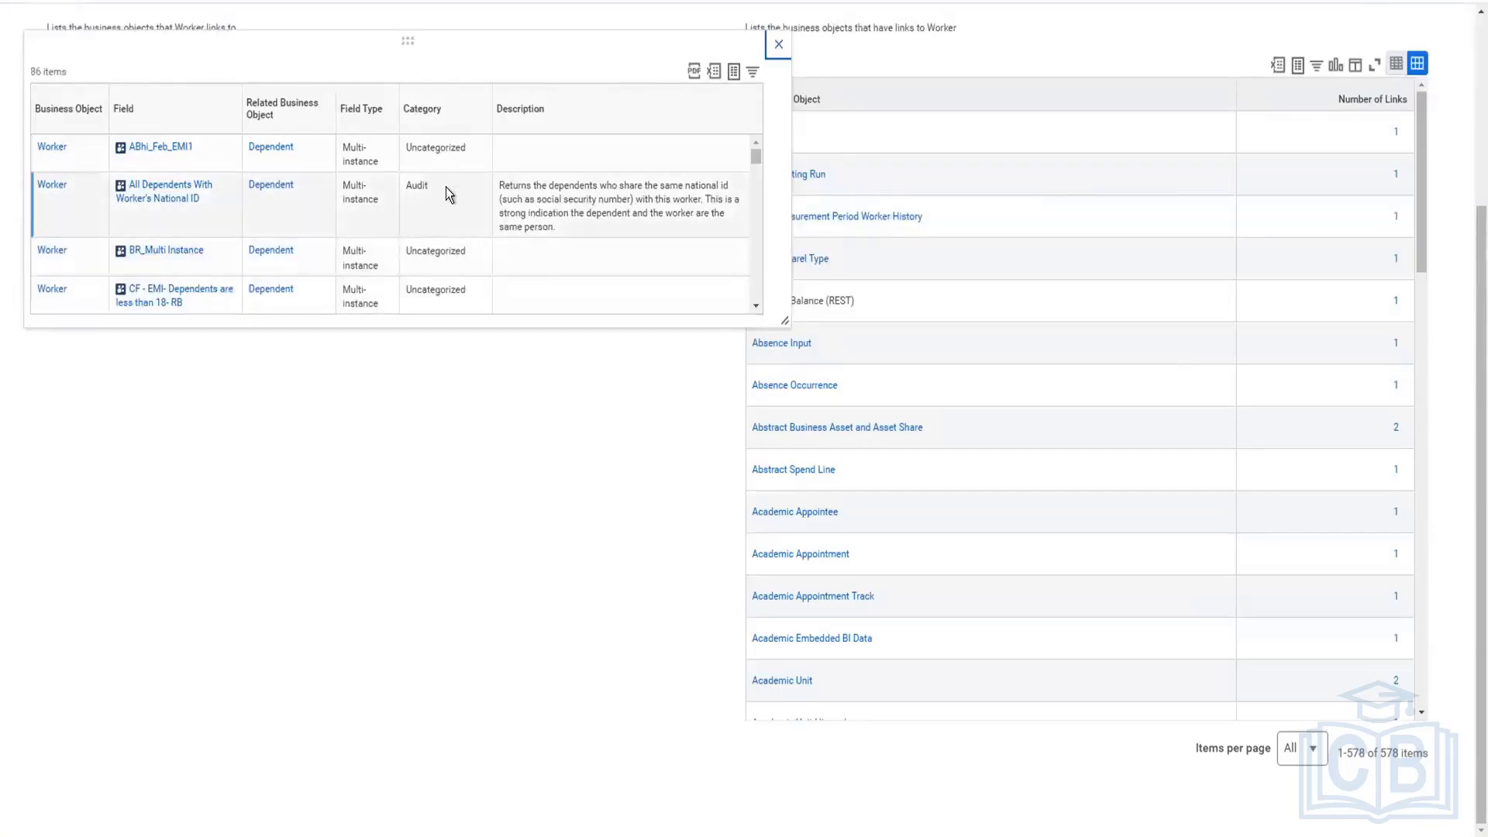
pyautogui.moveTo(752, 157); pyautogui.dragTo(752, 187)
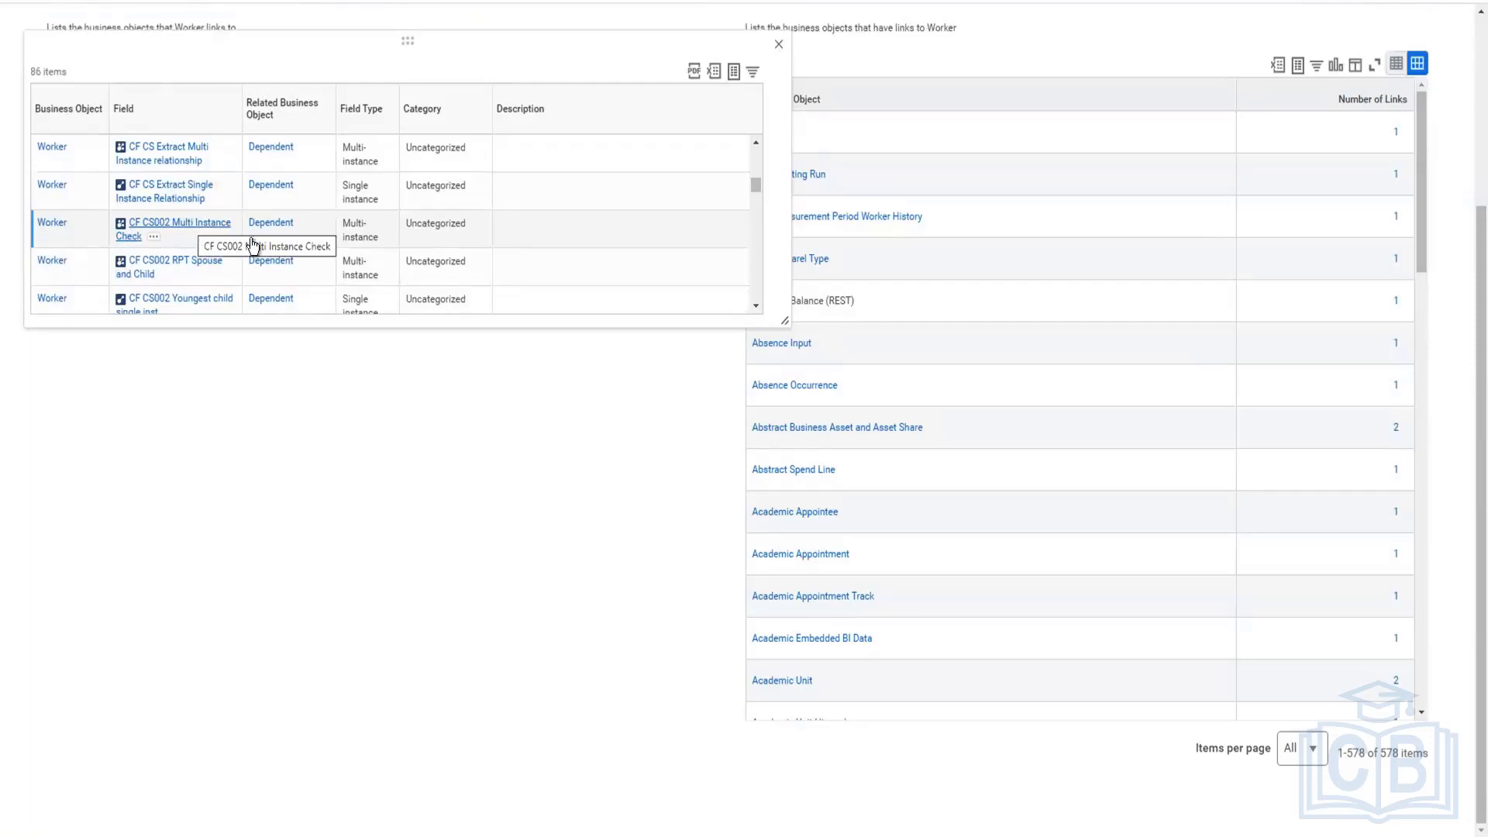
pyautogui.click(778, 44)
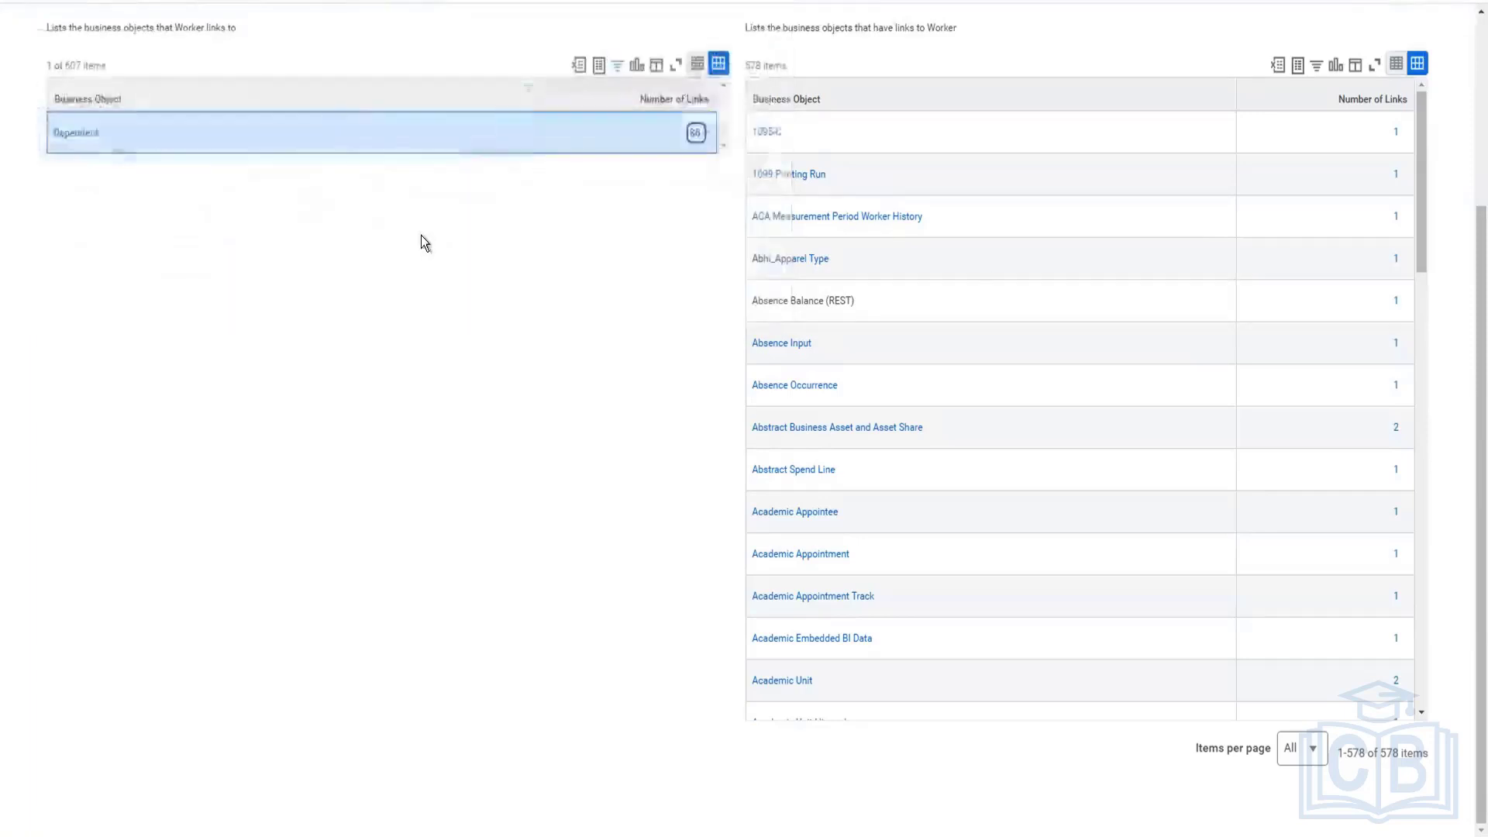
# Remove the Dependent filter from the Links to Related Business Objects list.
pyautogui.scroll(3, 224, 237)
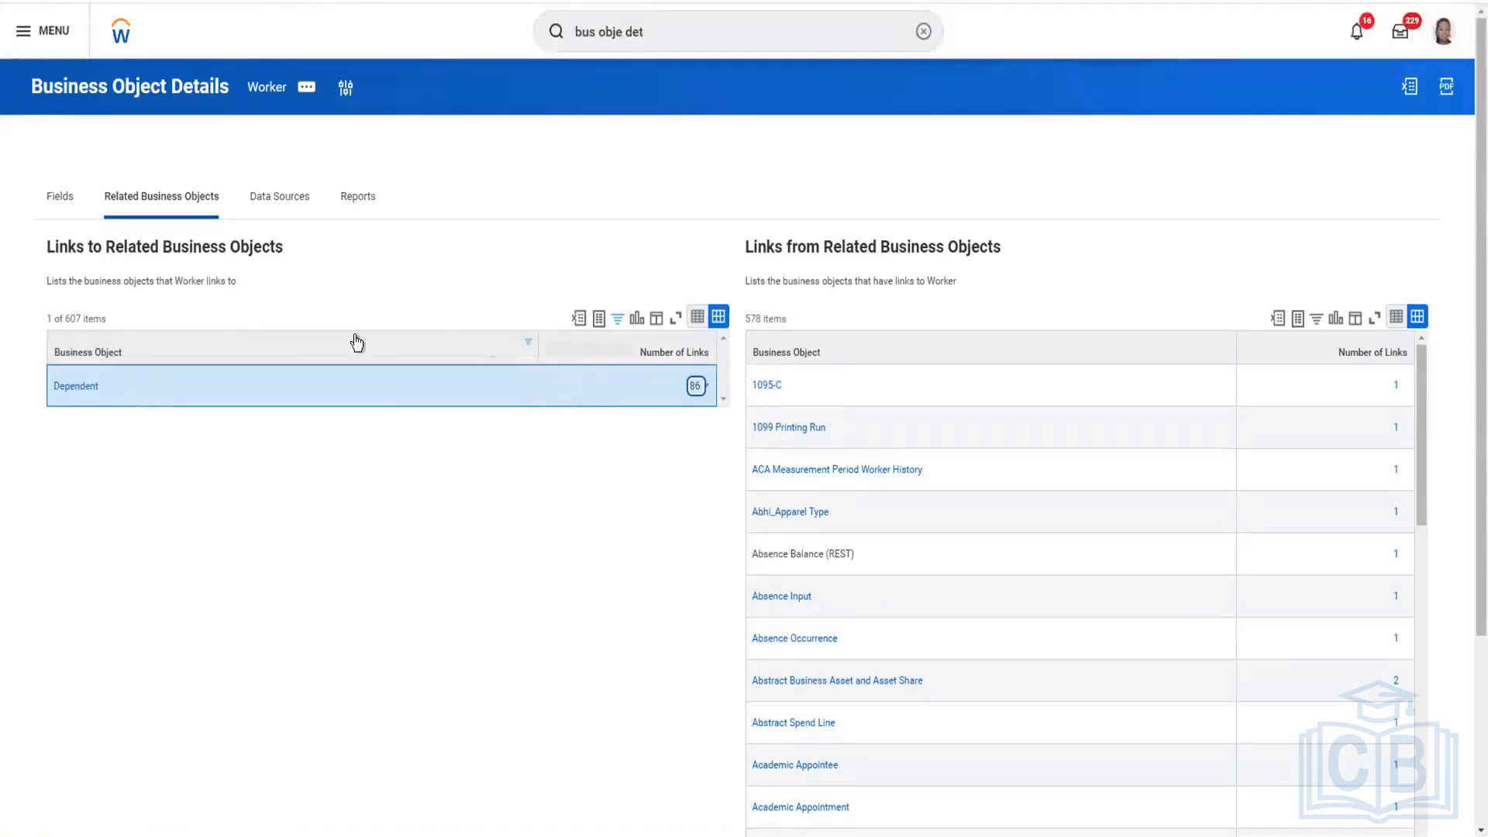
pyautogui.click(160, 354)
pyautogui.click(211, 556)
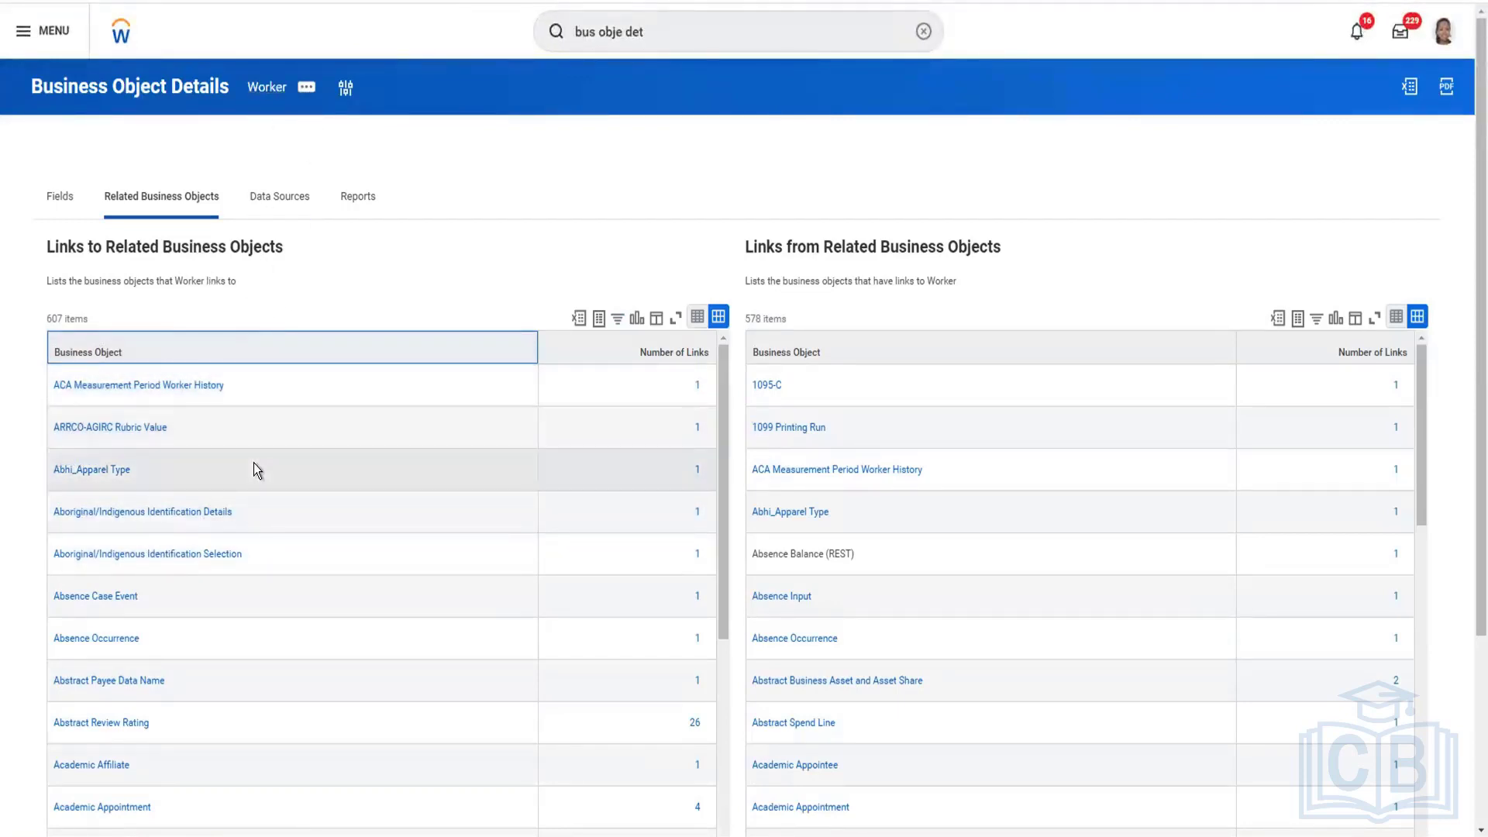
# Look through both related business object lists and inspect the field that links Compensation Grade to Worker.
pyautogui.scroll(-5, 253, 463)
pyautogui.scroll(-1, 213, 286)
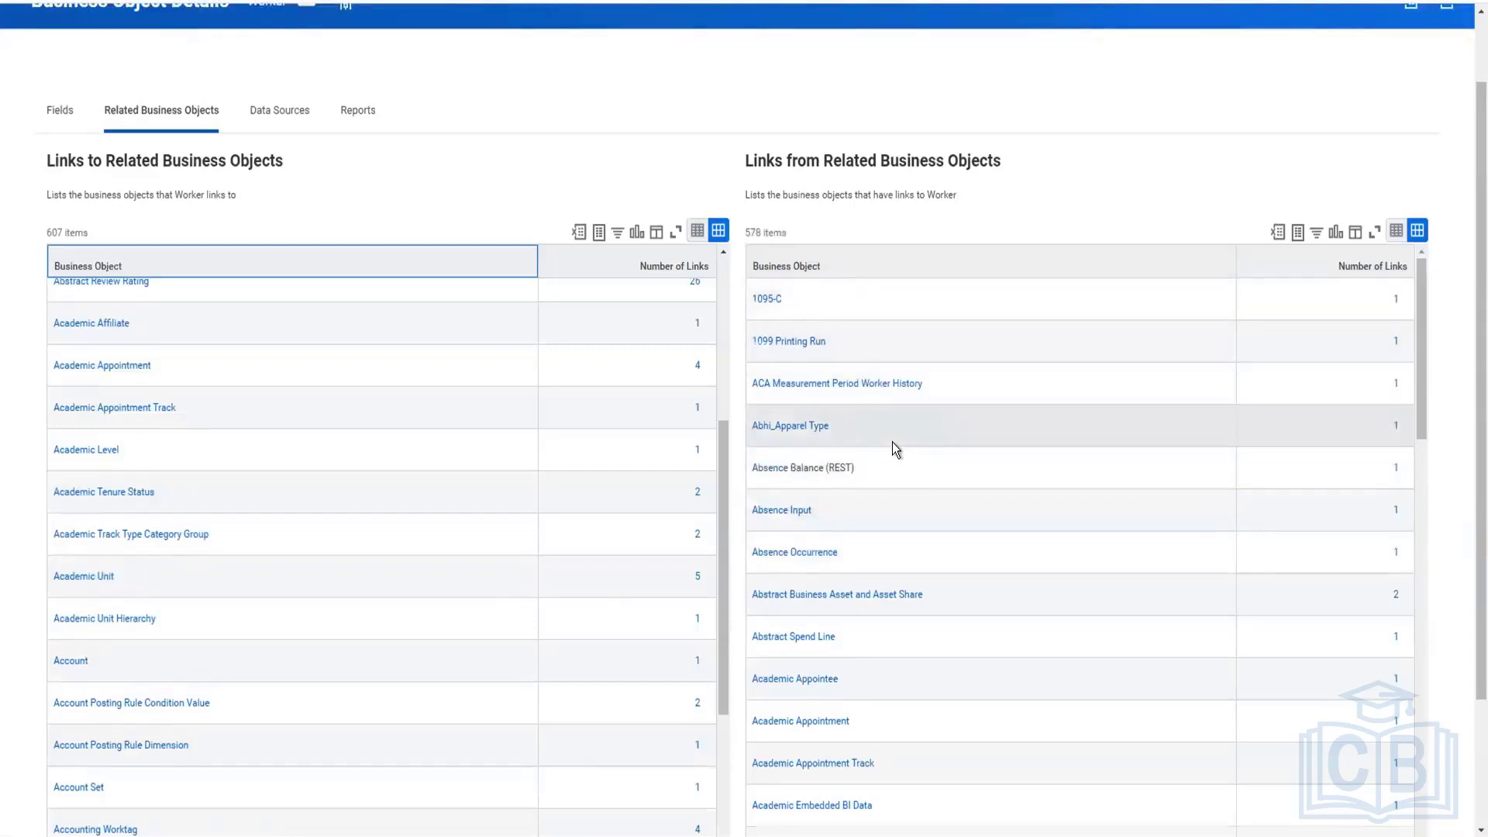
pyautogui.scroll(-5, 893, 446)
pyautogui.scroll(-6, 891, 446)
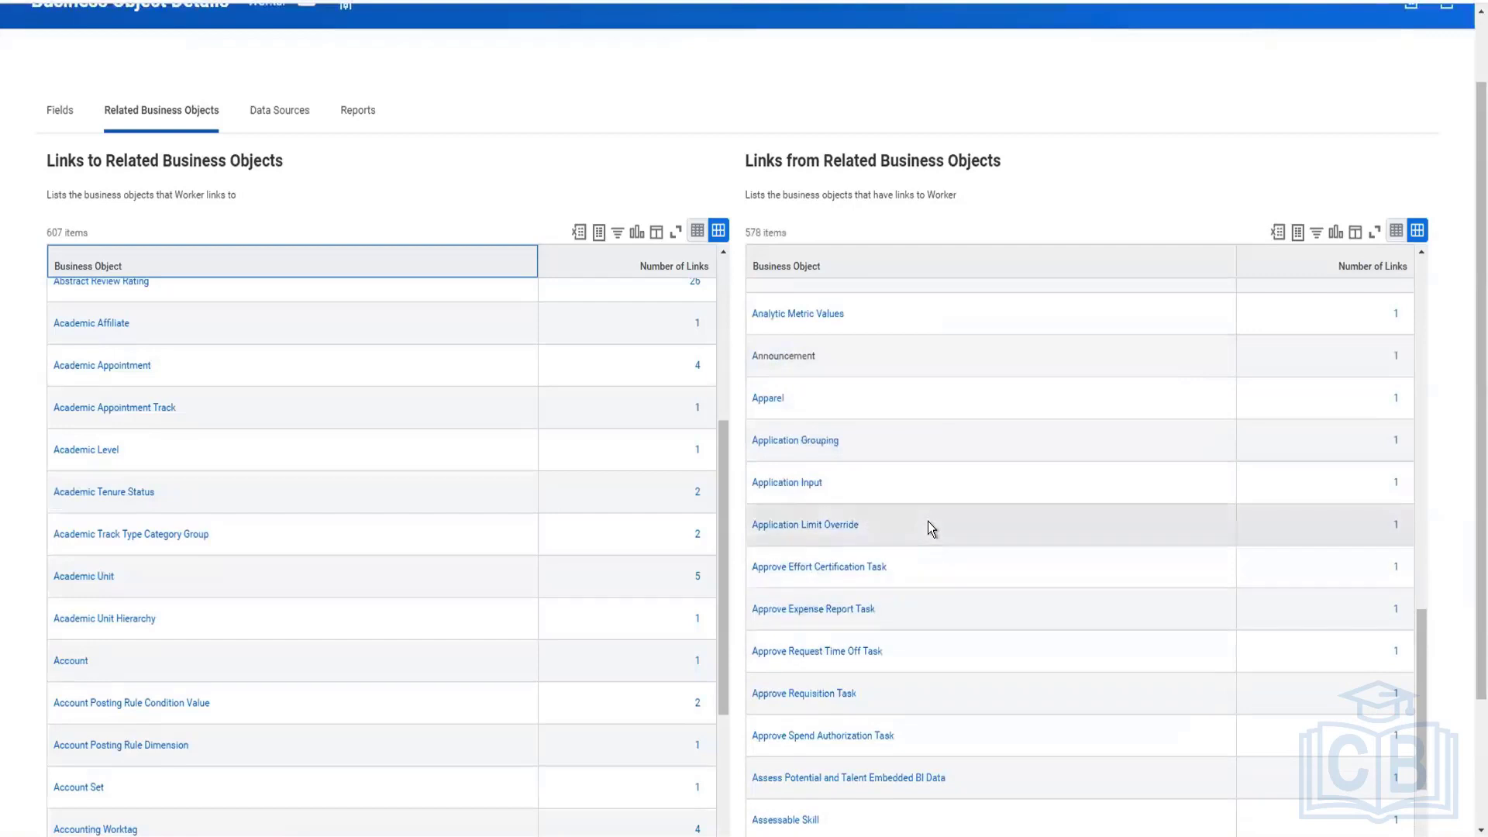
pyautogui.scroll(-3, 928, 521)
pyautogui.scroll(-2, 928, 520)
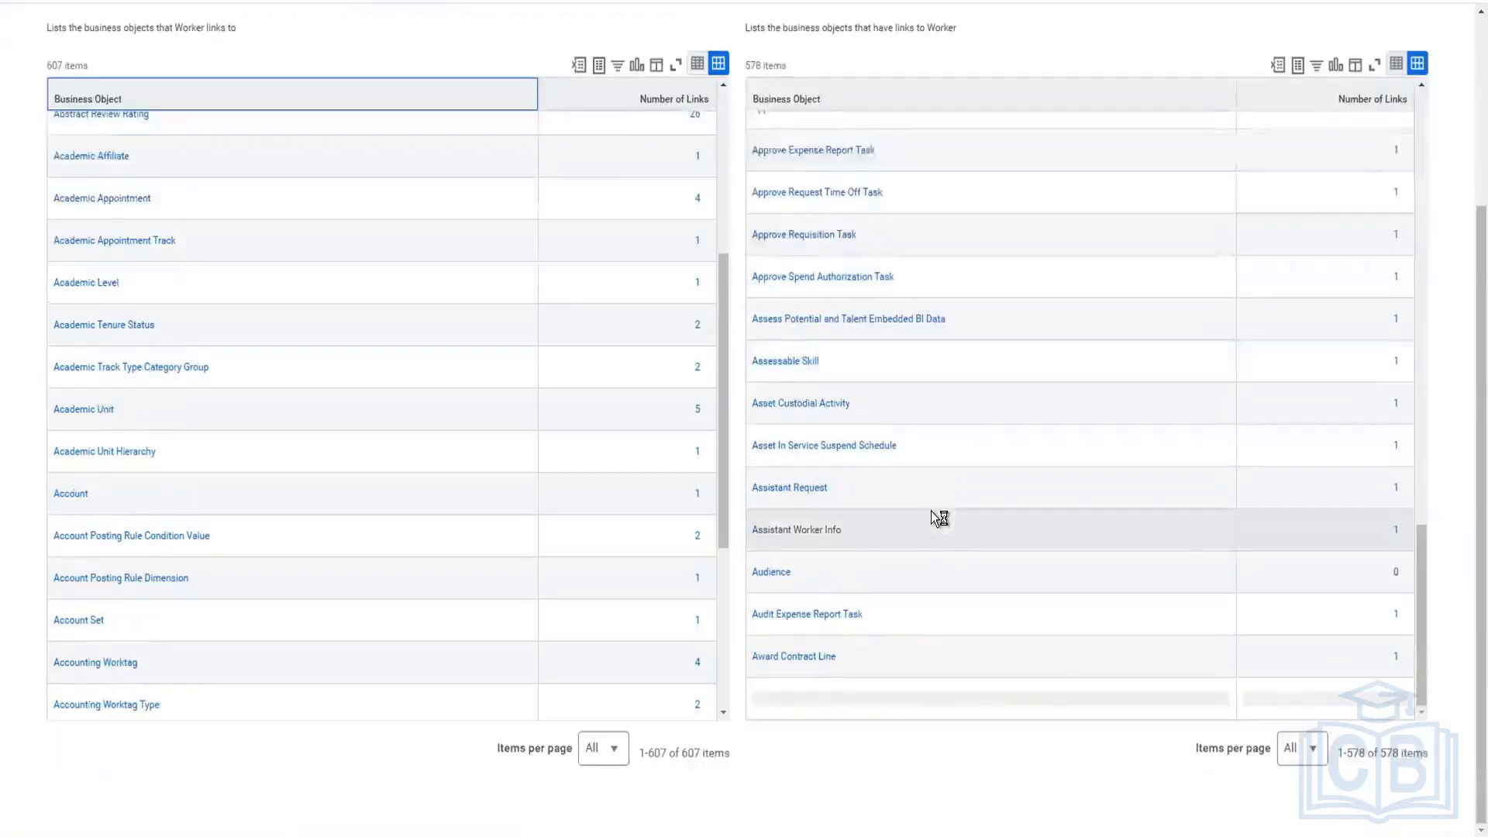
pyautogui.scroll(-5, 938, 504)
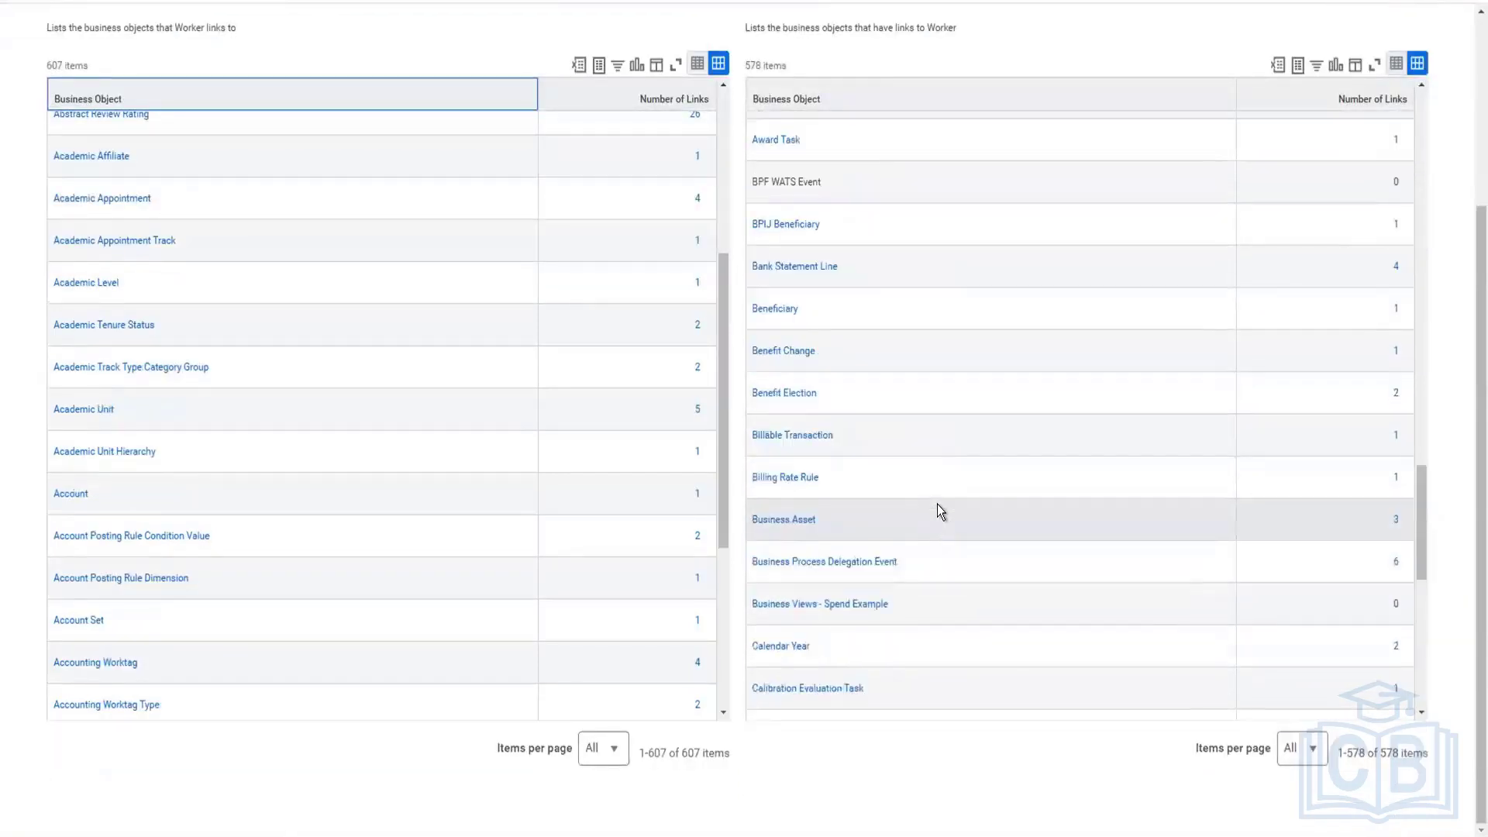
pyautogui.scroll(-5, 937, 504)
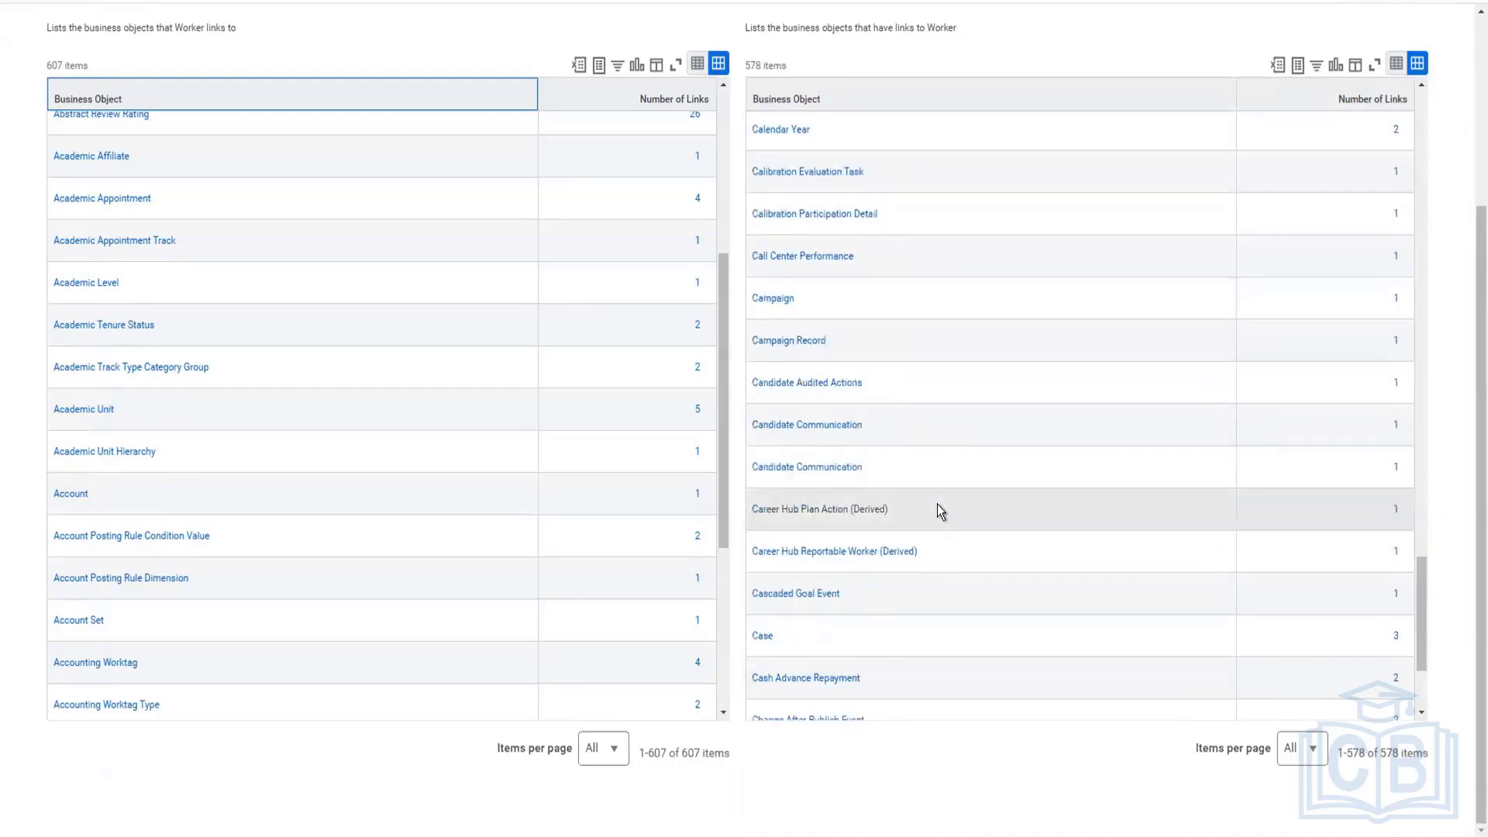
pyautogui.scroll(-5, 937, 504)
pyautogui.scroll(-2, 937, 504)
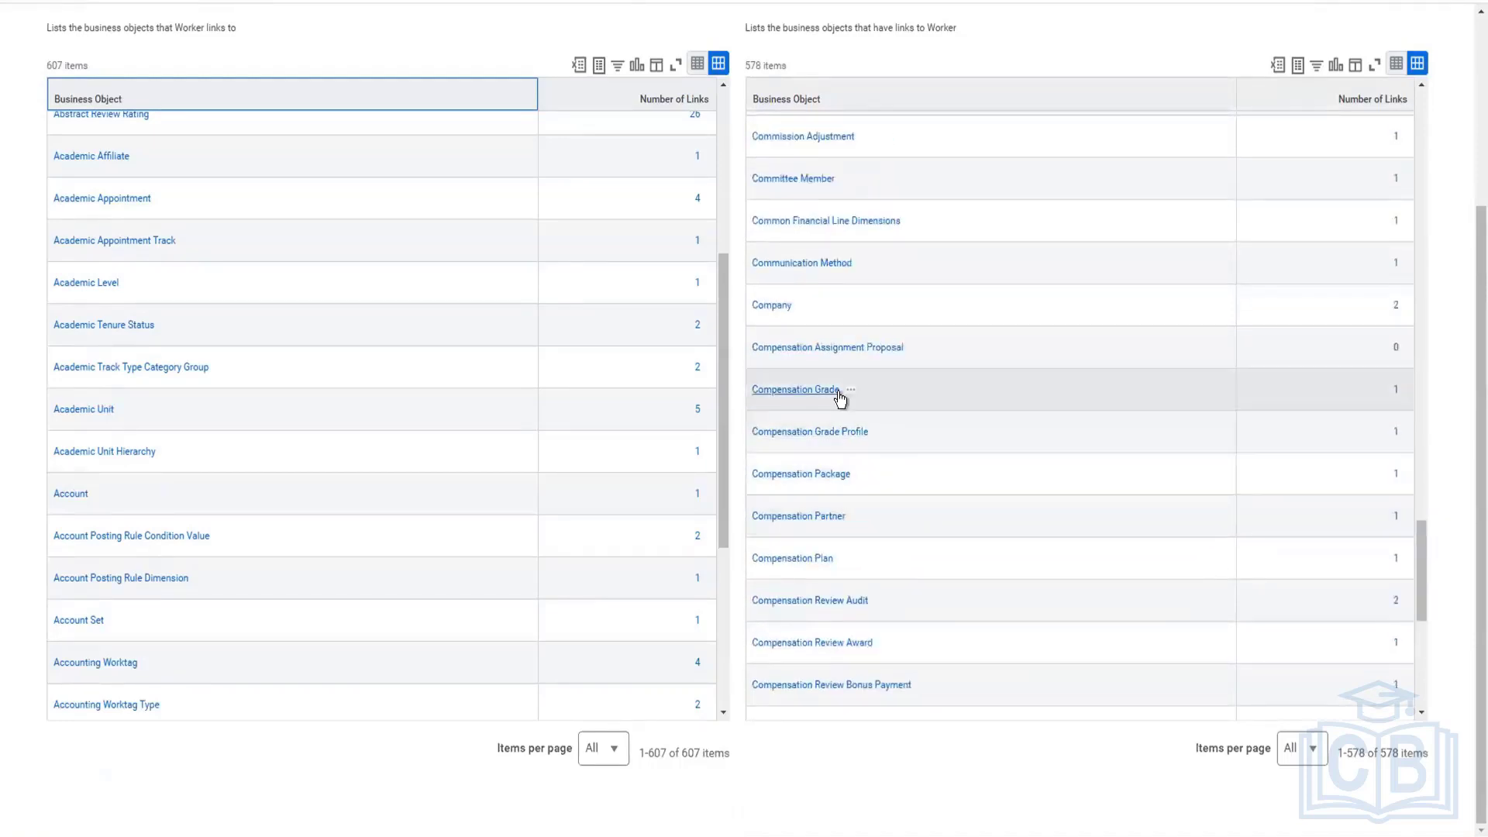
pyautogui.click(1396, 391)
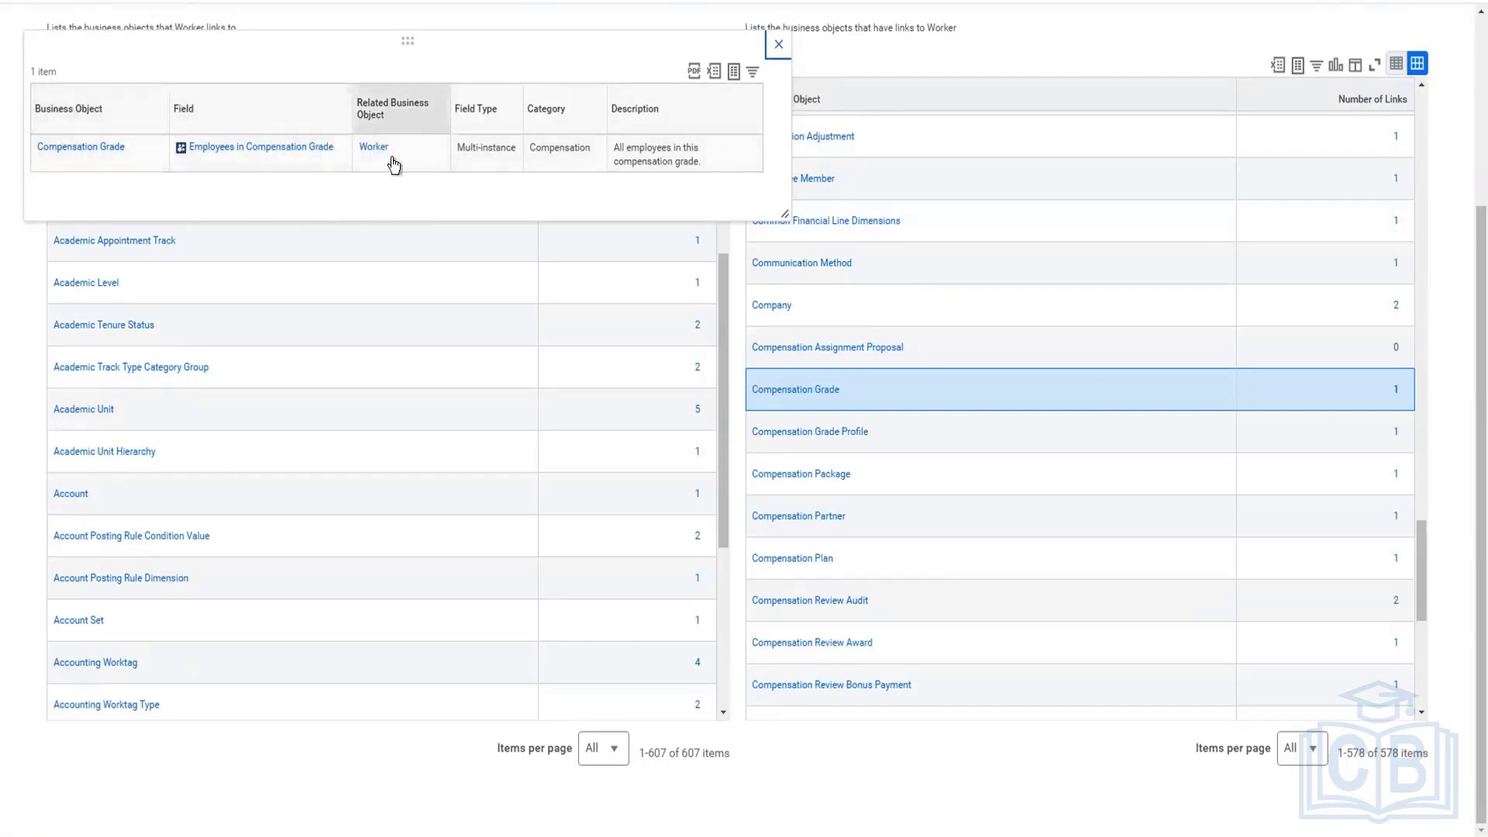
# Close the Compensation Grade link details and look through the business objects that link to Worker, down to the Learning objects.
pyautogui.moveTo(397, 154)
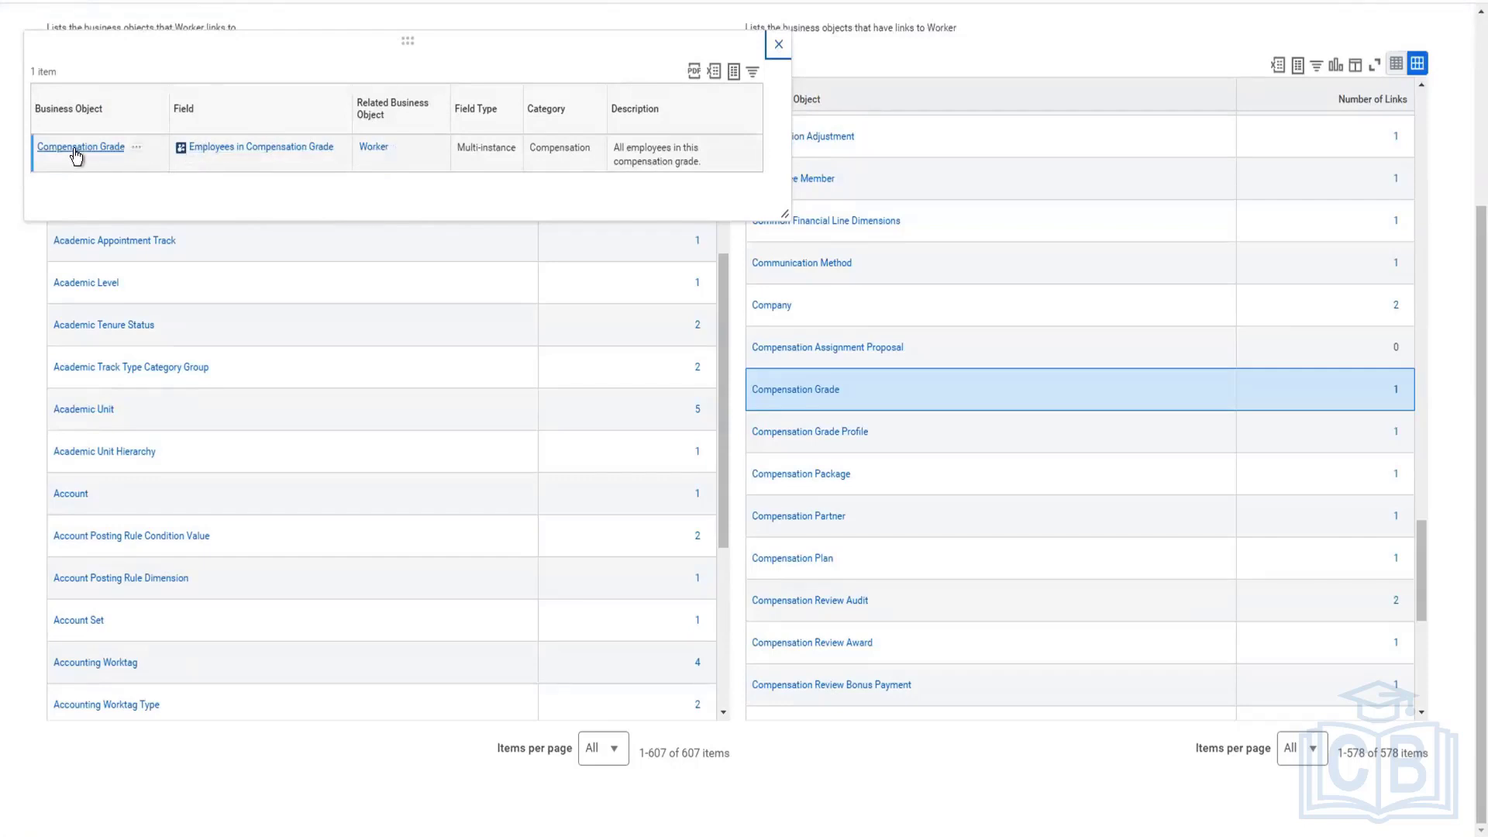
pyautogui.click(778, 44)
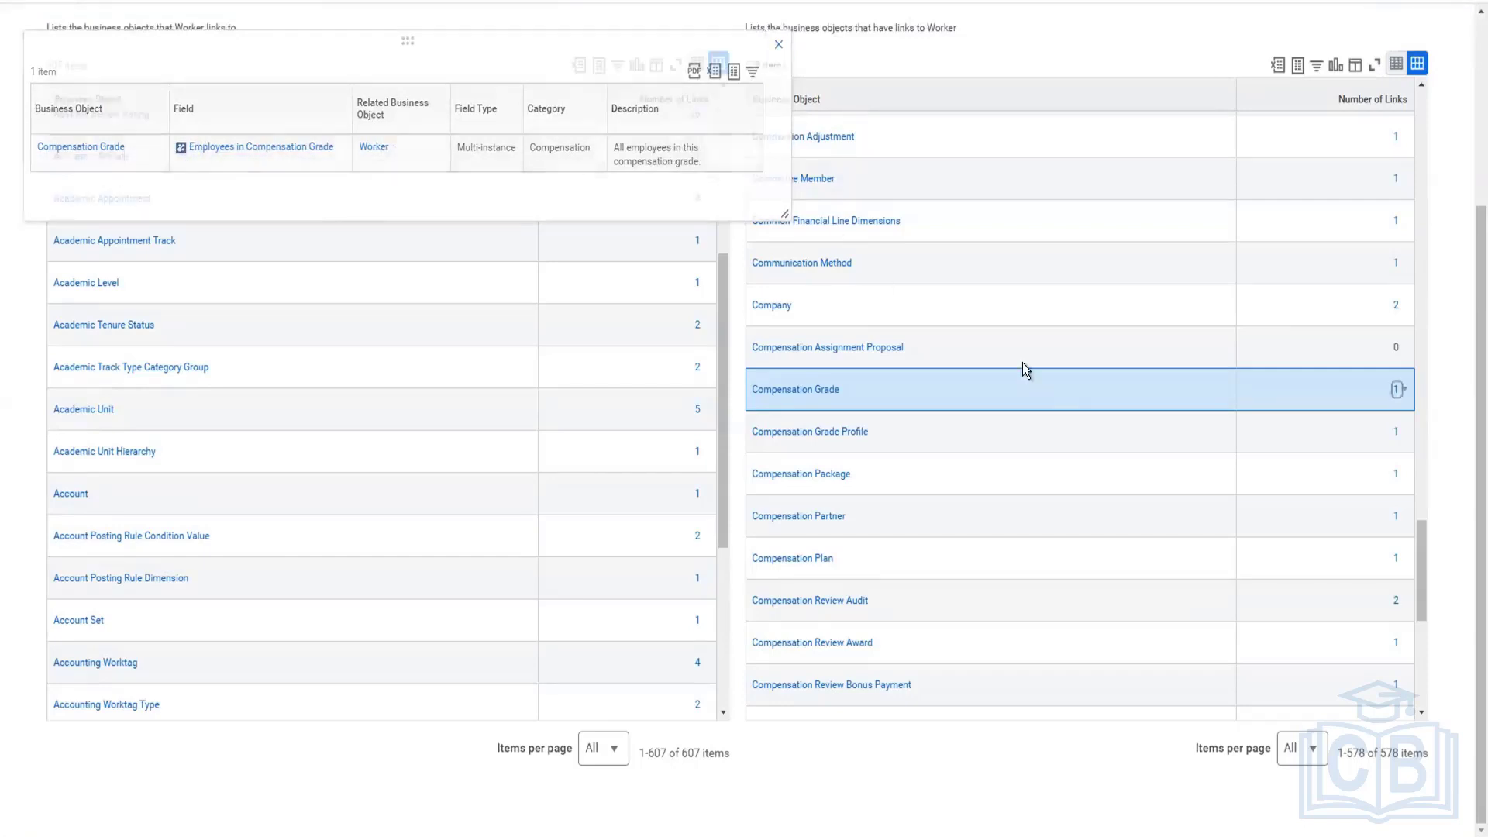
pyautogui.scroll(-2, 1046, 496)
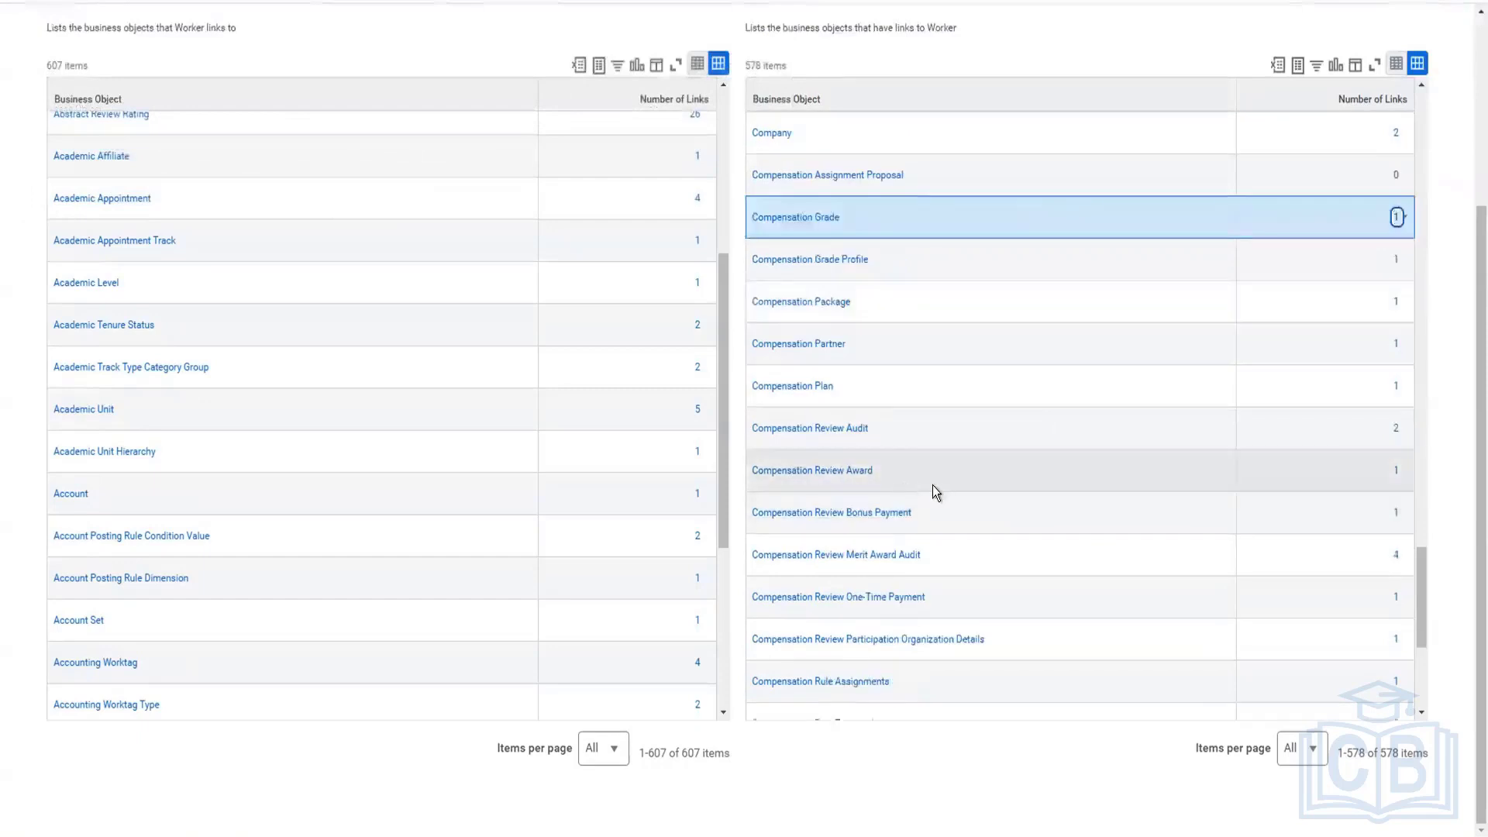
pyautogui.scroll(-2, 937, 486)
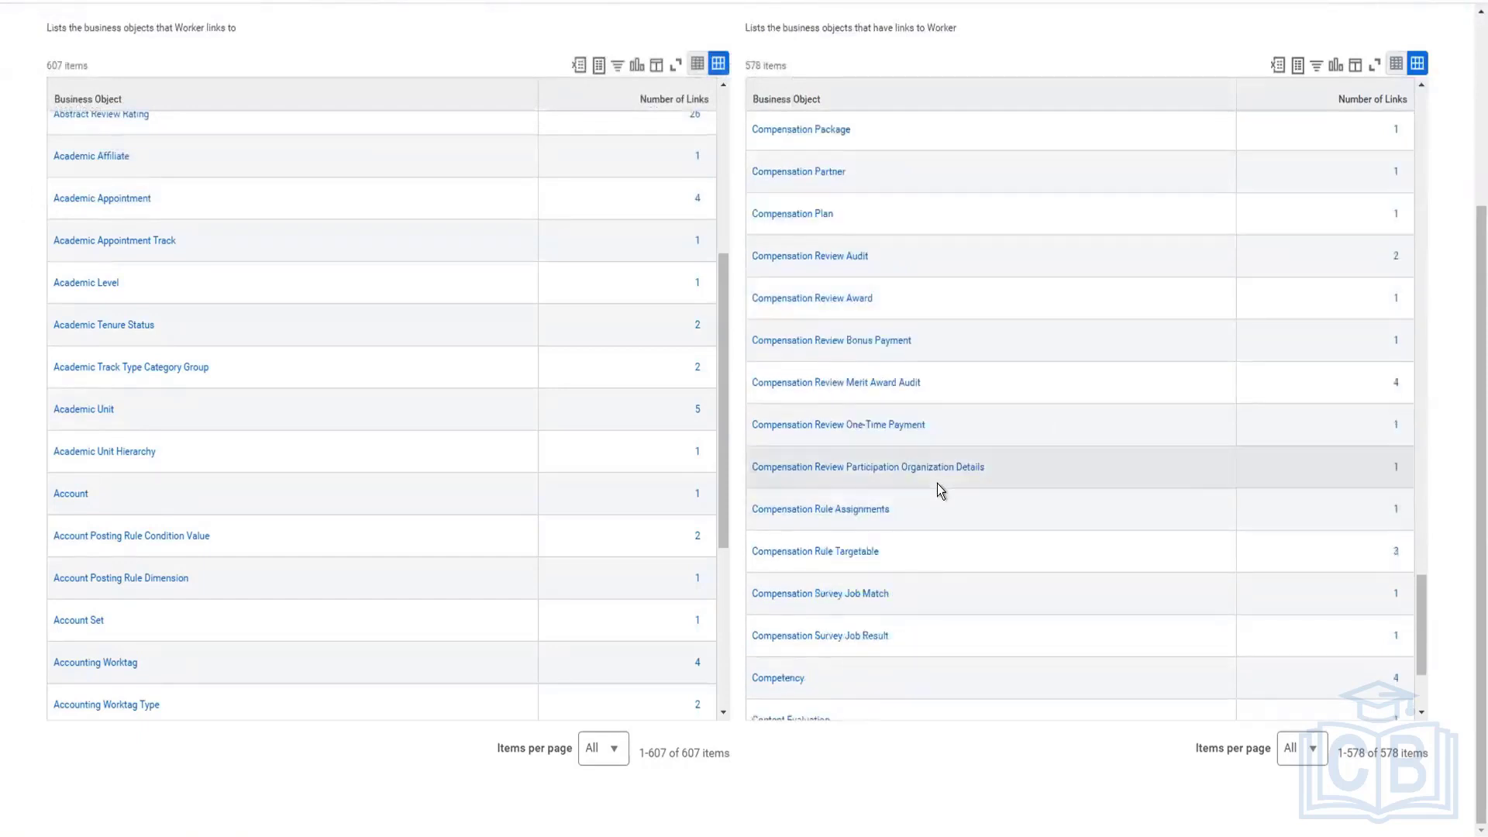
pyautogui.scroll(-1, 937, 484)
pyautogui.scroll(-8, 937, 488)
pyautogui.scroll(-1, 876, 620)
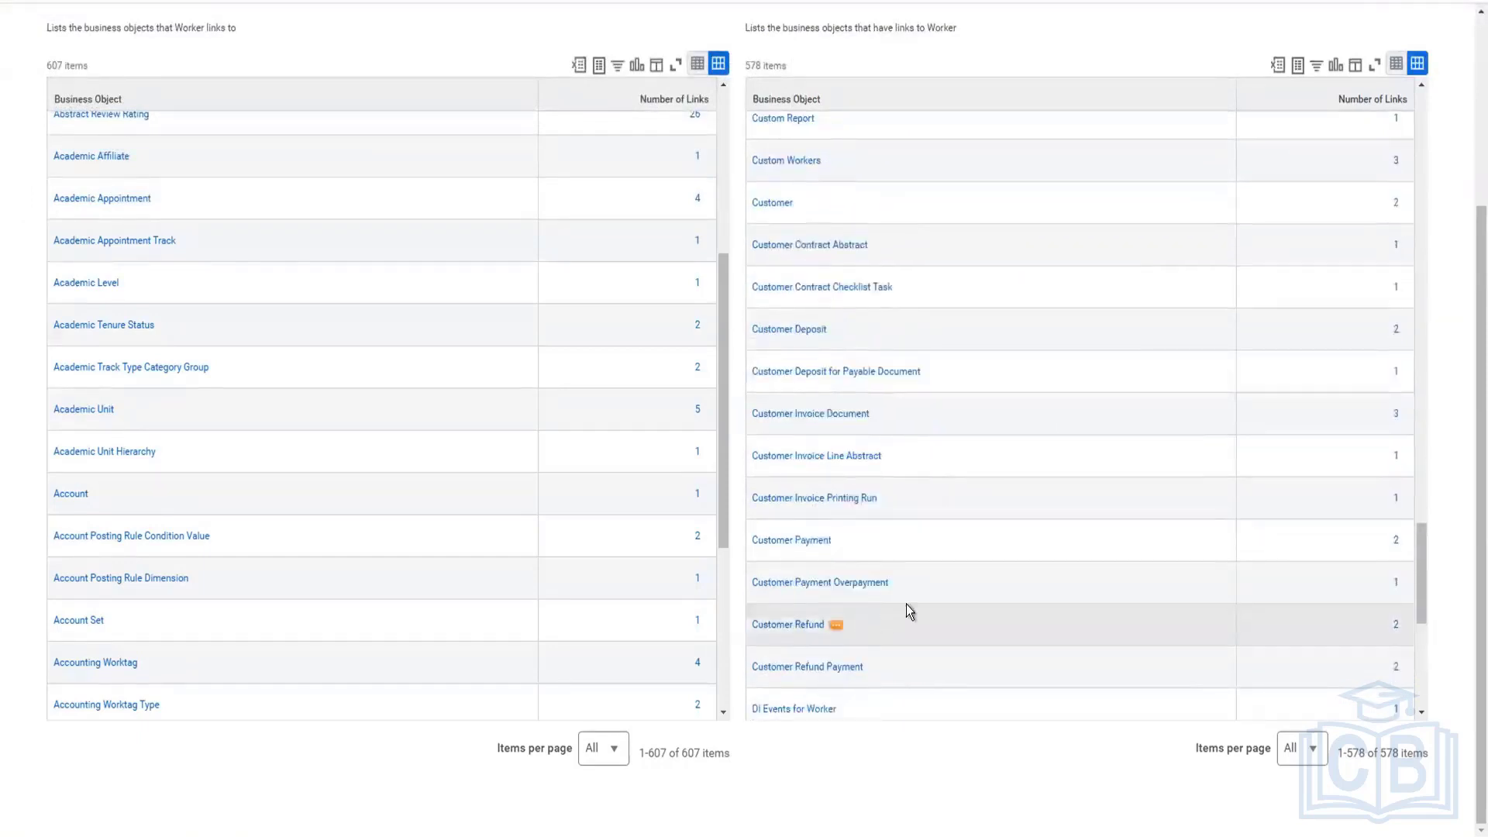
pyautogui.scroll(-2, 927, 574)
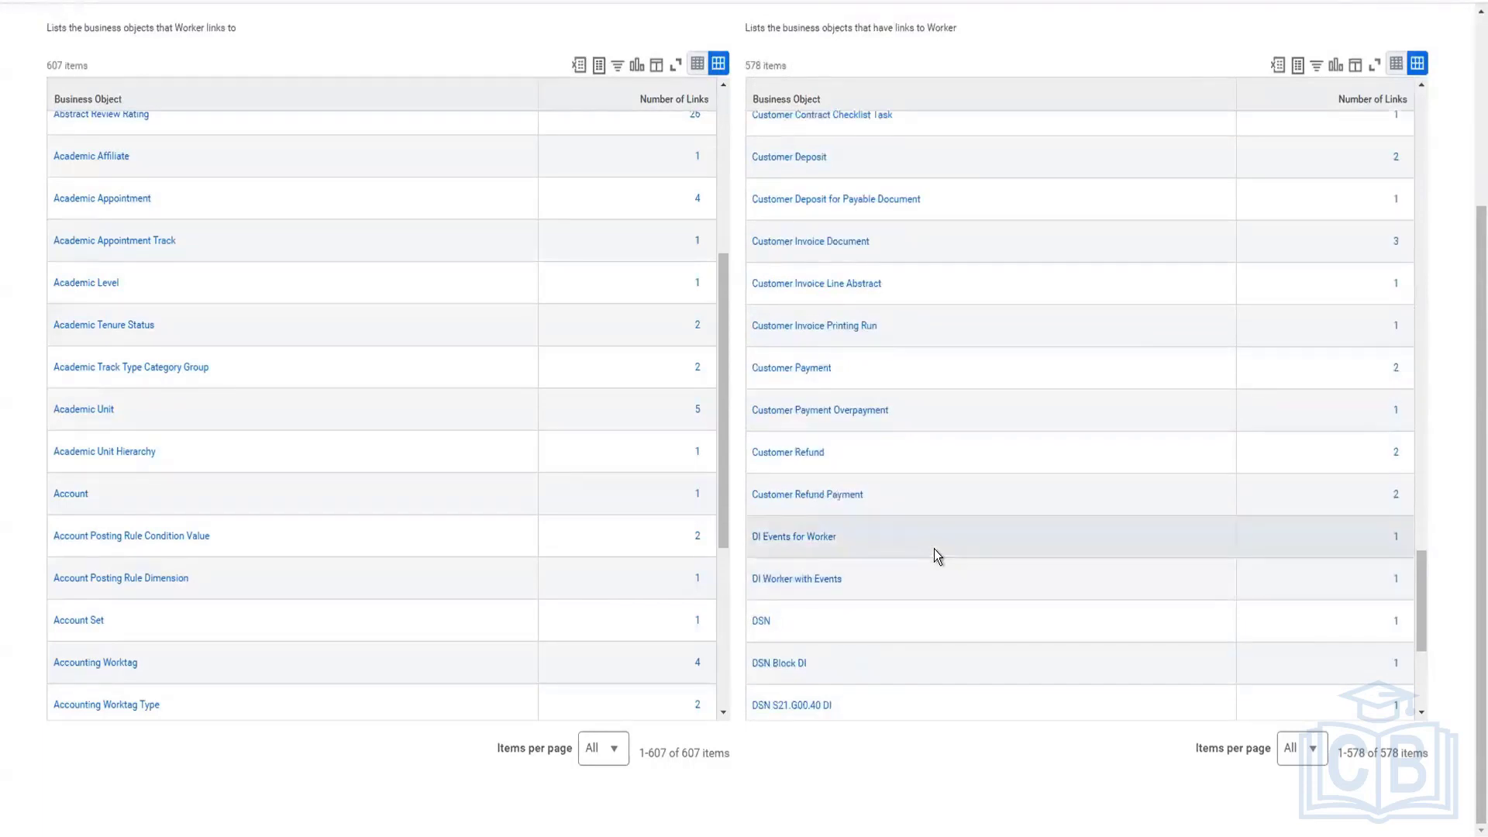
pyautogui.scroll(-4, 961, 531)
pyautogui.scroll(-10, 802, 213)
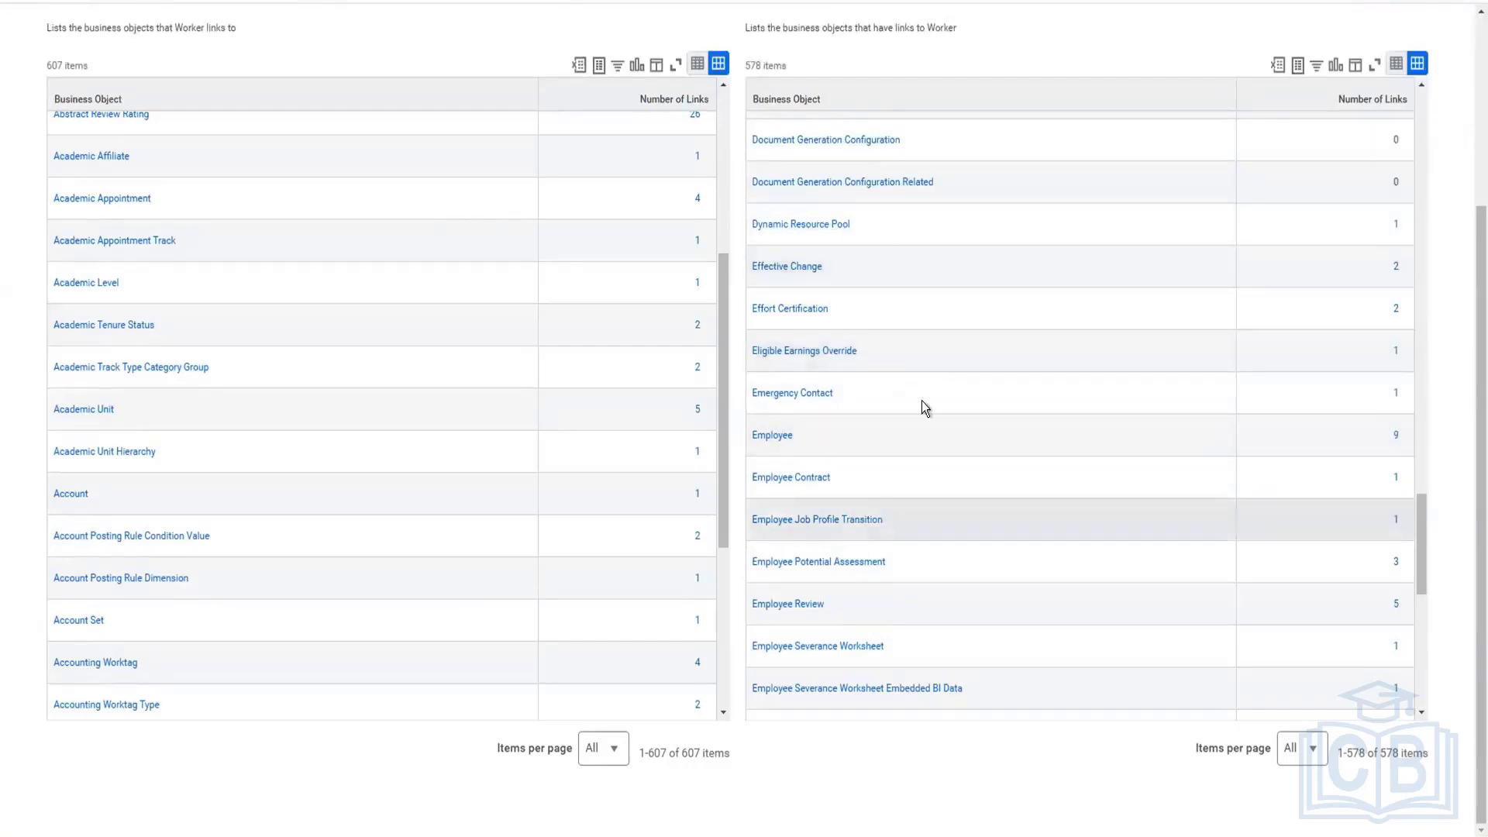
pyautogui.scroll(3, 738, 140)
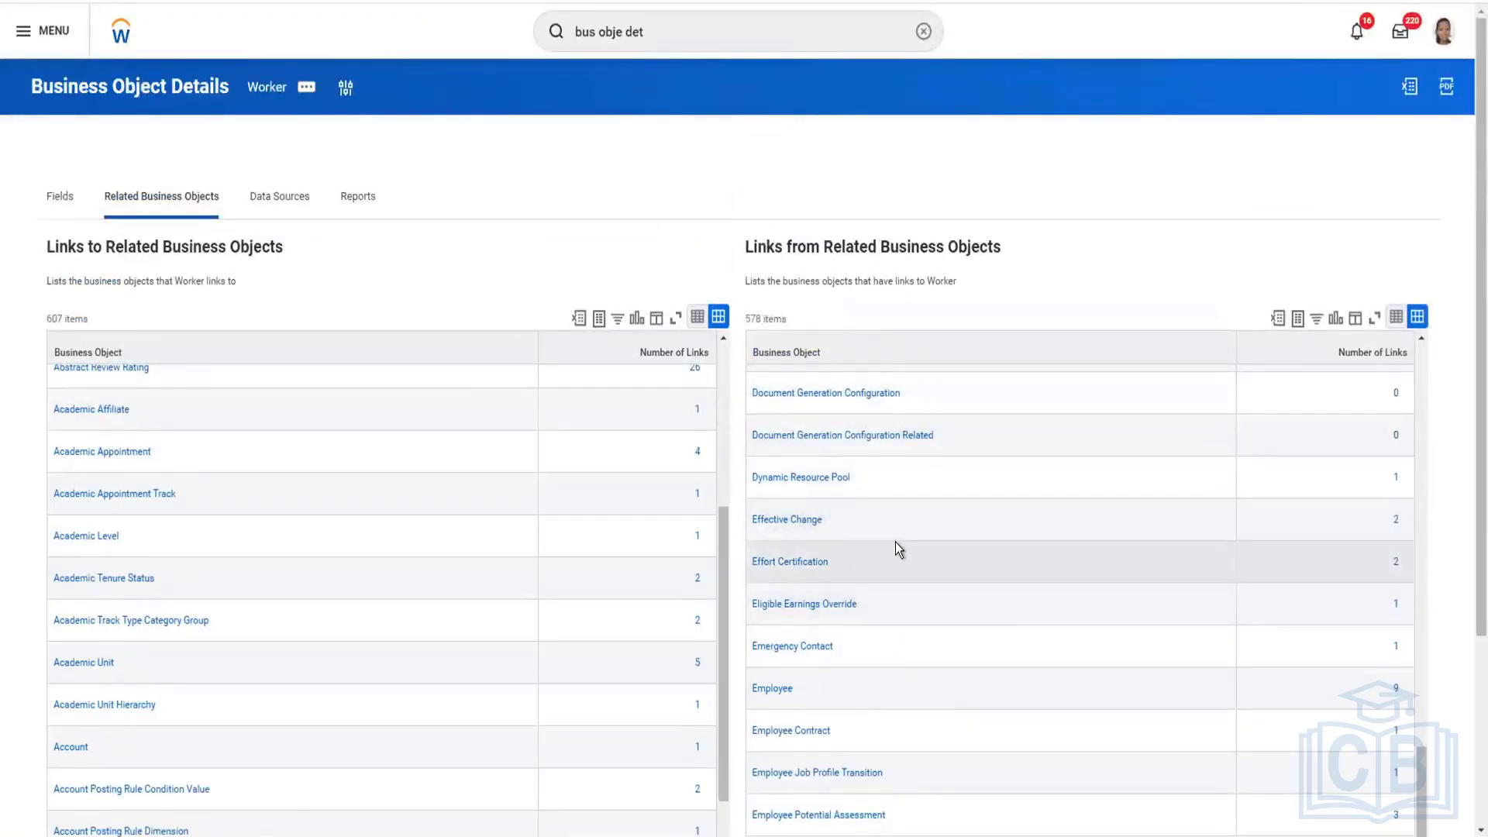
pyautogui.scroll(-3, 895, 546)
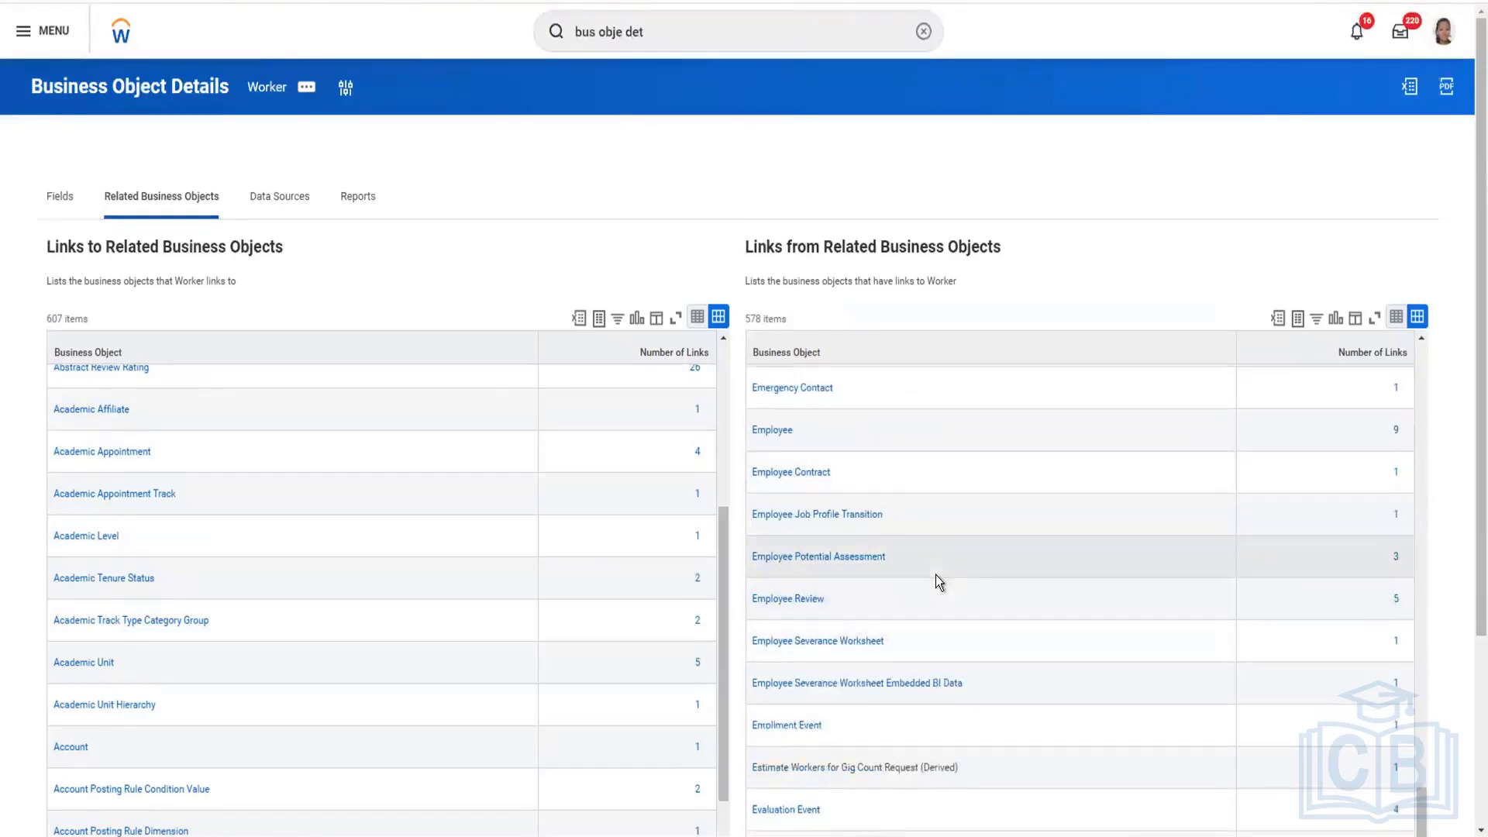
pyautogui.scroll(-5, 937, 574)
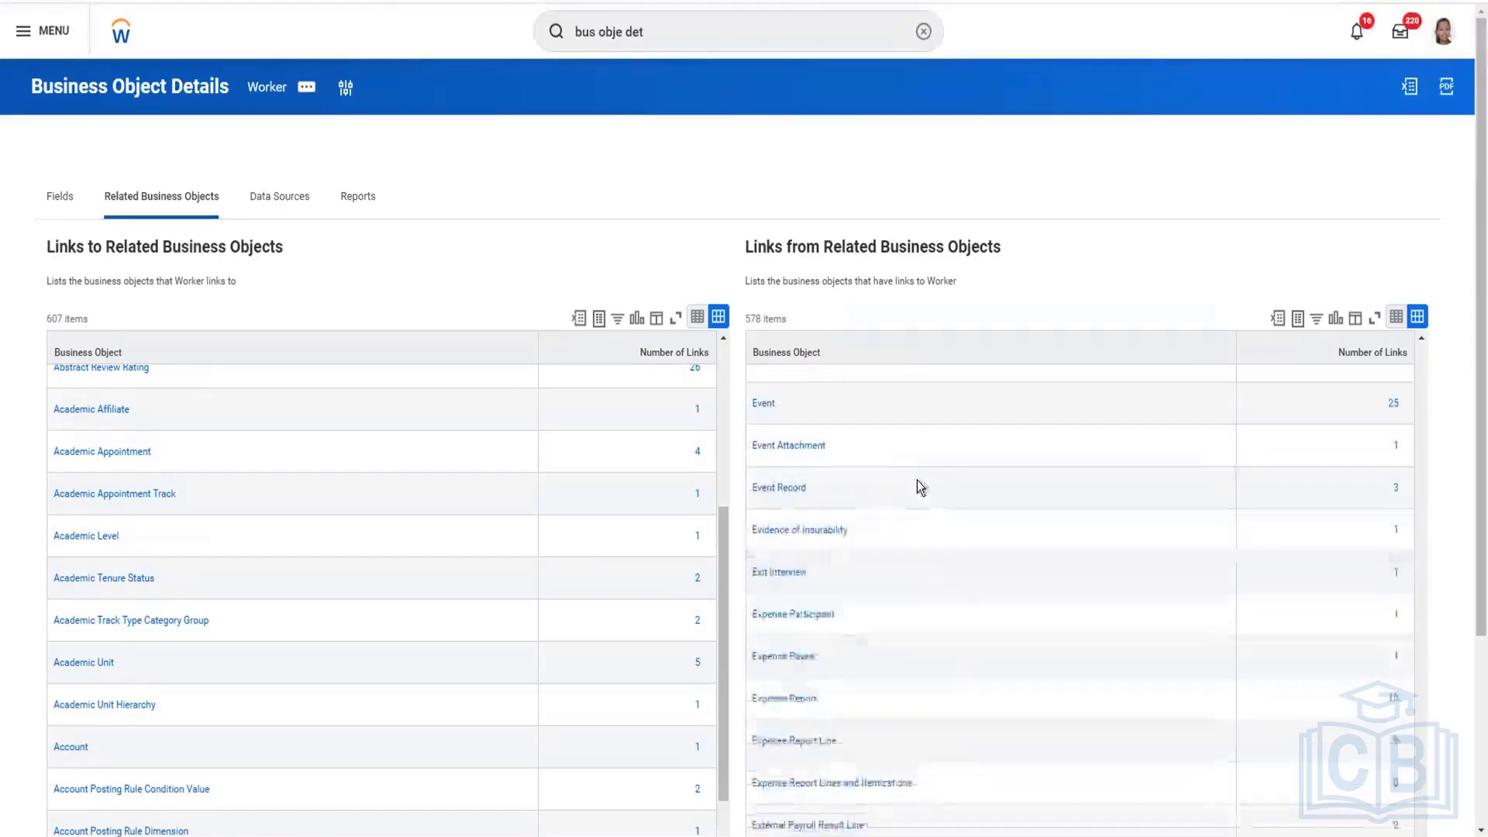
pyautogui.scroll(-3, 911, 325)
pyautogui.scroll(-5, 937, 399)
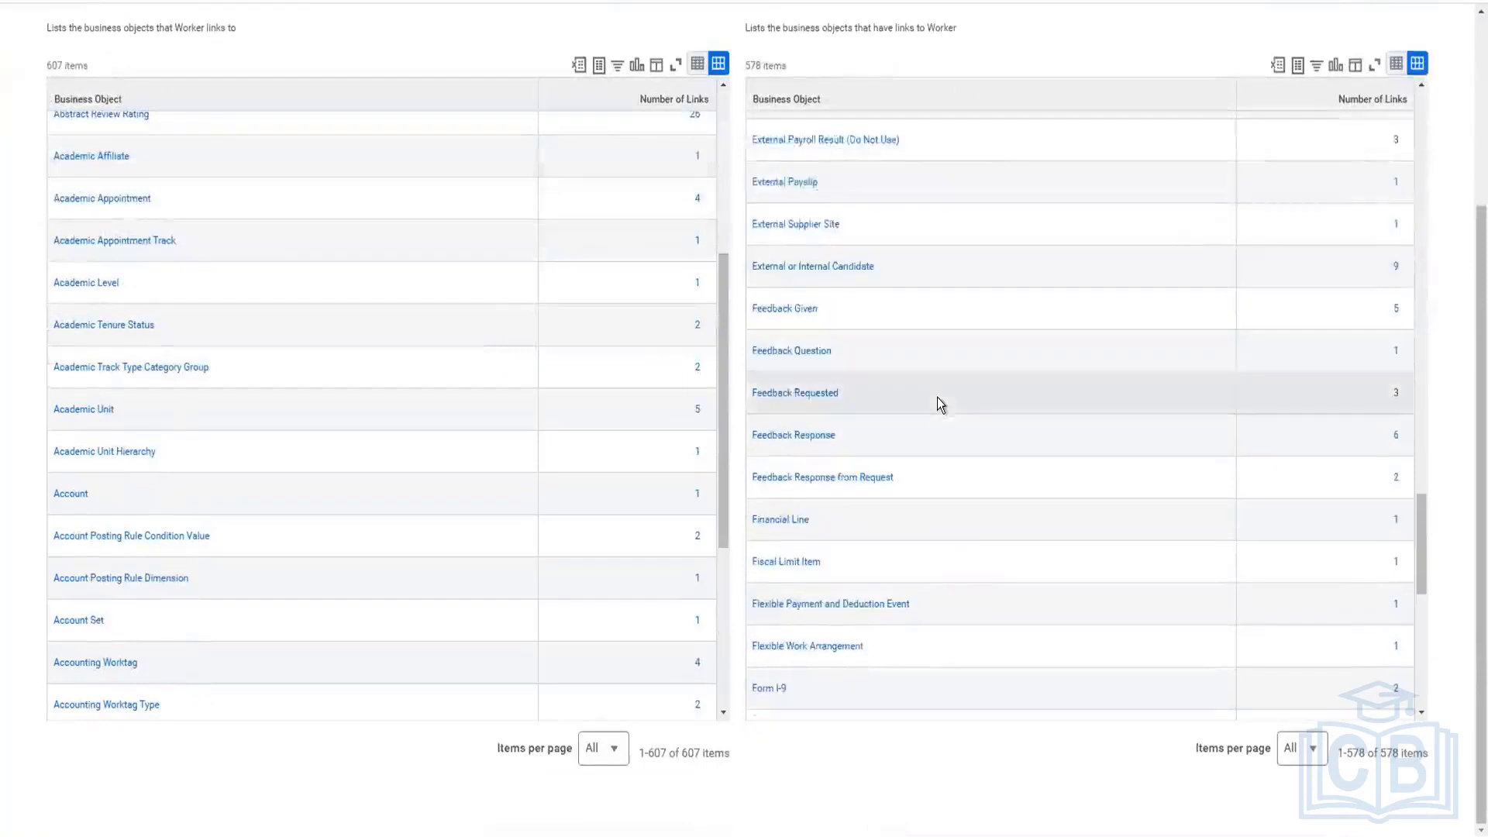
pyautogui.scroll(-4, 854, 549)
pyautogui.scroll(-4, 983, 519)
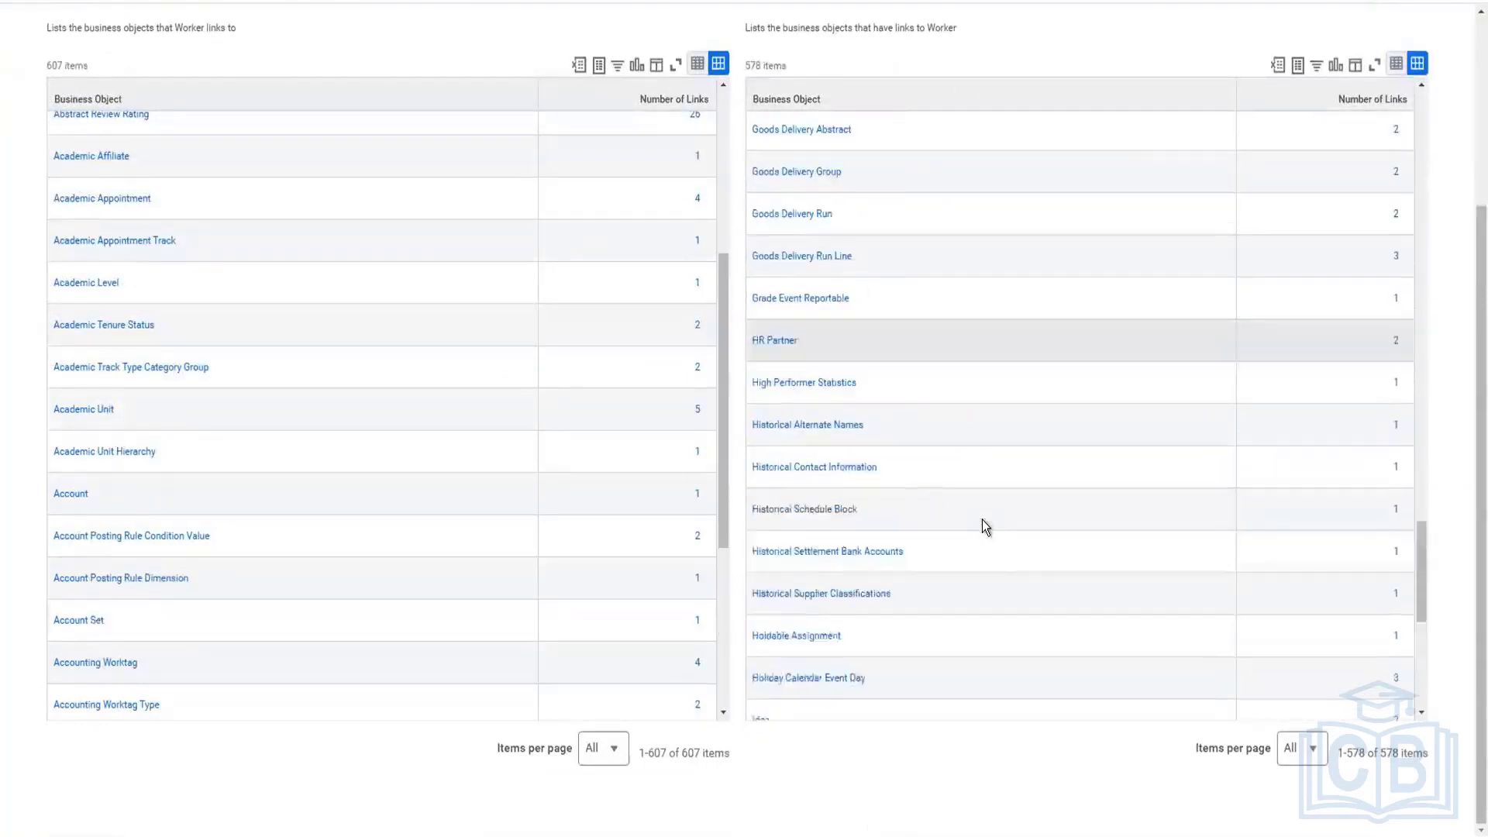
pyautogui.scroll(-2, 983, 520)
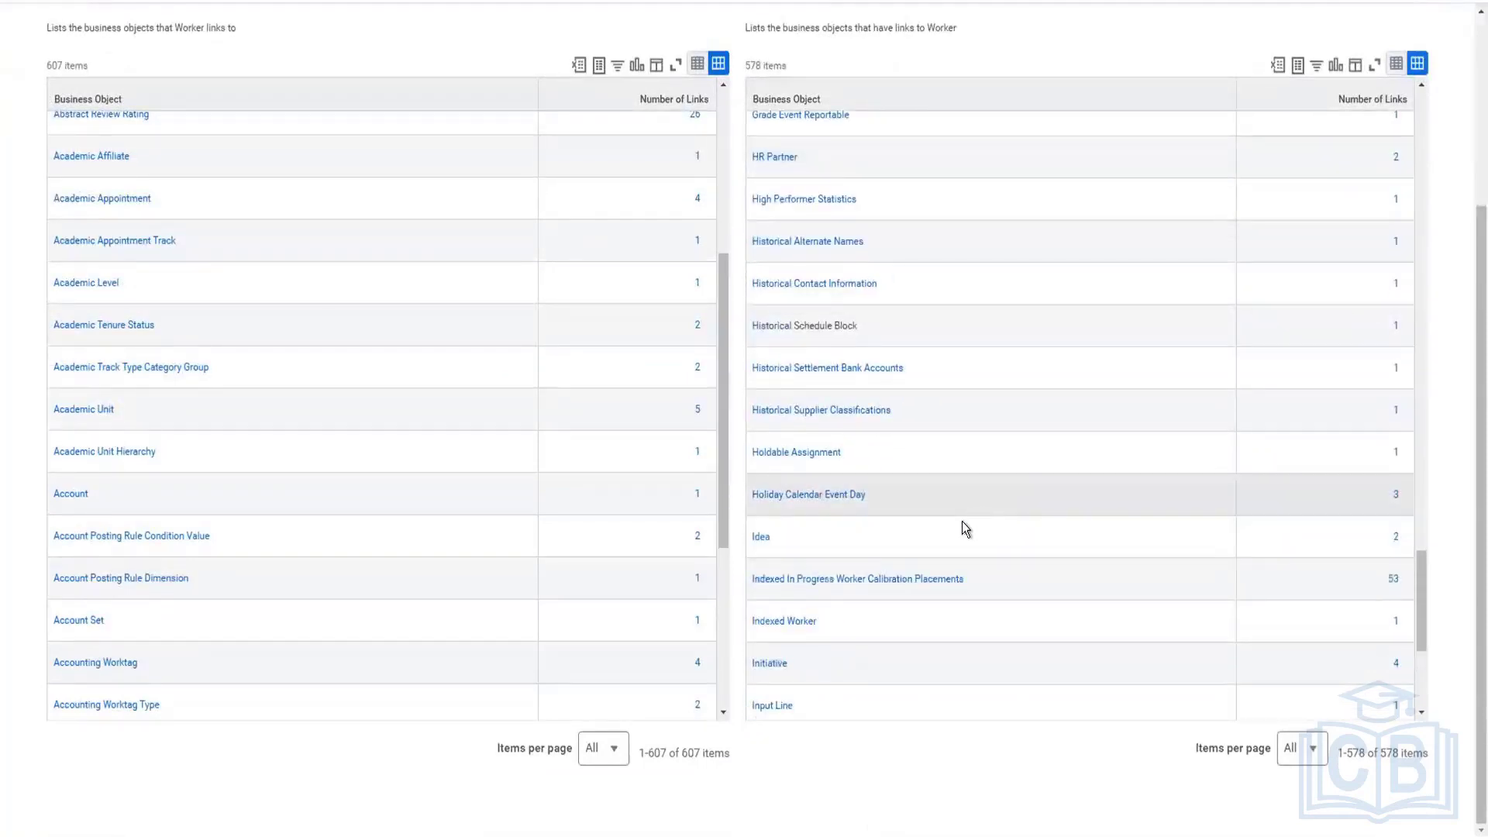
pyautogui.scroll(-4, 961, 522)
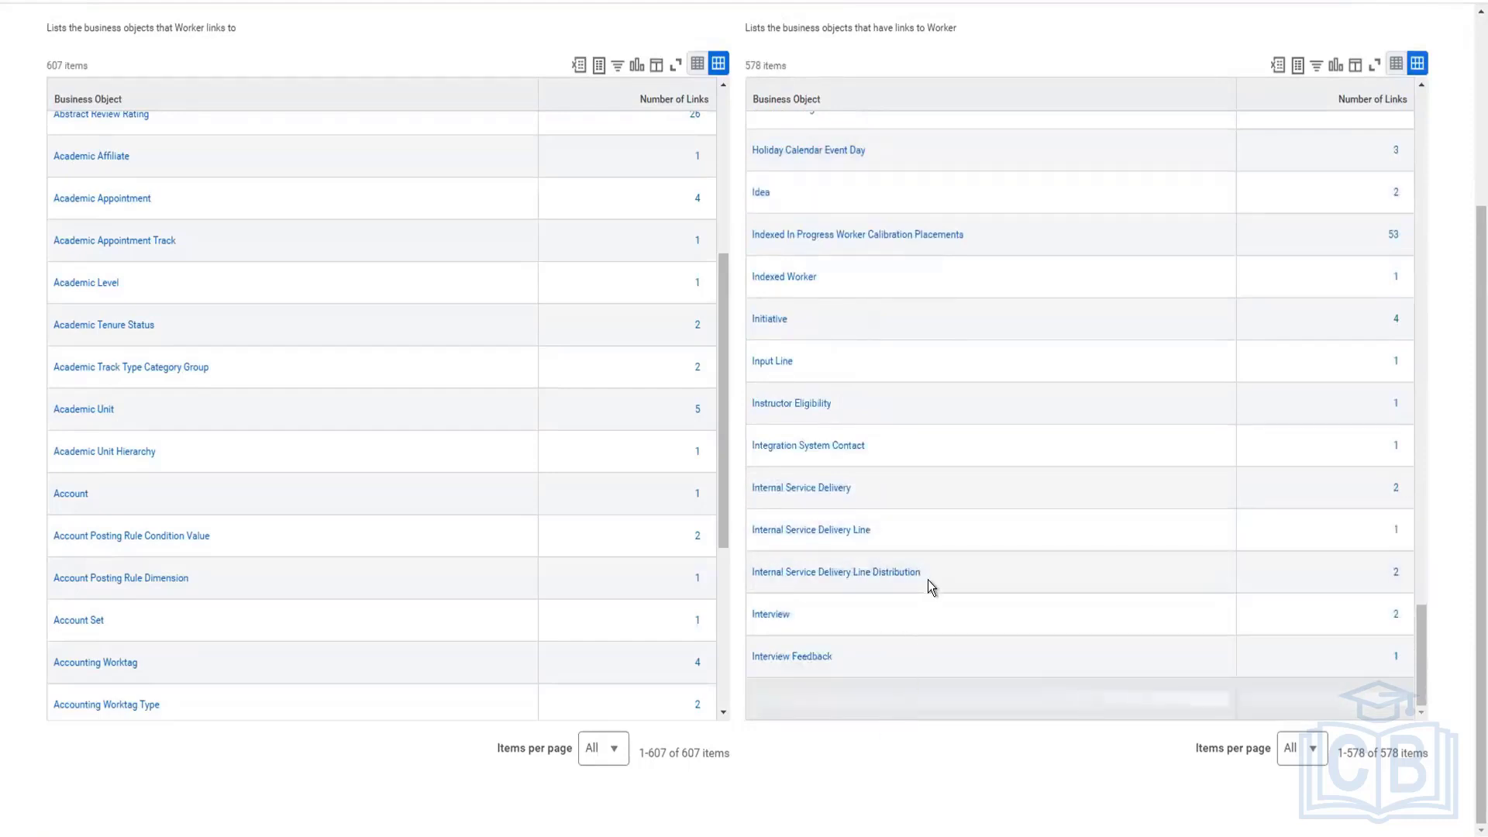
pyautogui.scroll(-5, 927, 574)
pyautogui.scroll(3, 848, 738)
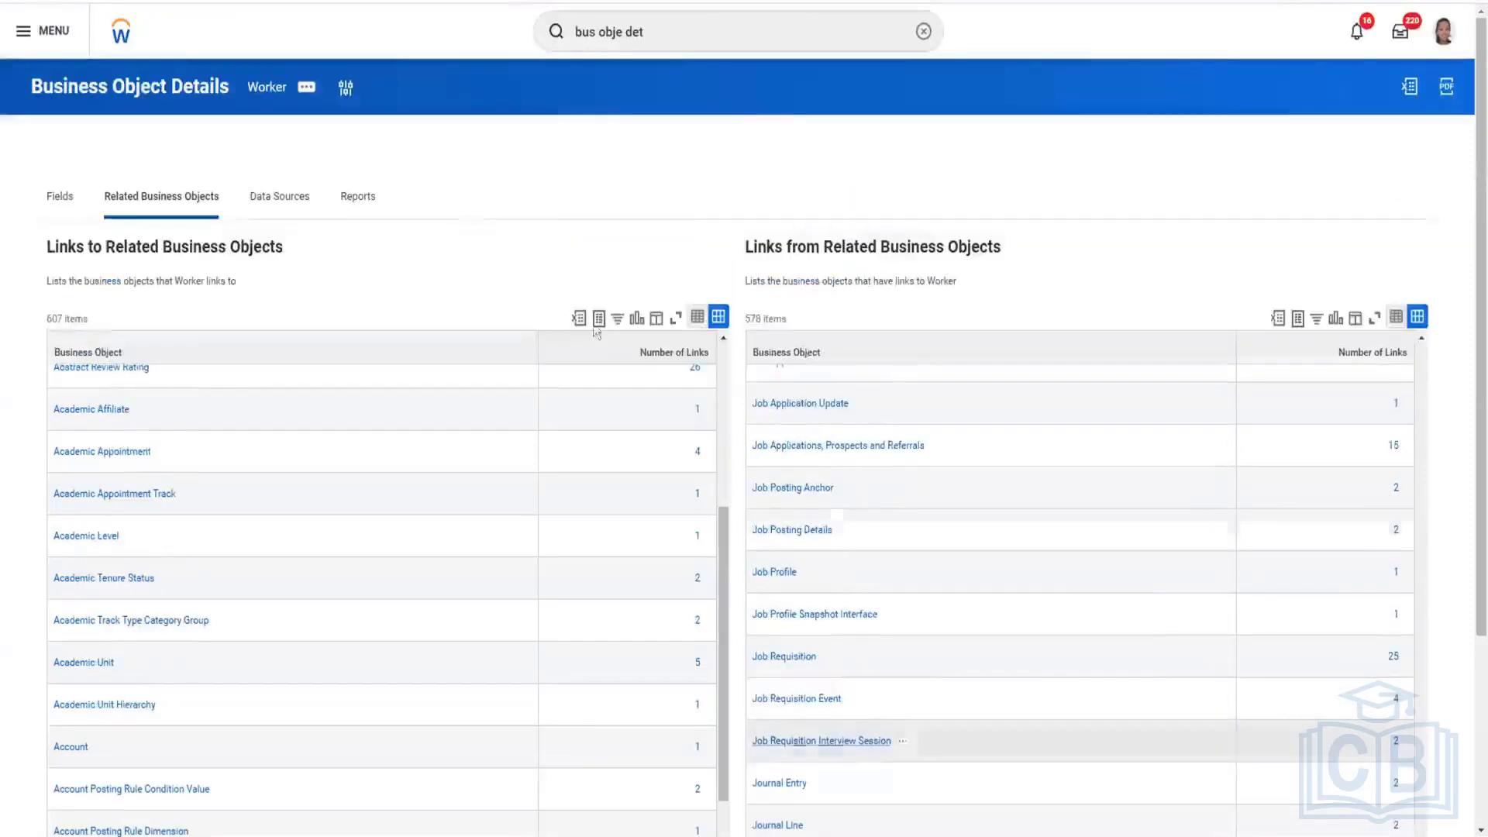
pyautogui.scroll(-3, 452, 292)
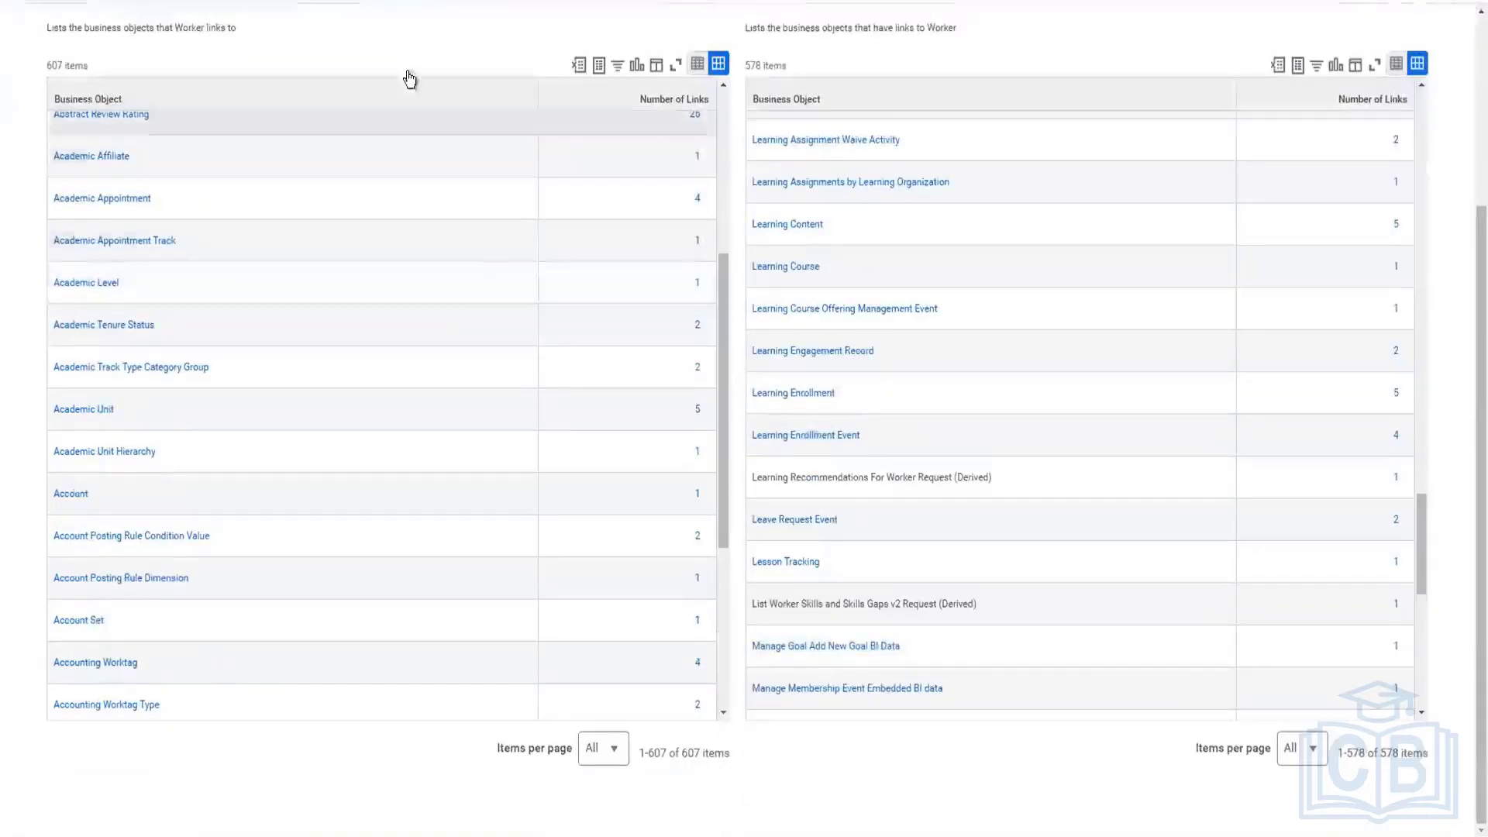
pyautogui.scroll(3, 442, 178)
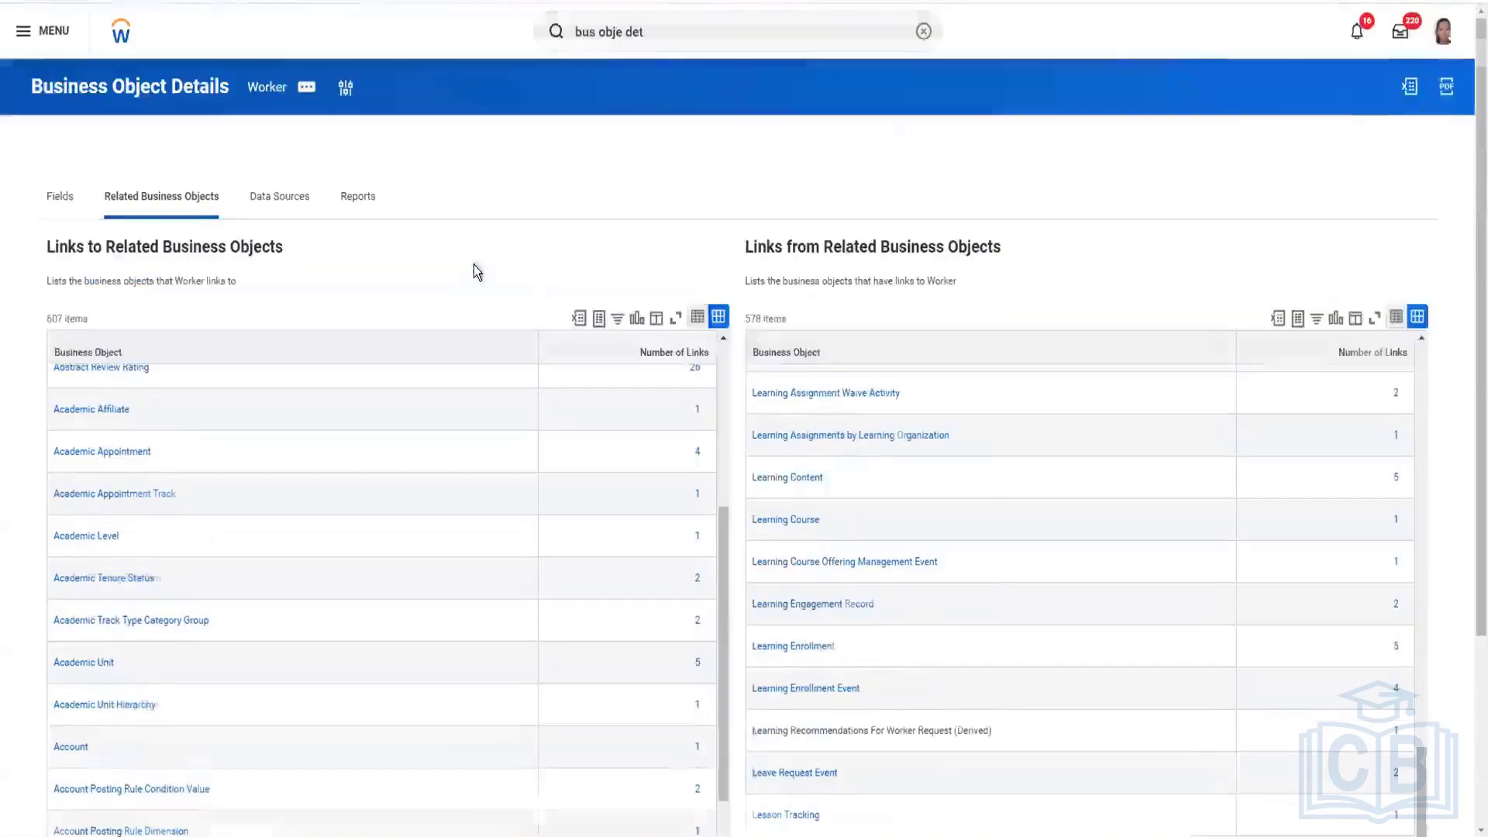
# Examine the data sources based on the Worker business object, including their descriptions, categories and data source types.
pyautogui.click(277, 198)
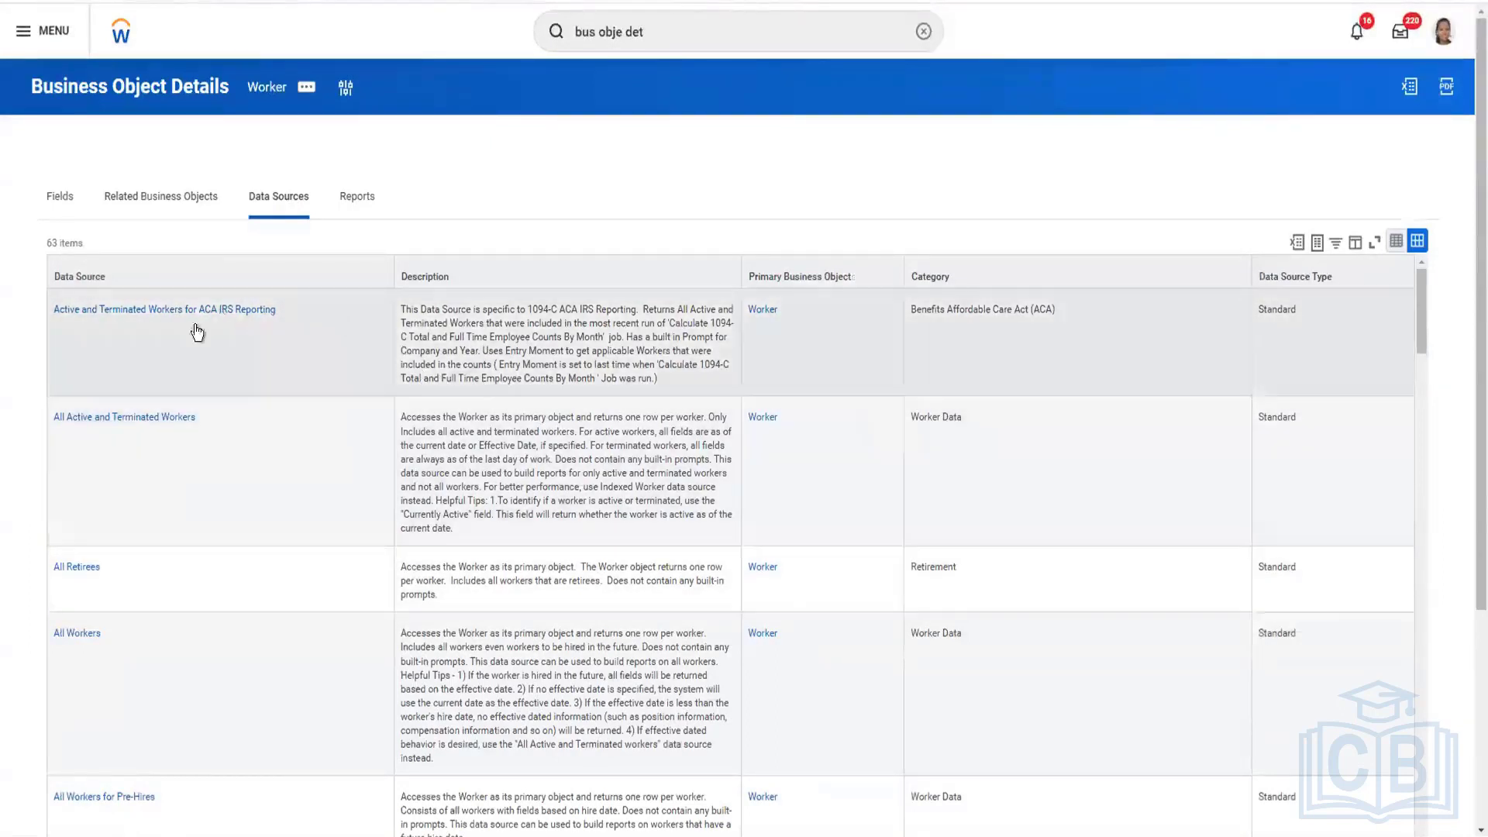
pyautogui.scroll(-2, 355, 475)
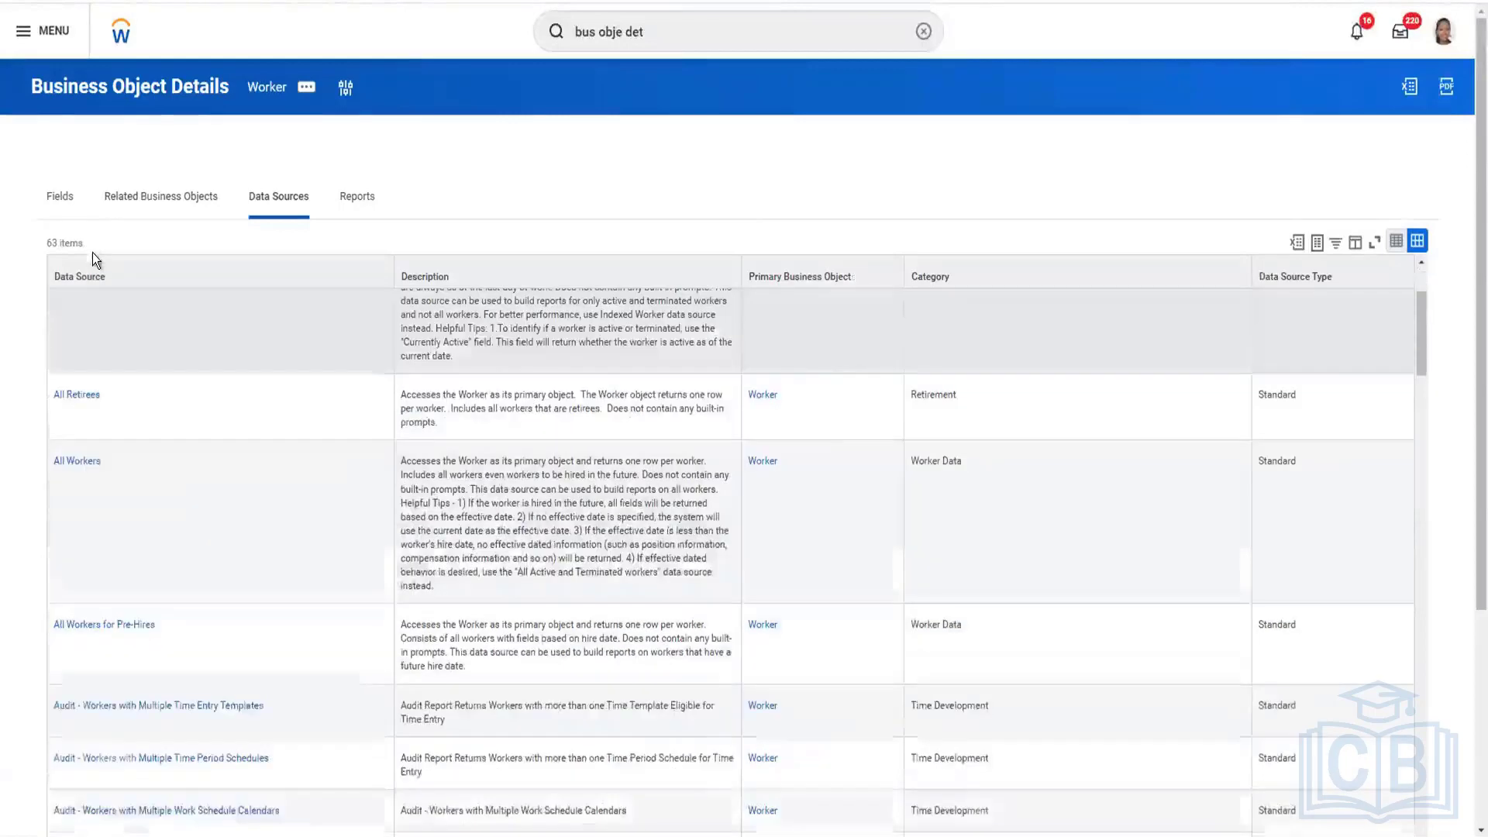
pyautogui.scroll(-2, 321, 397)
pyautogui.scroll(5, 326, 411)
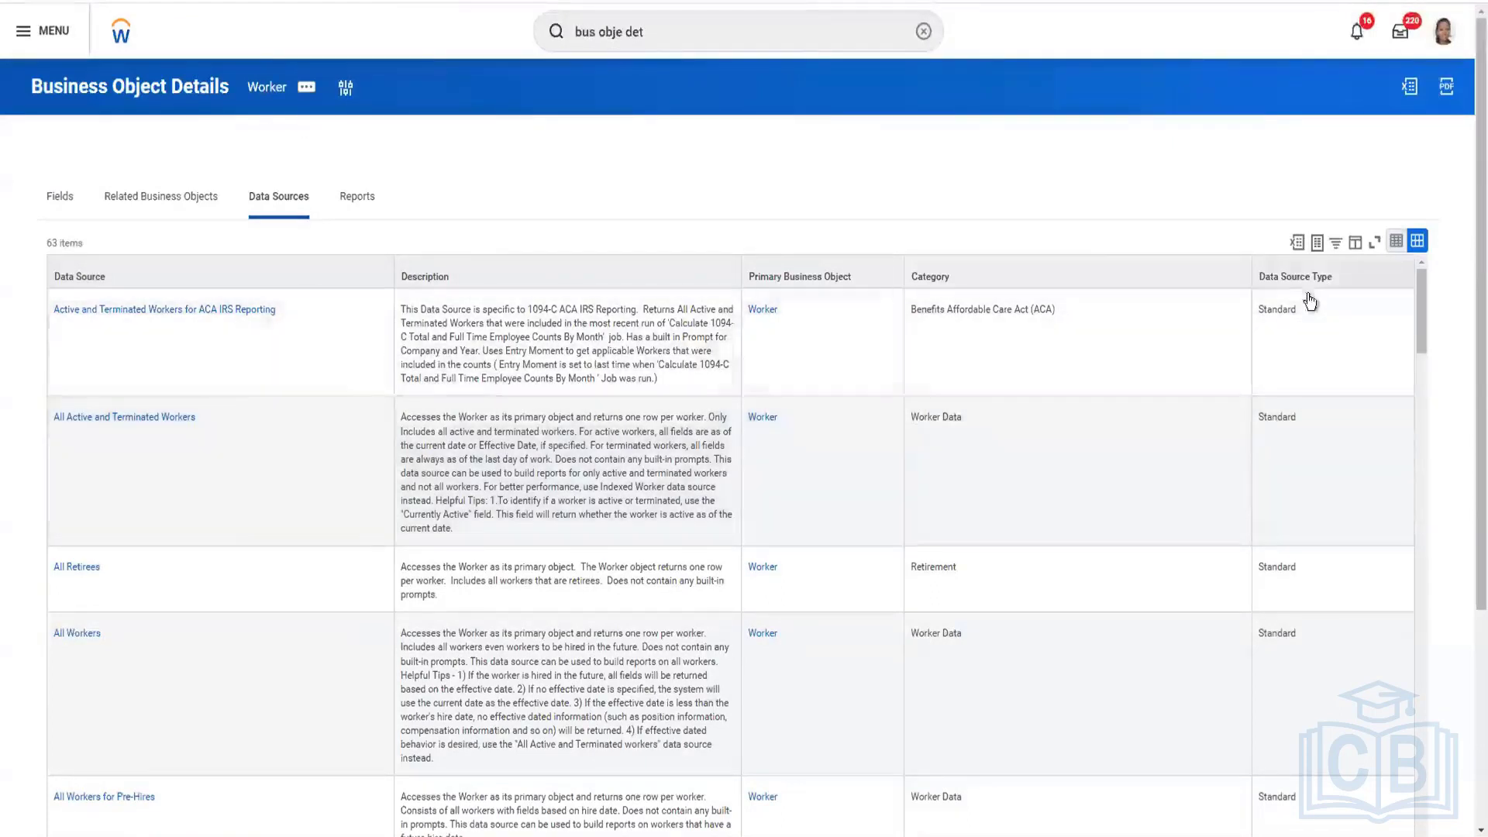
pyautogui.scroll(-20, 1287, 370)
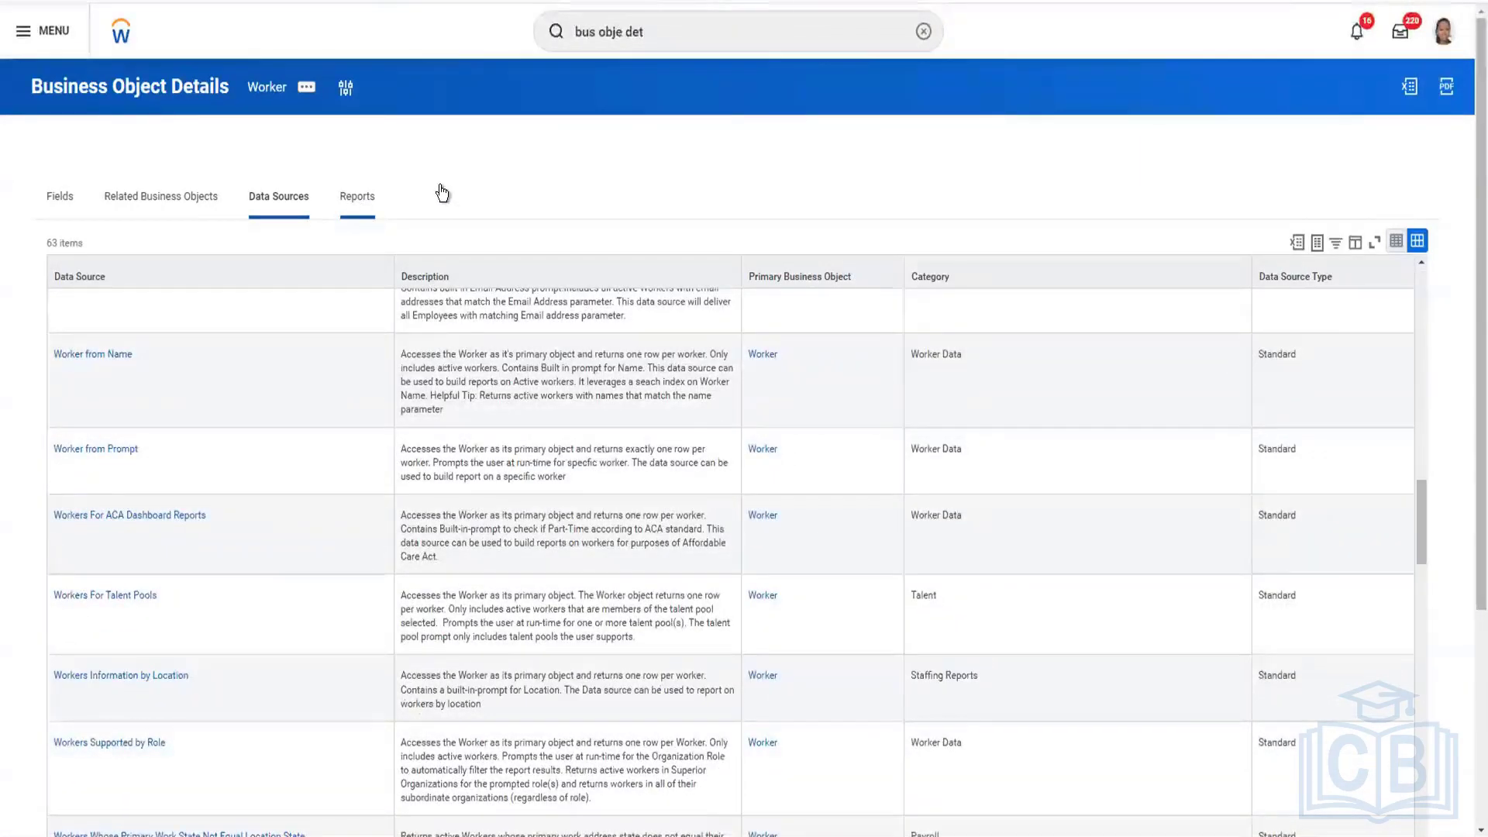
# Look through the standard and custom reports built on the Worker business object and the data source each uses.
pyautogui.click(364, 216)
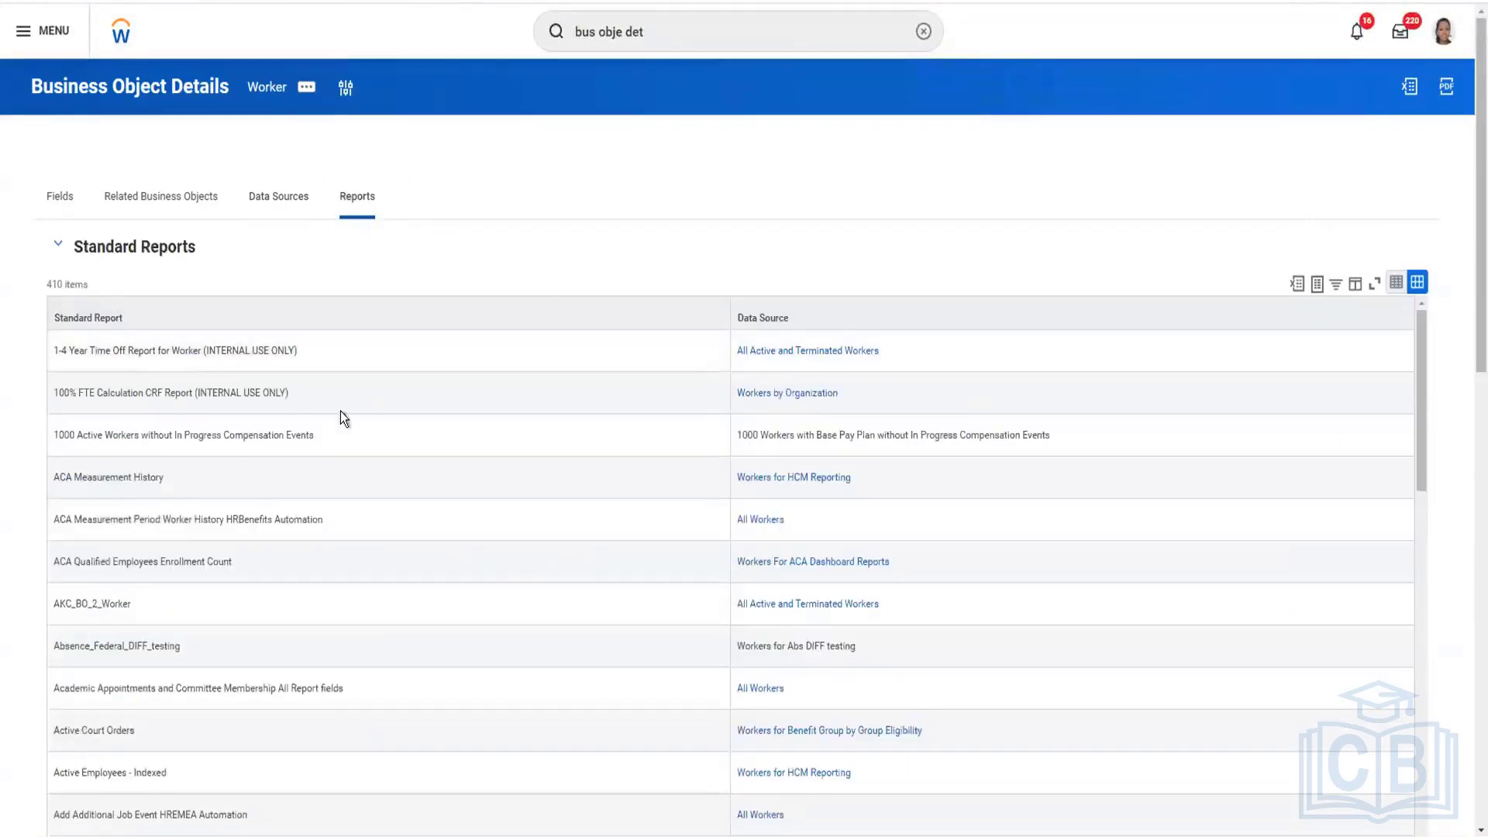
pyautogui.scroll(-15, 651, 472)
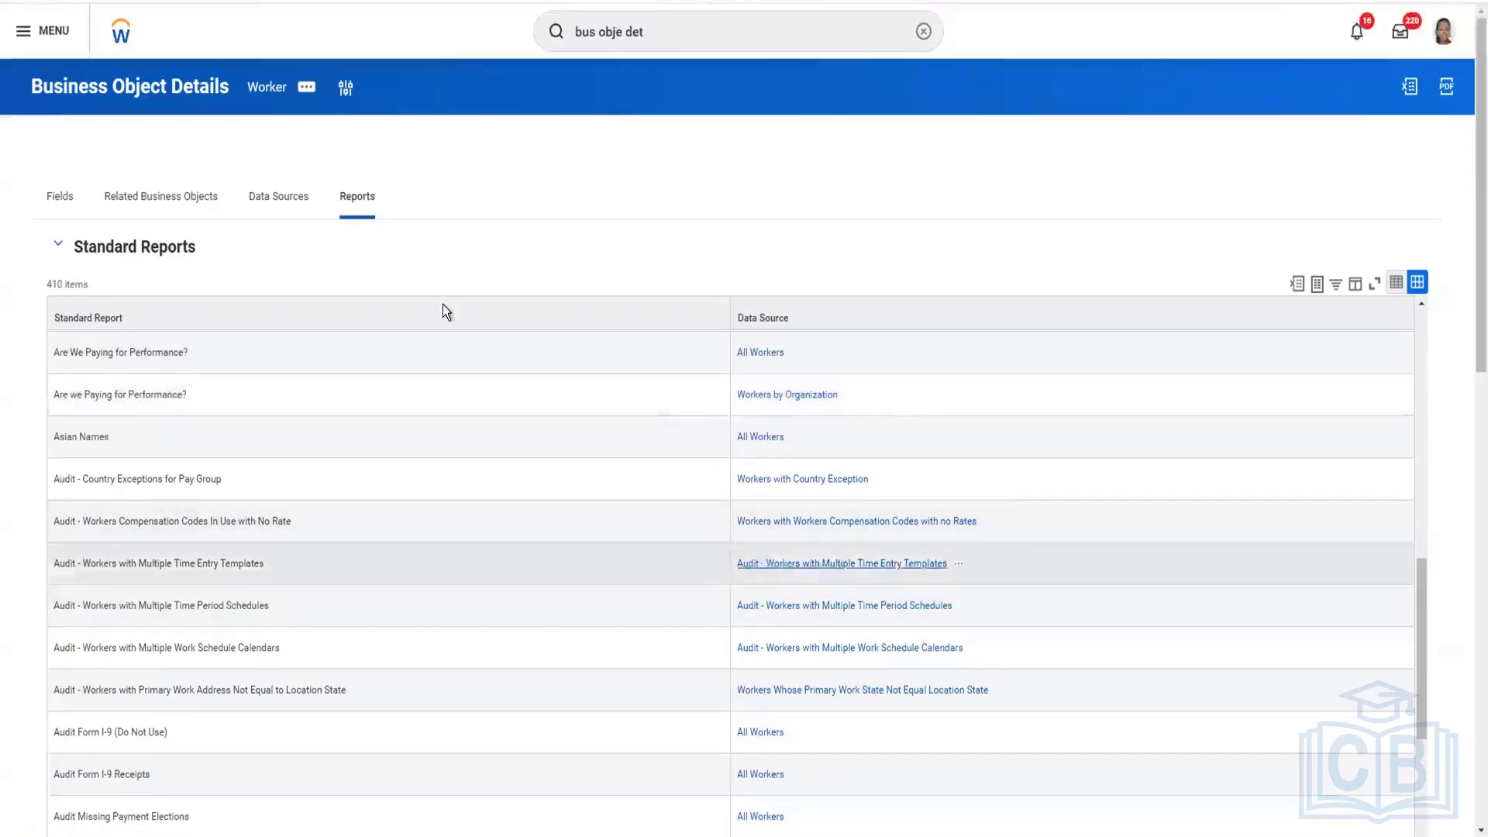
pyautogui.scroll(-10, 374, 264)
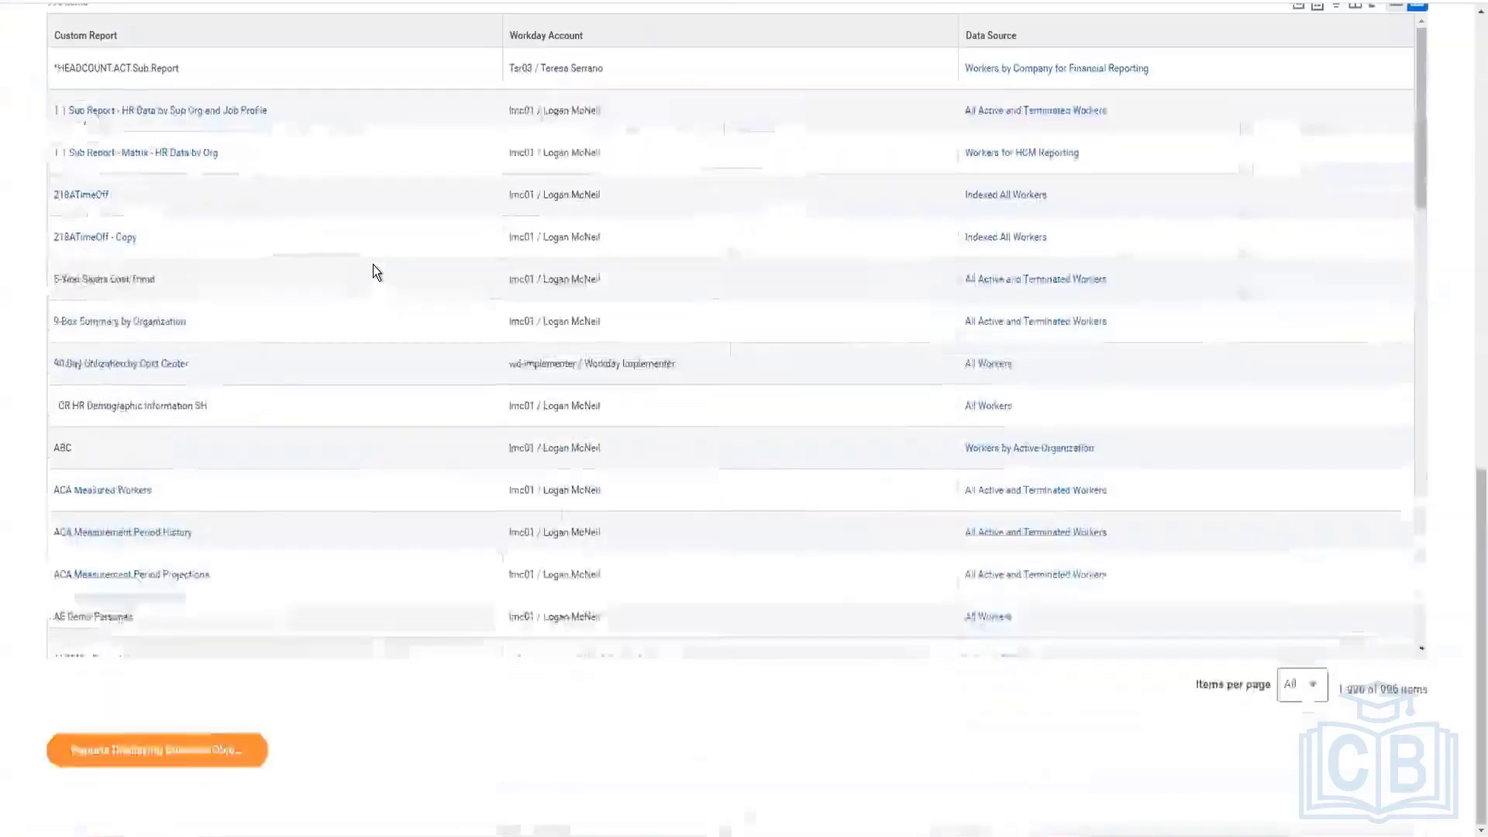
pyautogui.scroll(10, 575, 686)
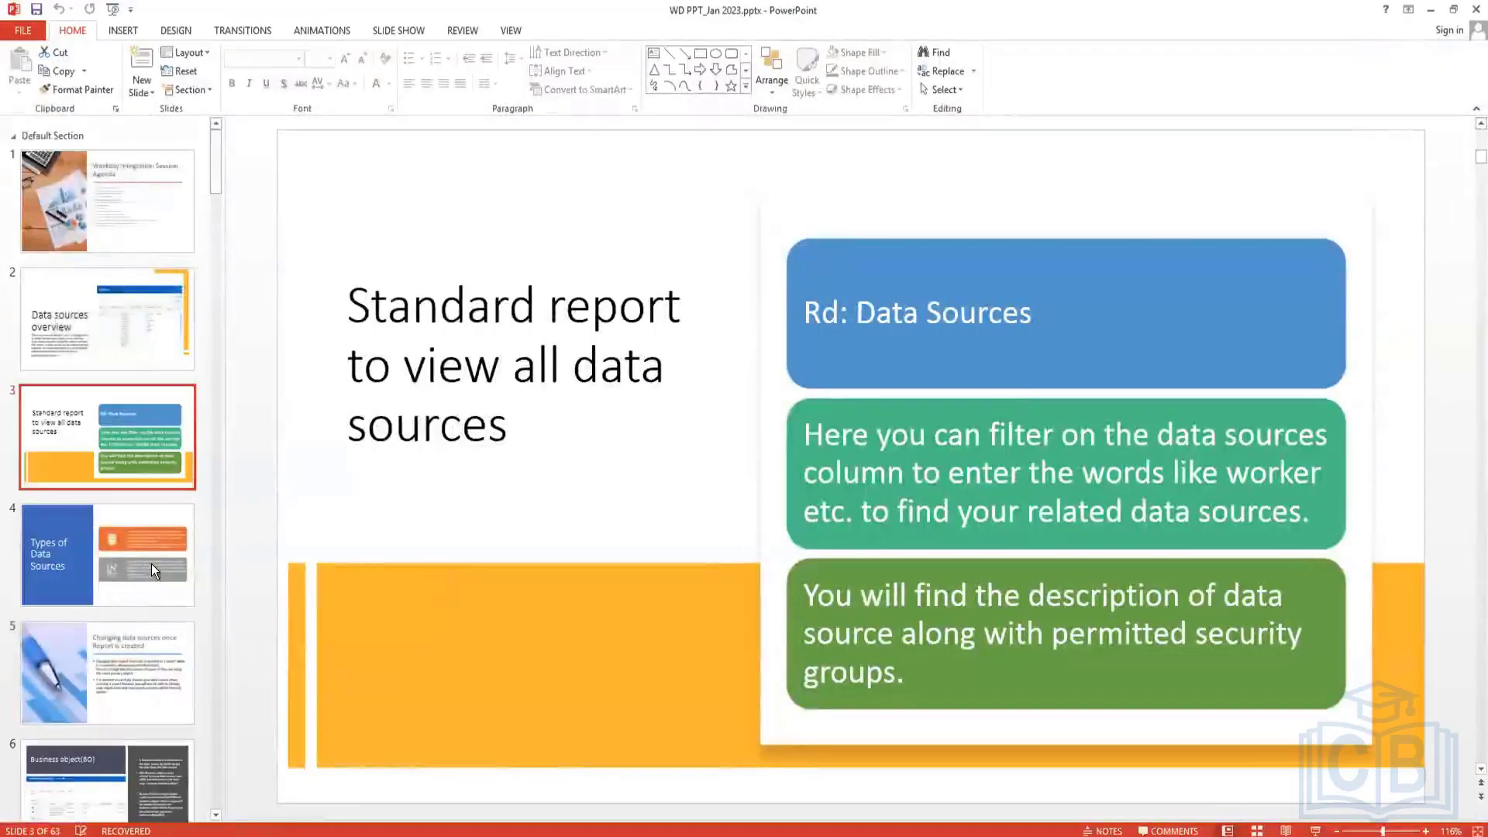
# Switch to the PowerPoint deck and read the slides on types of data sources and on changing a report's data source.
pyautogui.click(147, 564)
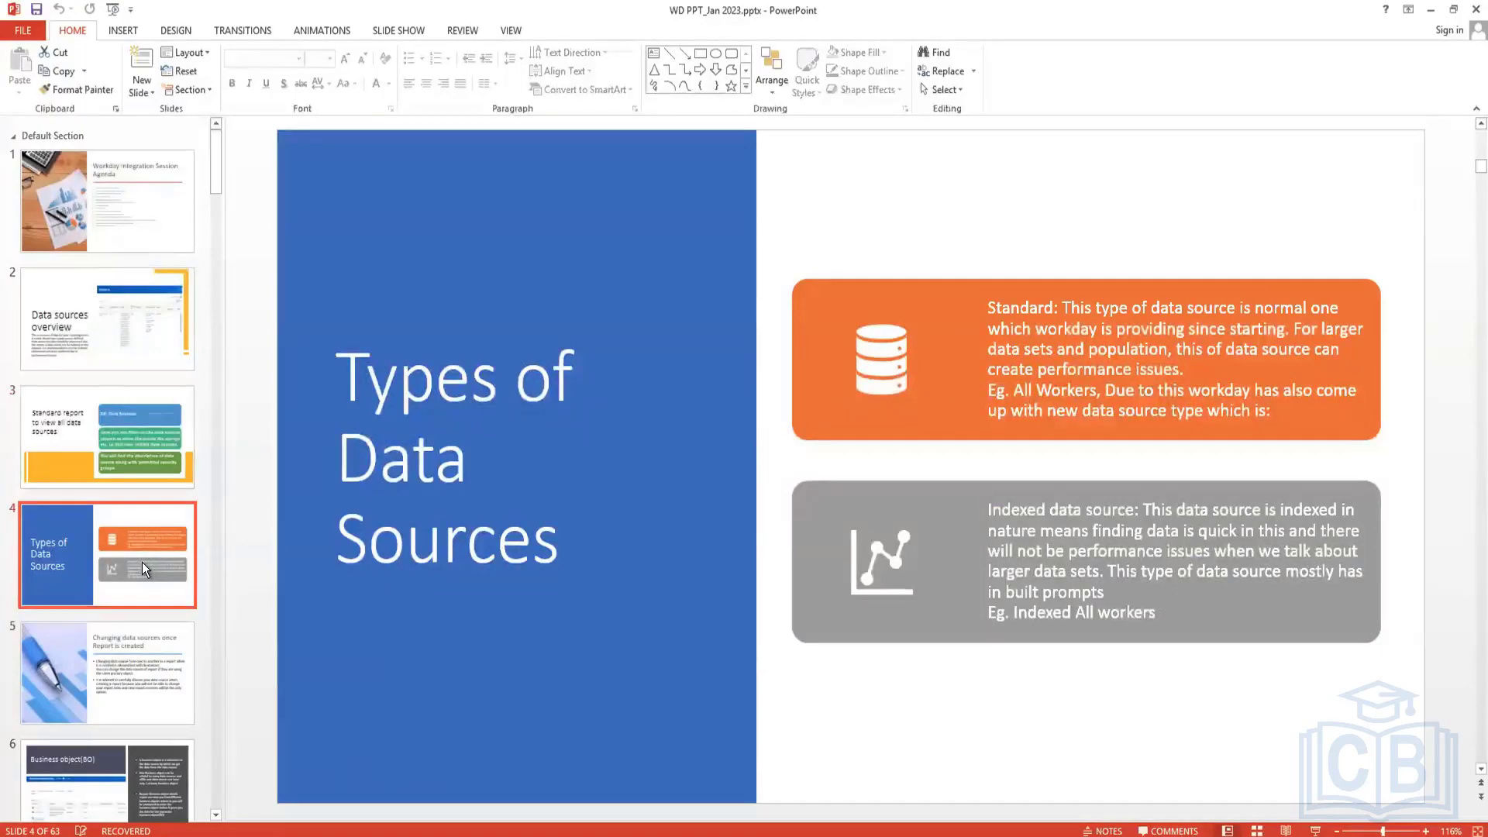
pyautogui.press('Down')
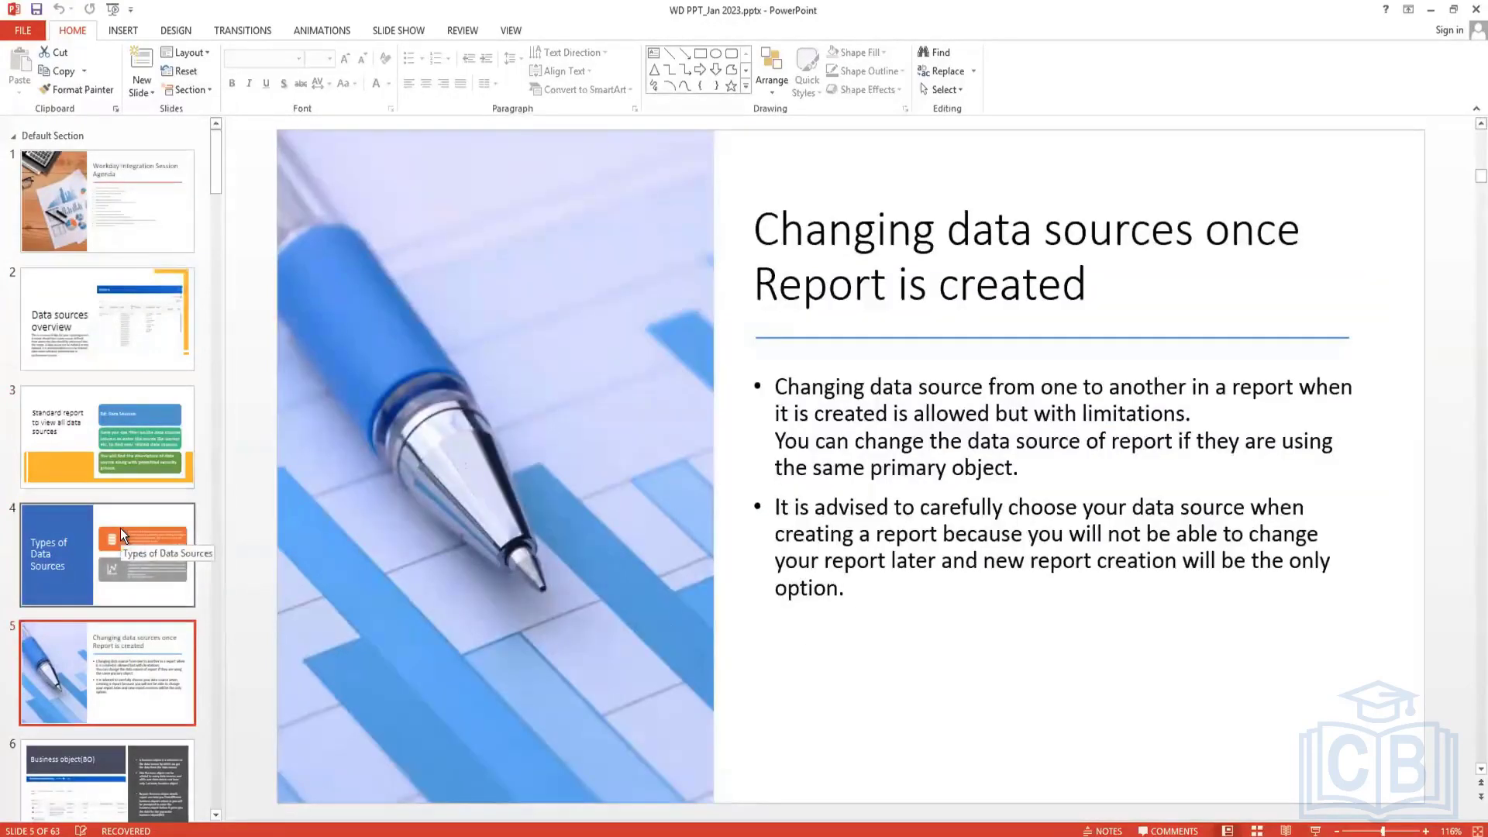
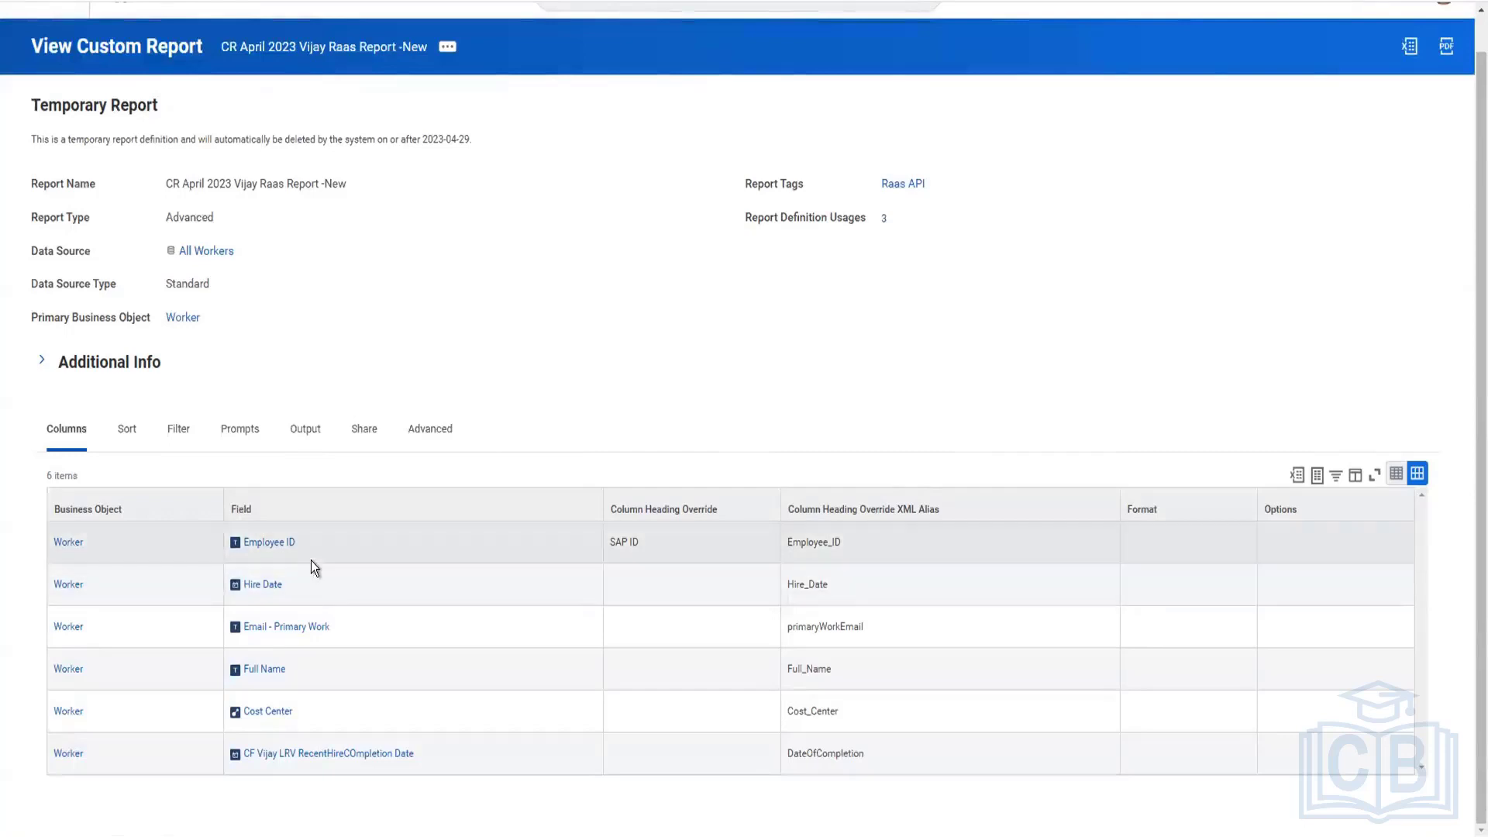
# Review the column fields of the custom Raas report in Workday and its filter condition on Hire Date.
pyautogui.moveTo(290, 635)
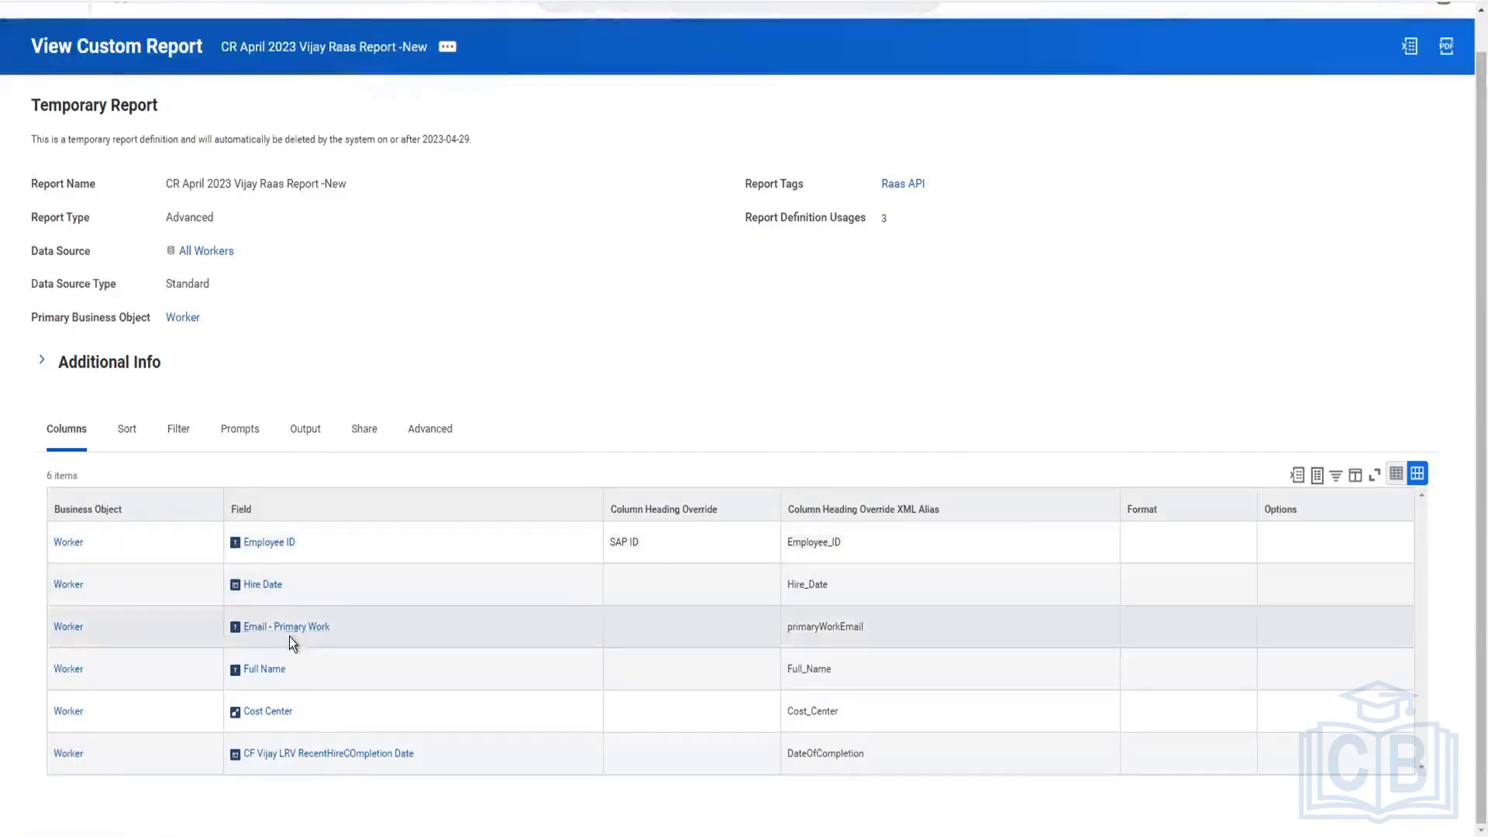
pyautogui.moveTo(365, 763)
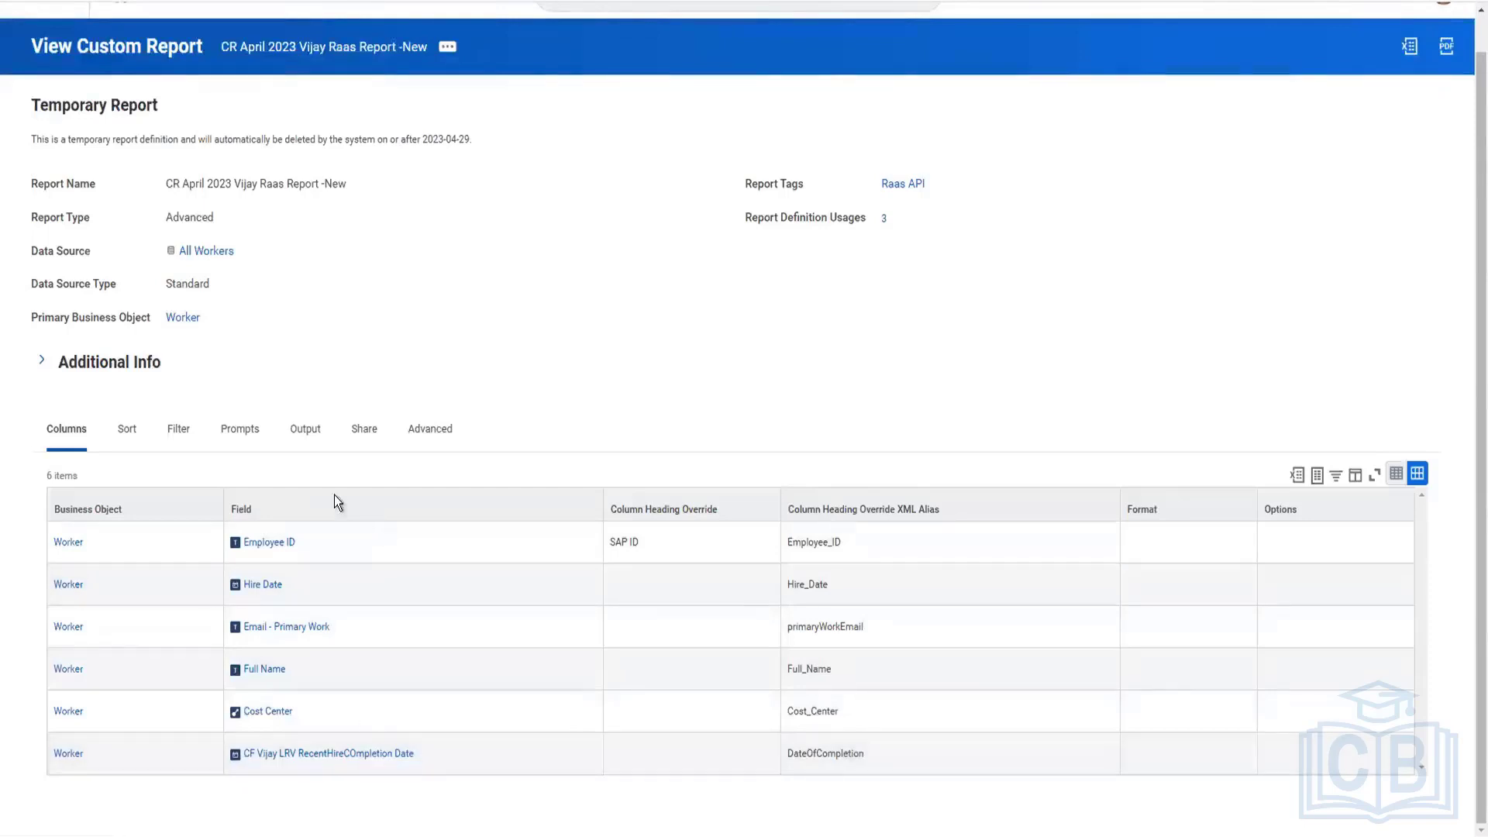
pyautogui.click(174, 431)
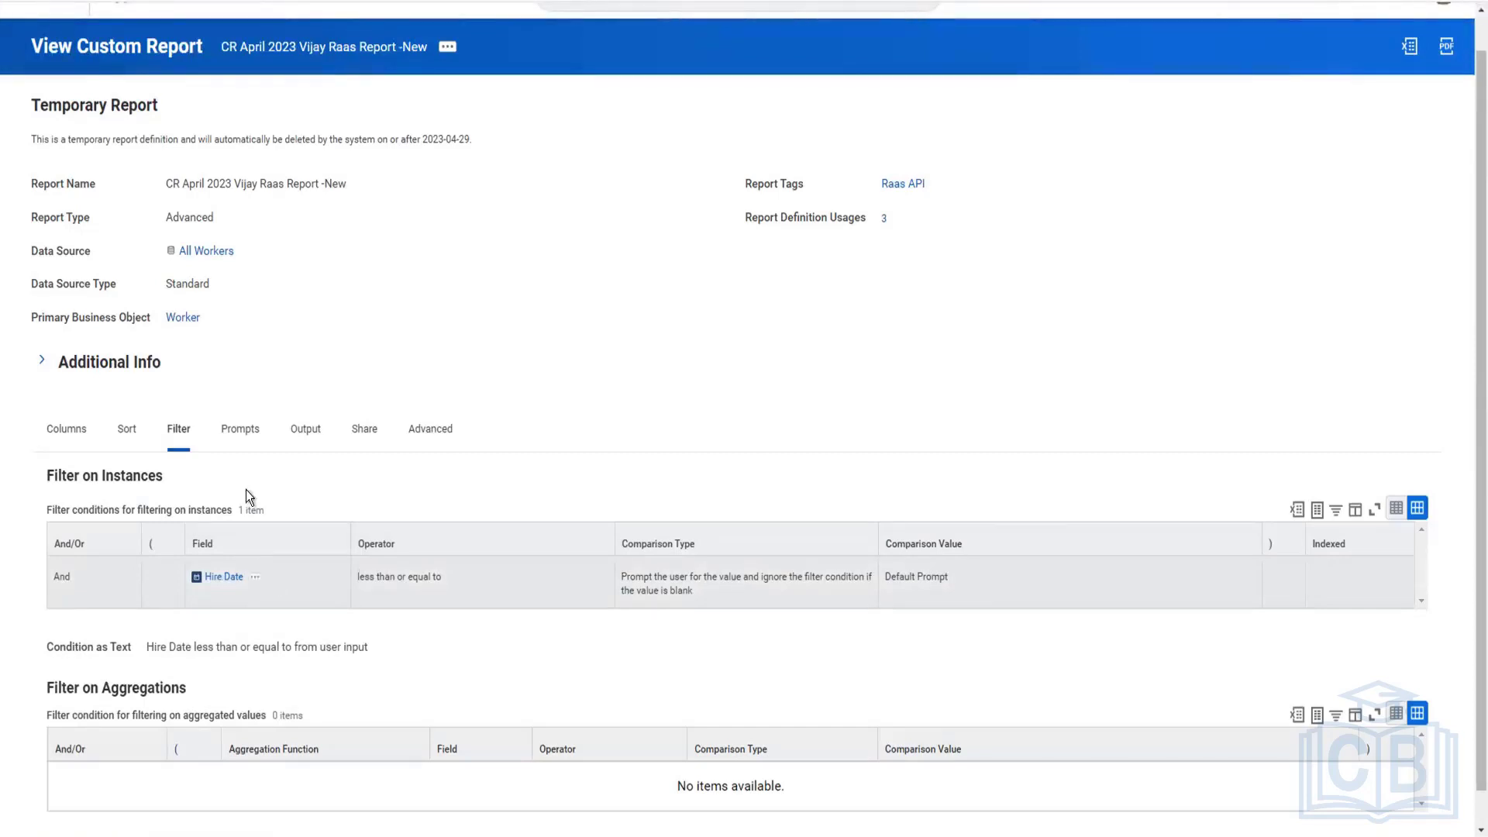
pyautogui.click(68, 439)
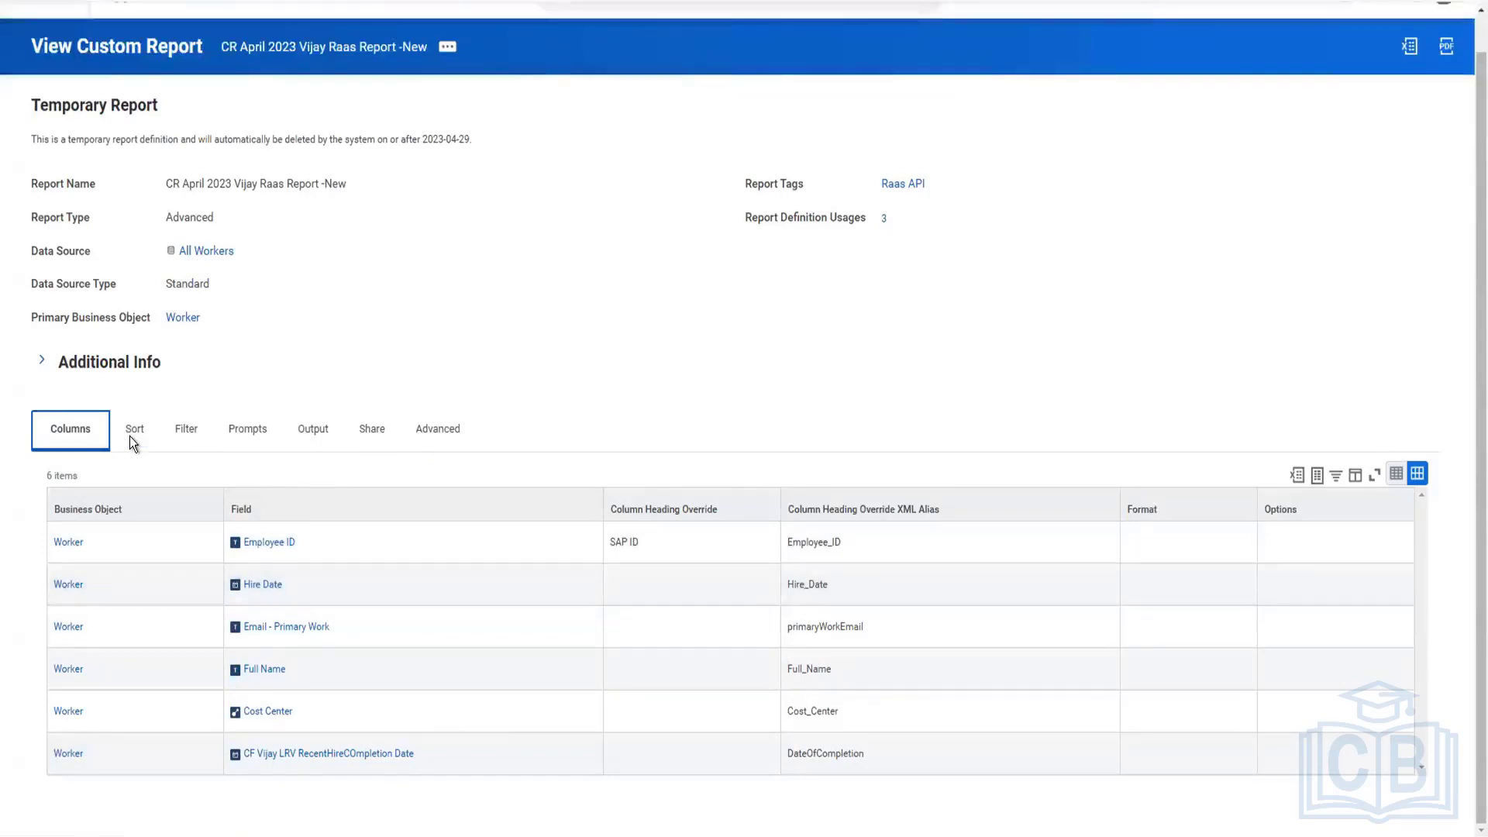
# Inspect the report's runtime date prompts and Hire Date prompt defaults alongside the matching instance filter condition.
pyautogui.click(177, 431)
pyautogui.click(261, 436)
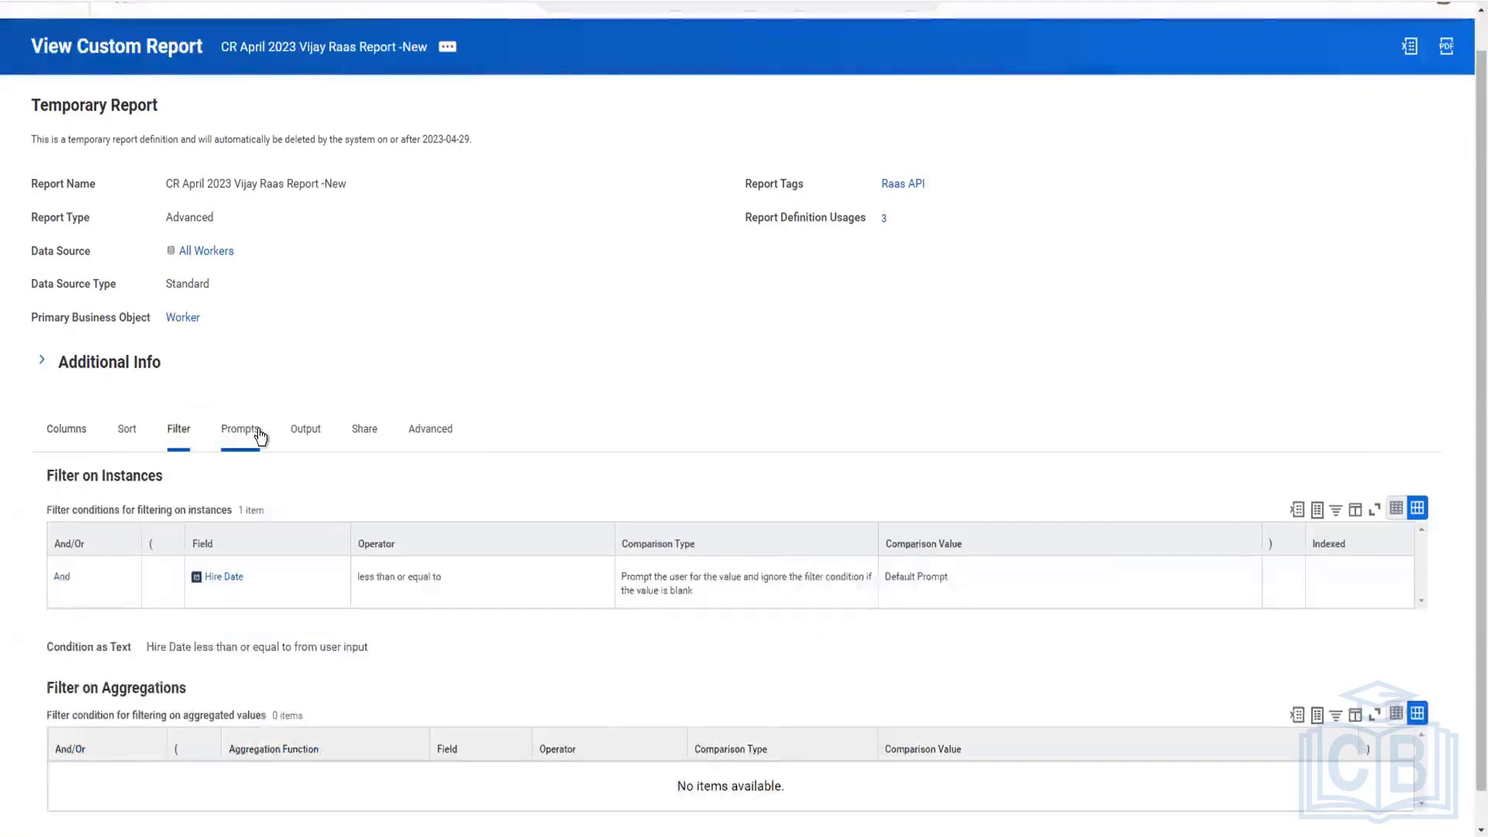
pyautogui.scroll(-1, 314, 479)
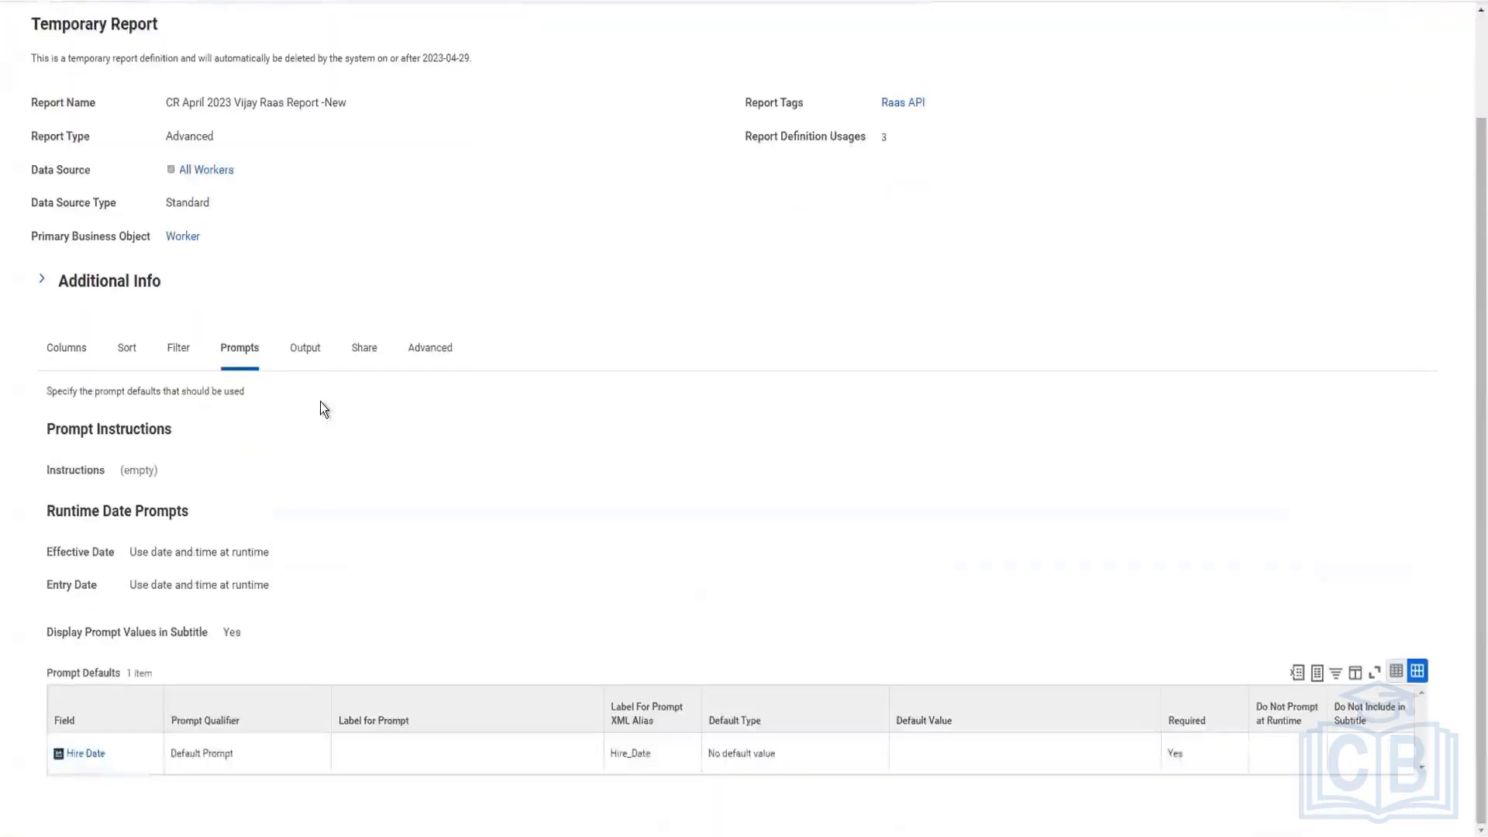
pyautogui.click(178, 351)
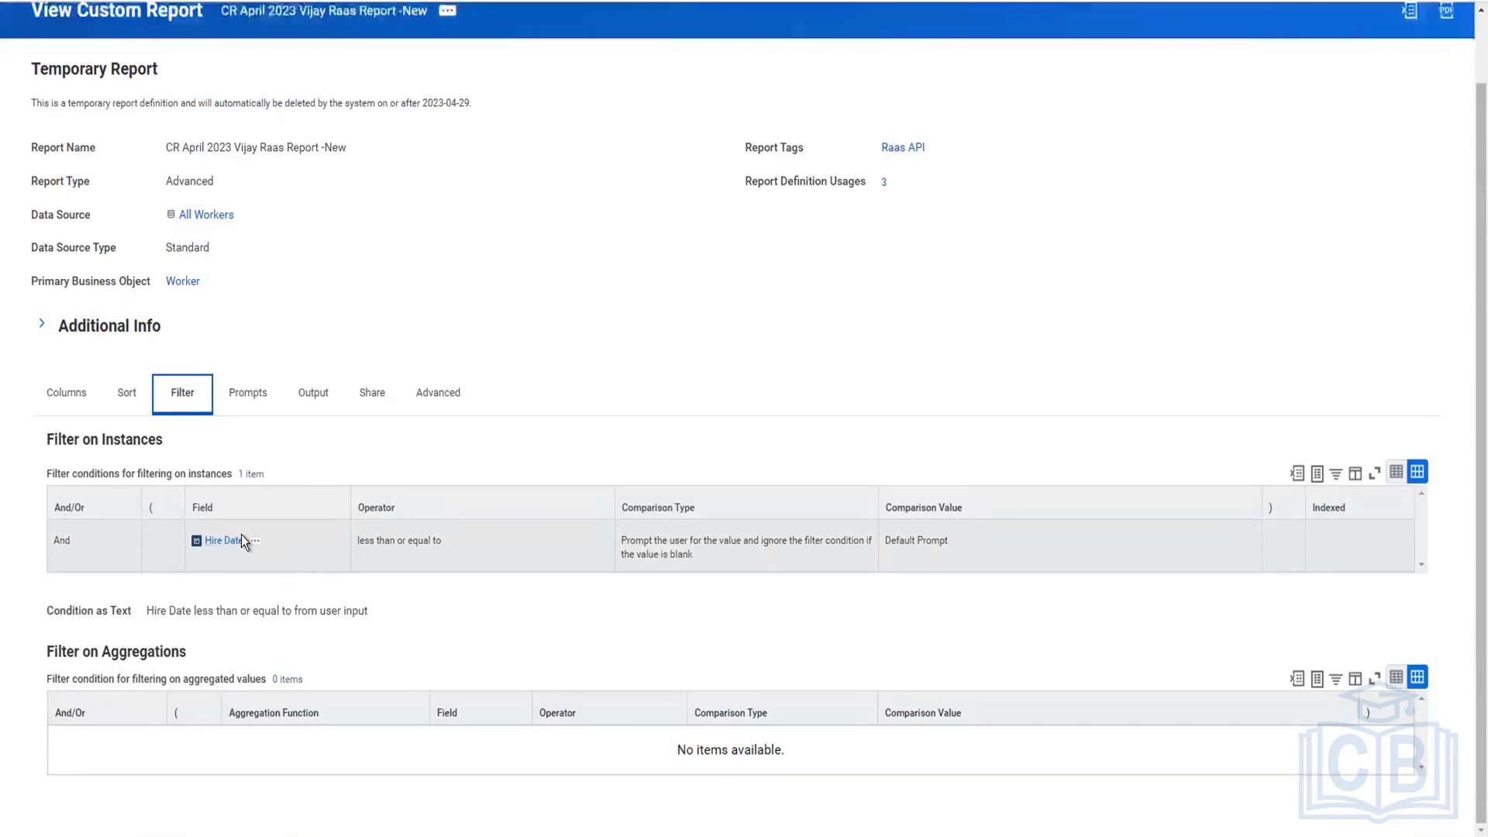
# Review the custom report's prompt defaults, output type and sharing options.
pyautogui.click(249, 400)
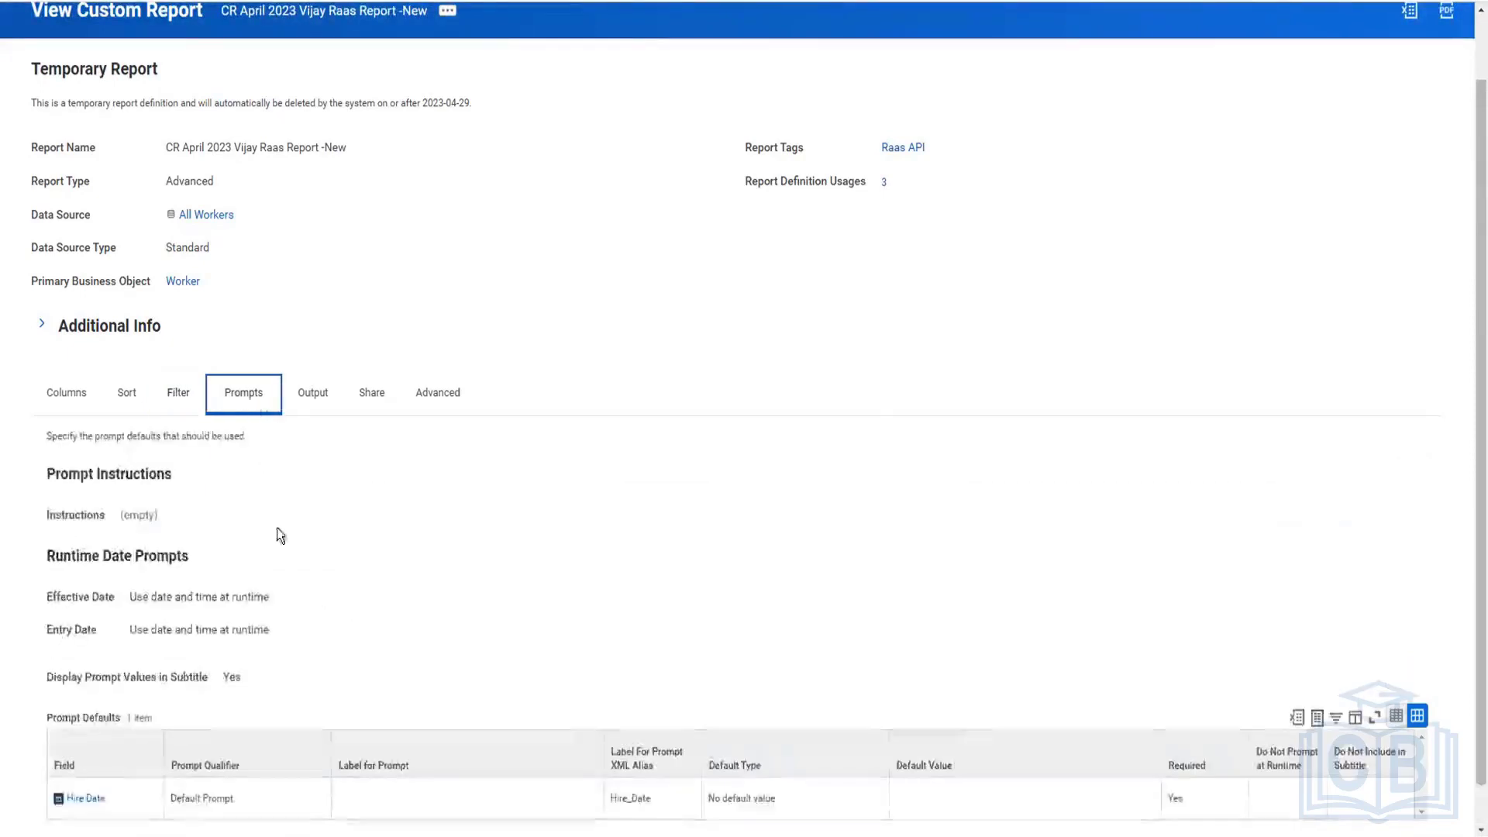
pyautogui.scroll(-1, 355, 601)
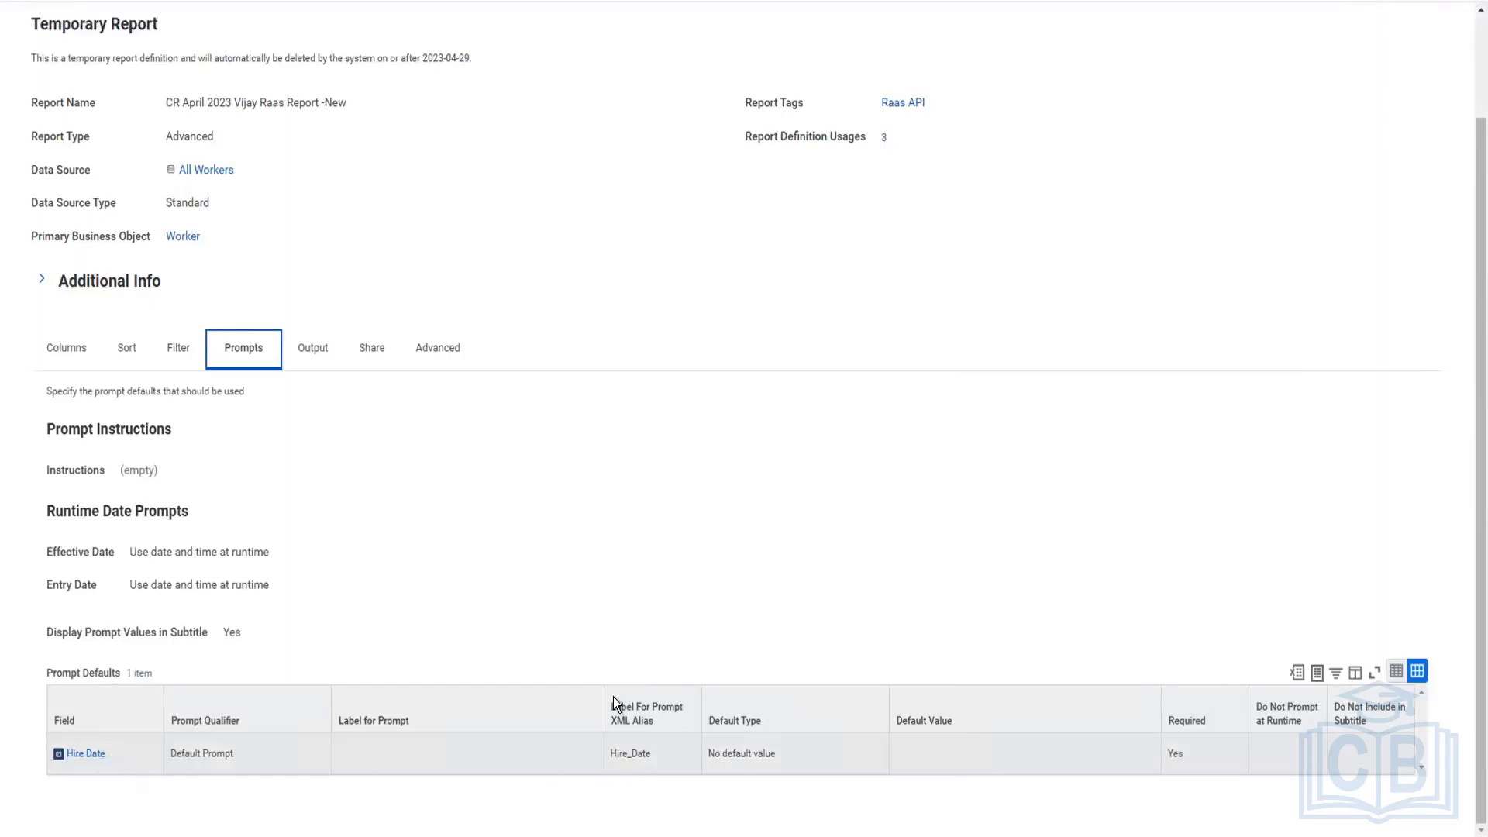
pyautogui.click(310, 350)
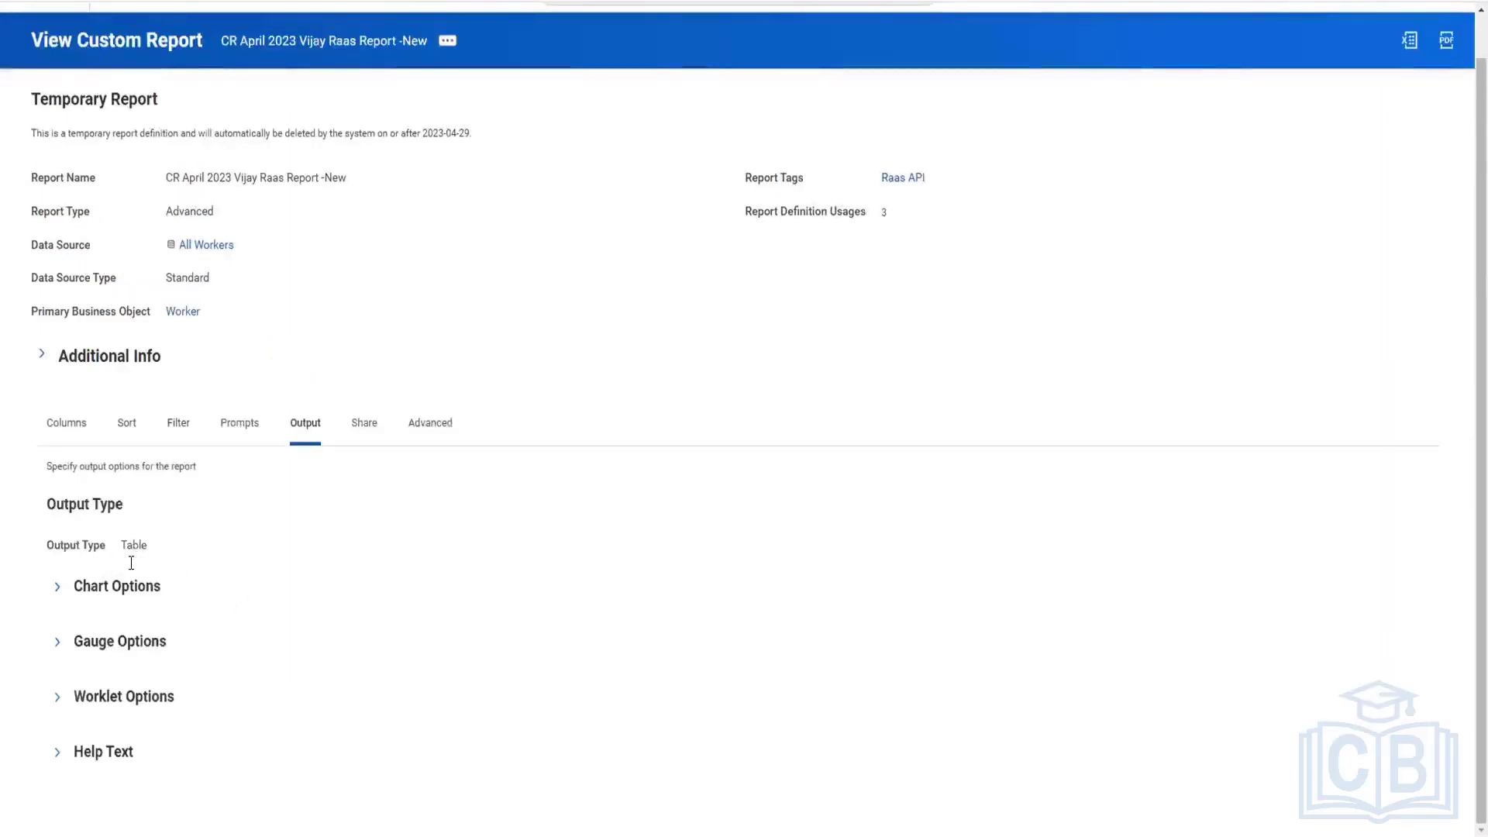
pyautogui.click(356, 427)
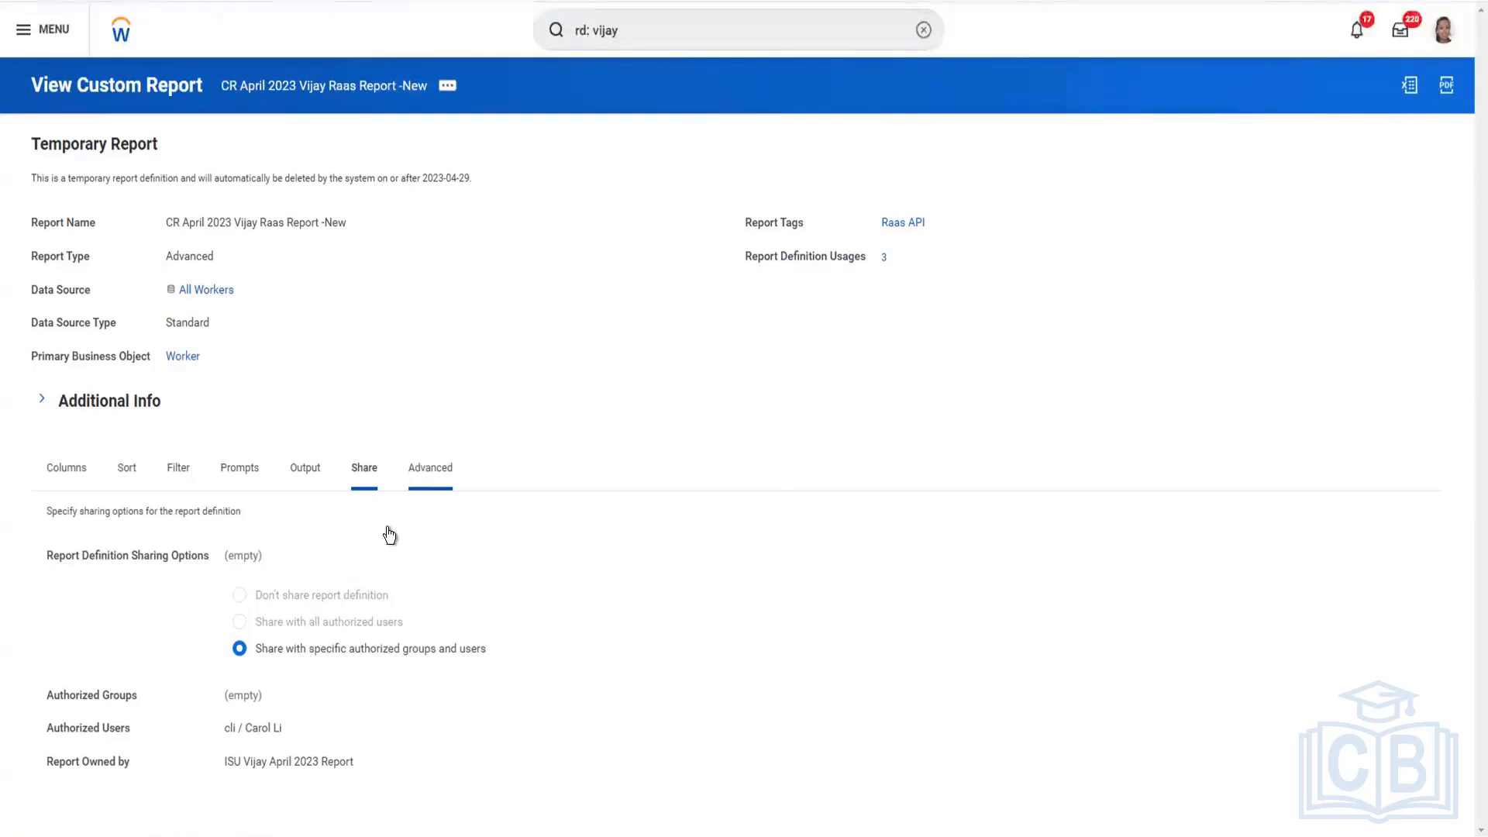
pyautogui.moveTo(315, 761)
# Examine the report's advanced settings, including its view options and web services options.
pyautogui.click(425, 475)
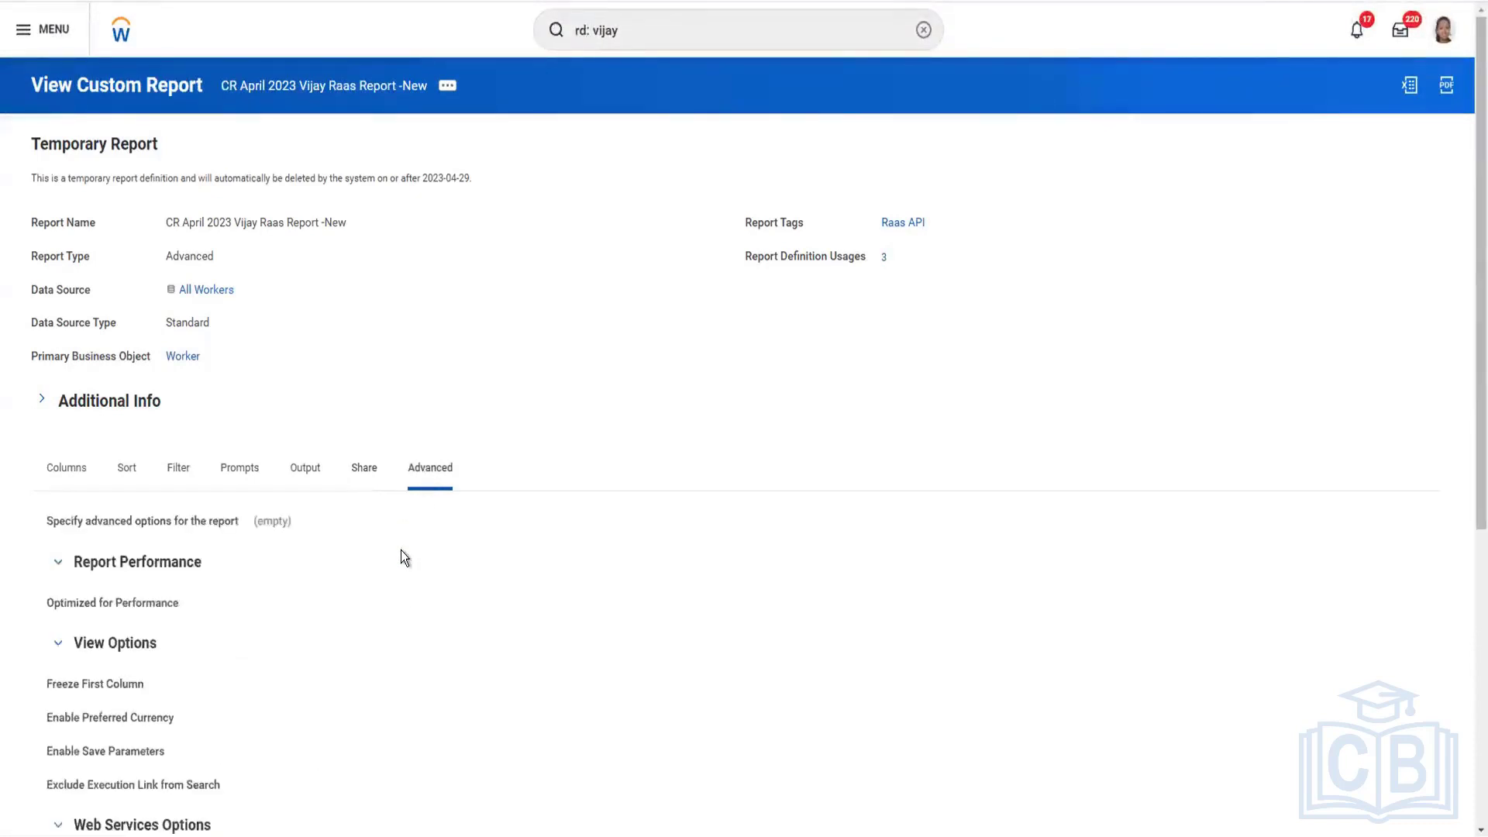
pyautogui.scroll(-2, 402, 550)
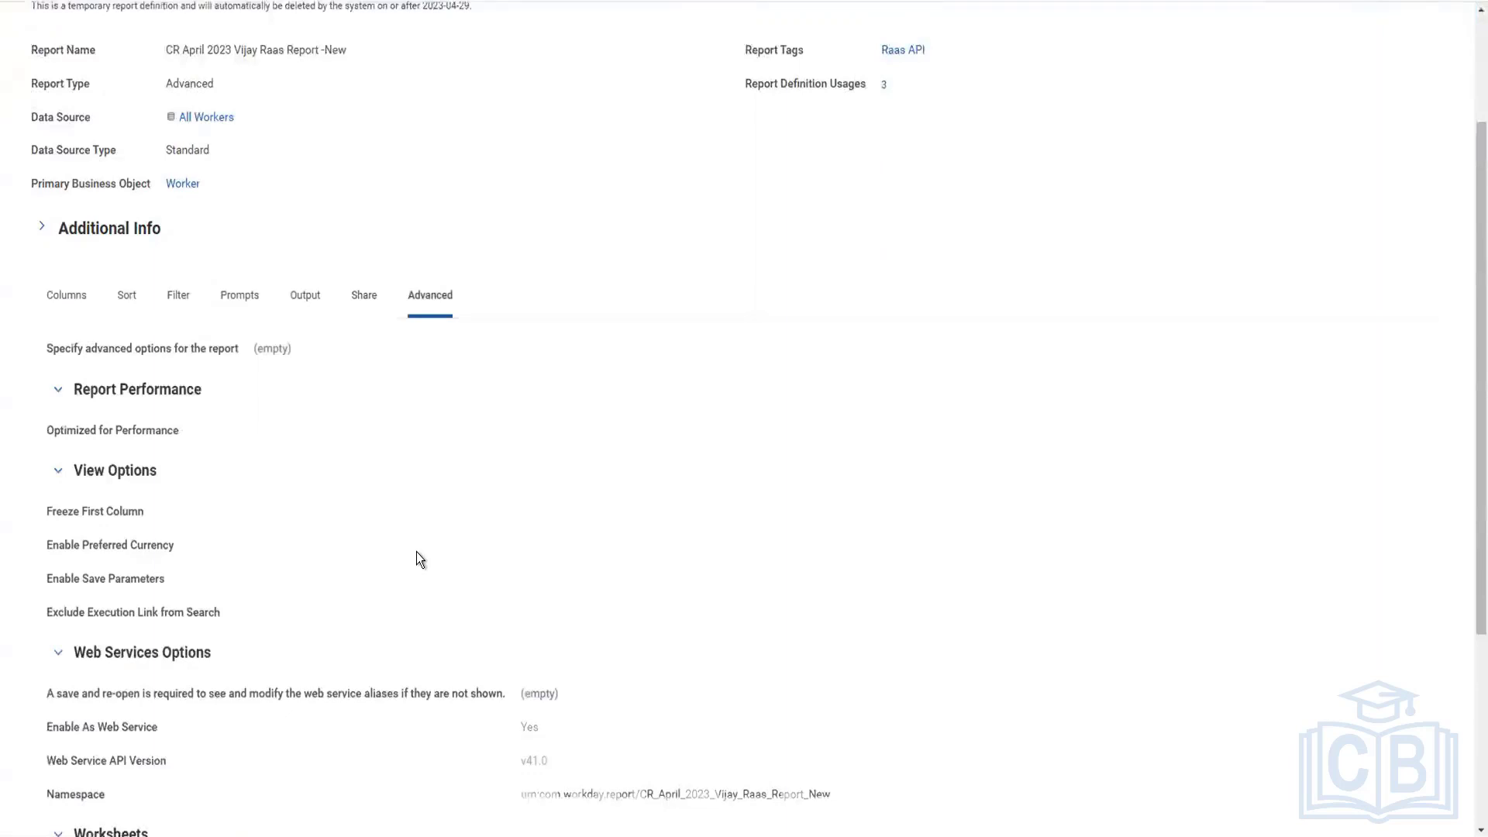
pyautogui.scroll(-2, 416, 552)
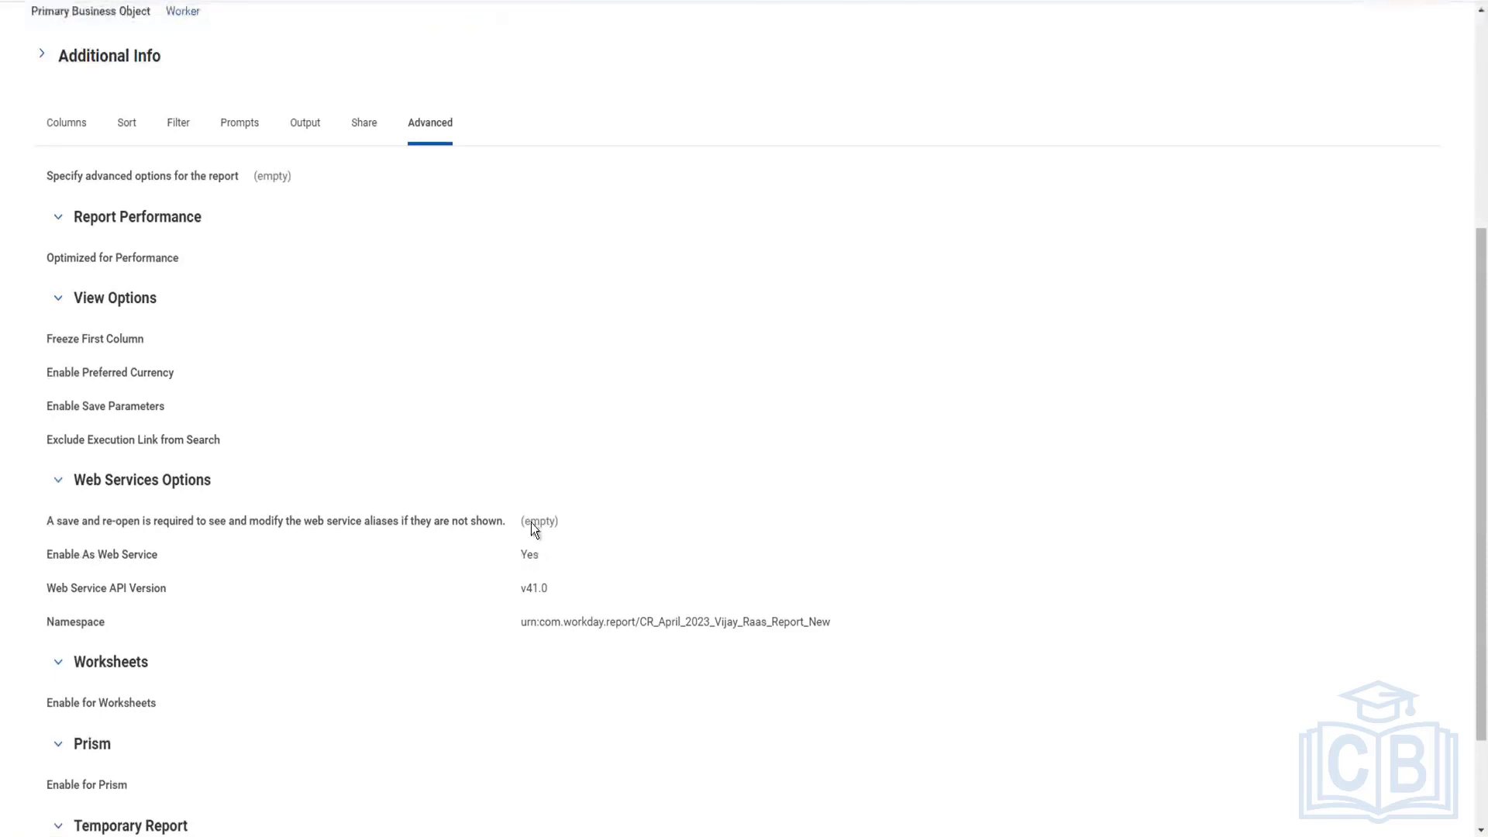
# Open the custom report for editing and bring up the web services options in its advanced settings.
pyautogui.scroll(4, 468, 318)
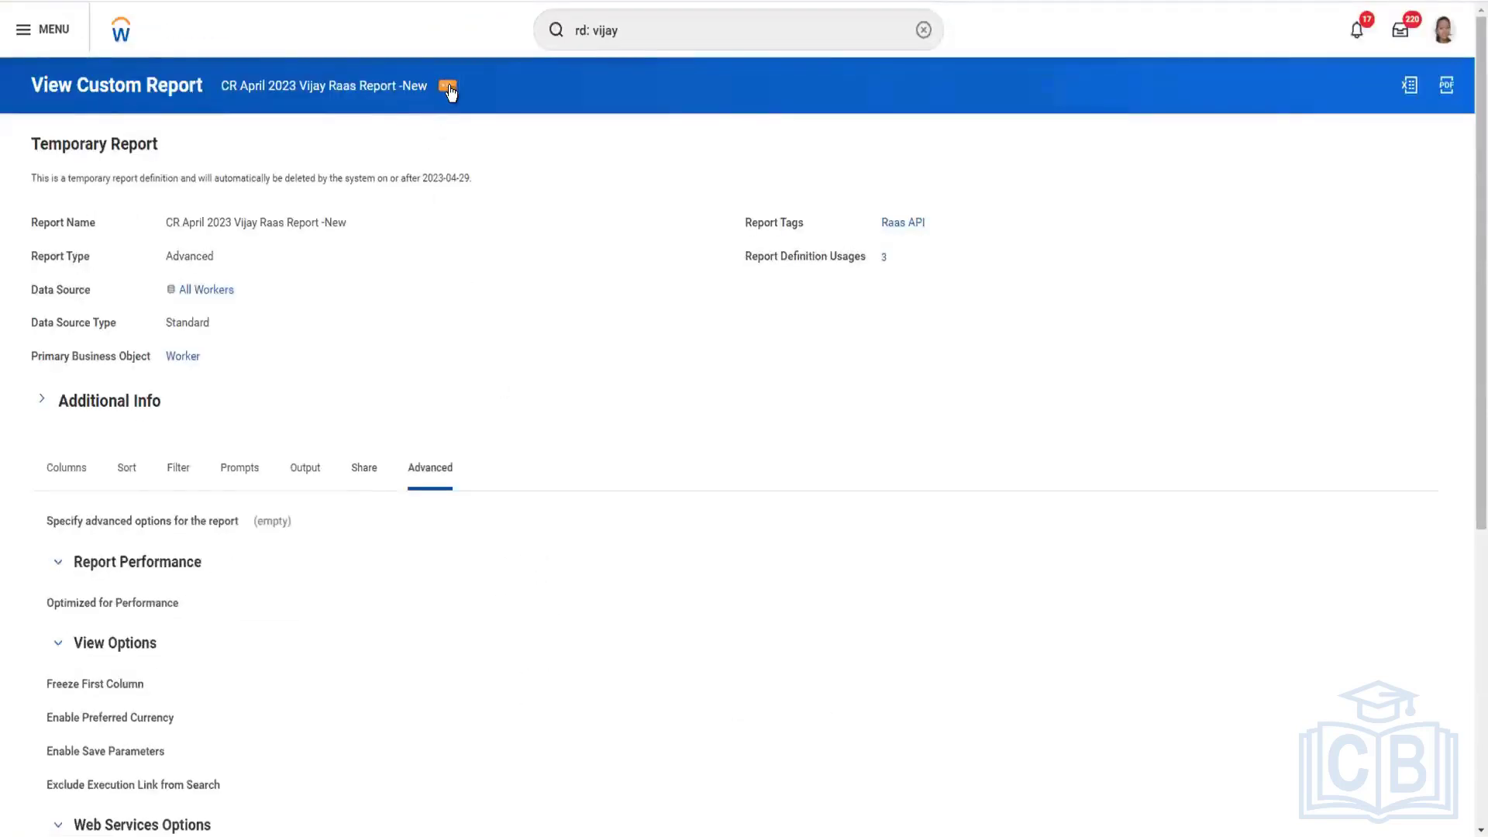
pyautogui.click(448, 86)
pyautogui.moveTo(531, 153)
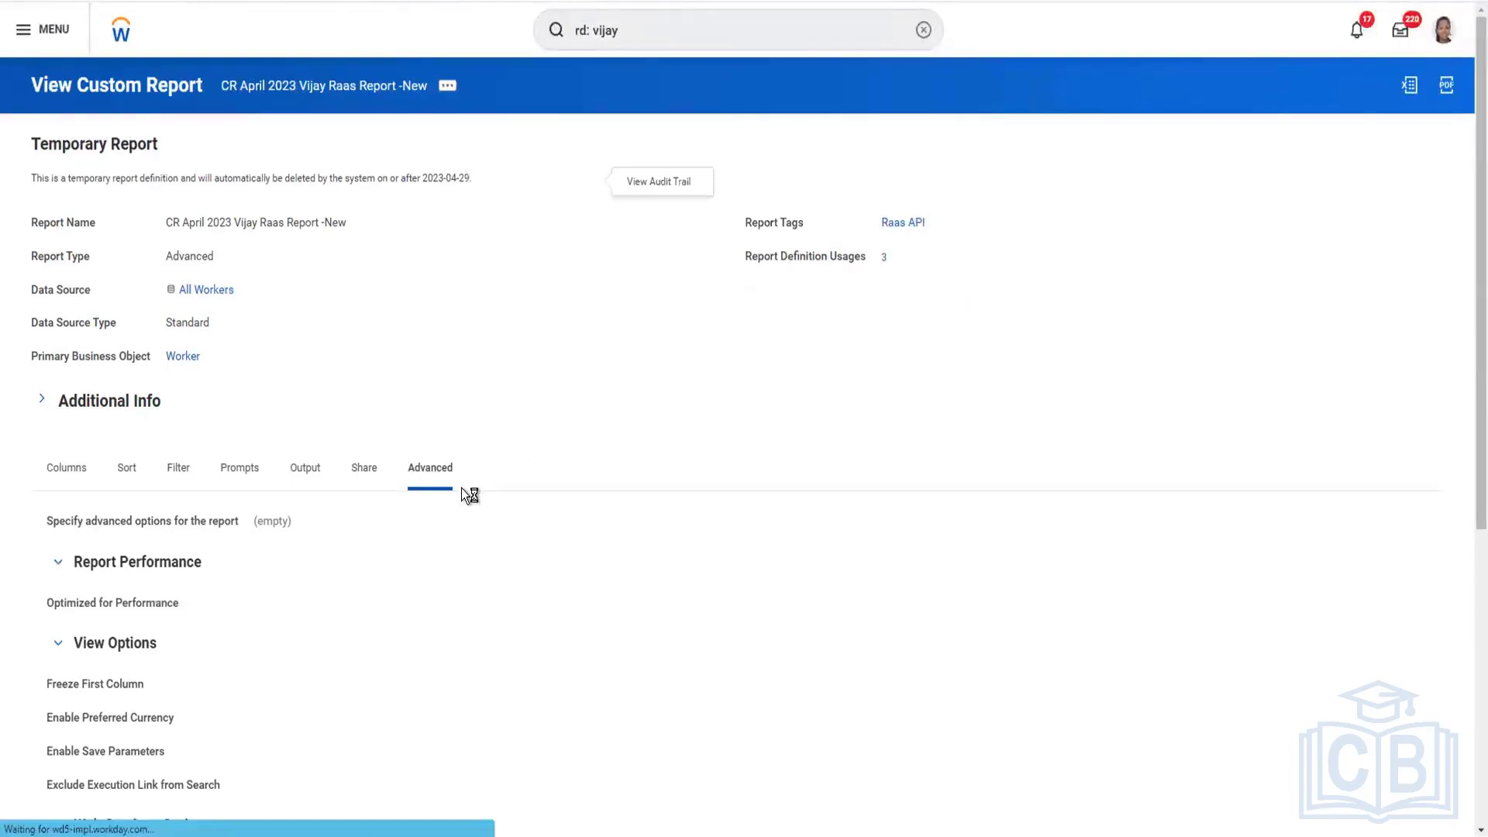
pyautogui.click(504, 503)
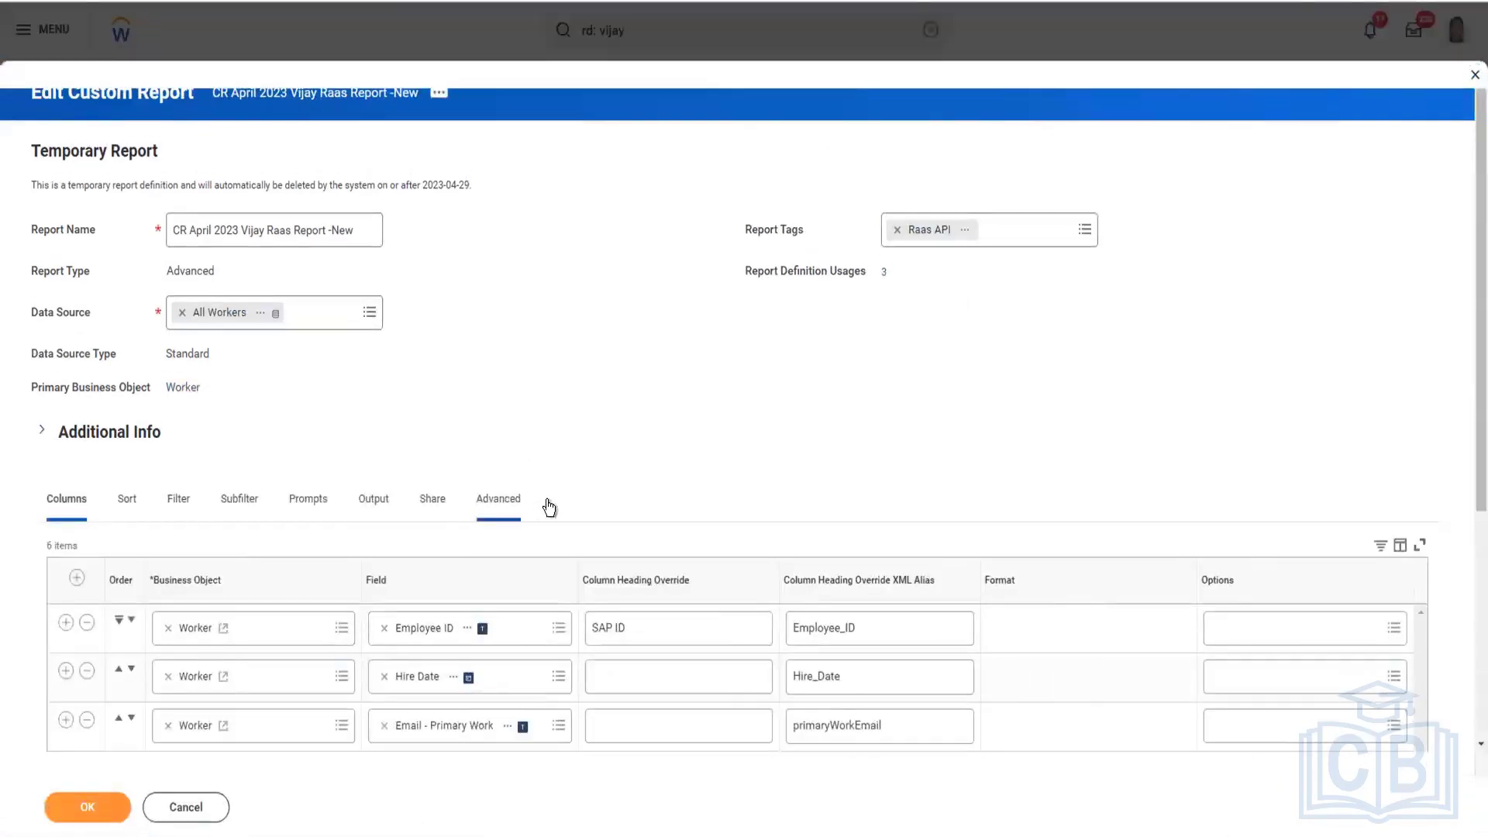
pyautogui.scroll(-5, 551, 500)
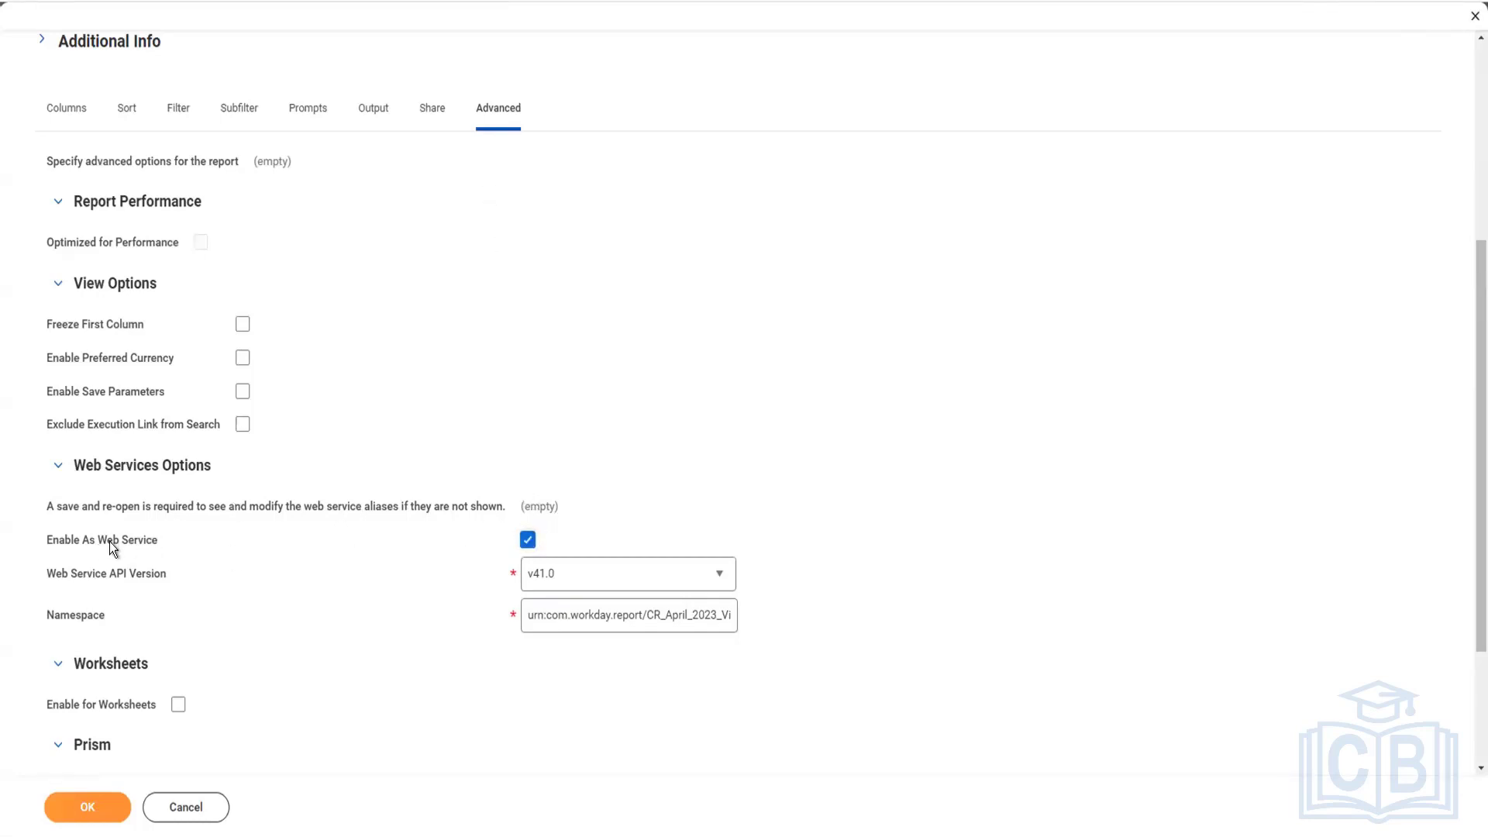
# Turn Enable As Web Service off and back on, and look through the available web service API versions.
pyautogui.click(528, 541)
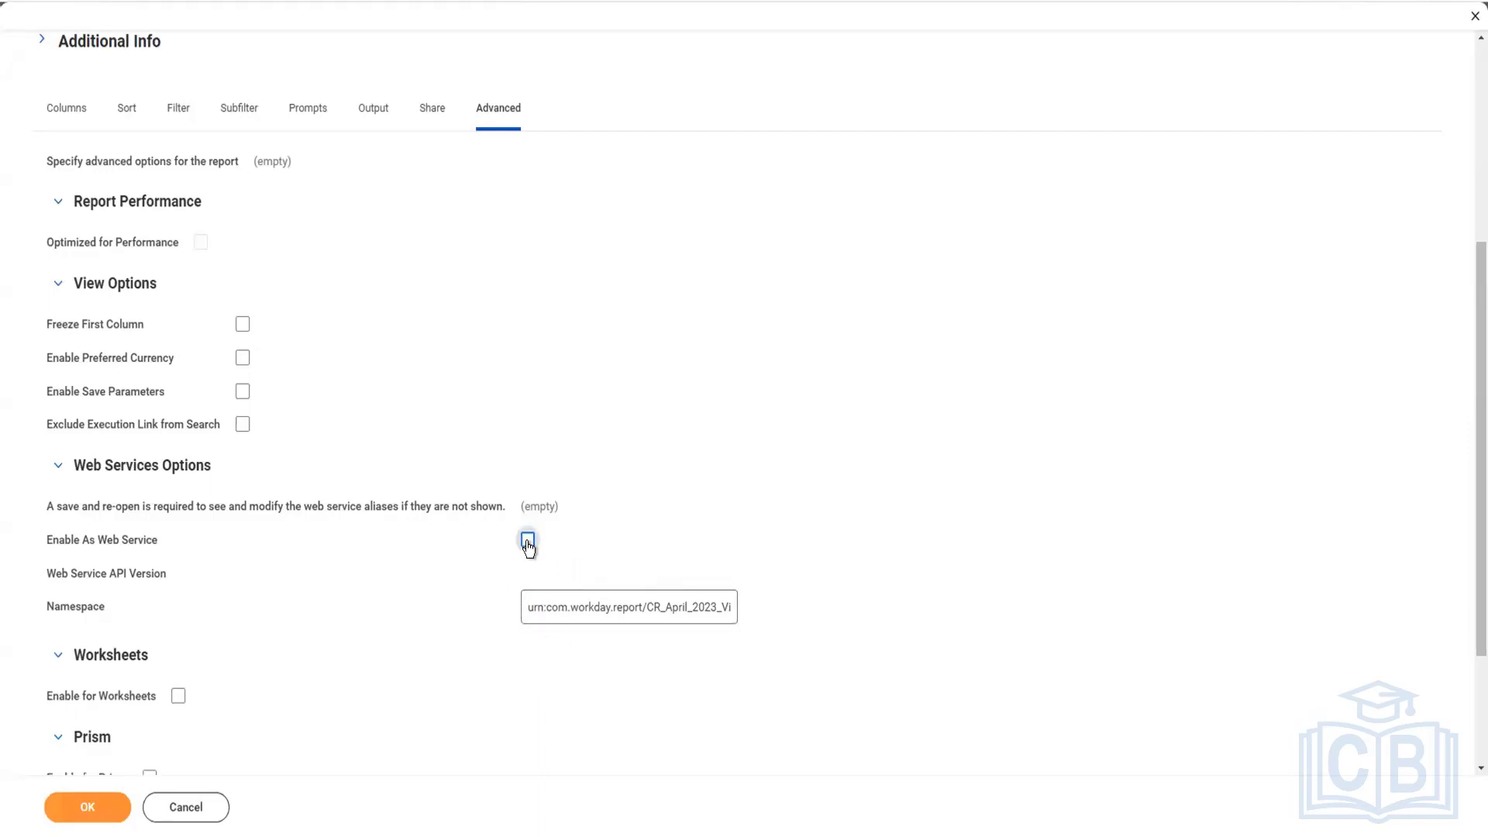
pyautogui.click(528, 543)
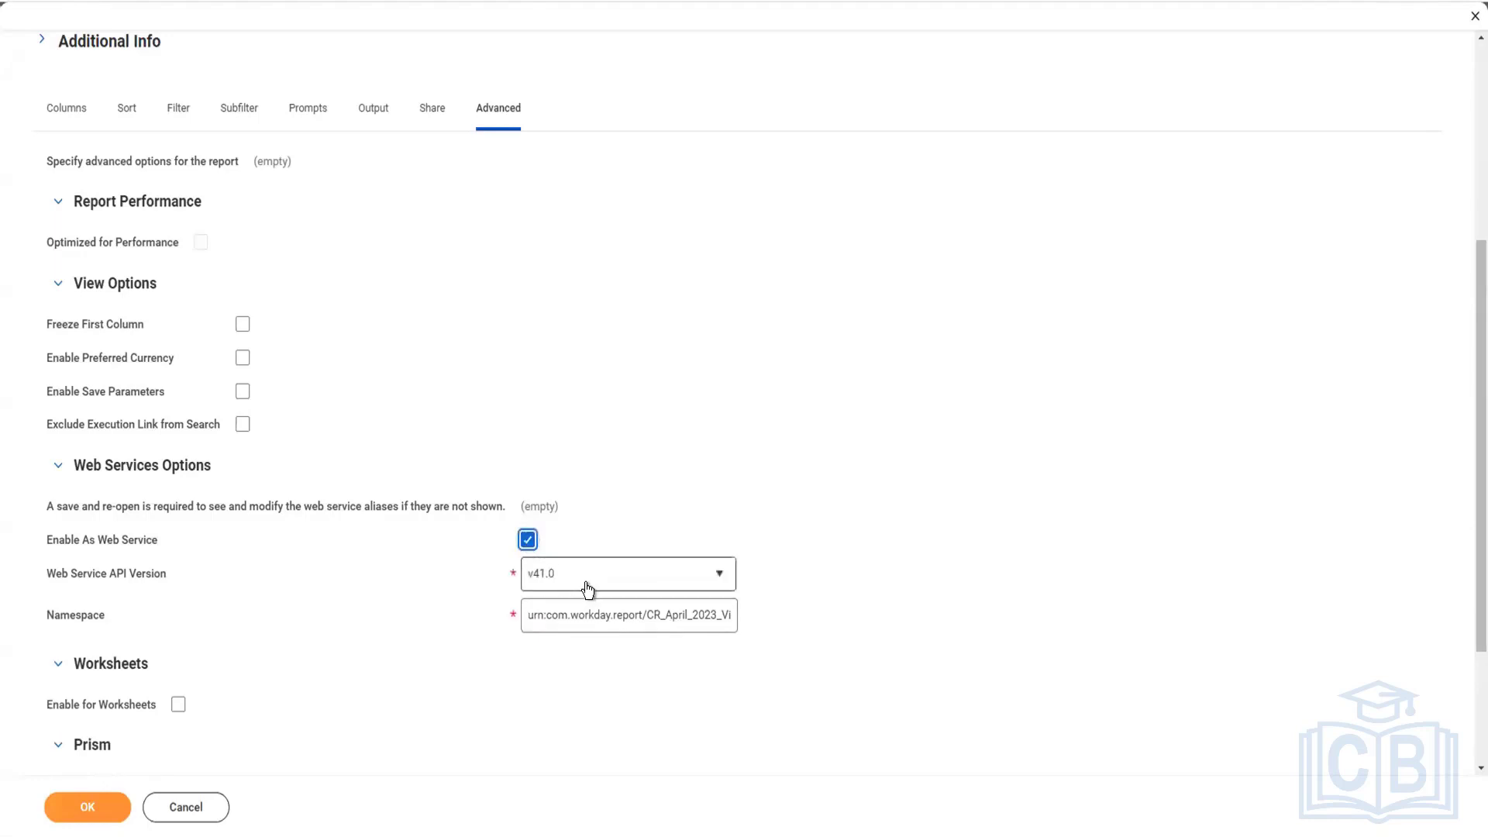
pyautogui.click(639, 581)
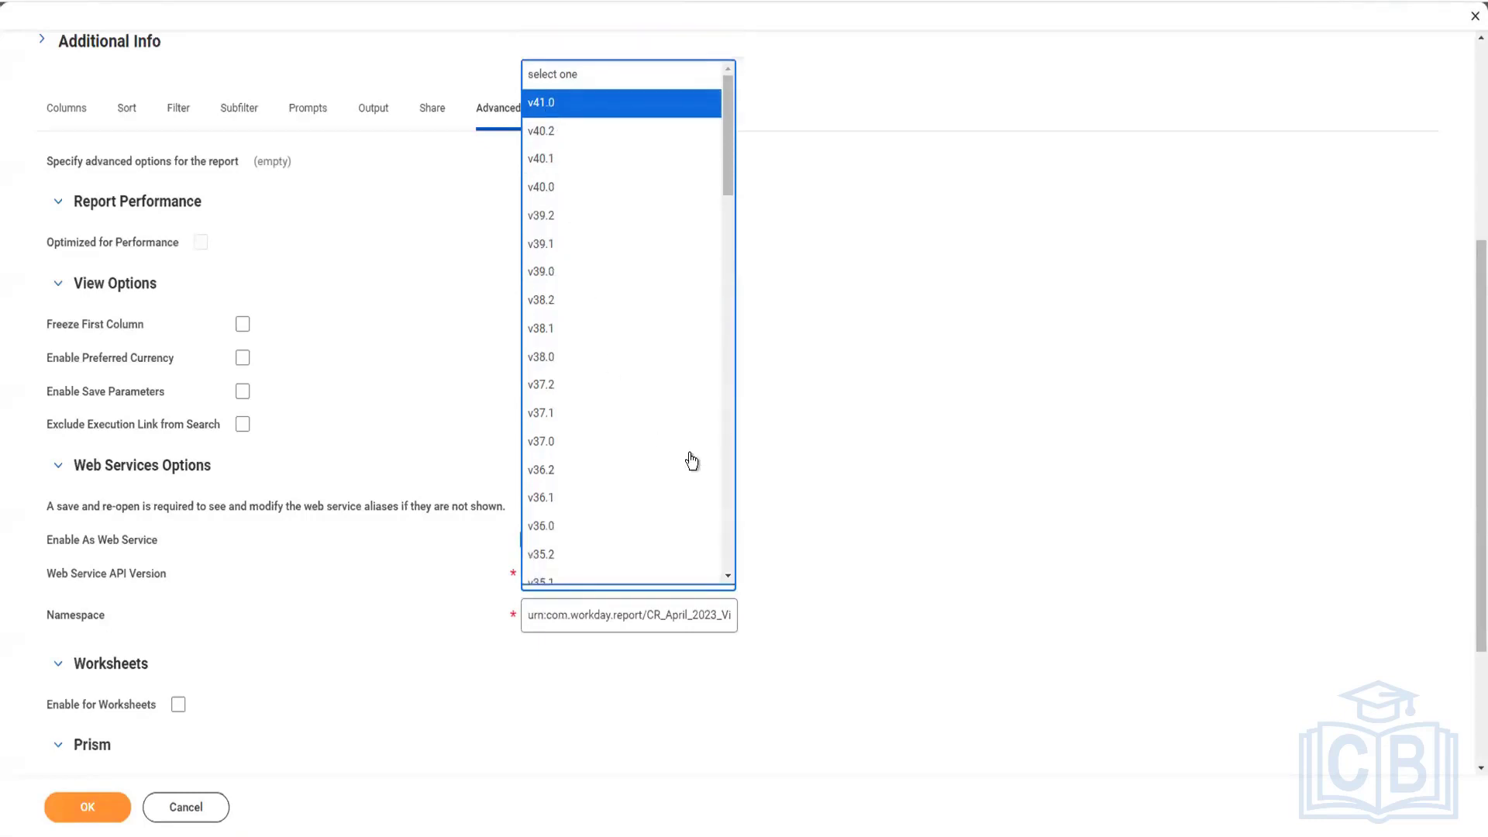
pyautogui.click(864, 447)
# Compare the report's web service namespace with the report name in the definition header.
pyautogui.scroll(1, 844, 431)
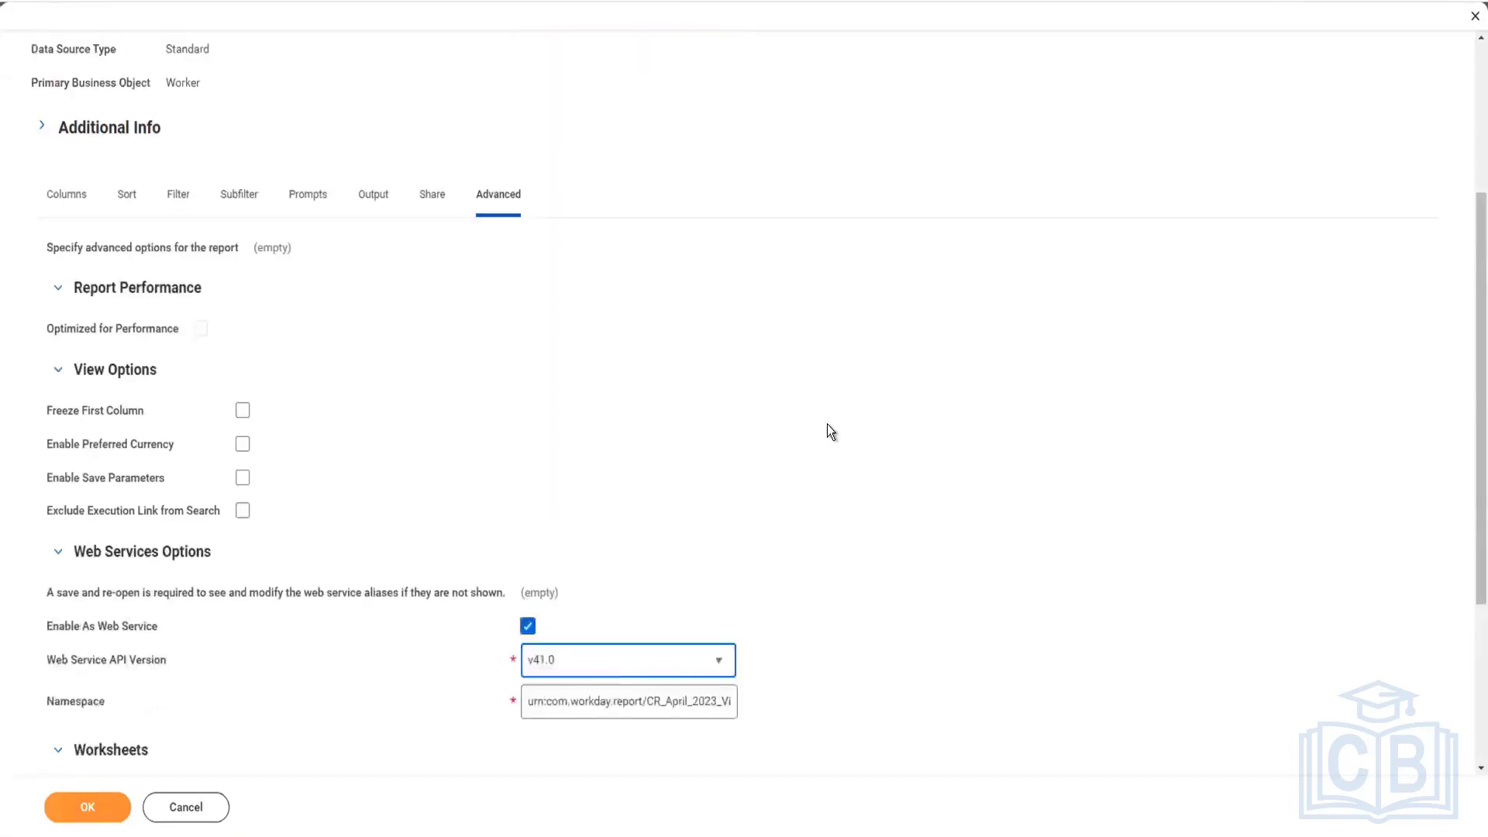
pyautogui.scroll(-3, 643, 541)
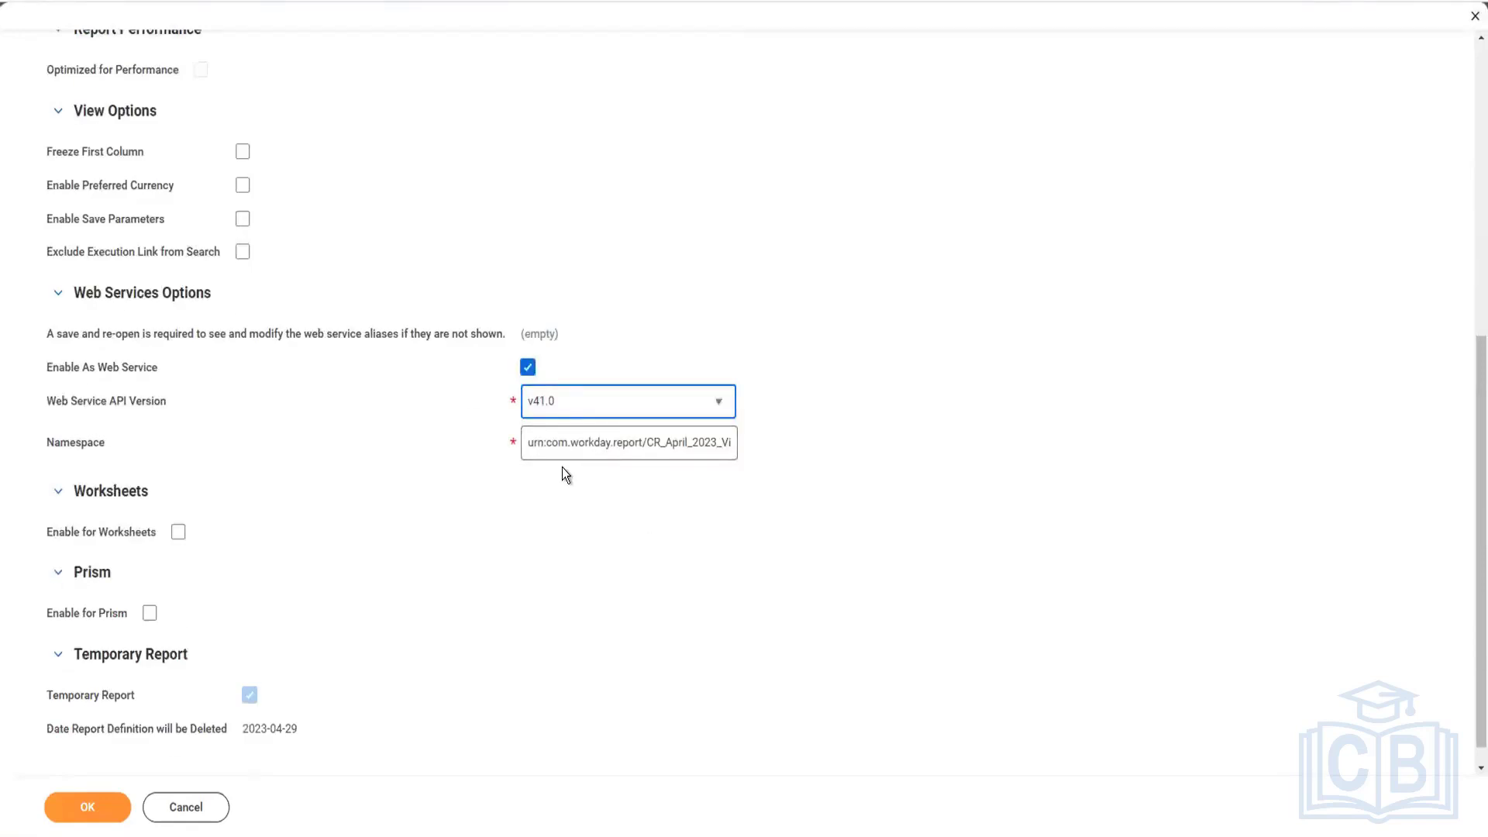
pyautogui.click(529, 446)
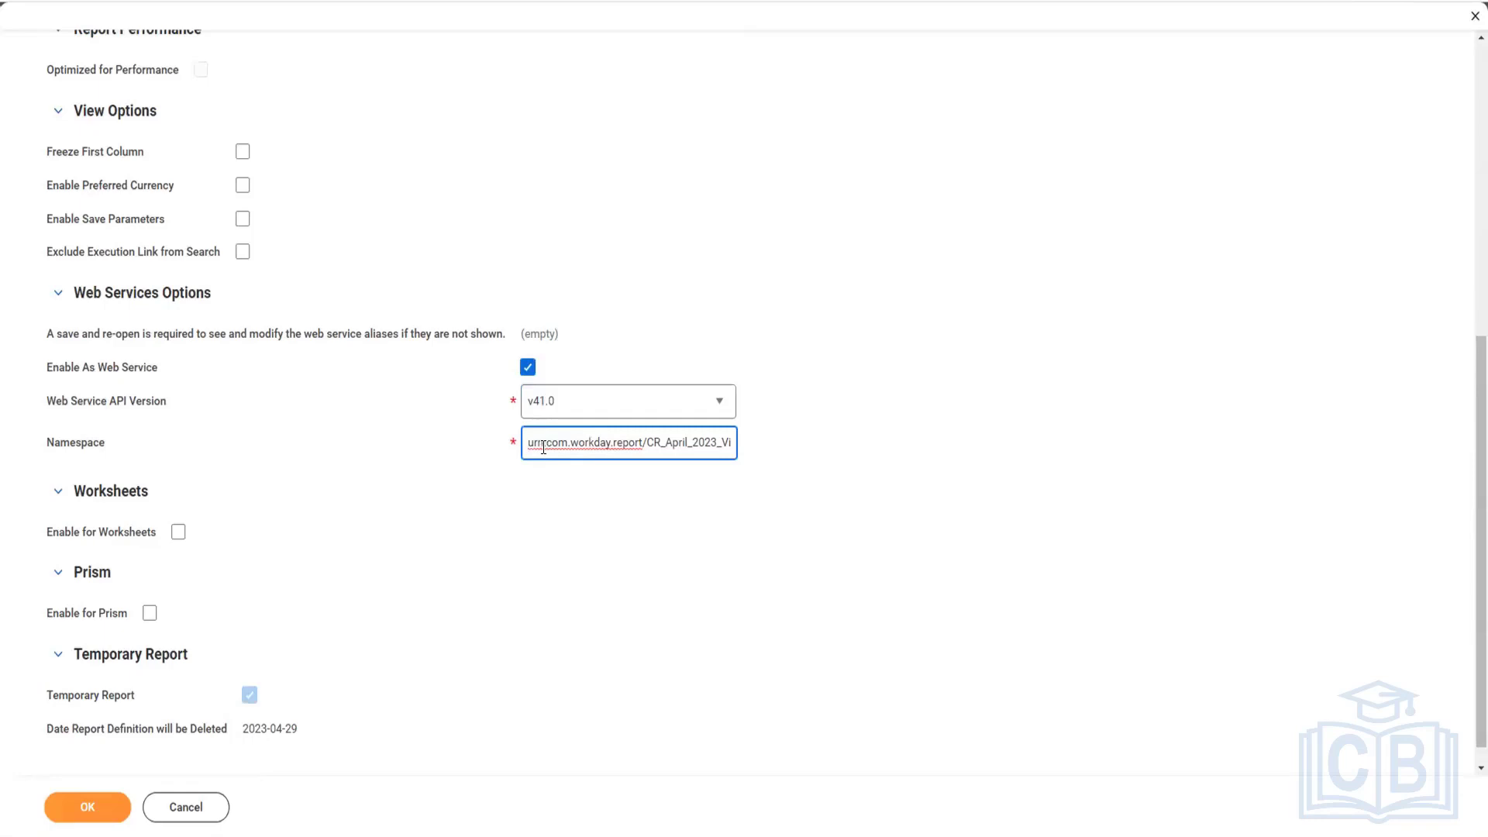
pyautogui.moveTo(526, 443)
pyautogui.mouseDown()
pyautogui.moveTo(747, 441)
pyautogui.moveTo(534, 442)
pyautogui.mouseUp()
pyautogui.click(531, 449)
pyautogui.moveTo(529, 444); pyautogui.dragTo(626, 442)
pyautogui.scroll(7, 492, 359)
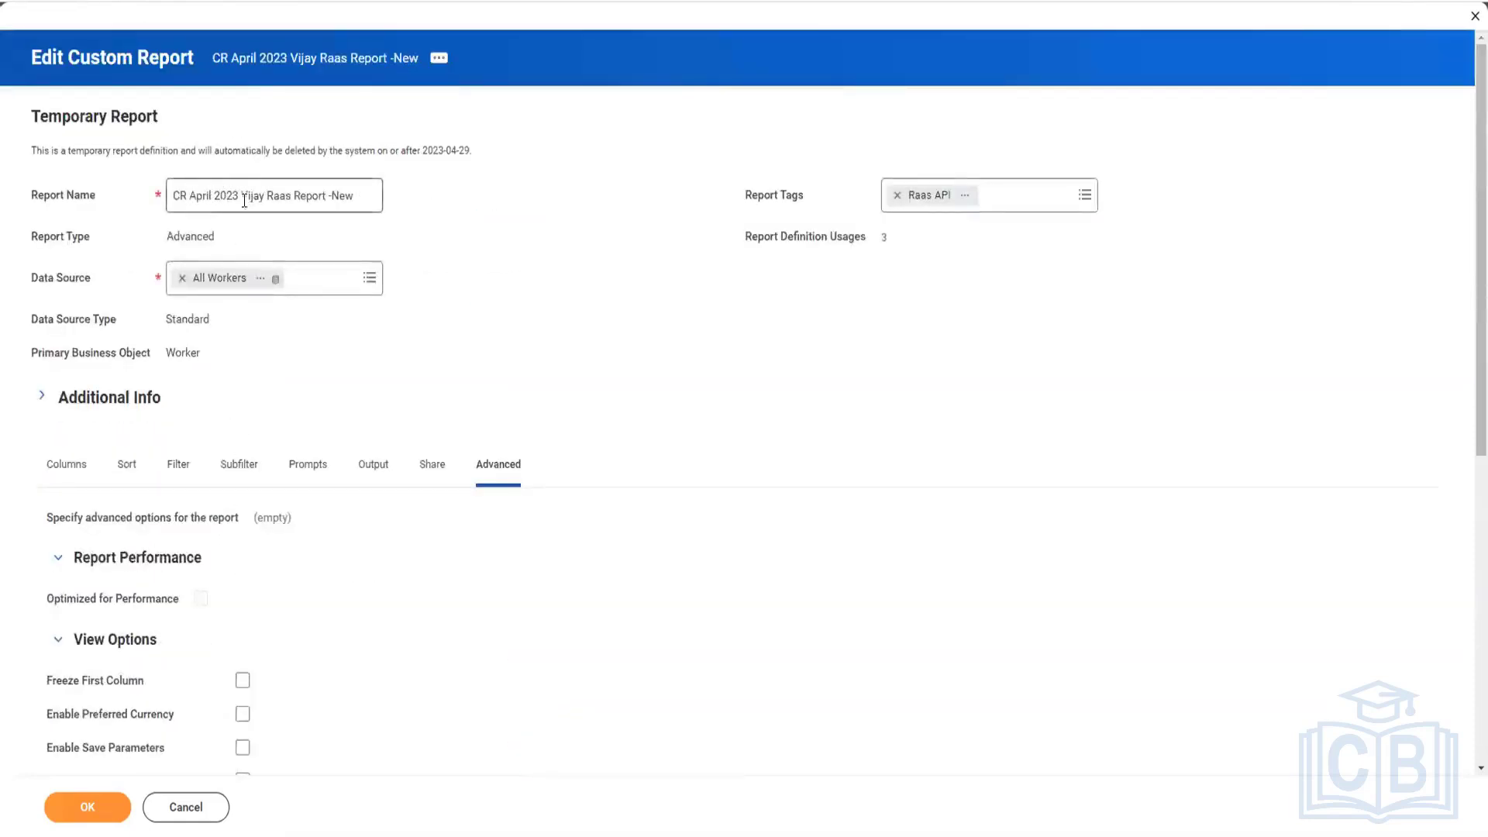
pyautogui.scroll(-5, 573, 467)
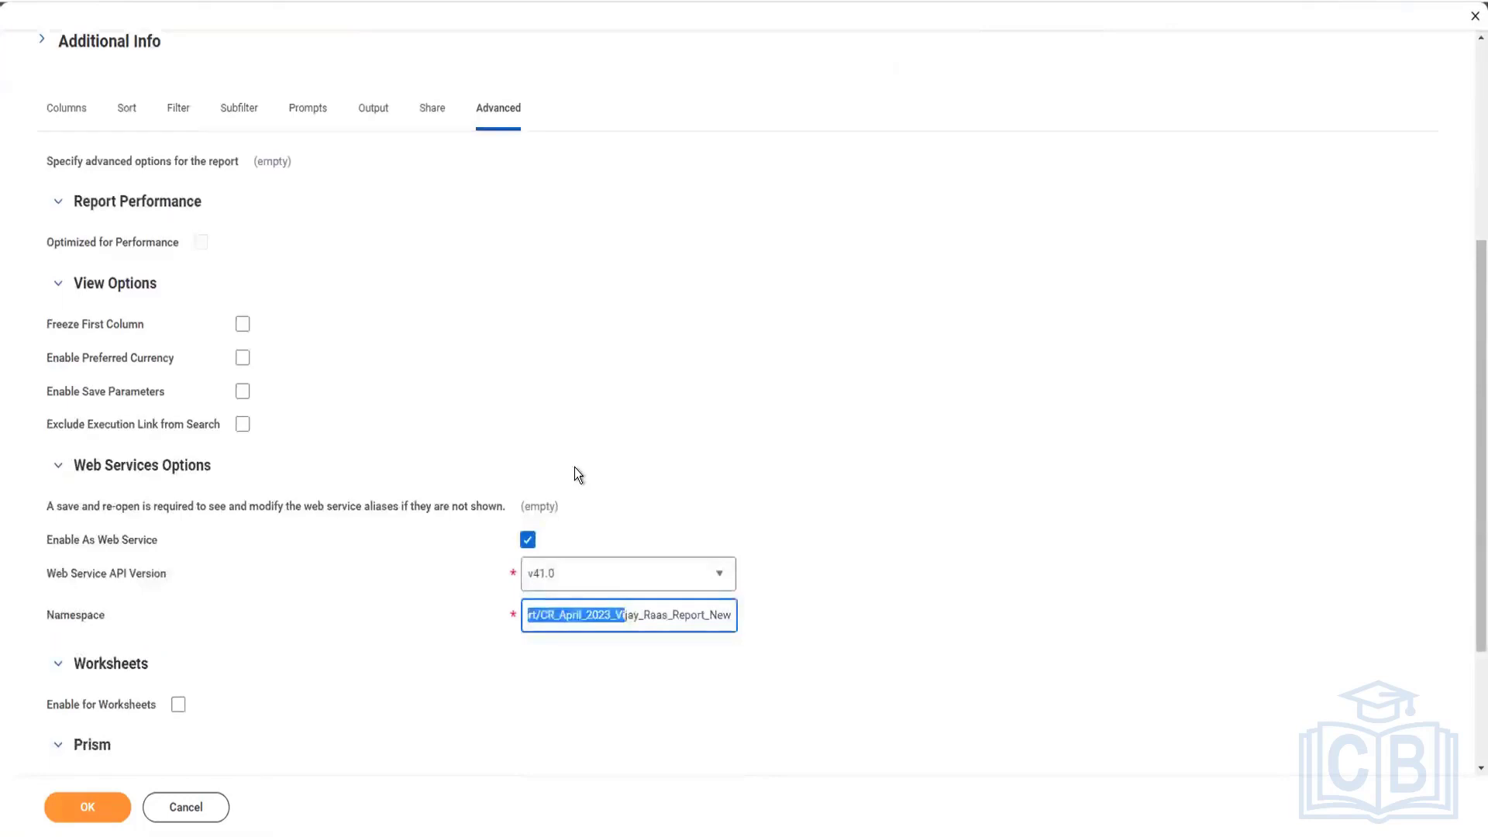
pyautogui.scroll(-3, 574, 465)
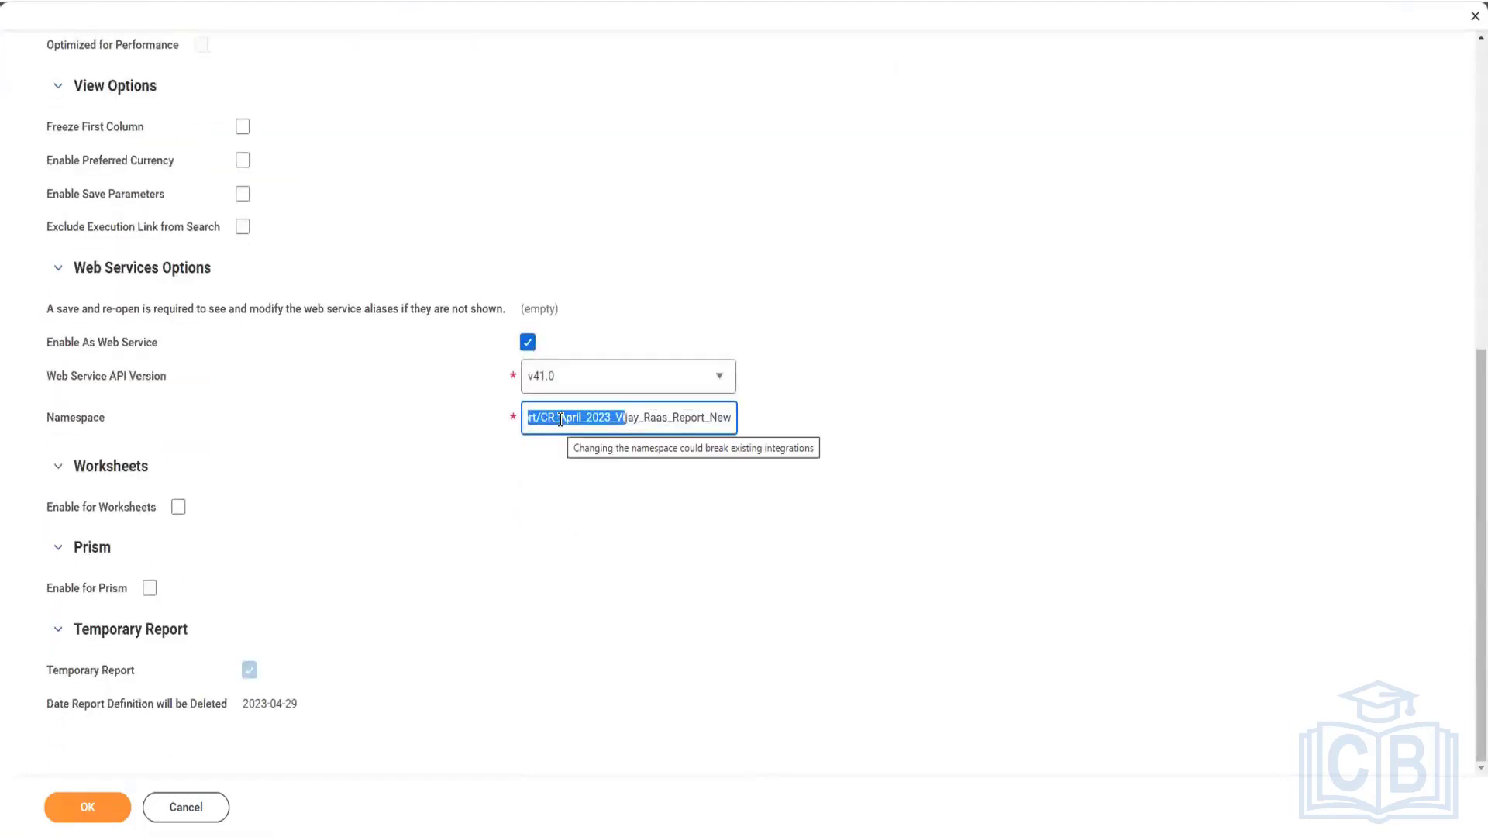
# Examine the two parts of the namespace: the urn:com.workday.report prefix and the report-name portion after the slash.
pyautogui.click(559, 419)
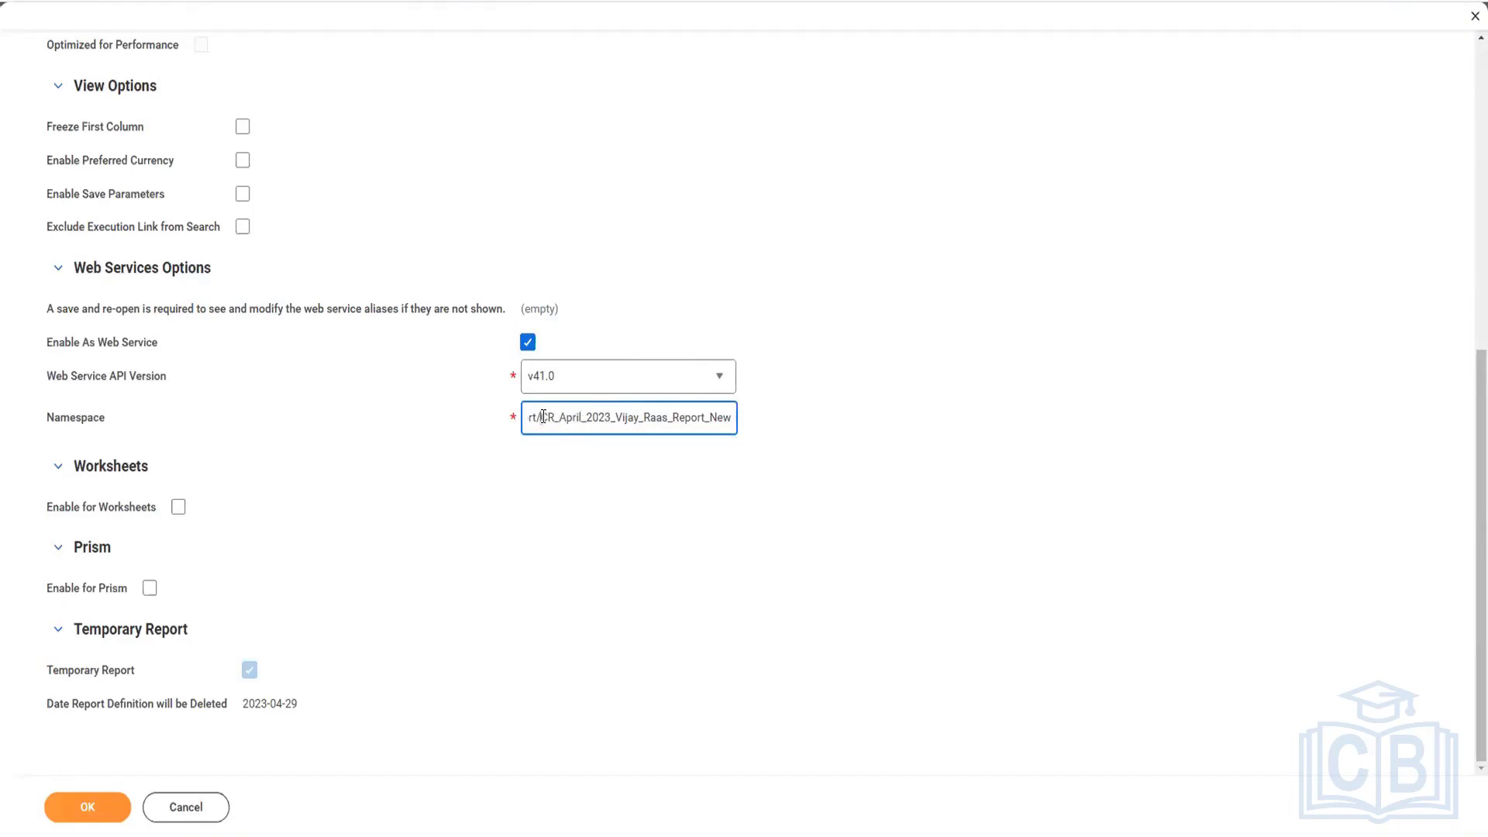
pyautogui.moveTo(539, 419); pyautogui.dragTo(431, 422)
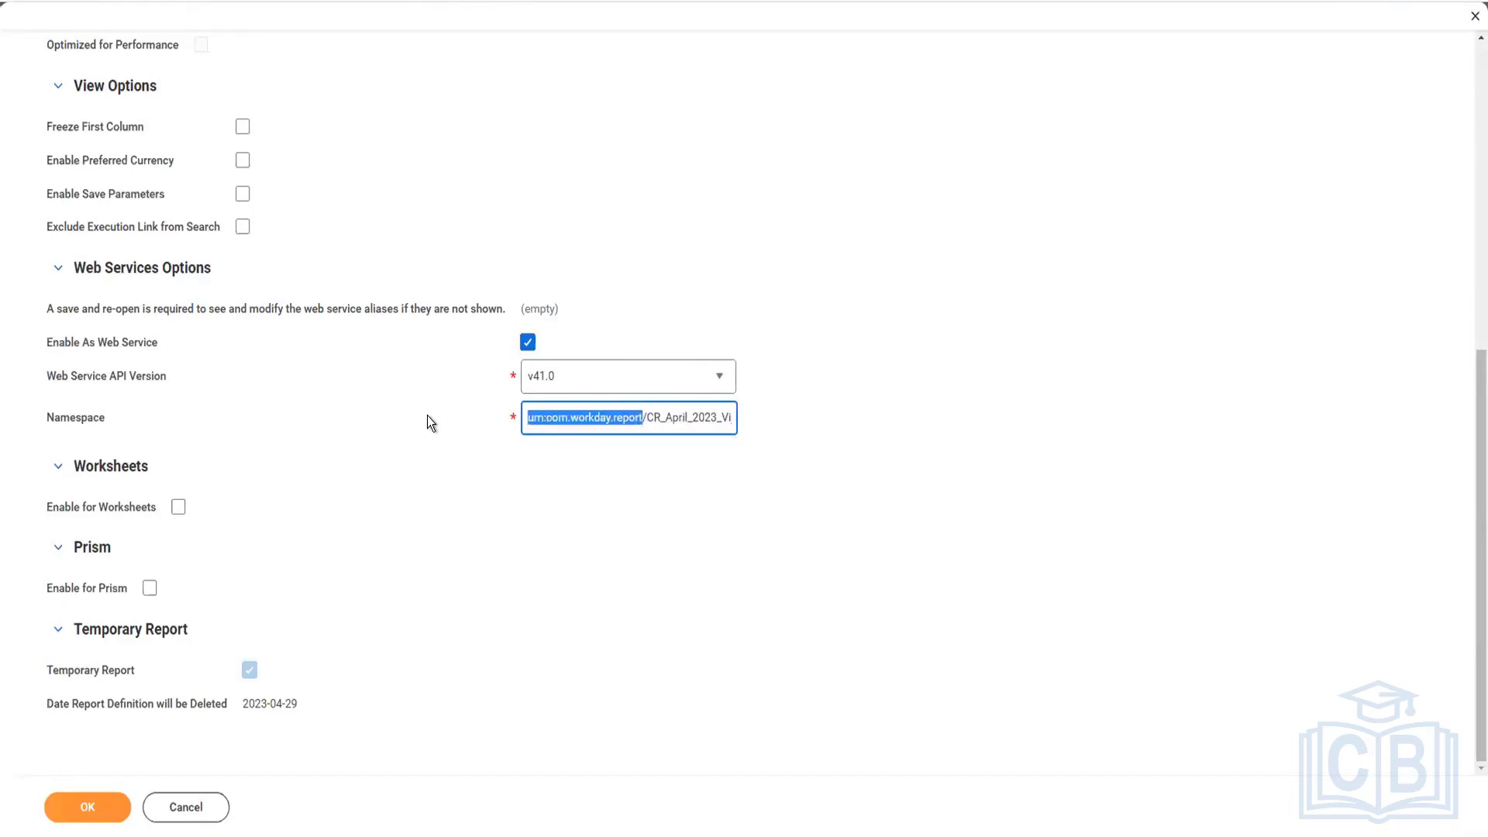
pyautogui.click(644, 427)
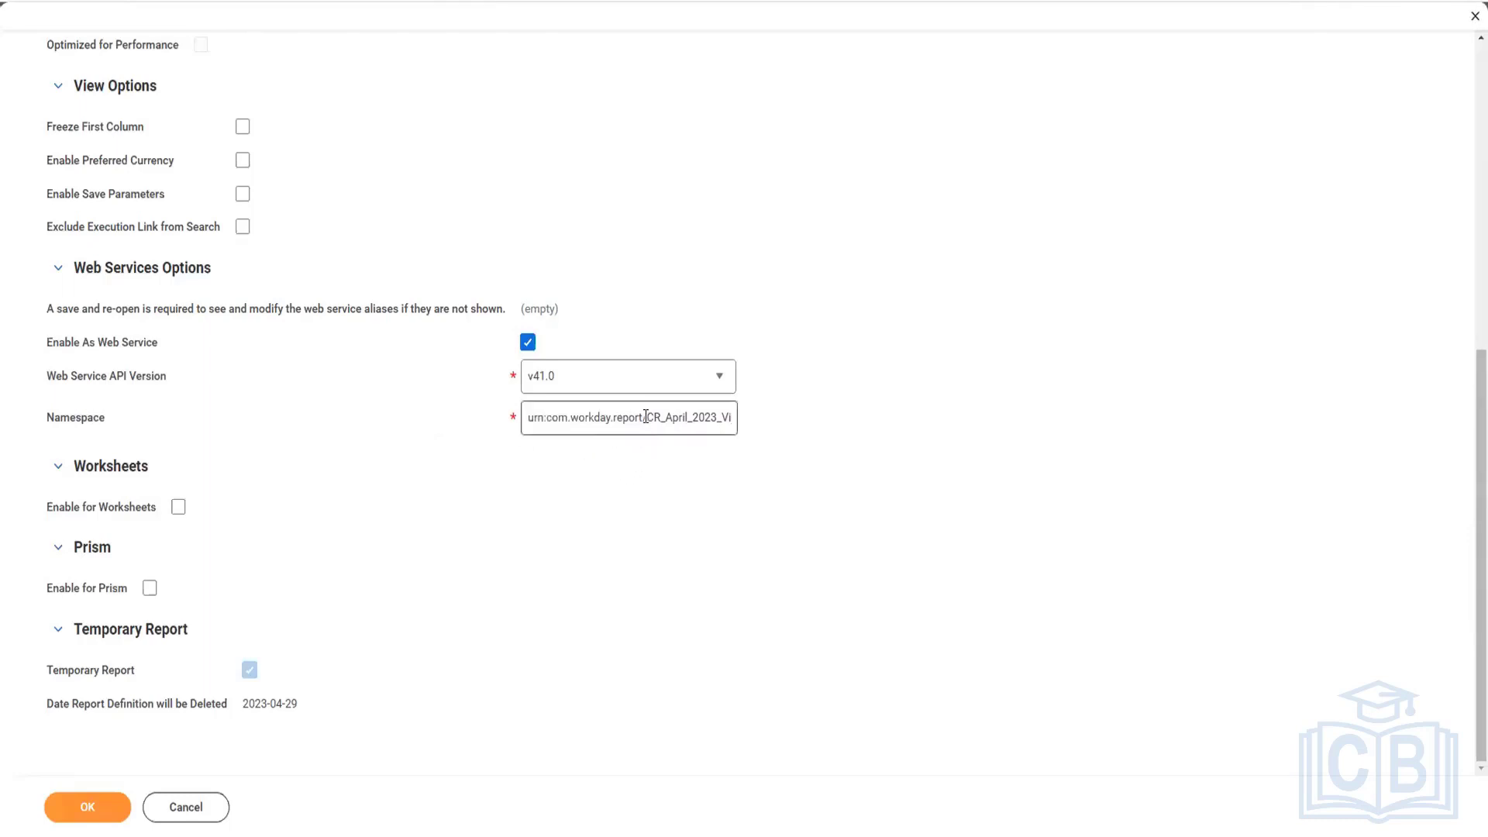
pyautogui.moveTo(646, 417); pyautogui.dragTo(738, 419)
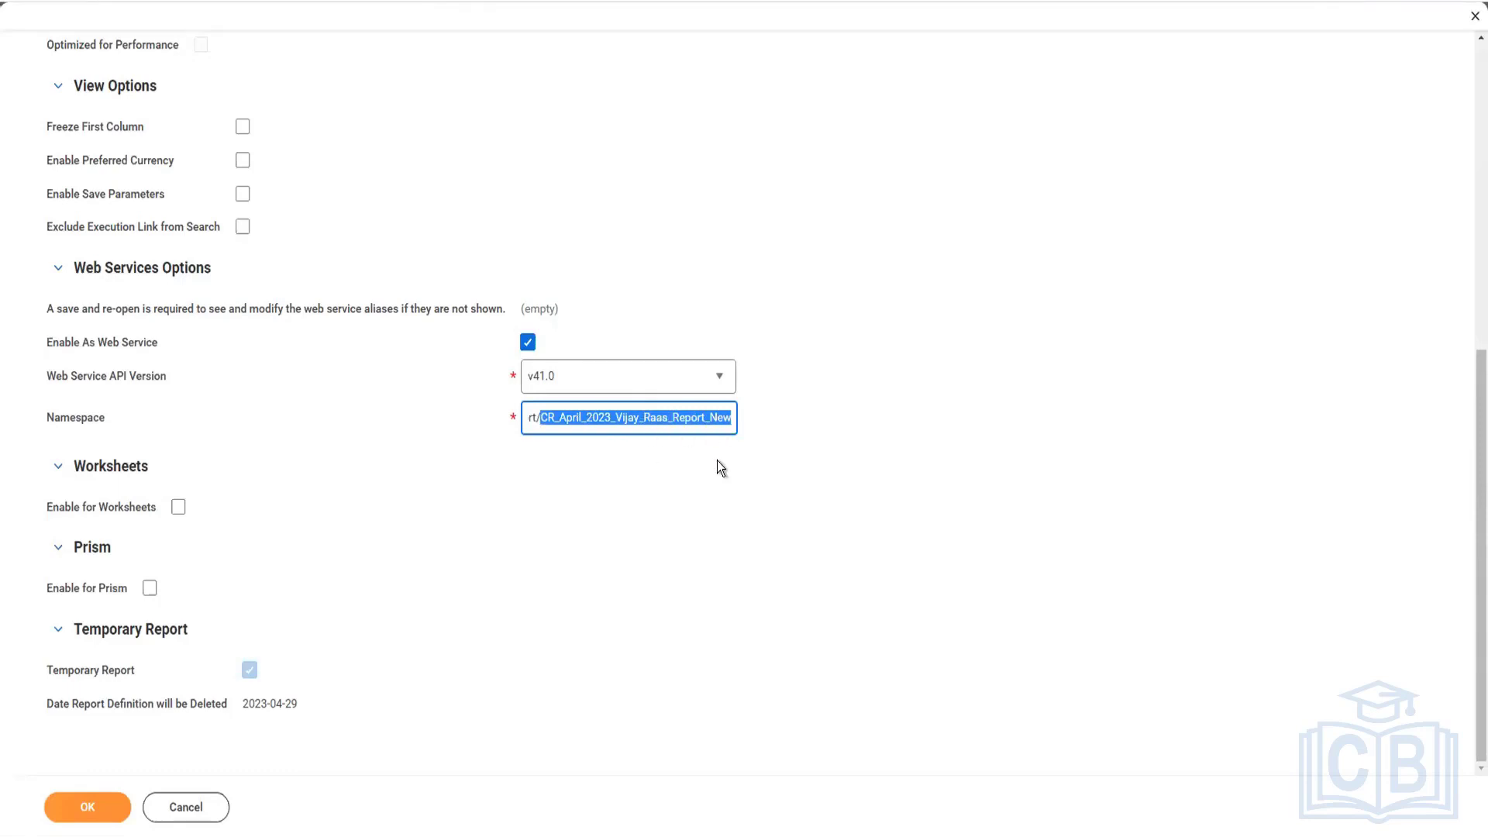
pyautogui.click(717, 425)
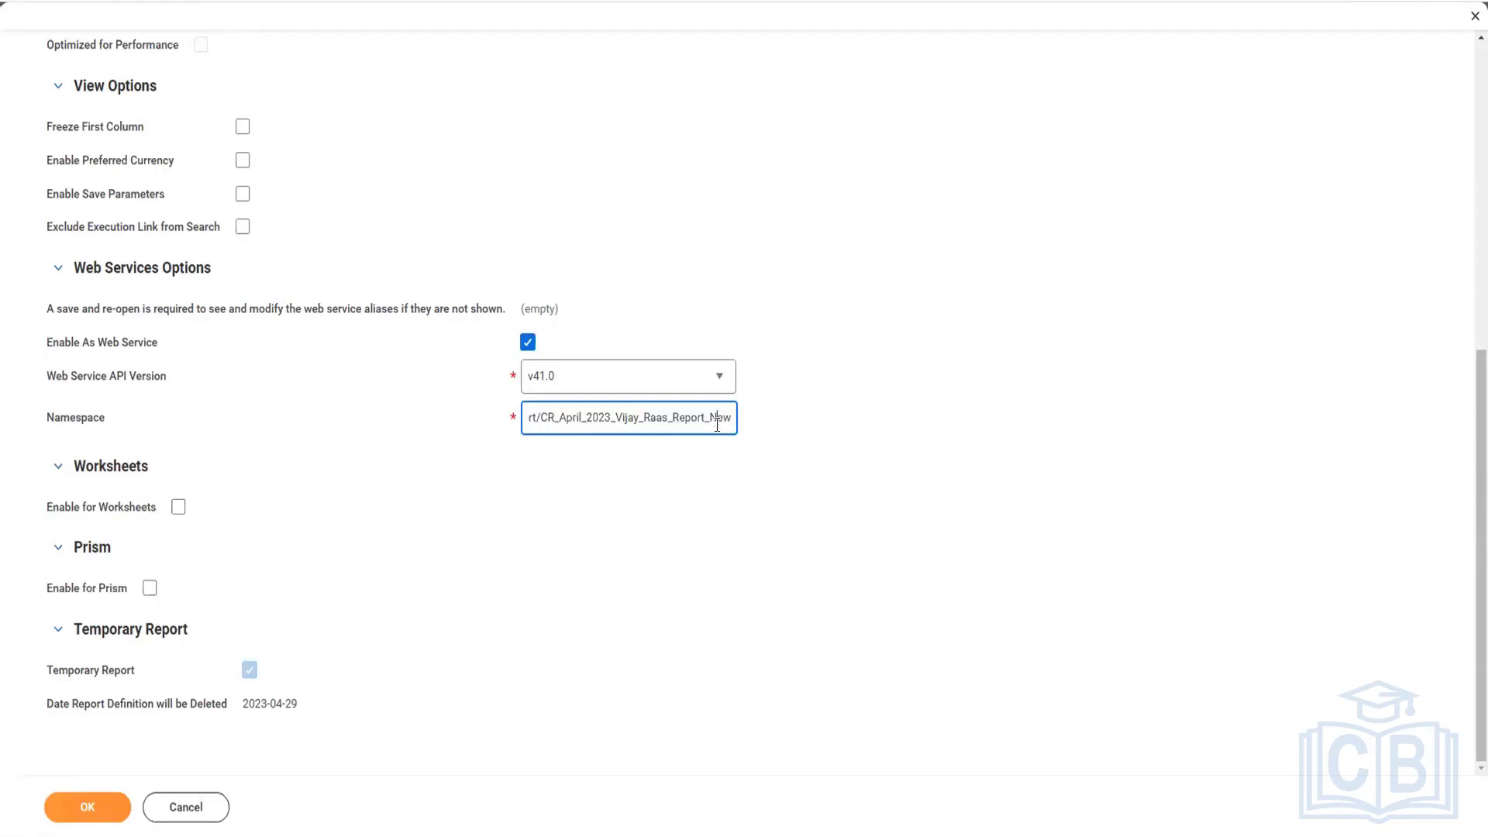
pyautogui.click(802, 419)
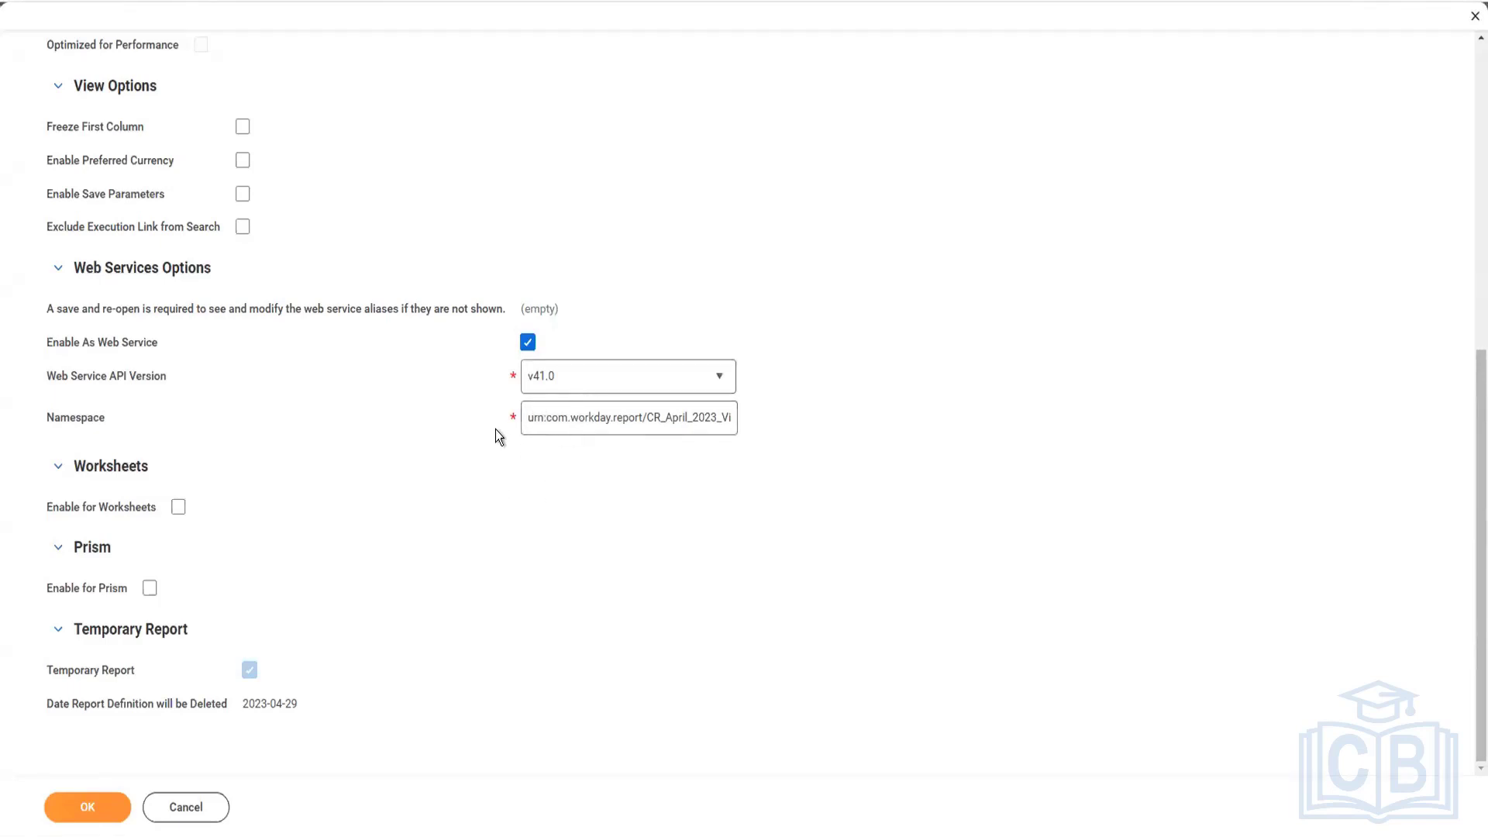
# Review the report's column fields with their heading overrides and XML aliases, including the blank heading override for Hire Date.
pyautogui.scroll(5, 496, 430)
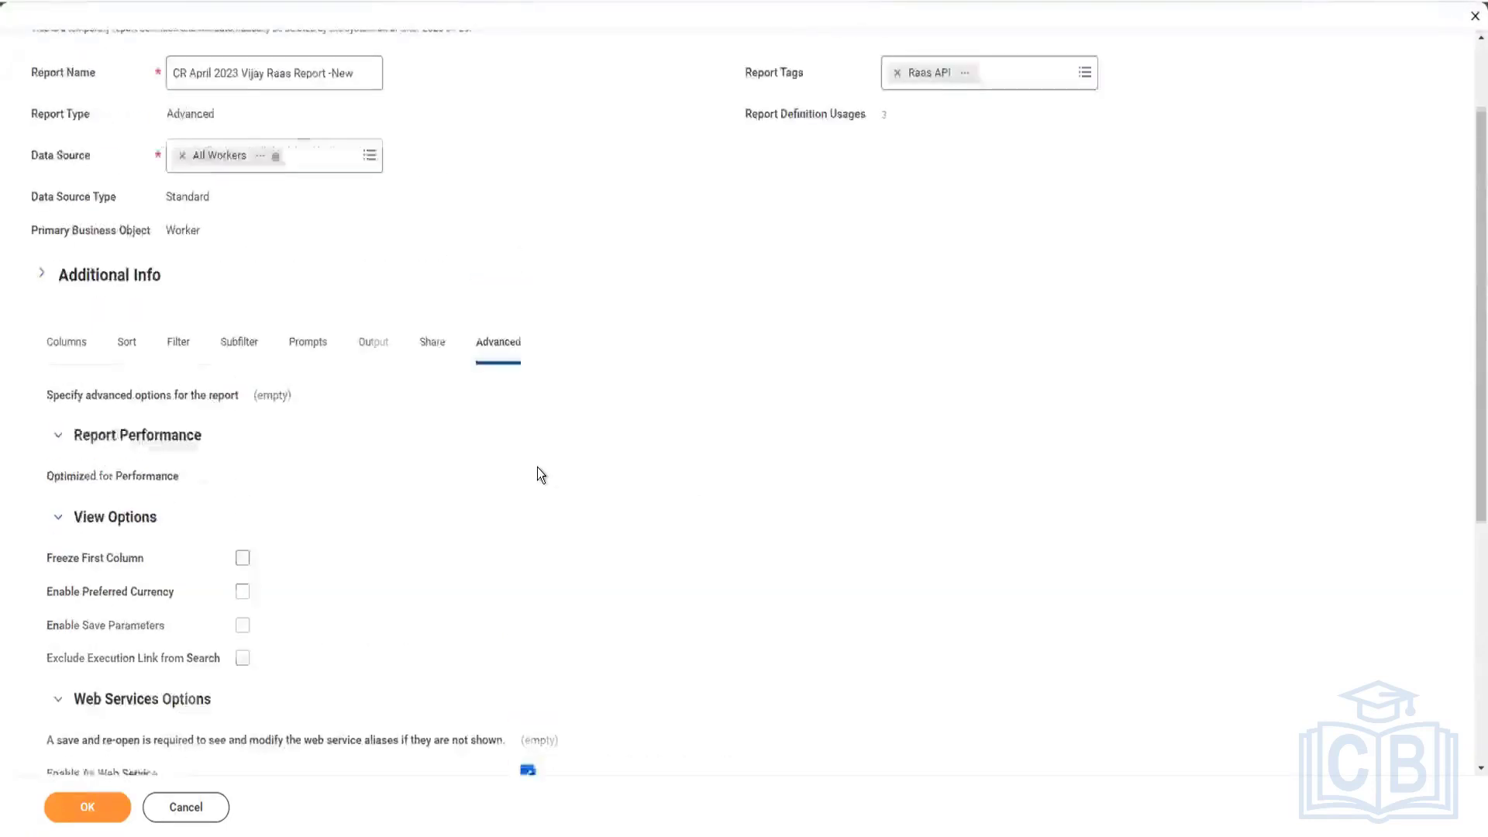
pyautogui.scroll(2, 539, 469)
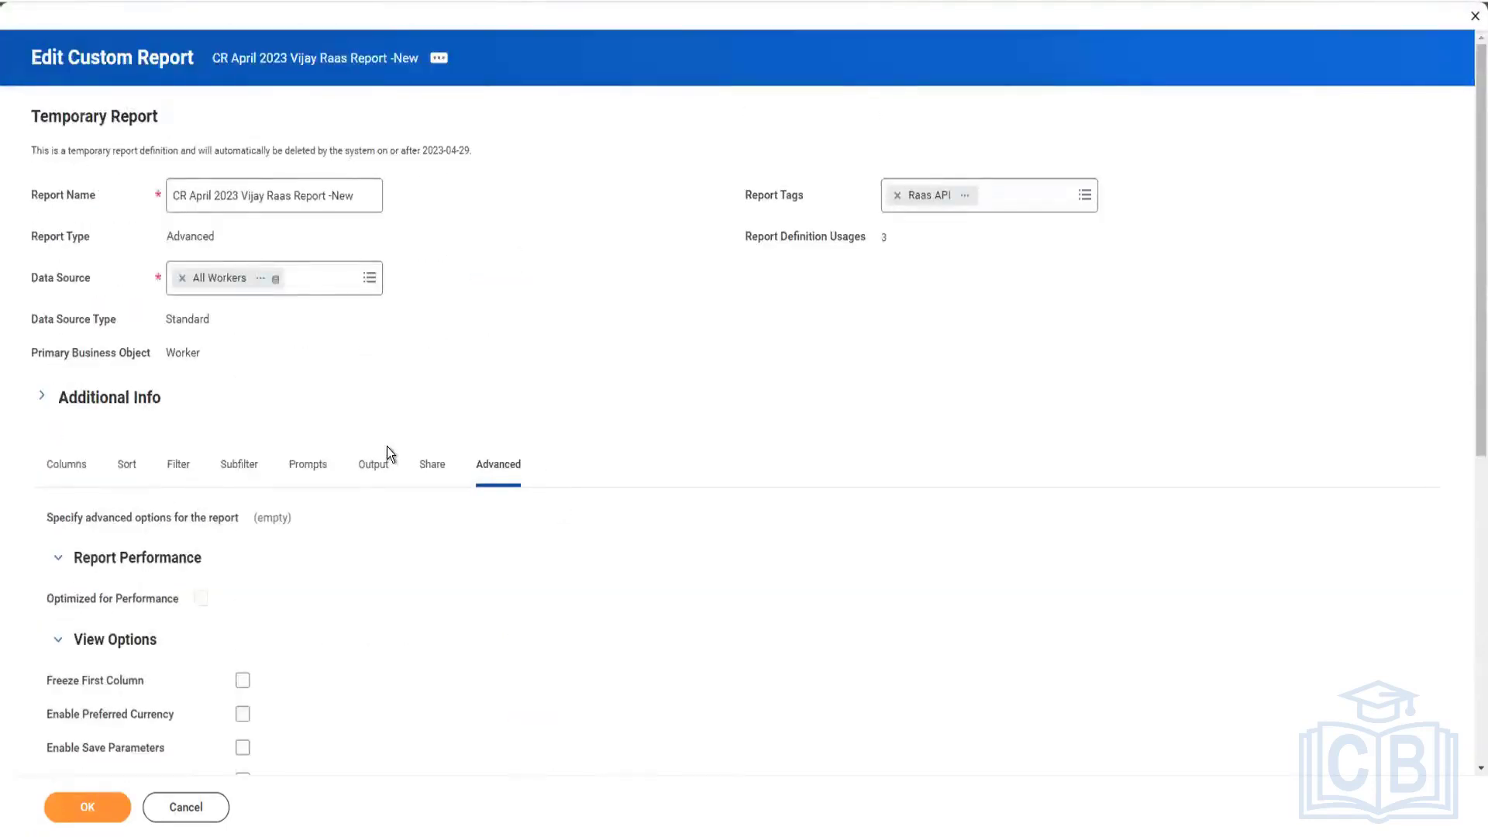
pyautogui.click(75, 469)
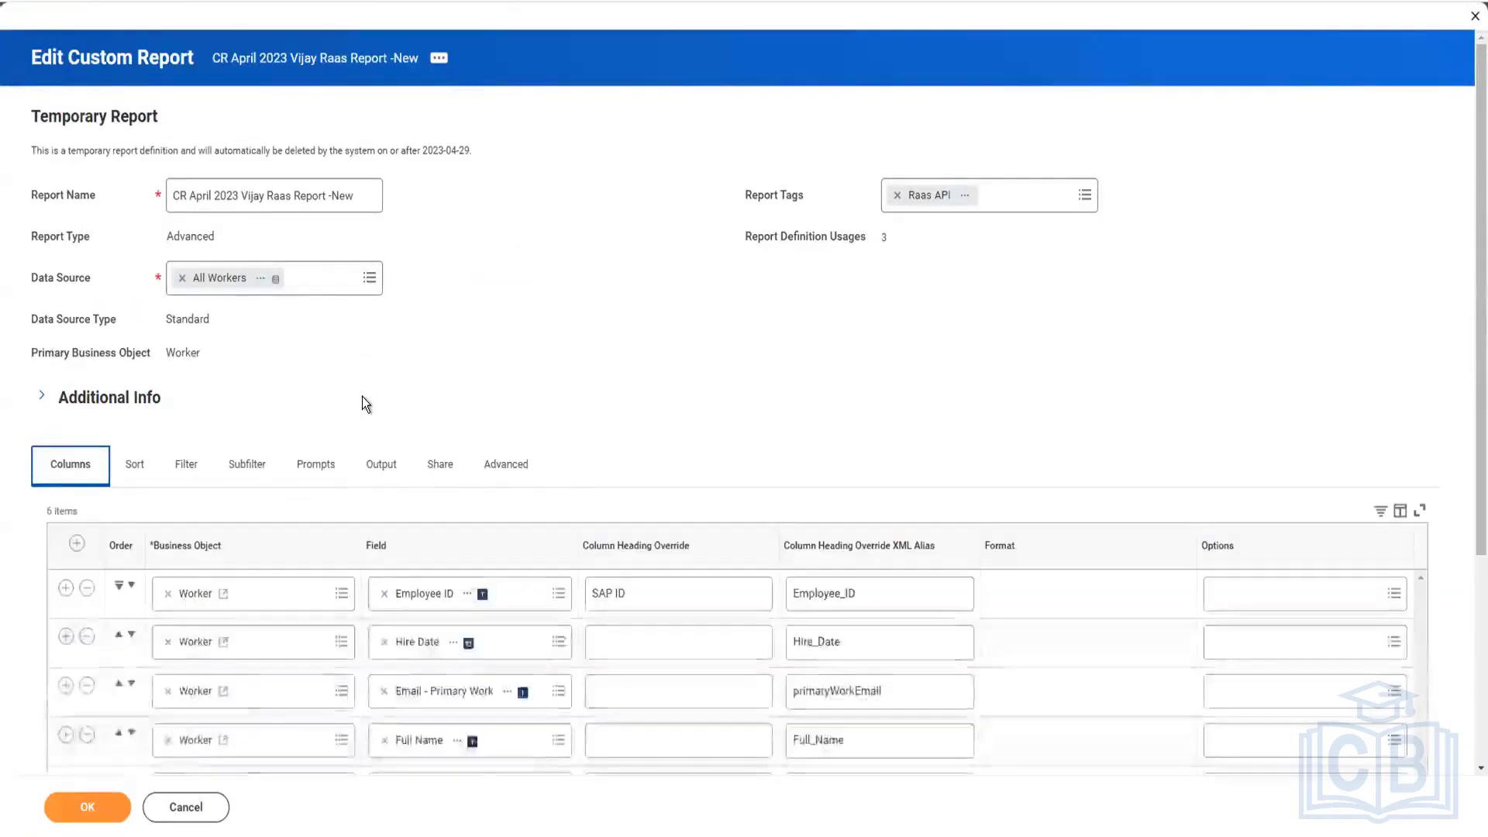
pyautogui.scroll(-4, 450, 406)
pyautogui.scroll(4, 658, 482)
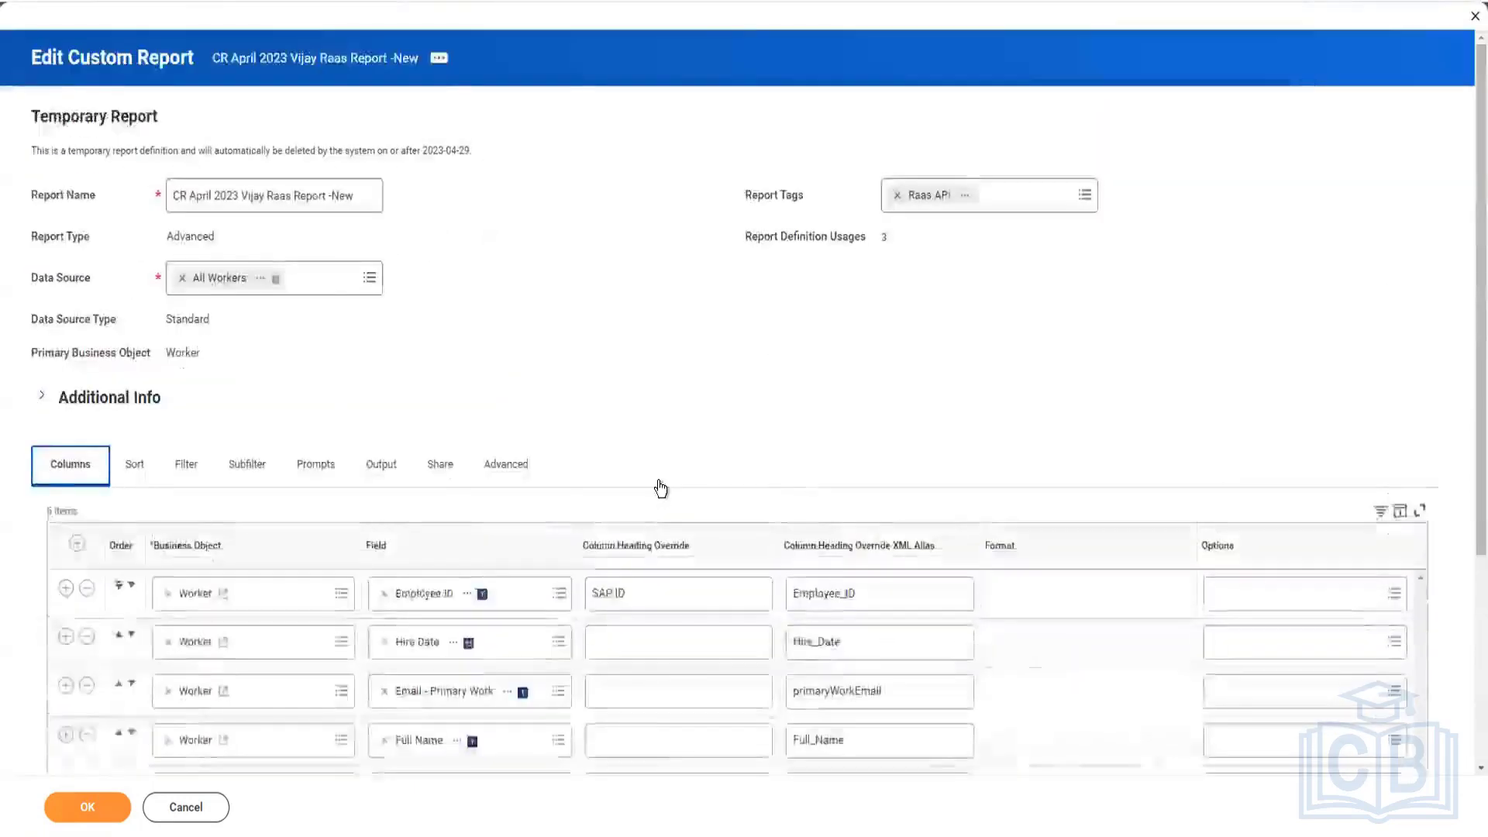
pyautogui.scroll(-4, 661, 488)
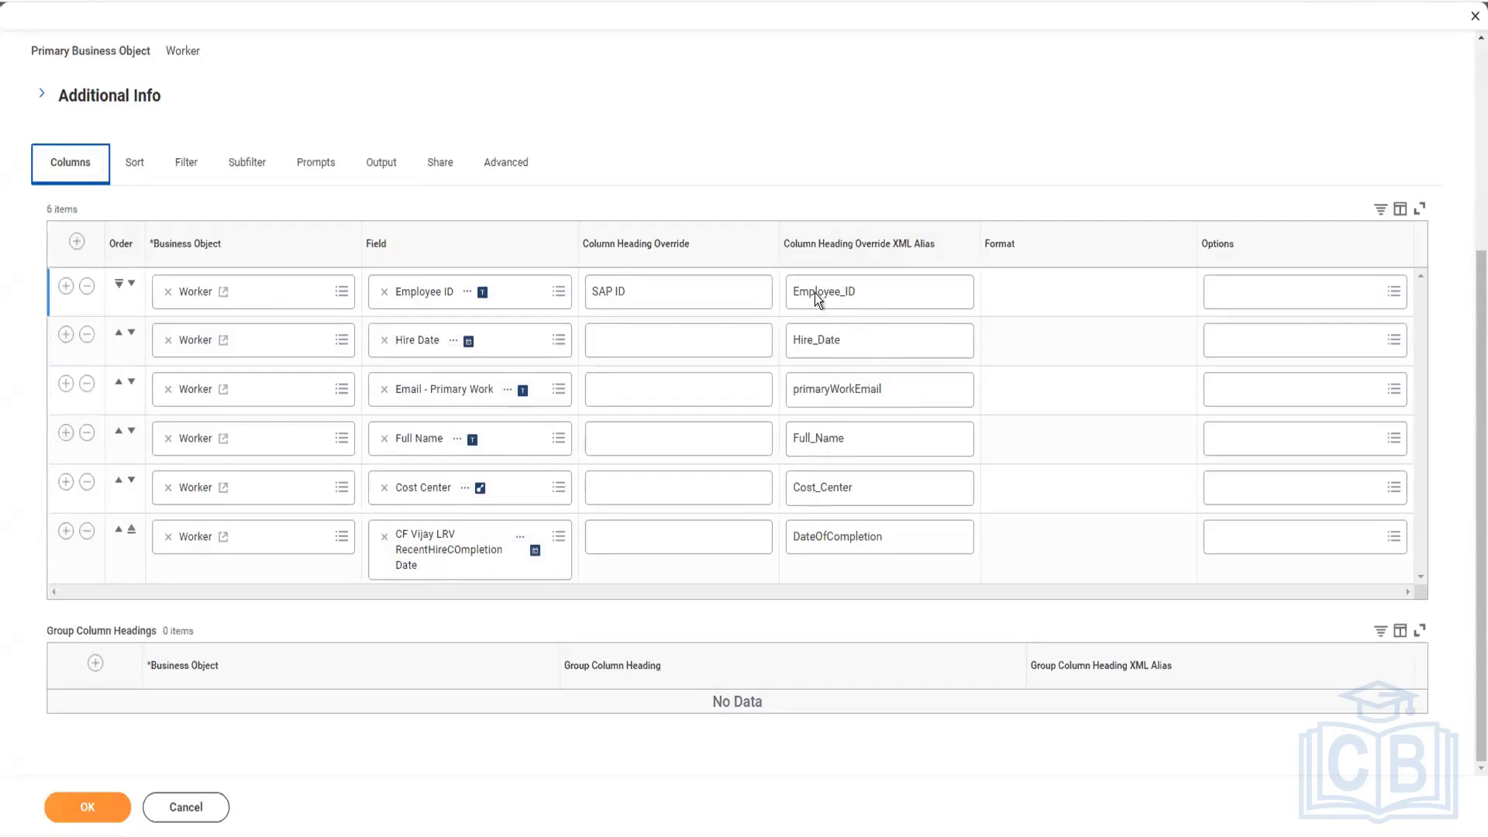
pyautogui.click(653, 353)
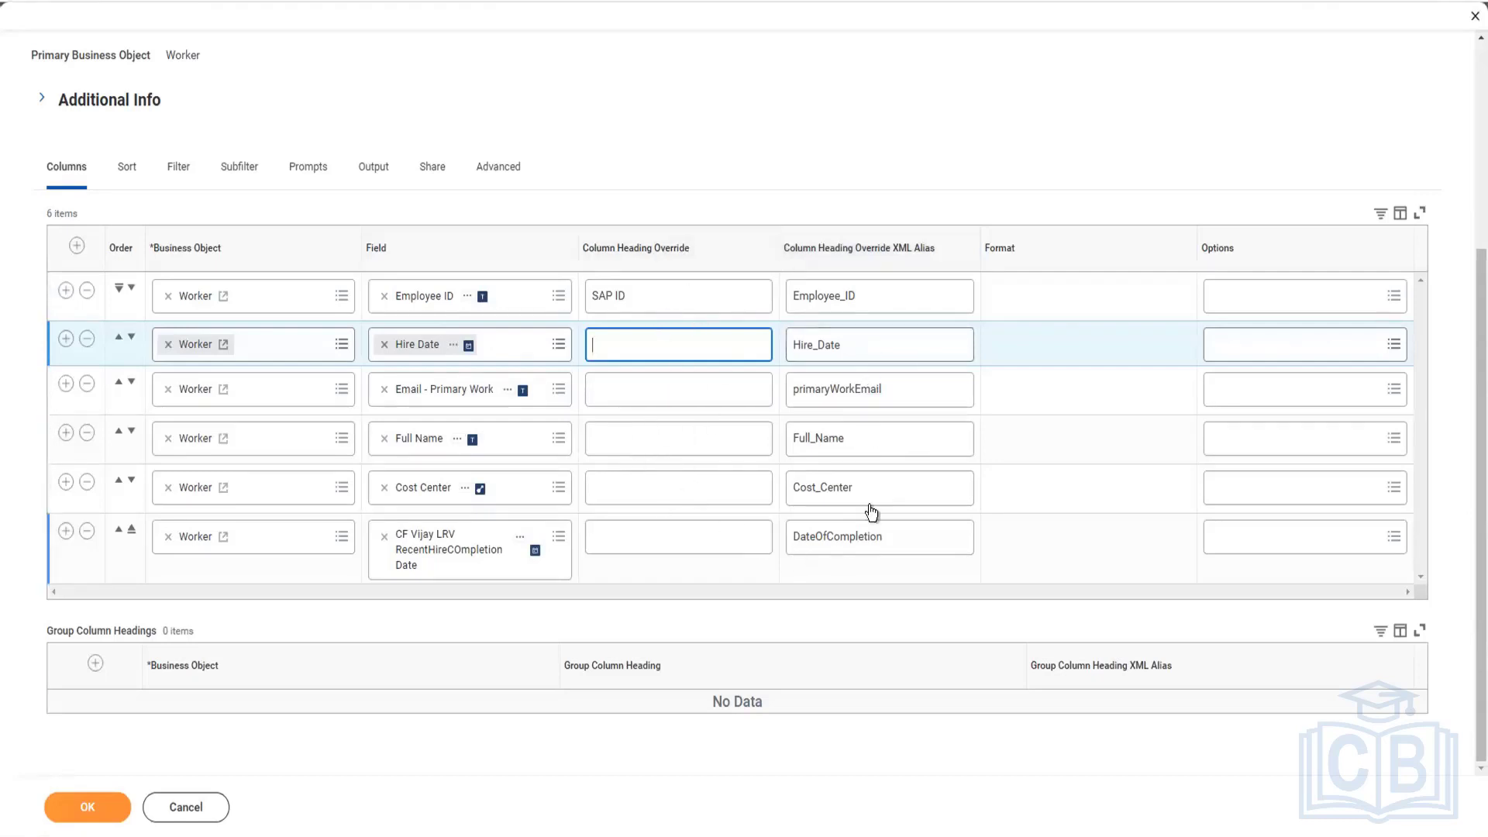
# Add a group column heading row and a new report column row with Dependents as its business object.
pyautogui.click(95, 665)
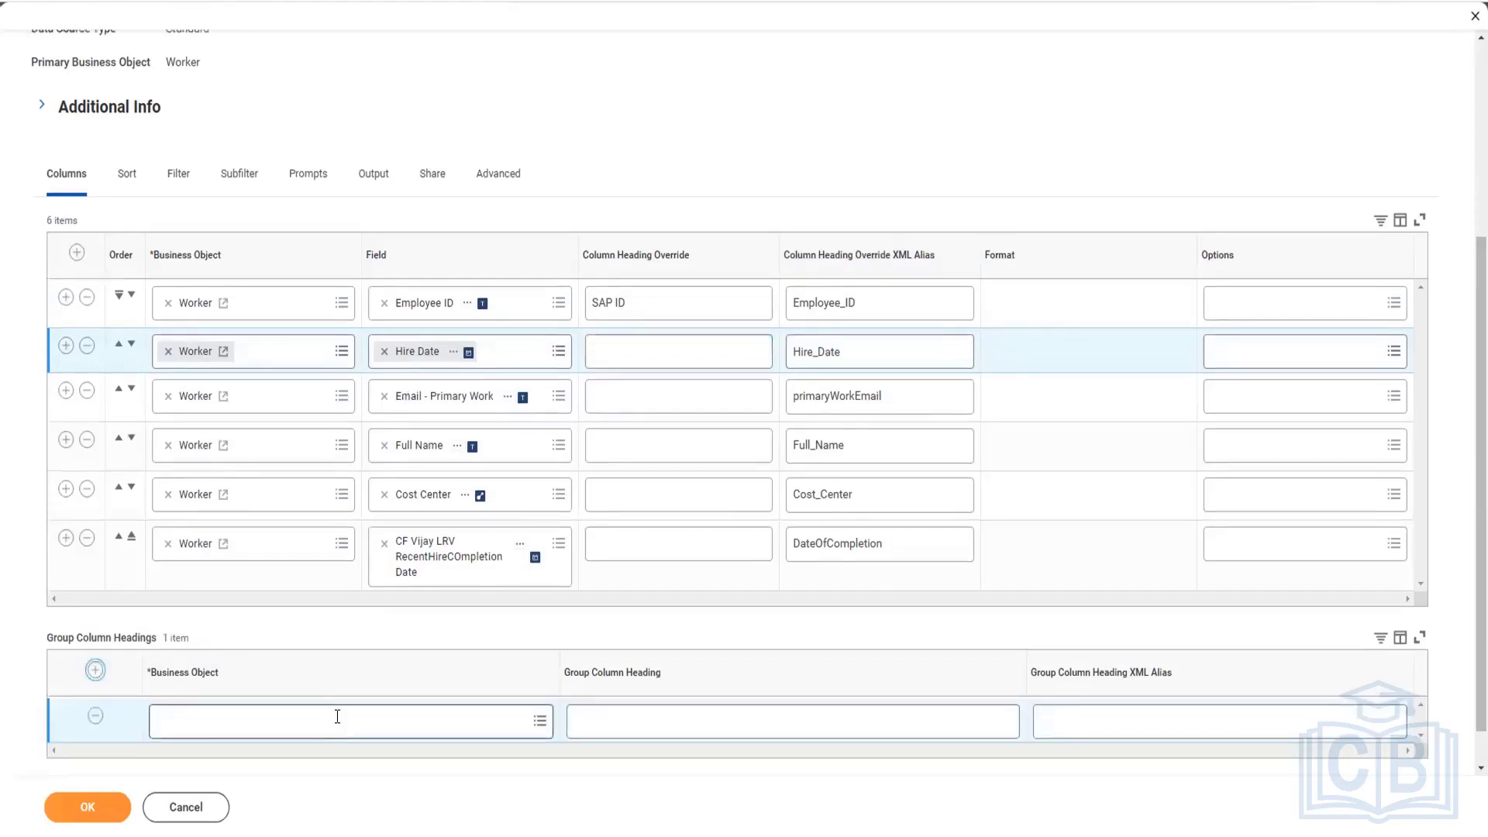
pyautogui.click(338, 724)
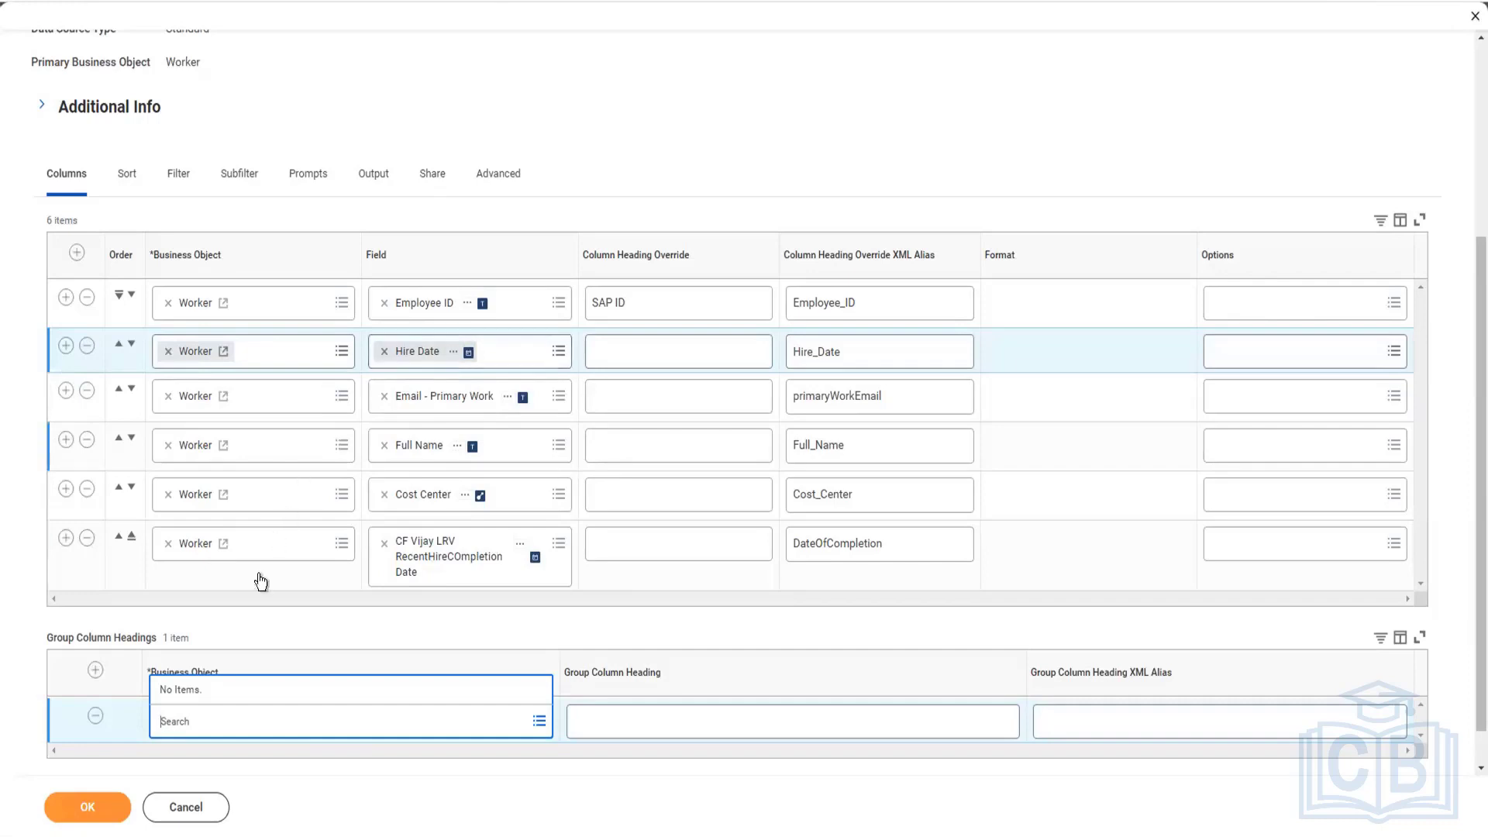
pyautogui.click(66, 541)
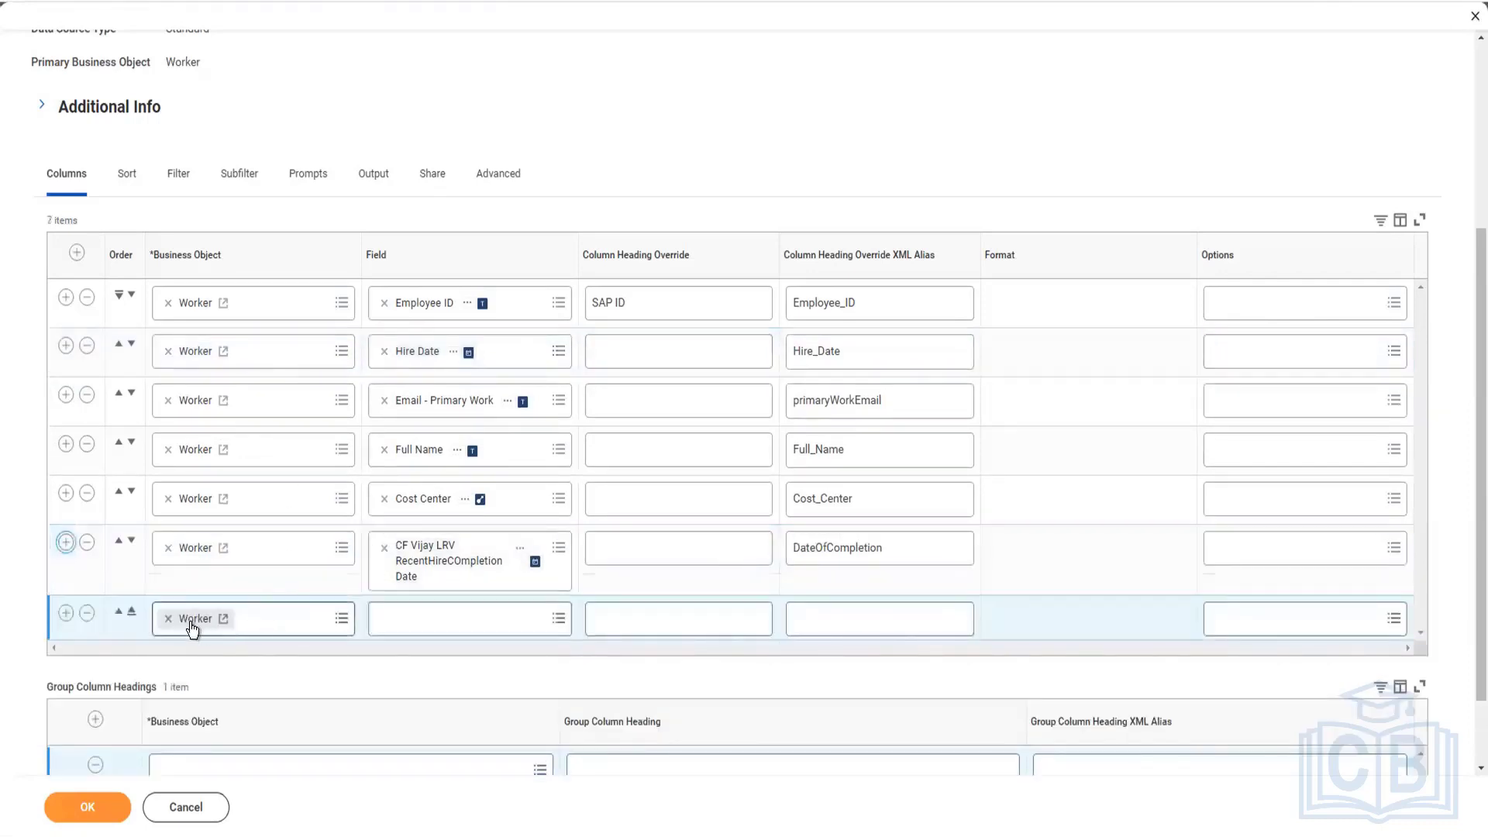
pyautogui.click(169, 620)
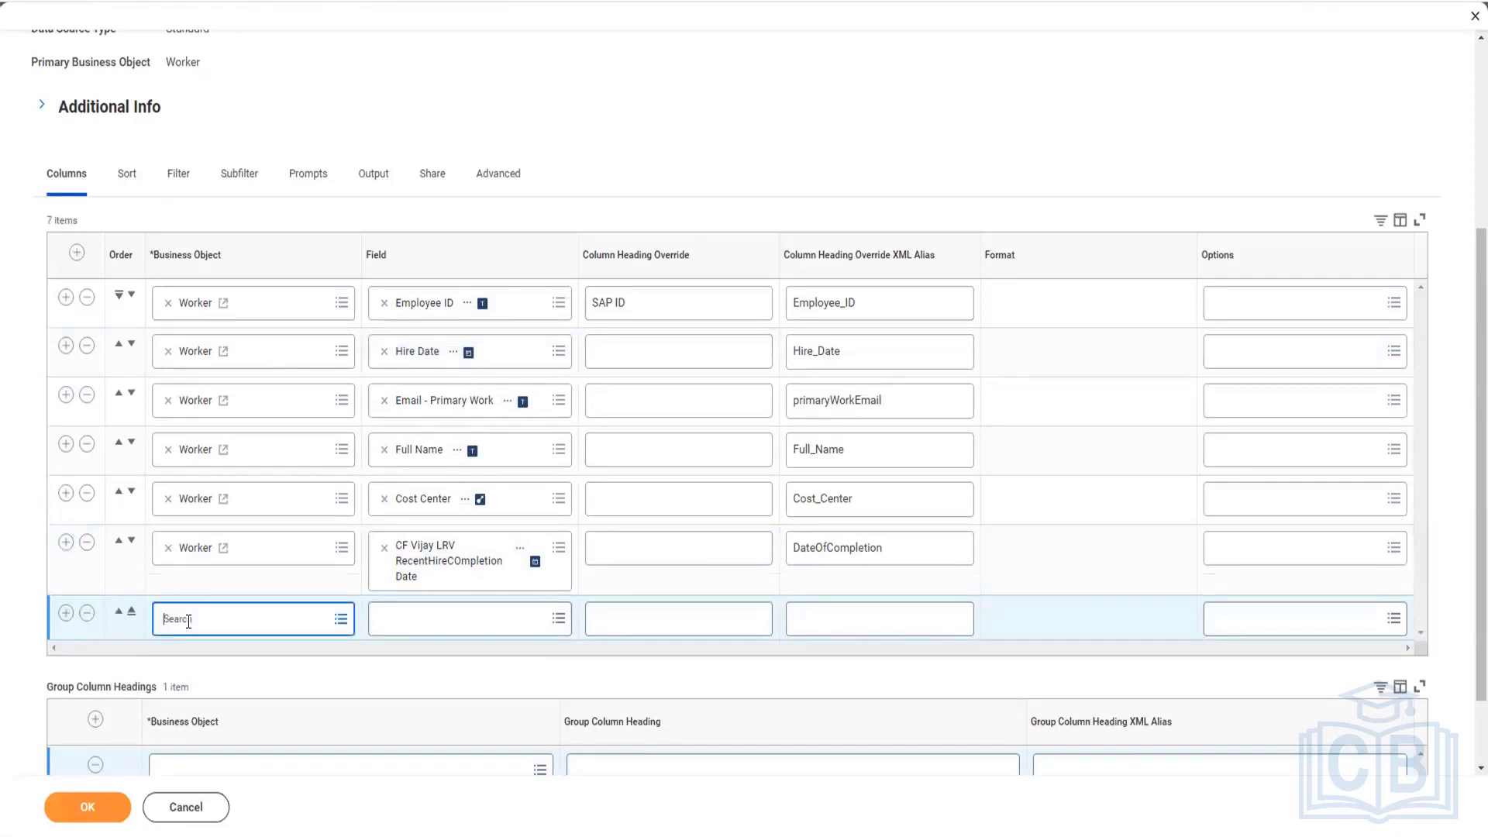
pyautogui.write('dependent')
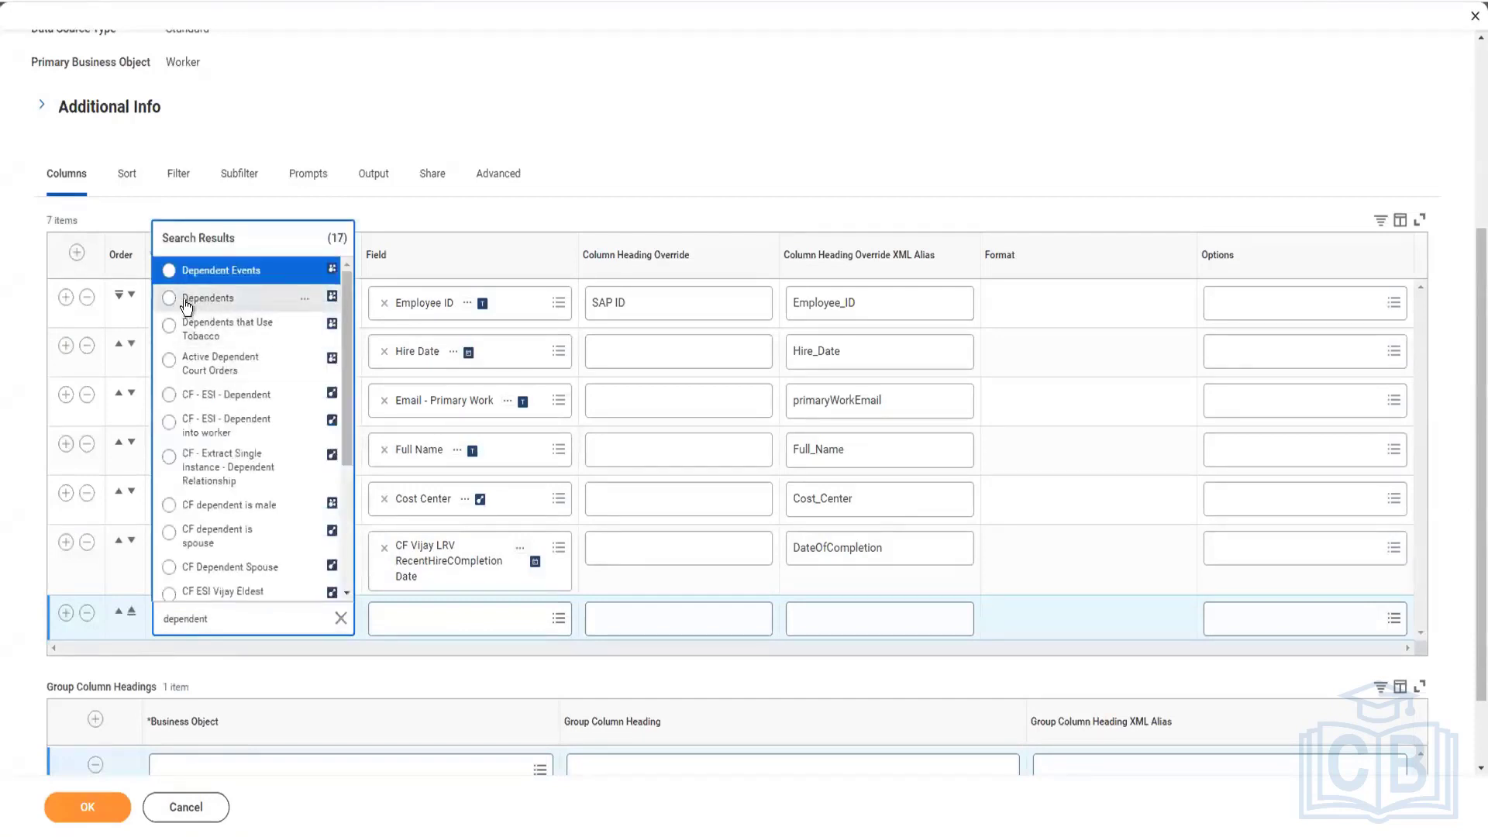
pyautogui.click(186, 302)
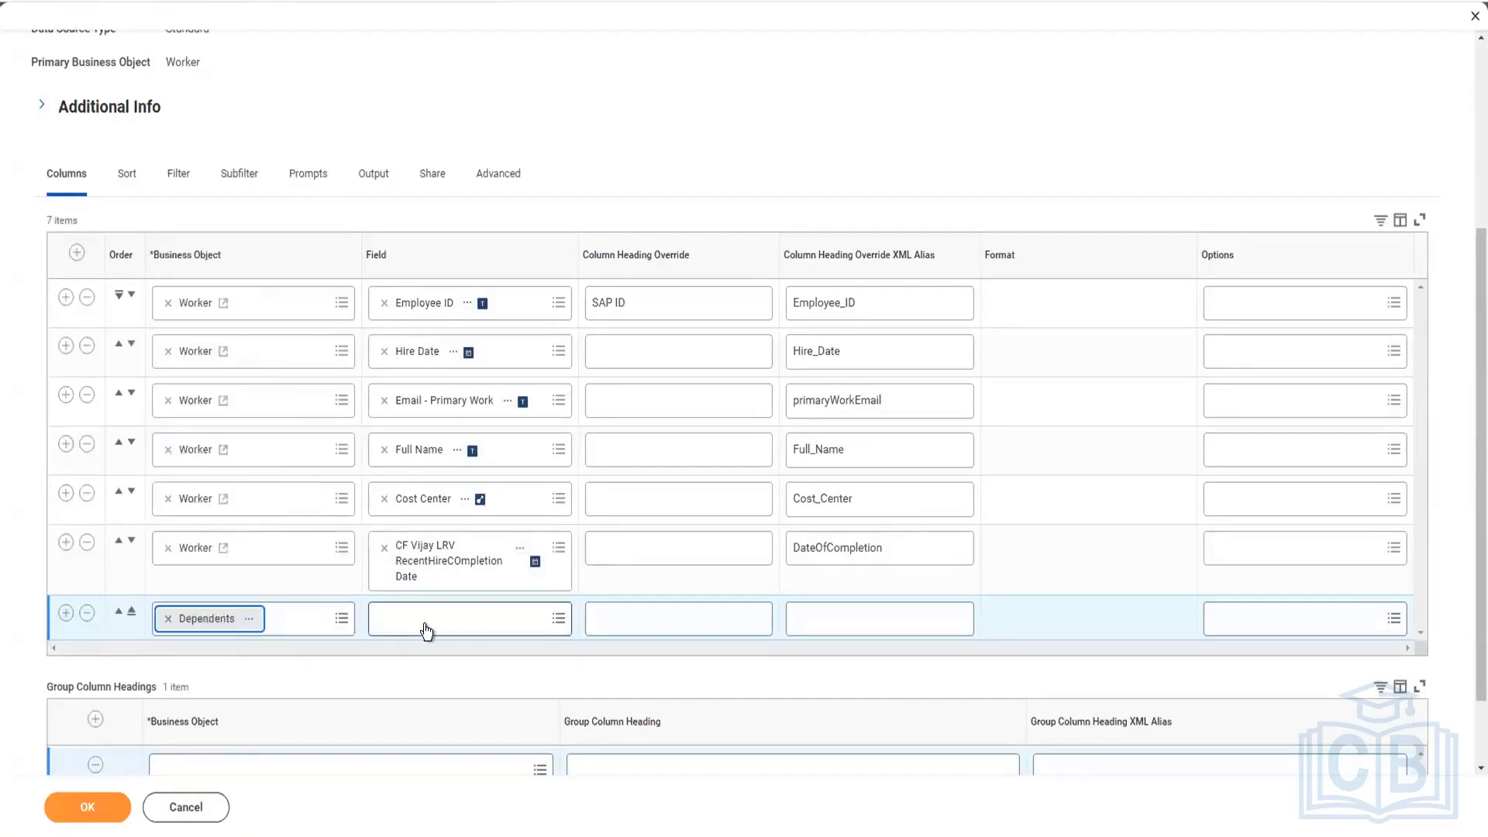
# Assign the Dependents business object to the group column heading row and examine its heading and XML alias.
pyautogui.scroll(-1, 342, 737)
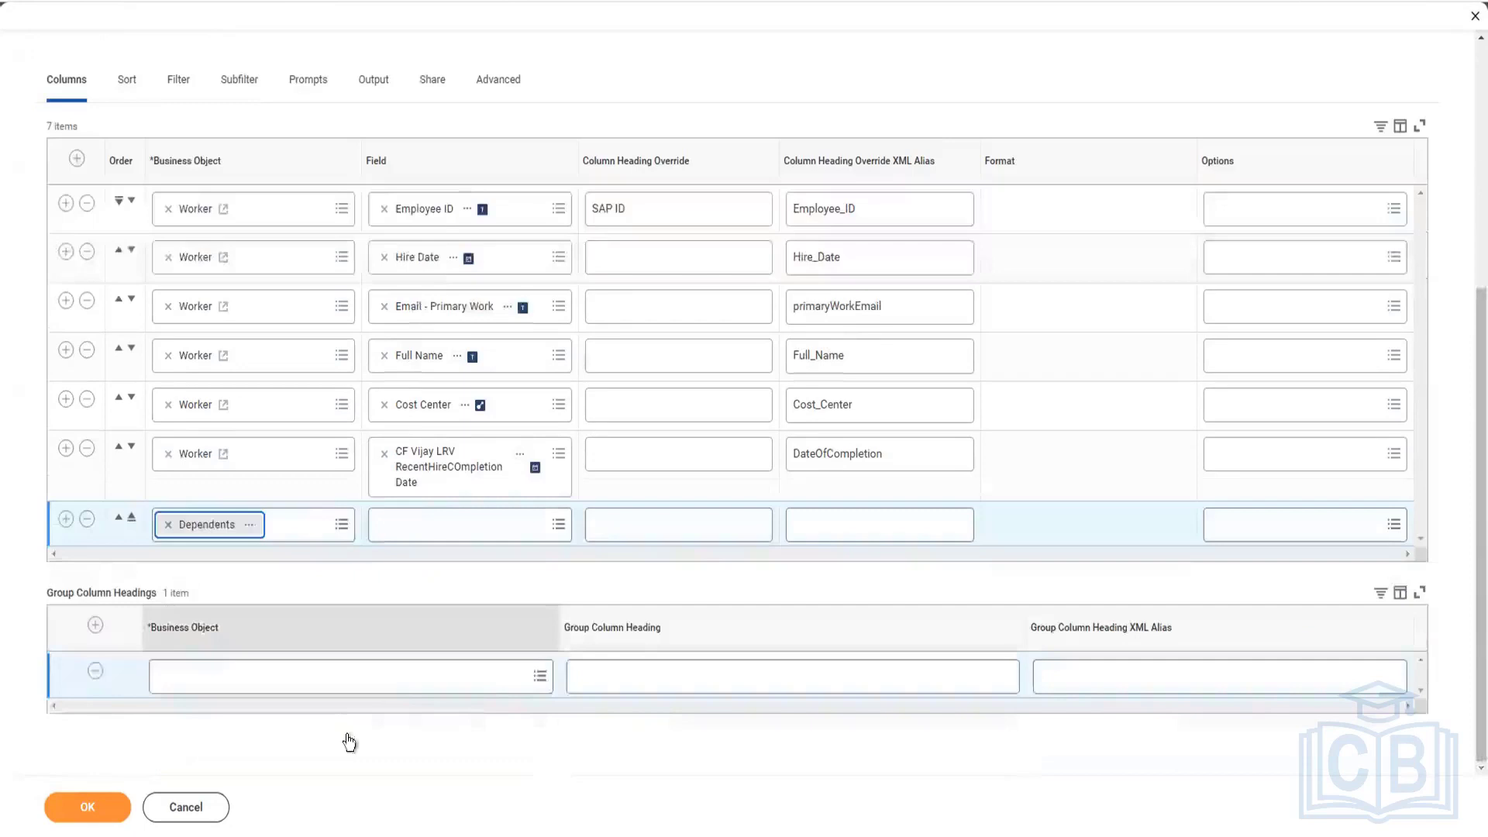
pyautogui.click(521, 675)
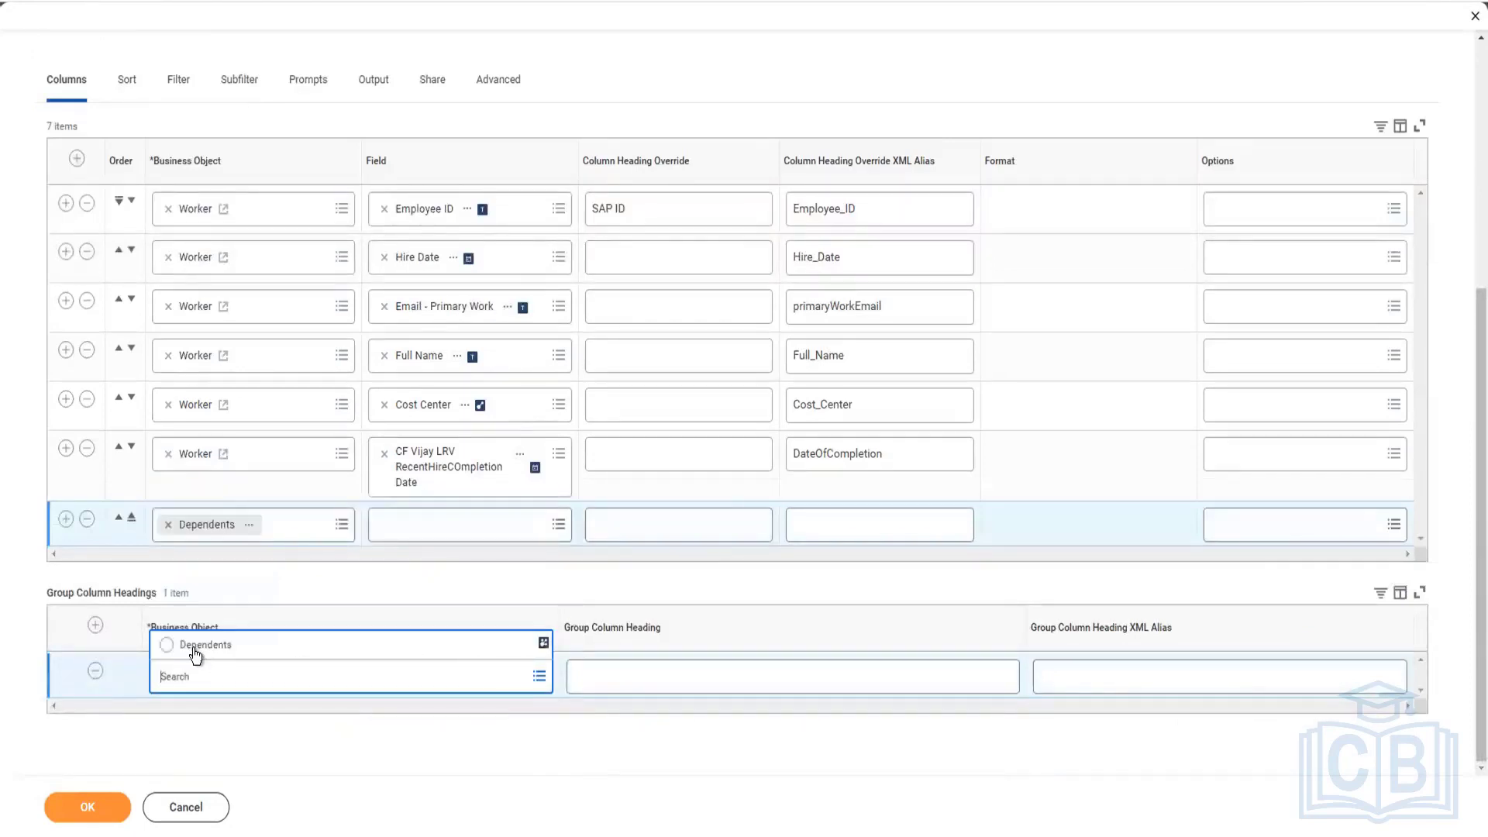
pyautogui.click(196, 656)
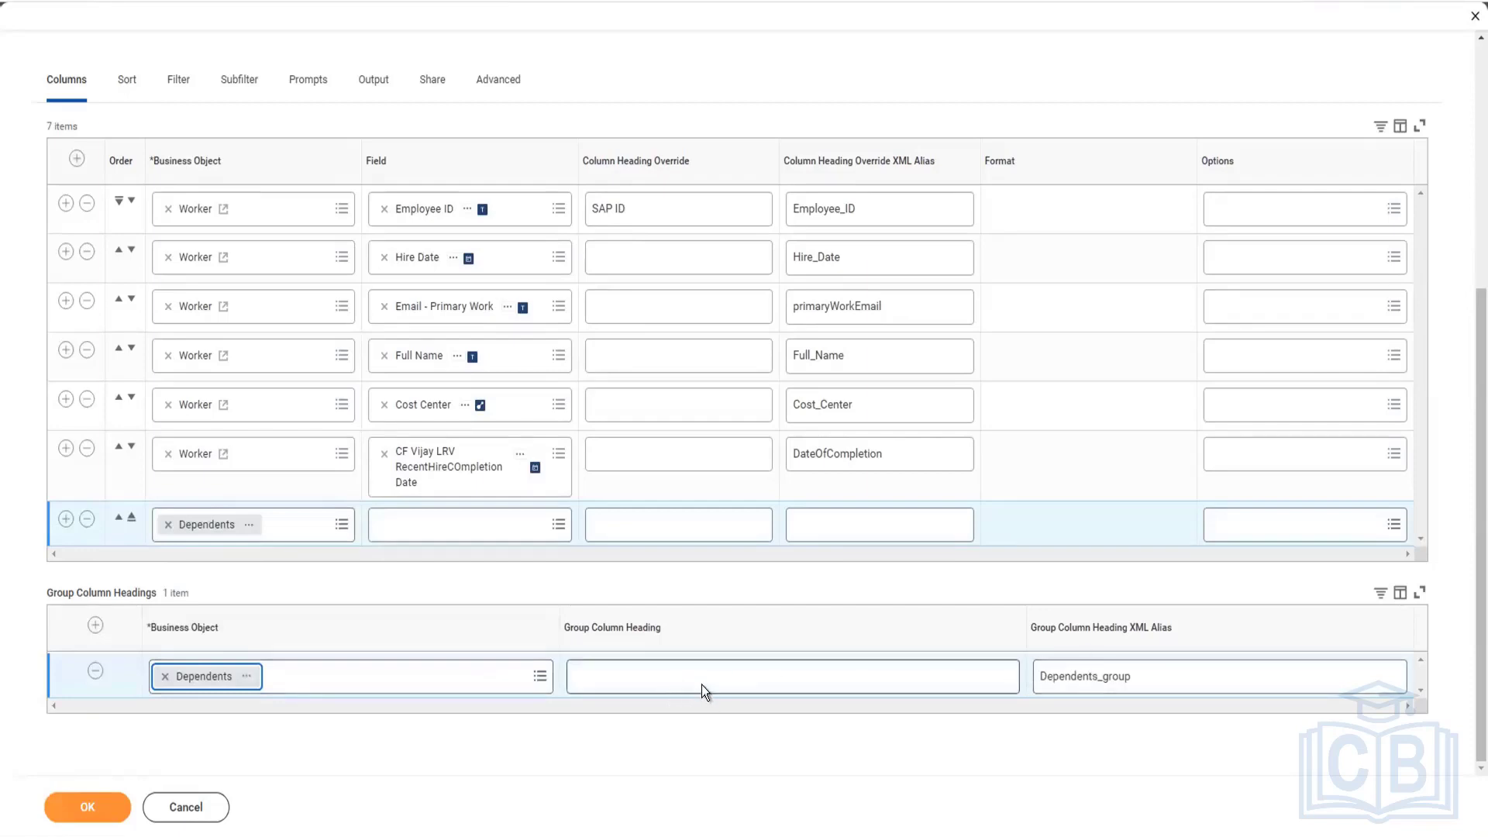
pyautogui.click(676, 673)
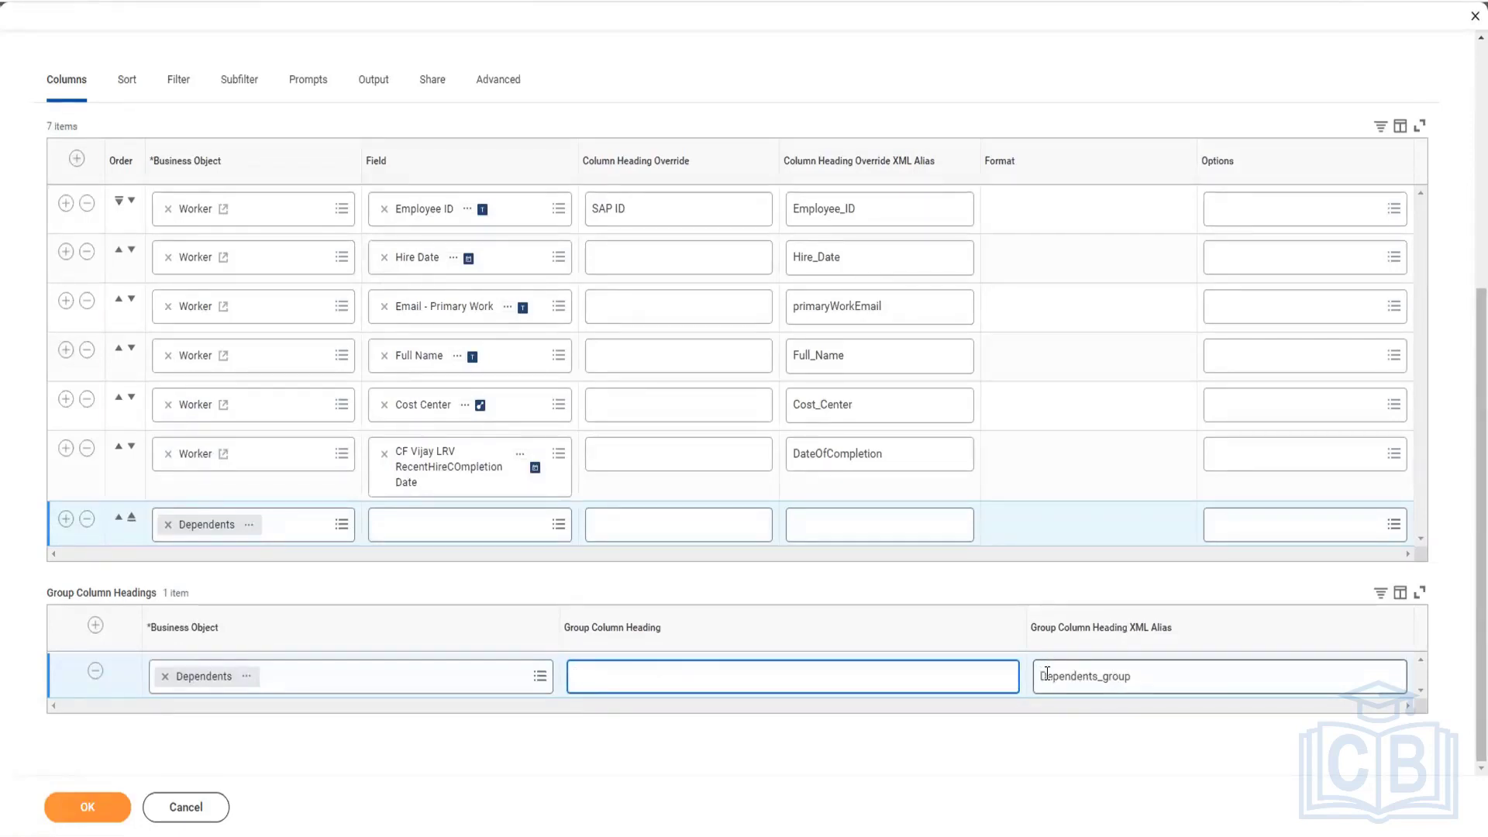
pyautogui.moveTo(1040, 676); pyautogui.dragTo(1133, 676)
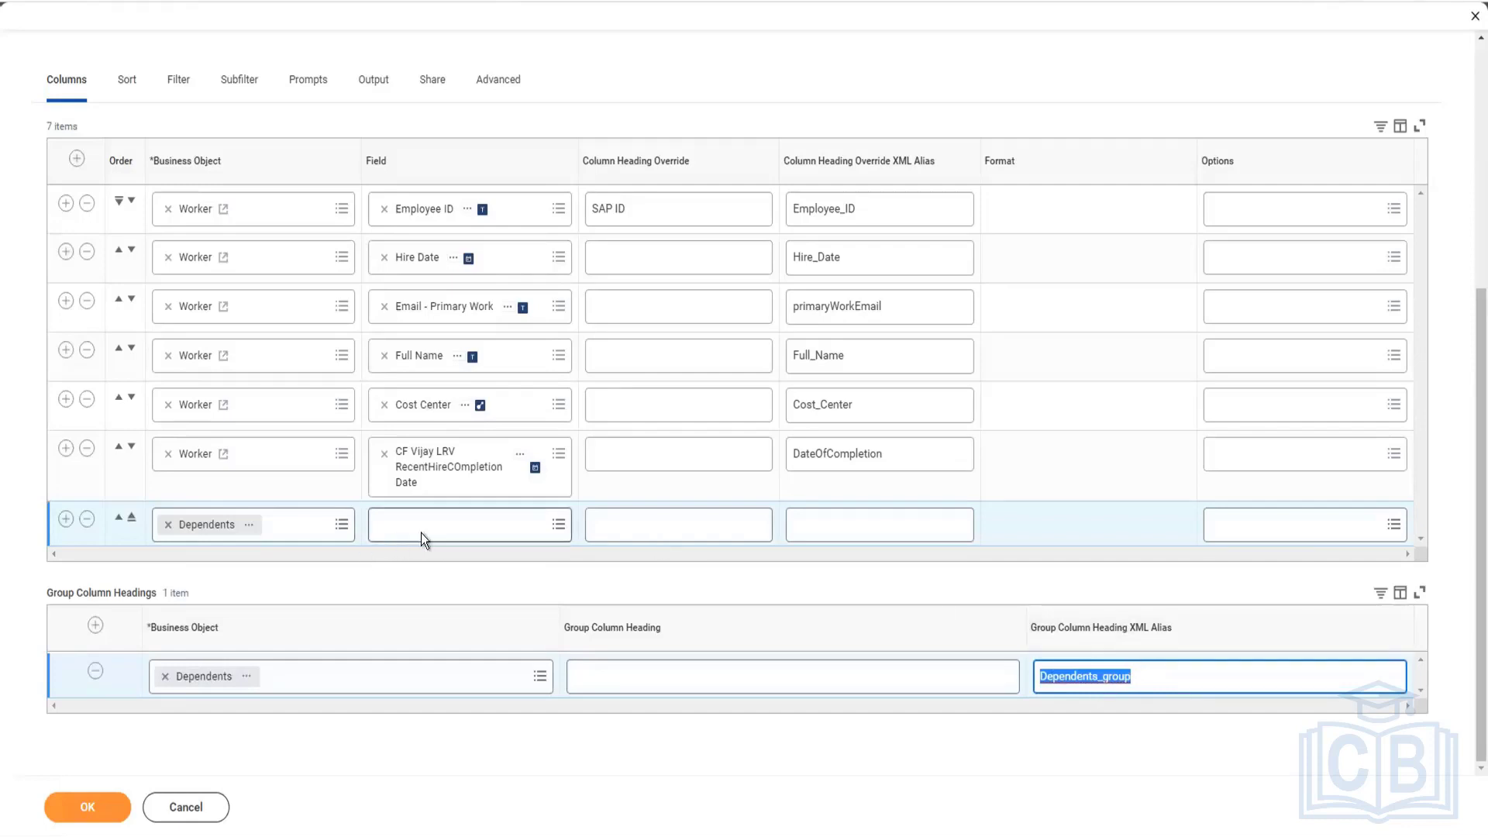
# Check the field choices for the Dependents column, and remove that column row and the Dependents group column heading row.
pyautogui.click(446, 527)
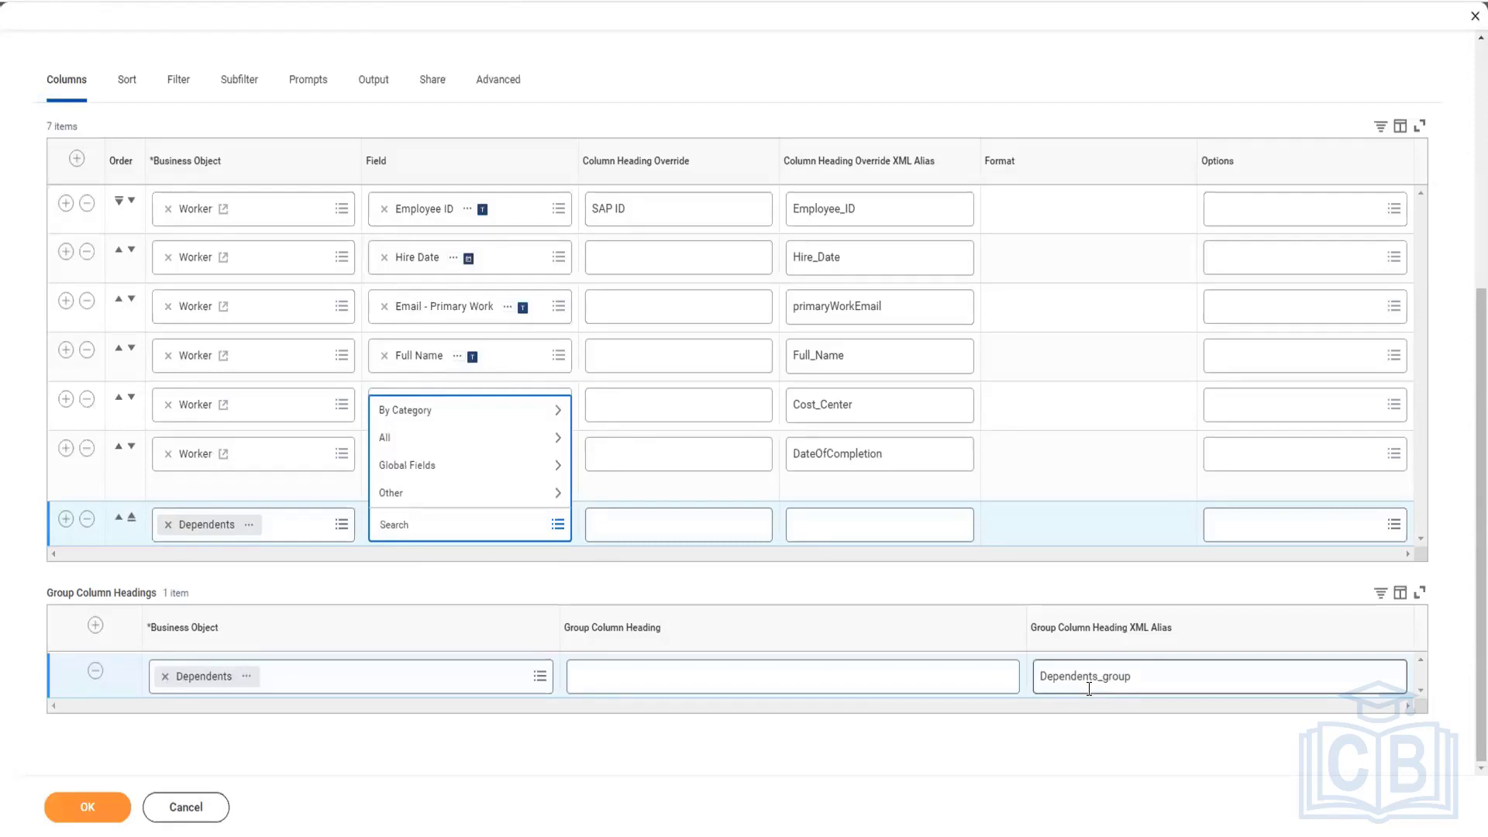
pyautogui.click(927, 571)
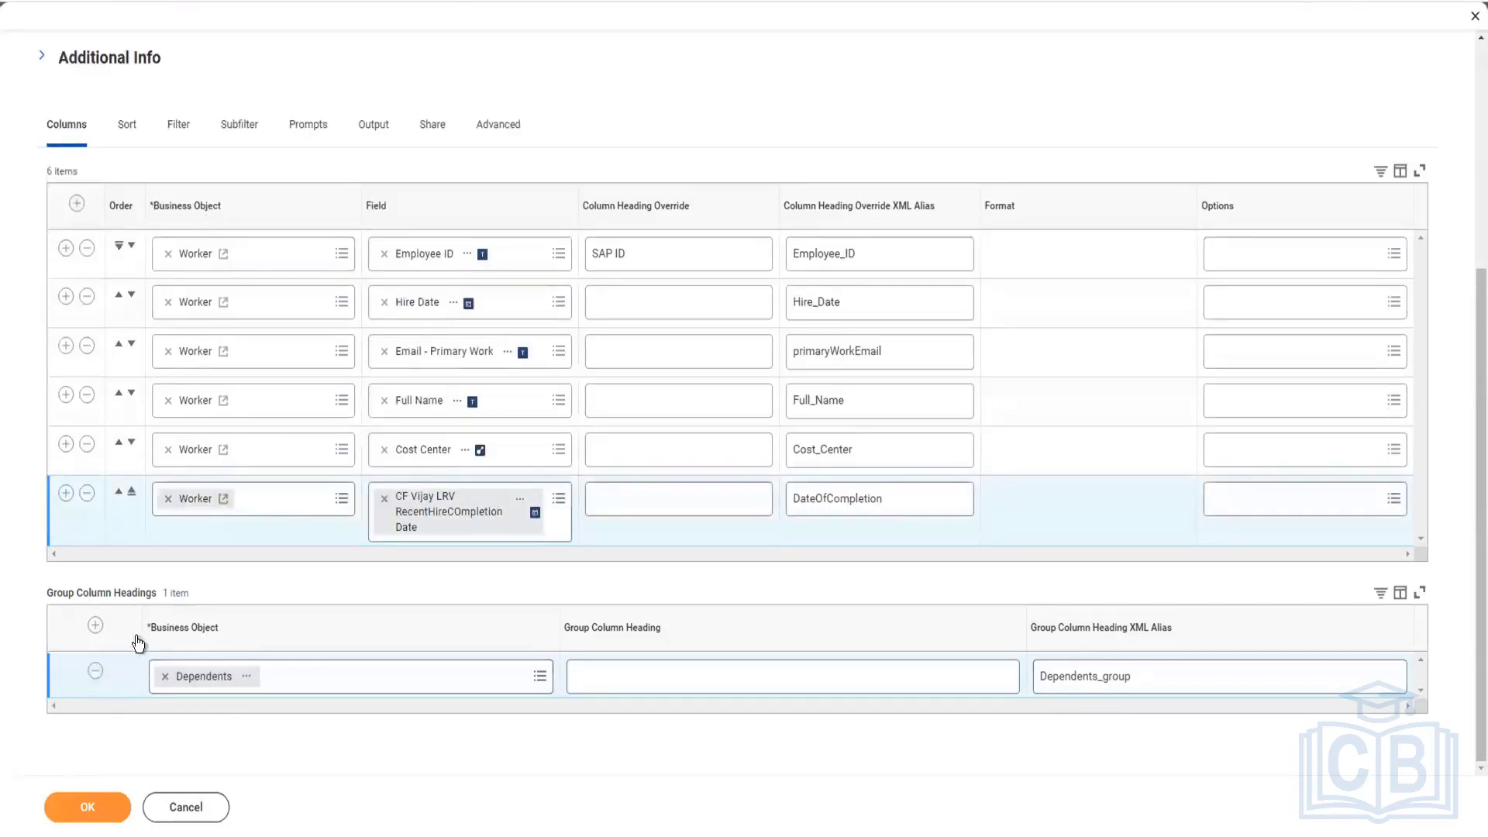
pyautogui.click(94, 671)
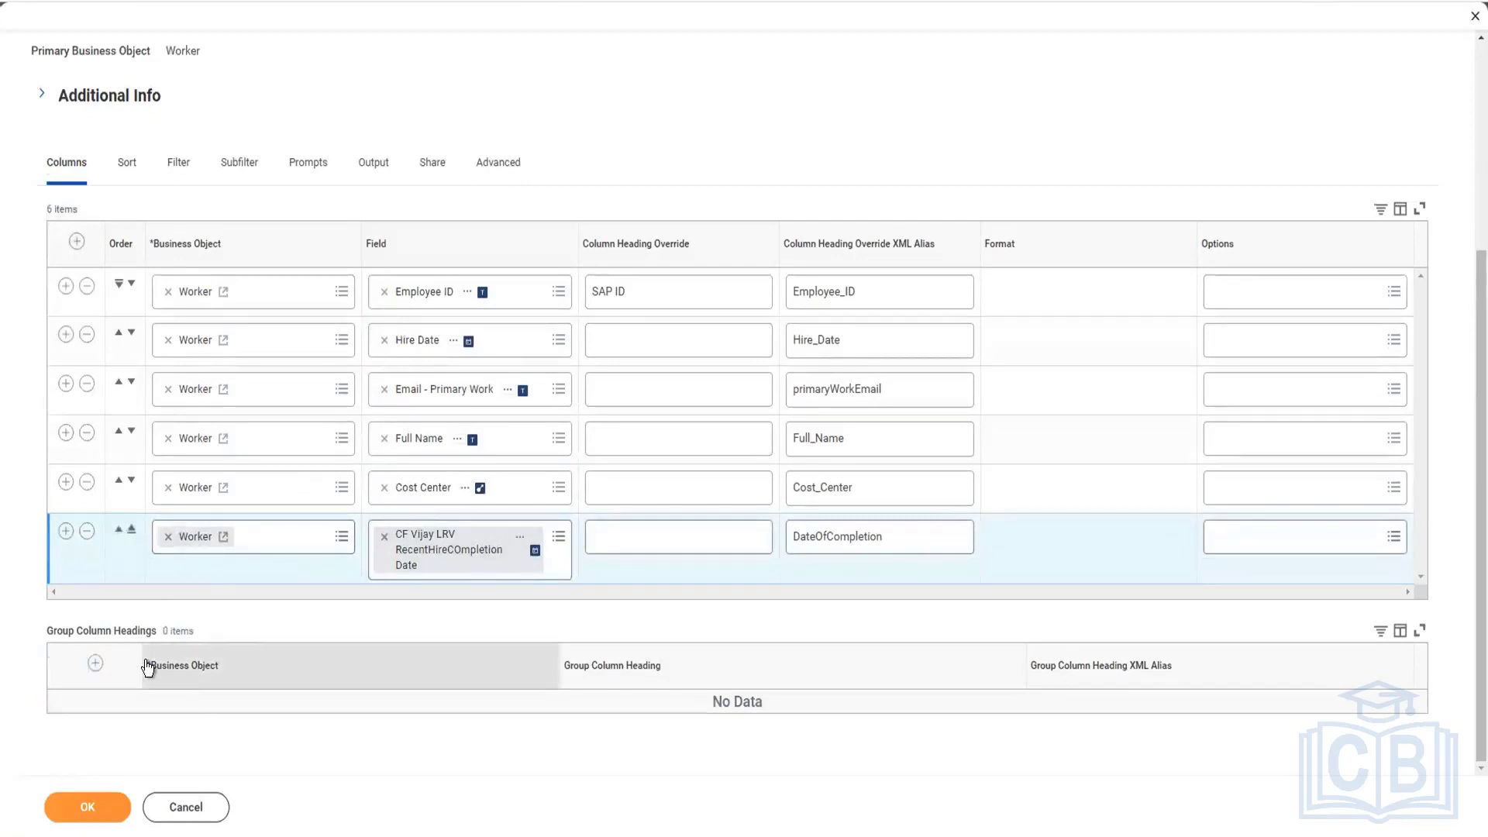
# Check the report's instance filter conditions and leave the report definition editor, discarding the changes.
pyautogui.scroll(4, 292, 574)
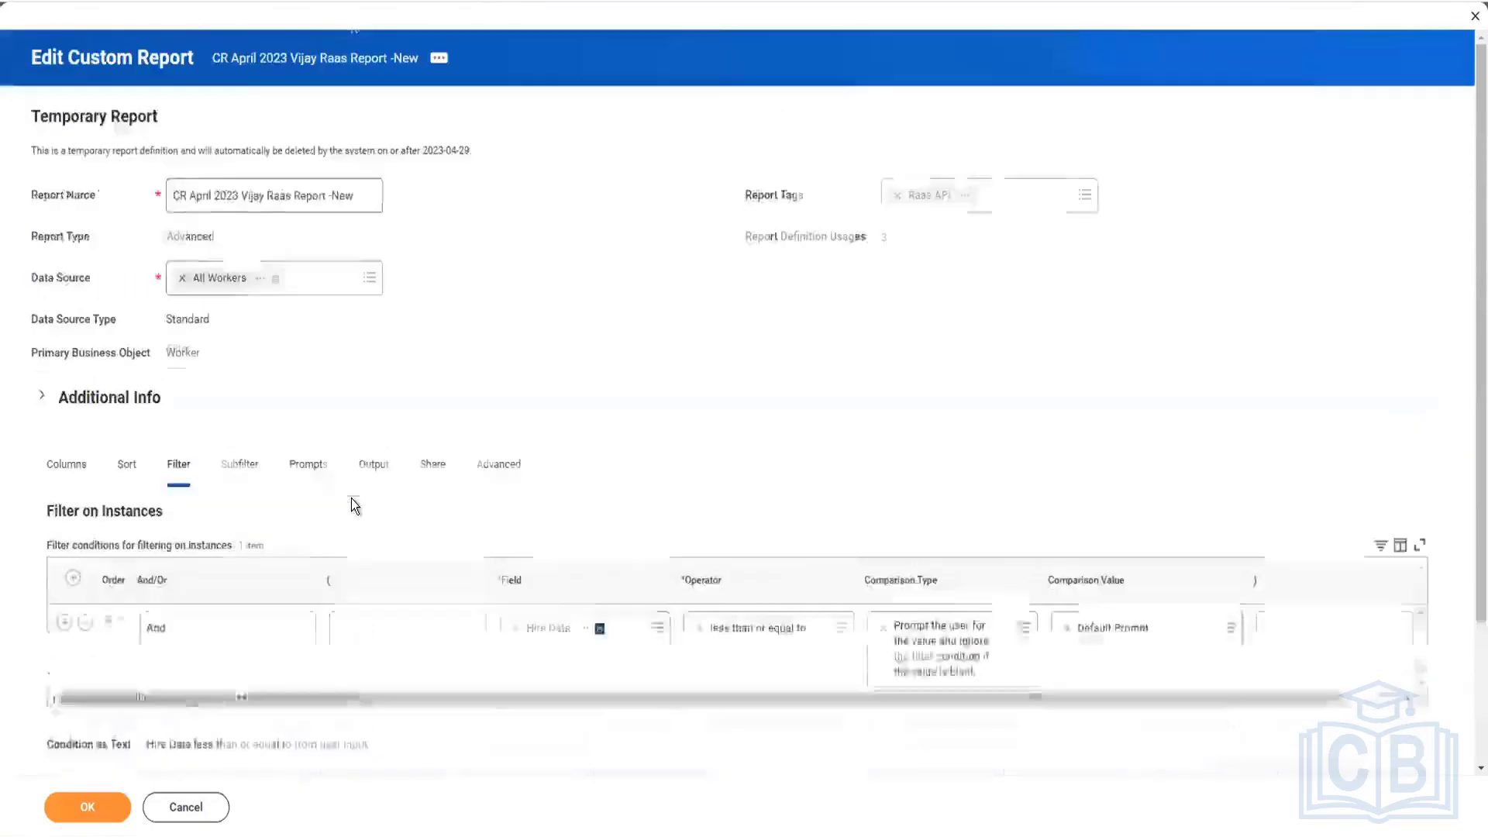
pyautogui.scroll(-1, 349, 504)
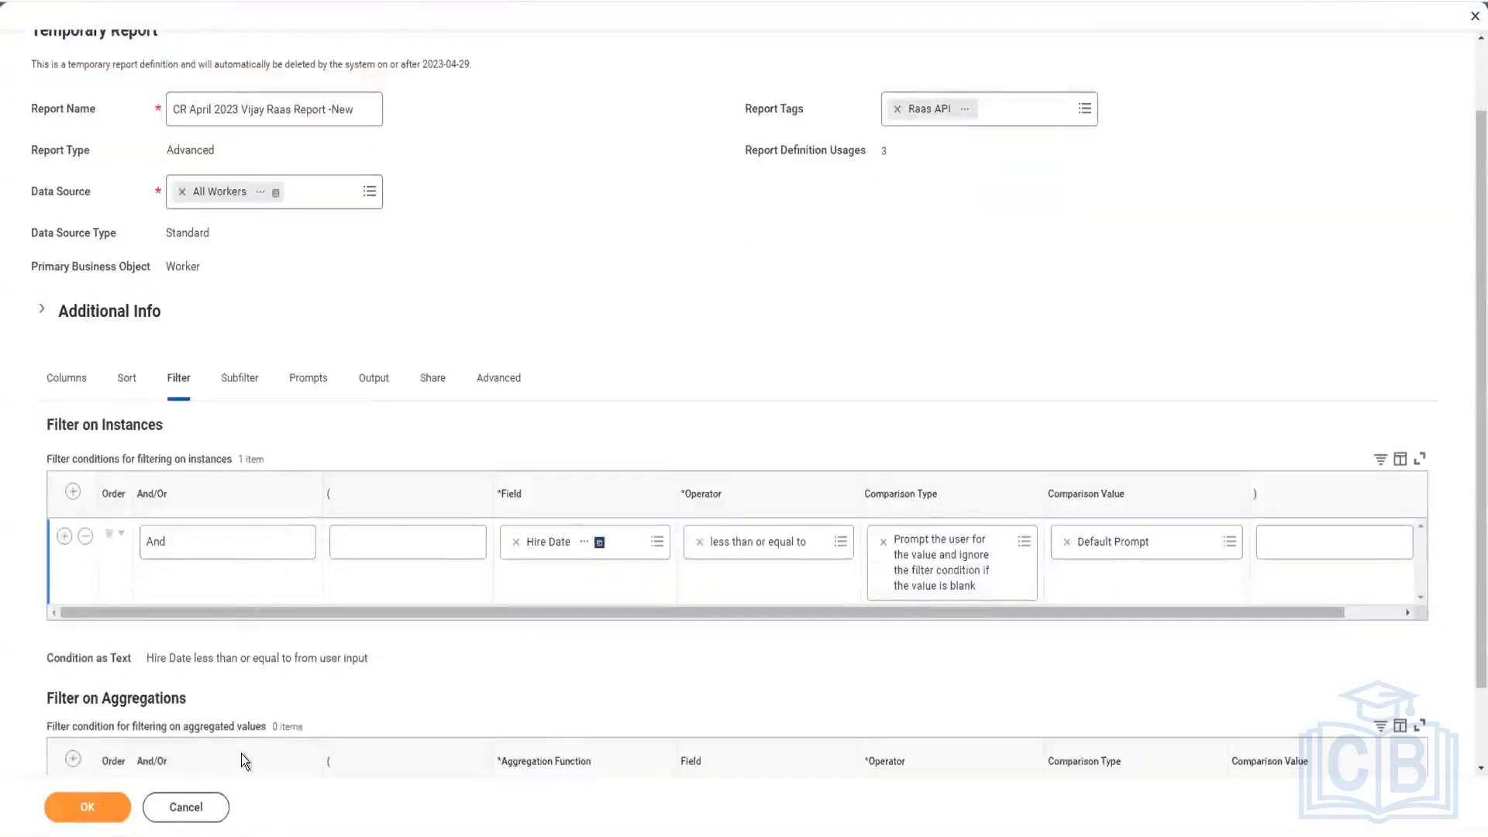
pyautogui.click(186, 809)
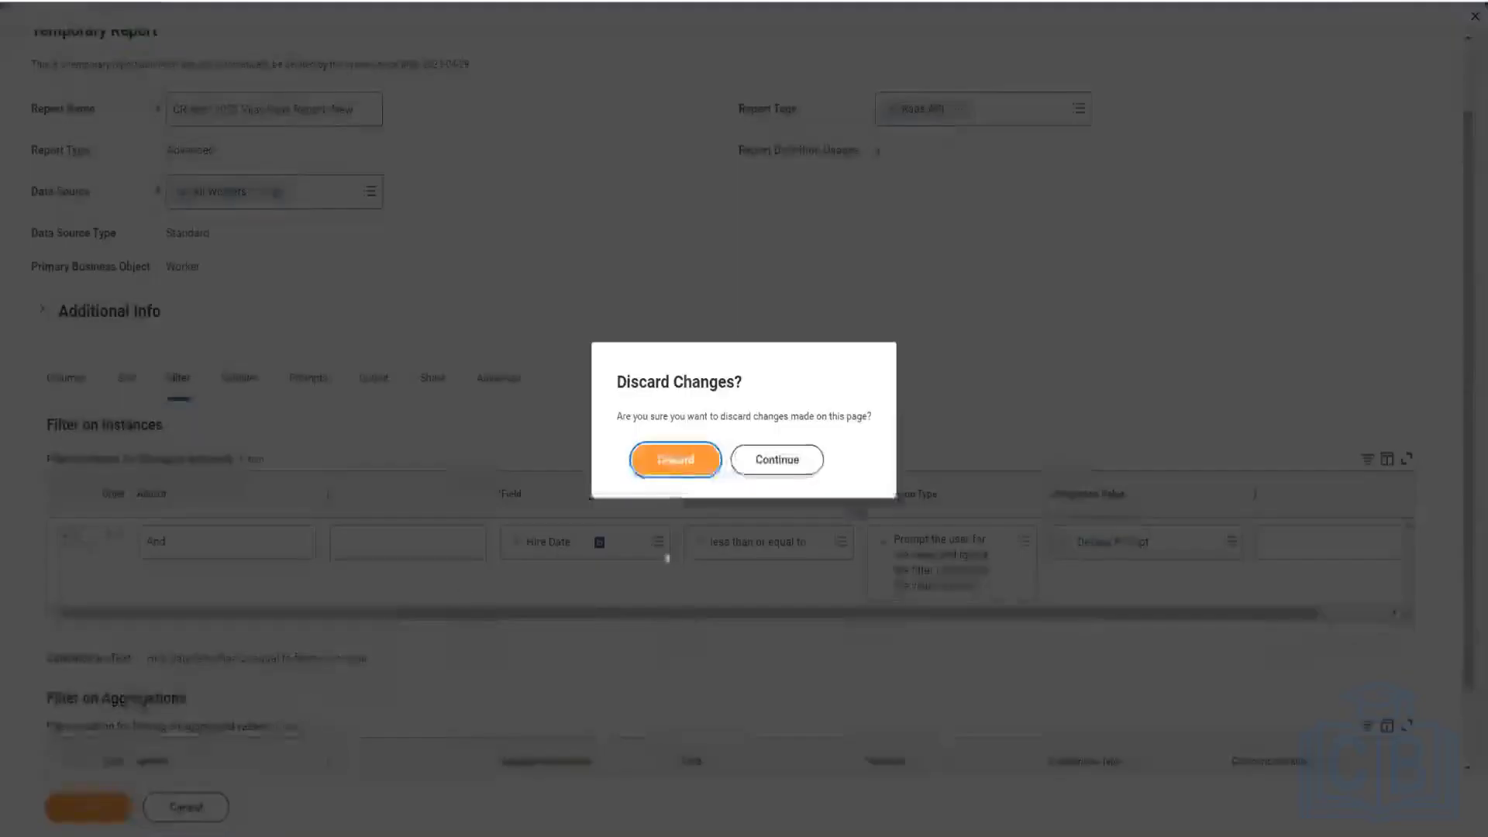
pyautogui.click(673, 462)
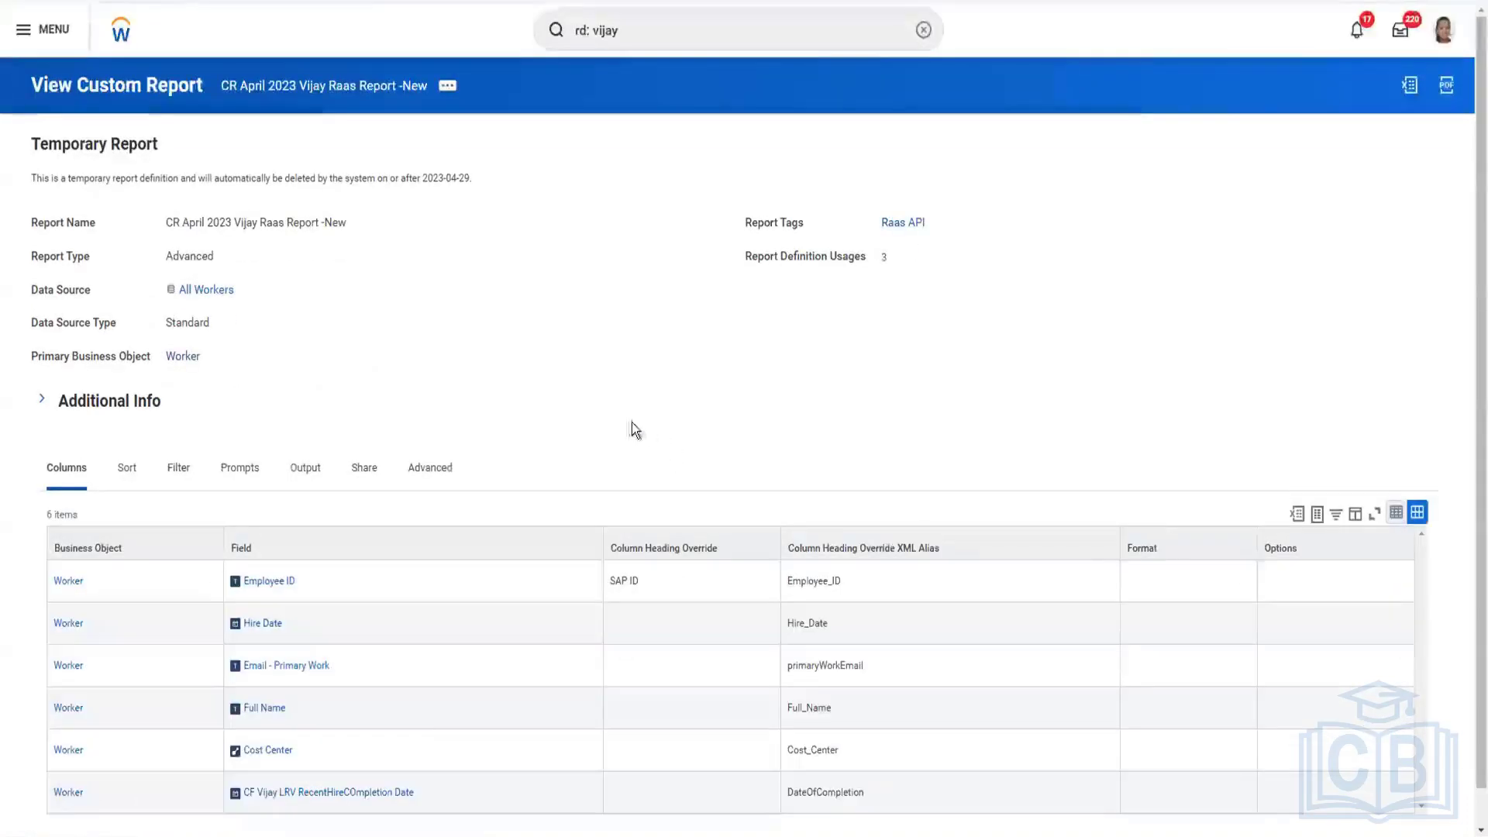
# Review the advanced settings of the custom report, including its web services options.
pyautogui.click(447, 86)
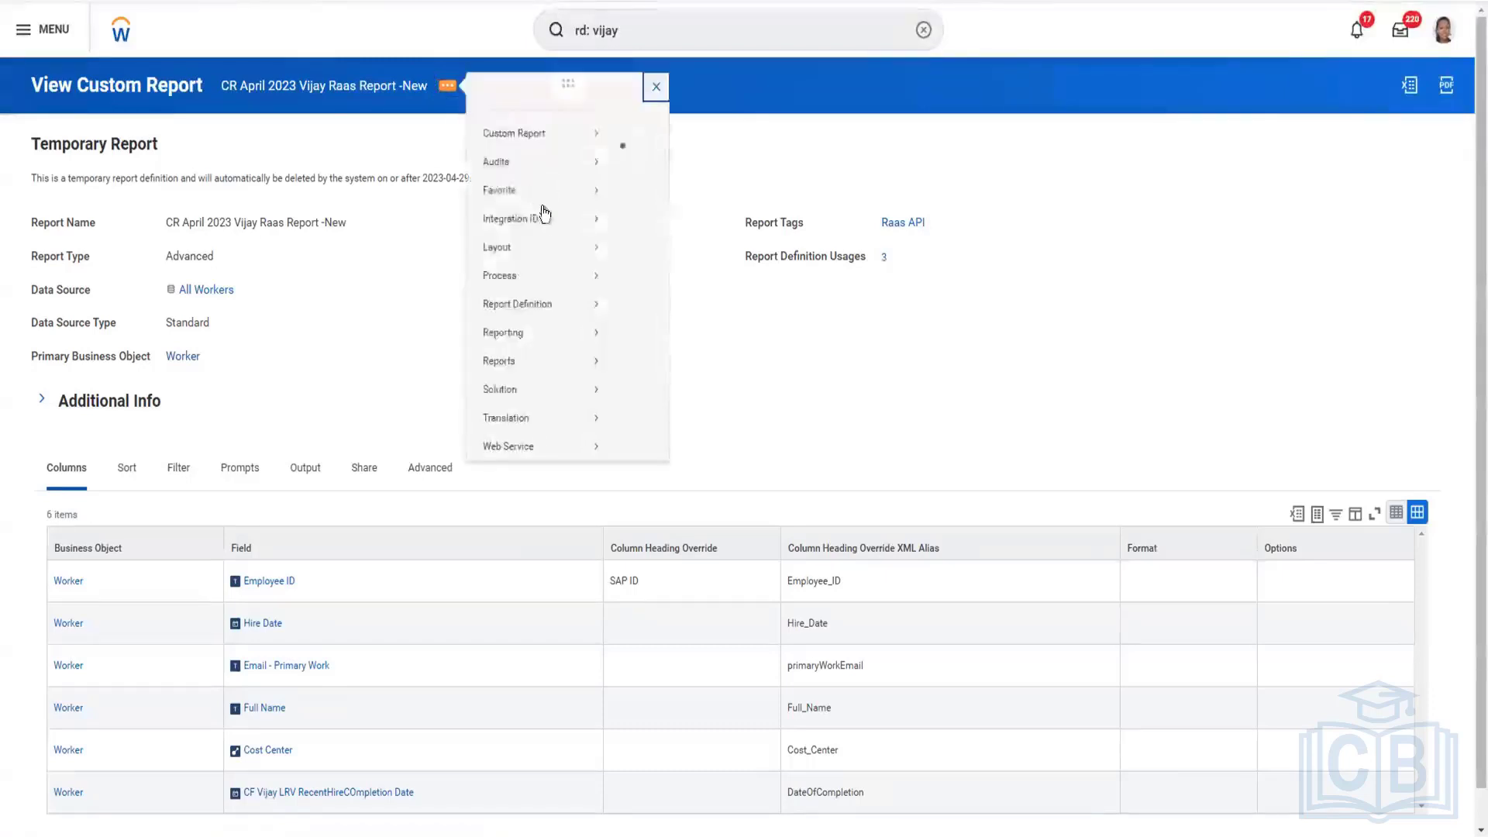
pyautogui.click(438, 471)
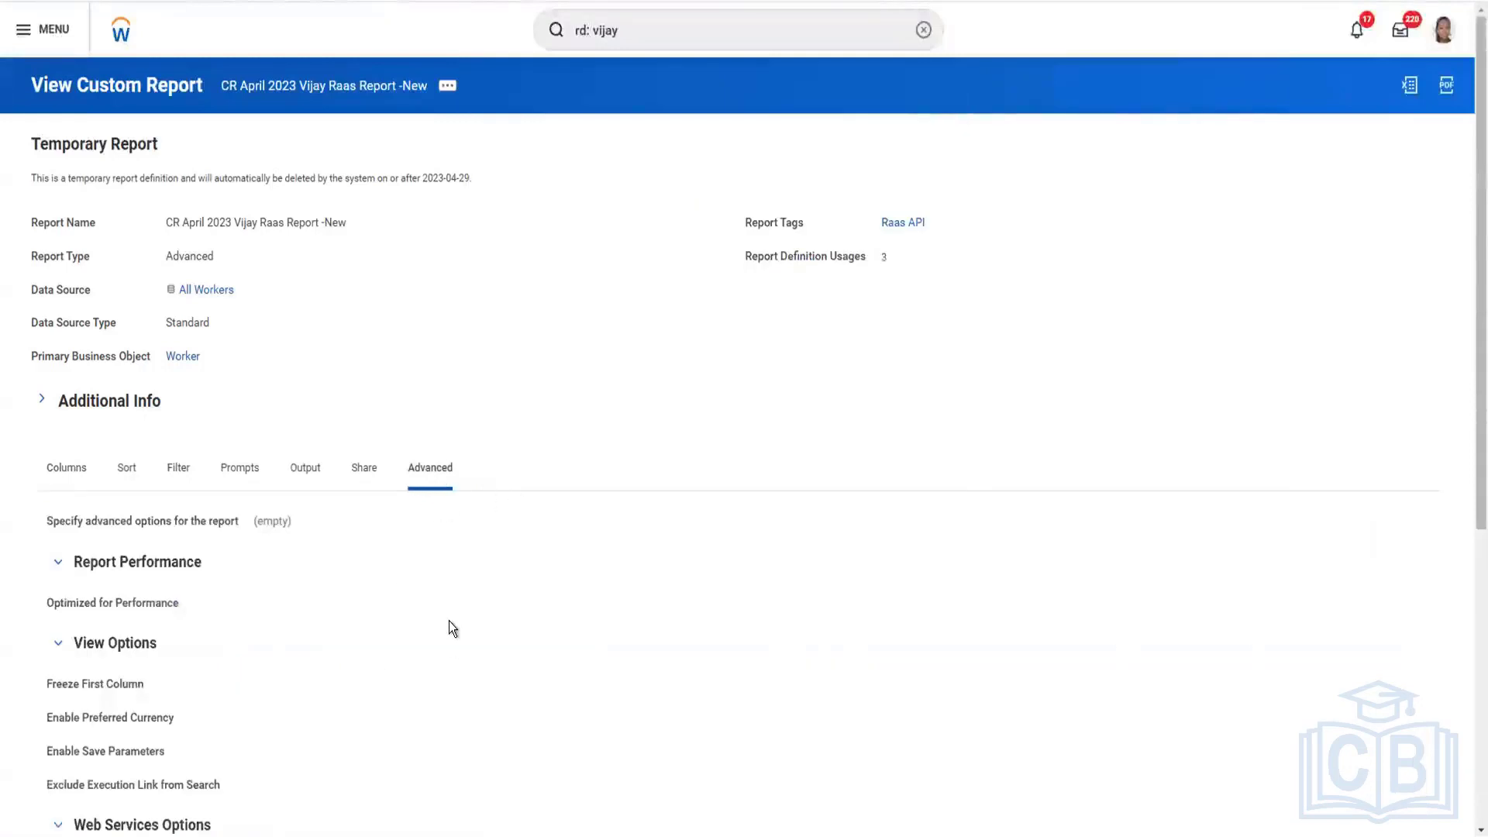
pyautogui.scroll(-3, 449, 621)
pyautogui.scroll(3, 476, 515)
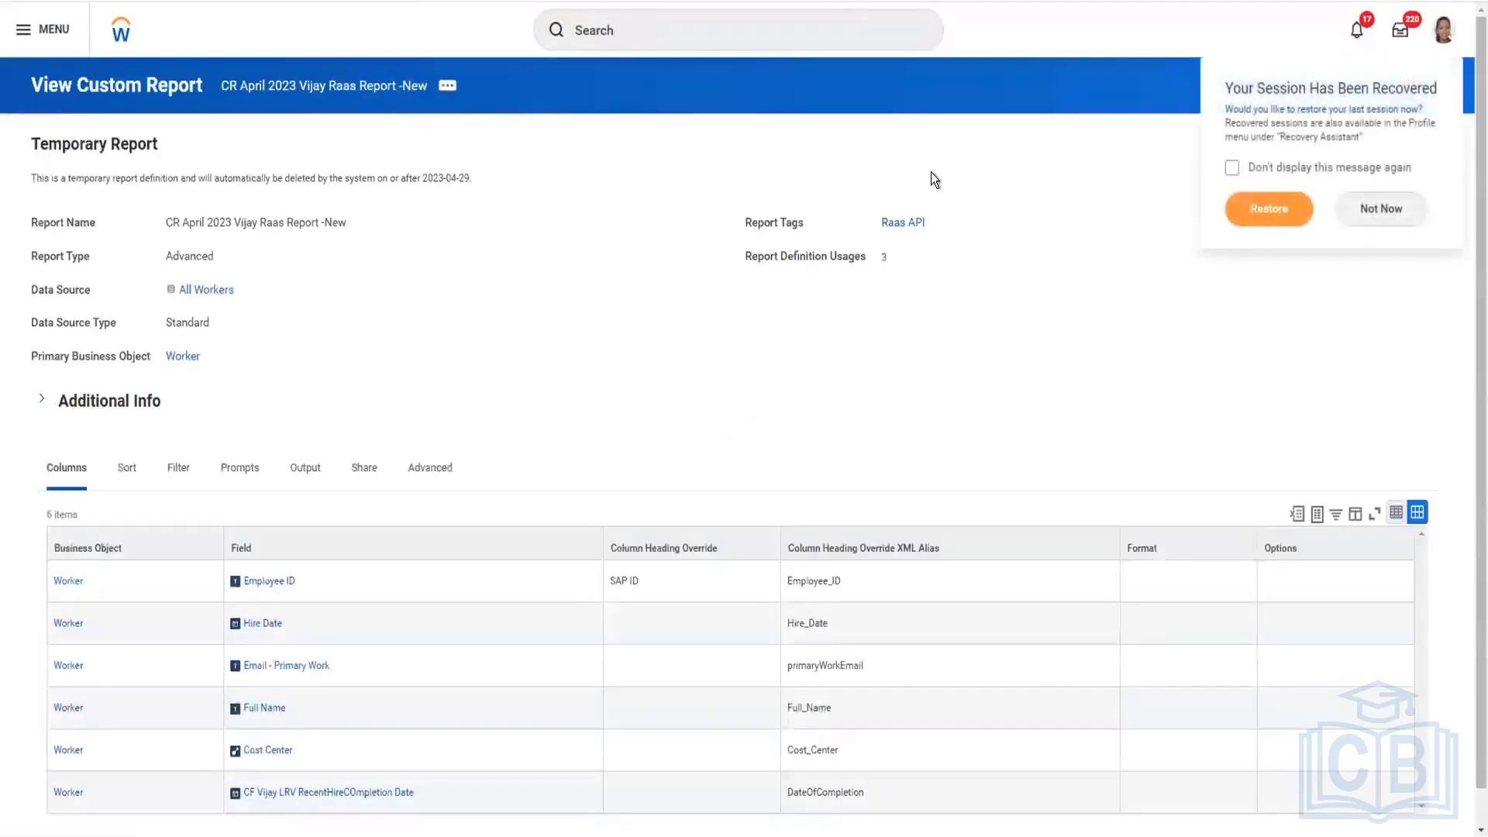
# Decline restoring the last session and generate the report's web service URLs for Hire Date 2023-04-25.
pyautogui.click(1349, 212)
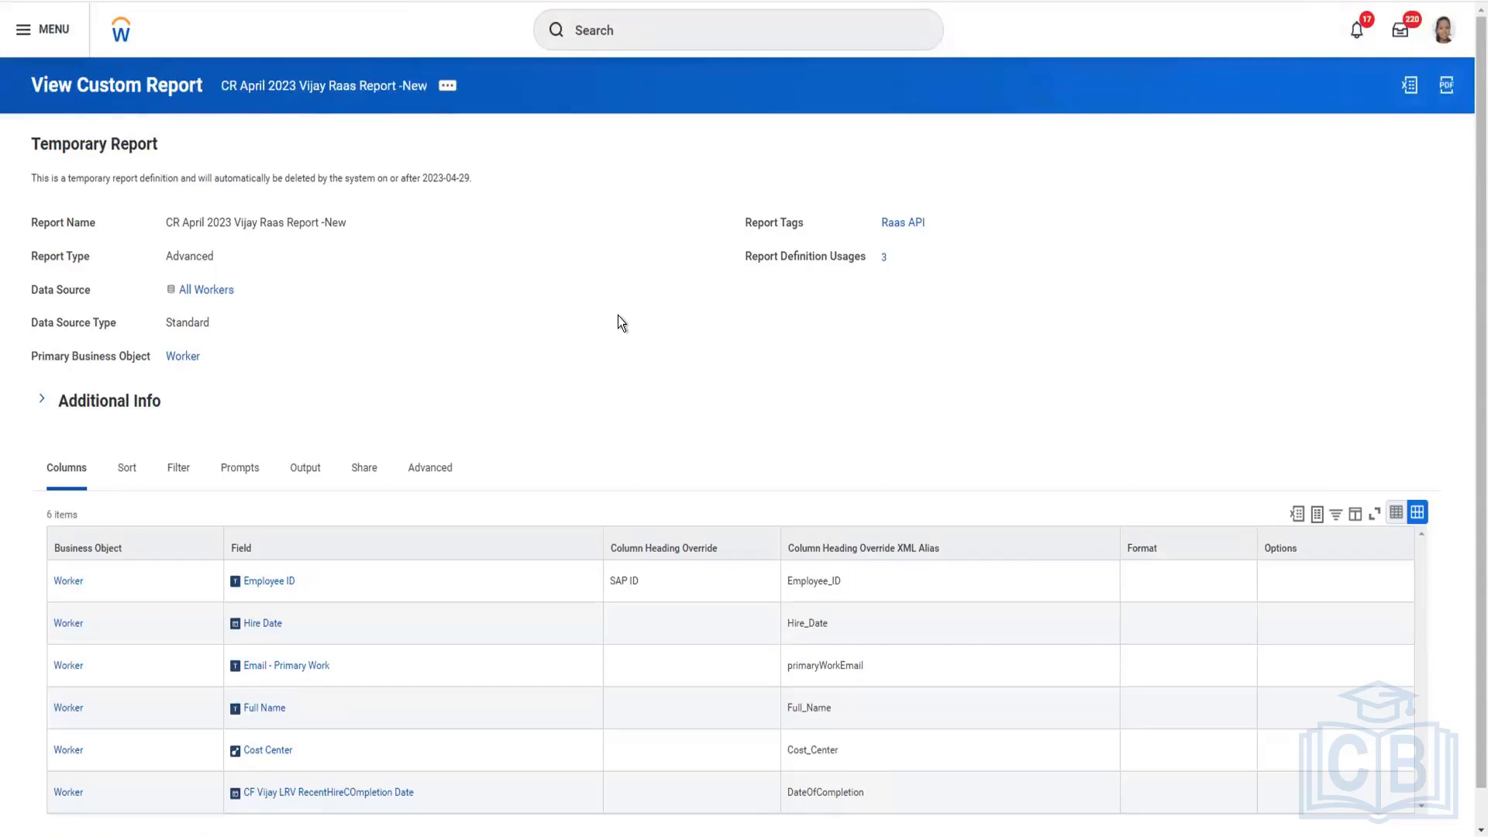
pyautogui.click(448, 86)
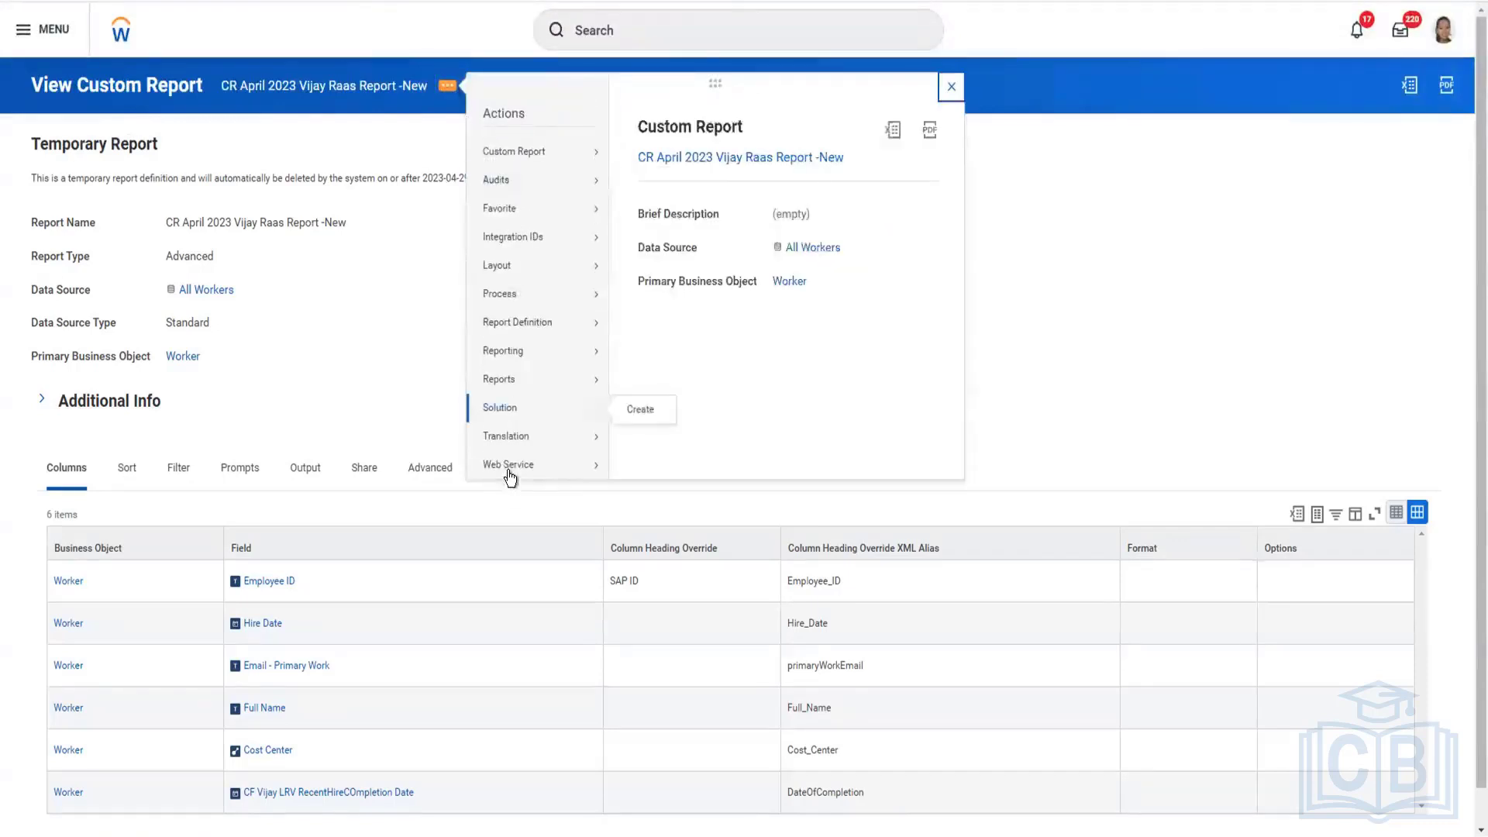
pyautogui.moveTo(512, 473)
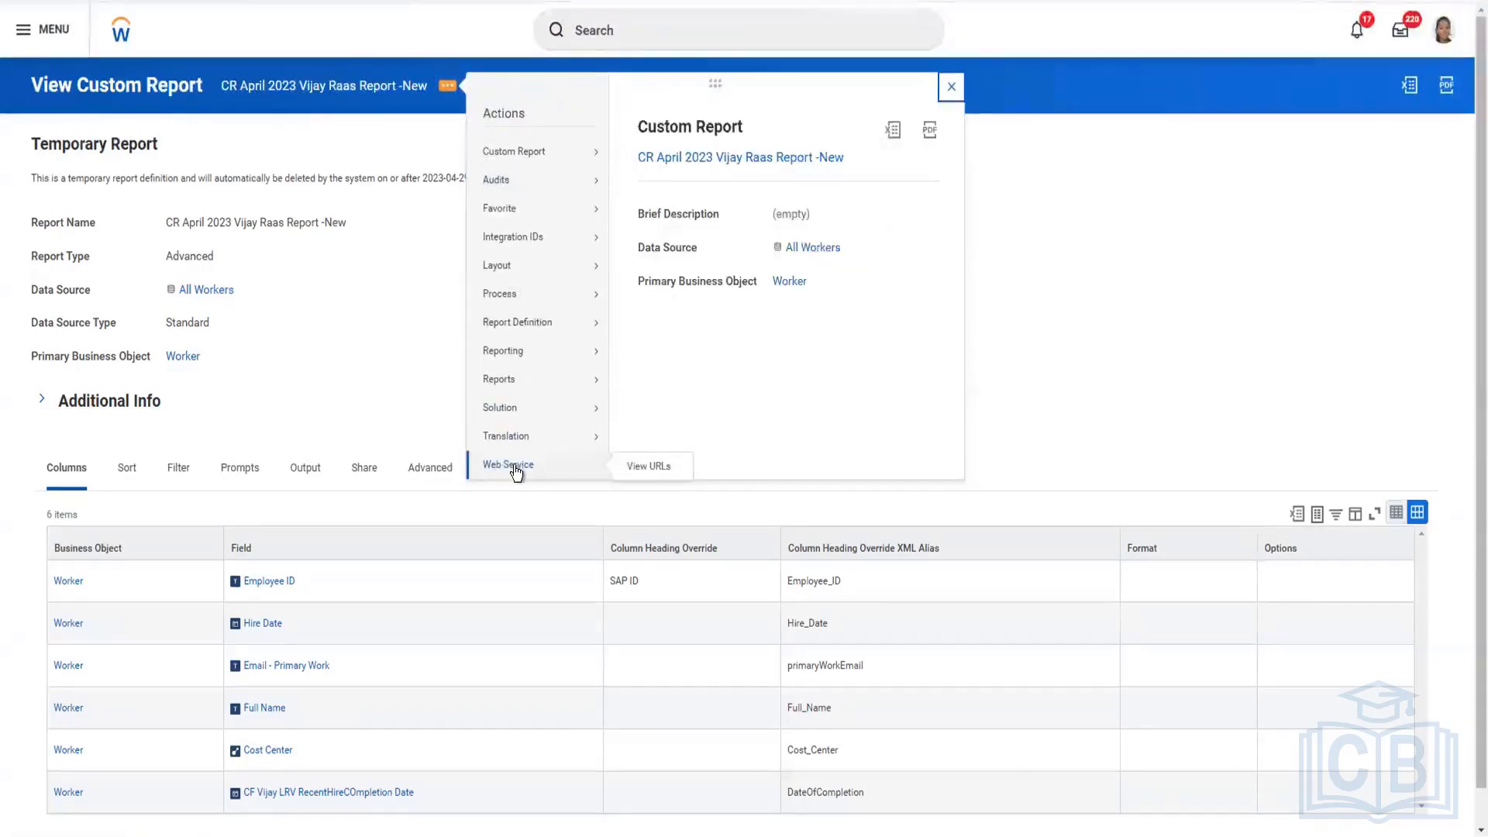
pyautogui.click(647, 470)
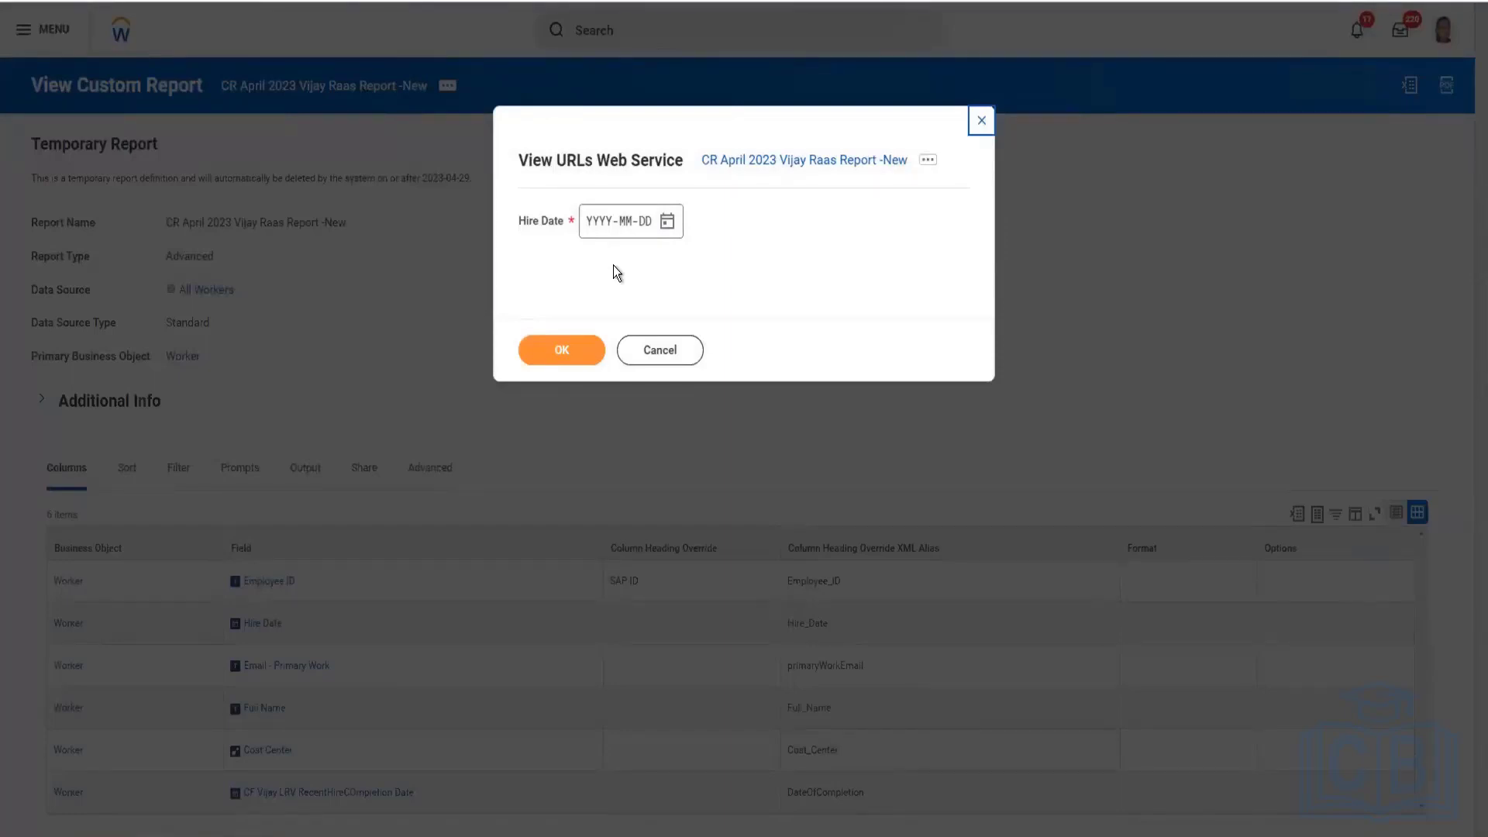
pyautogui.click(667, 222)
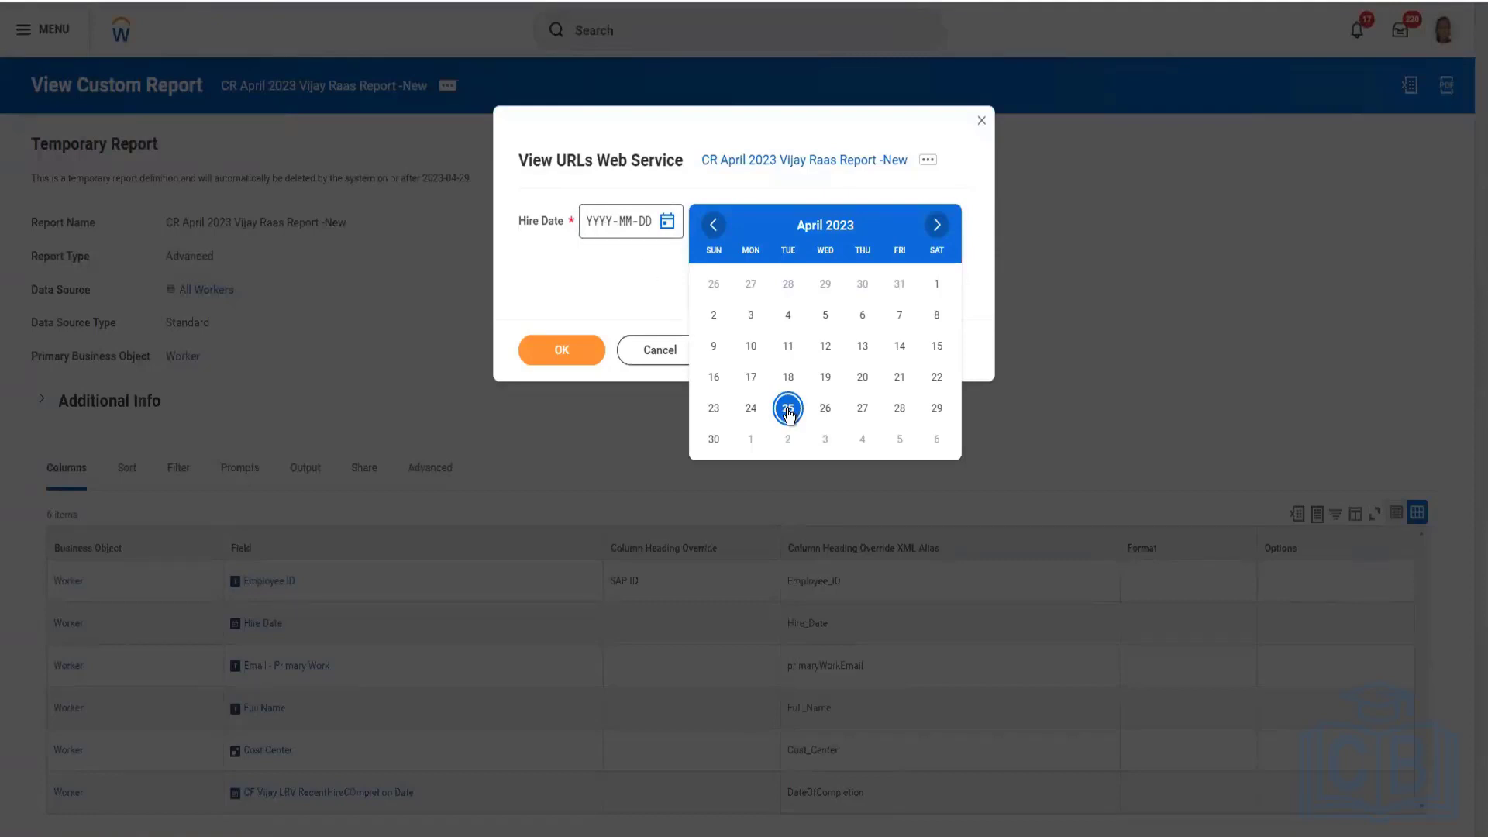
pyautogui.click(639, 263)
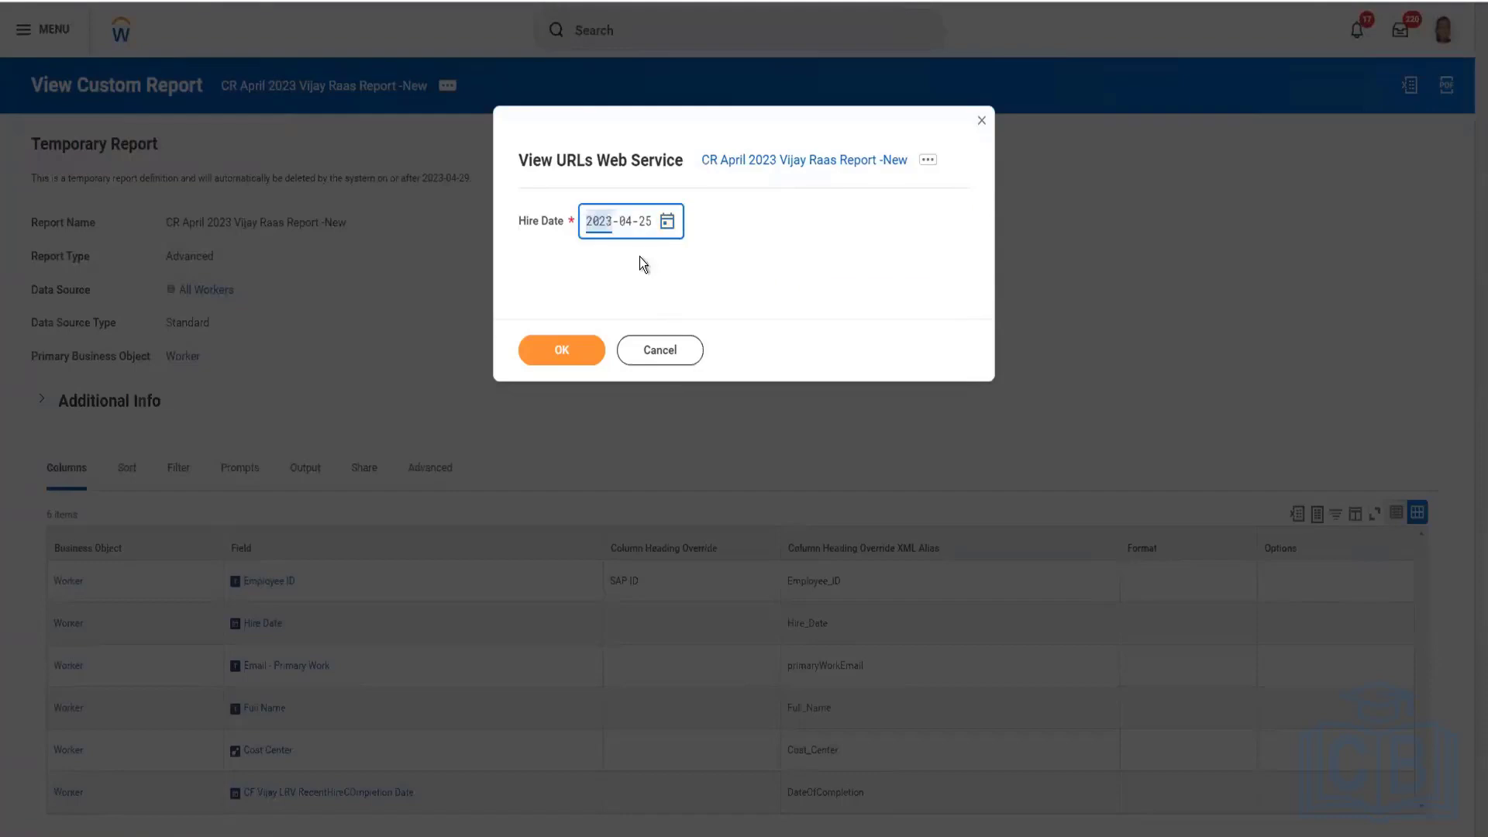
pyautogui.click(565, 351)
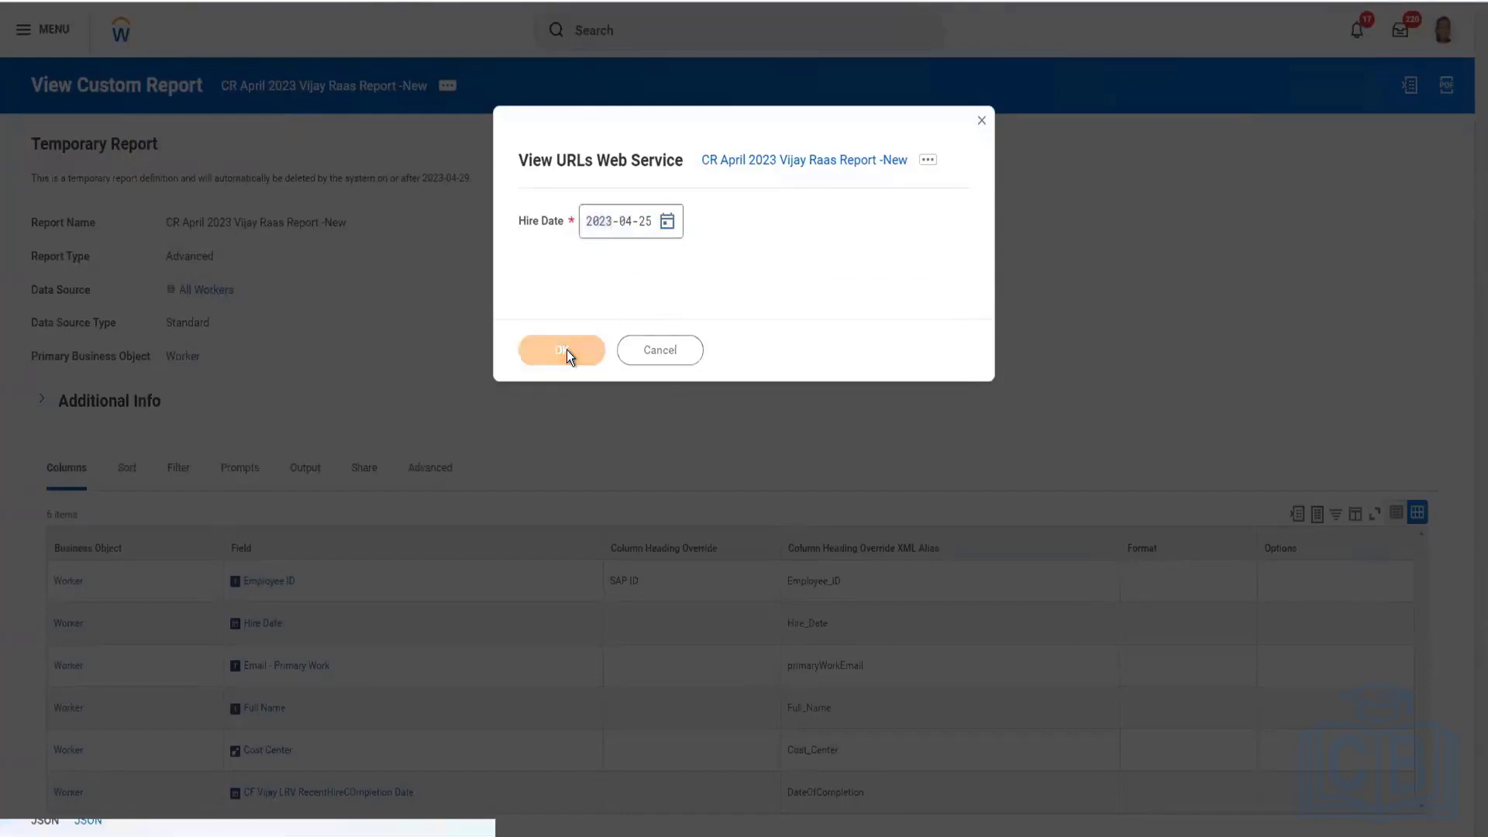
# Look over the available web service output formats and open the XSD listed under Workday XML.
pyautogui.scroll(-1, 540, 396)
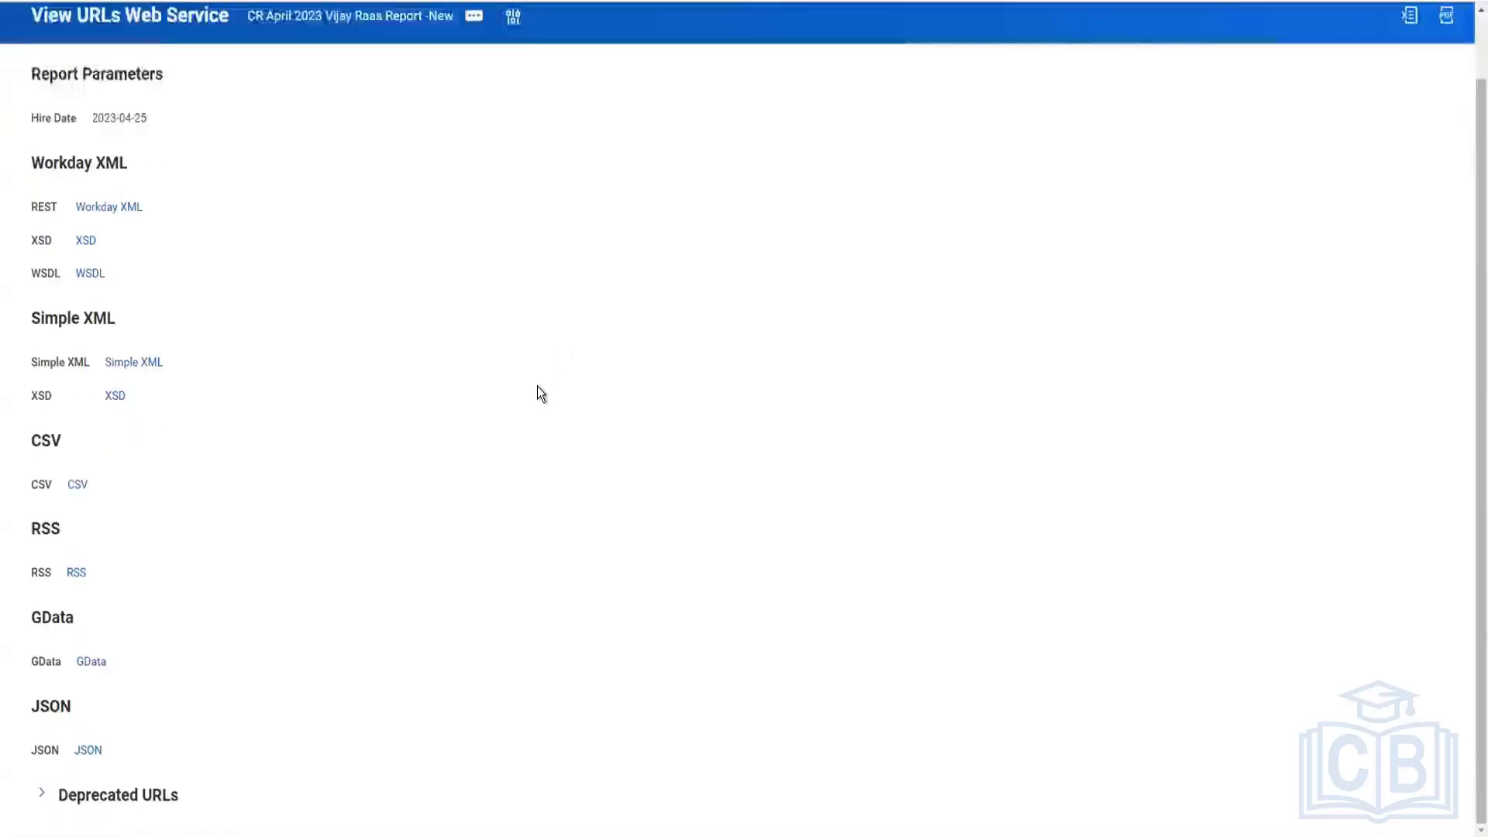
pyautogui.scroll(1, 493, 350)
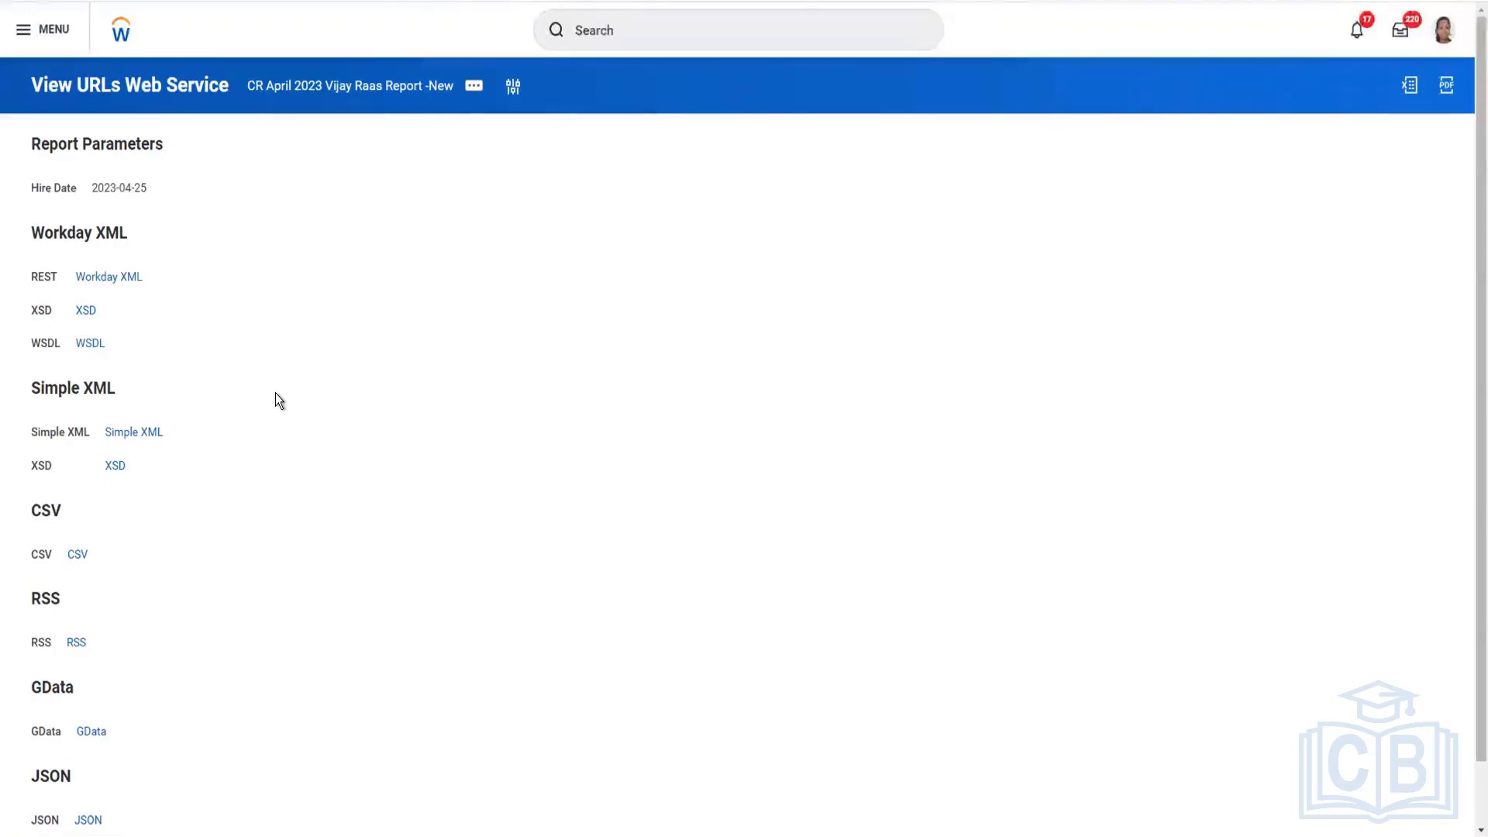
pyautogui.click(102, 314)
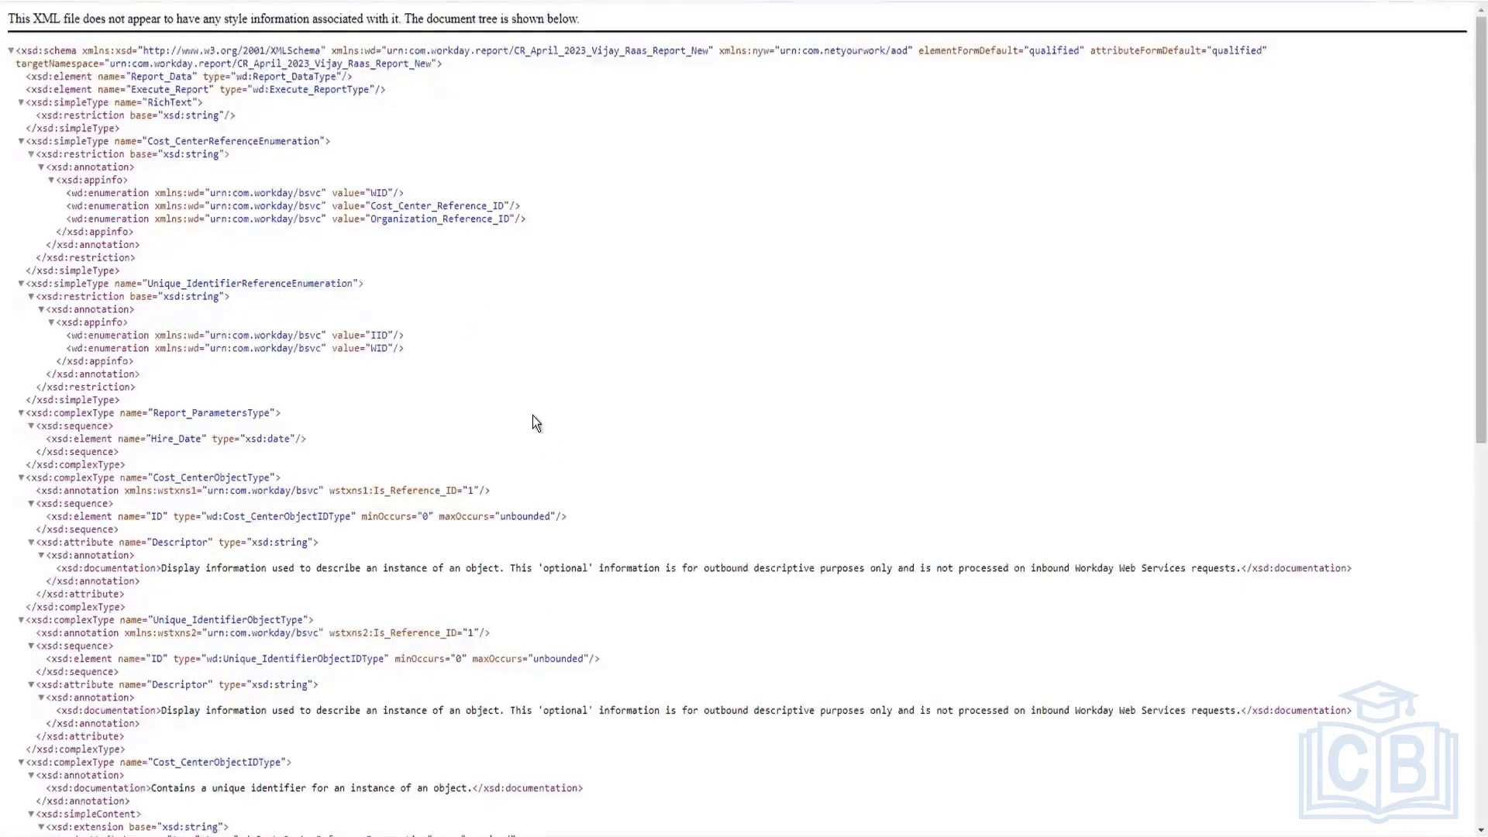
# Examine the report's XSD schema, highlighting the Report_EntryType elements from Employee_ID to DateOfCompletion.
pyautogui.scroll(-7, 535, 420)
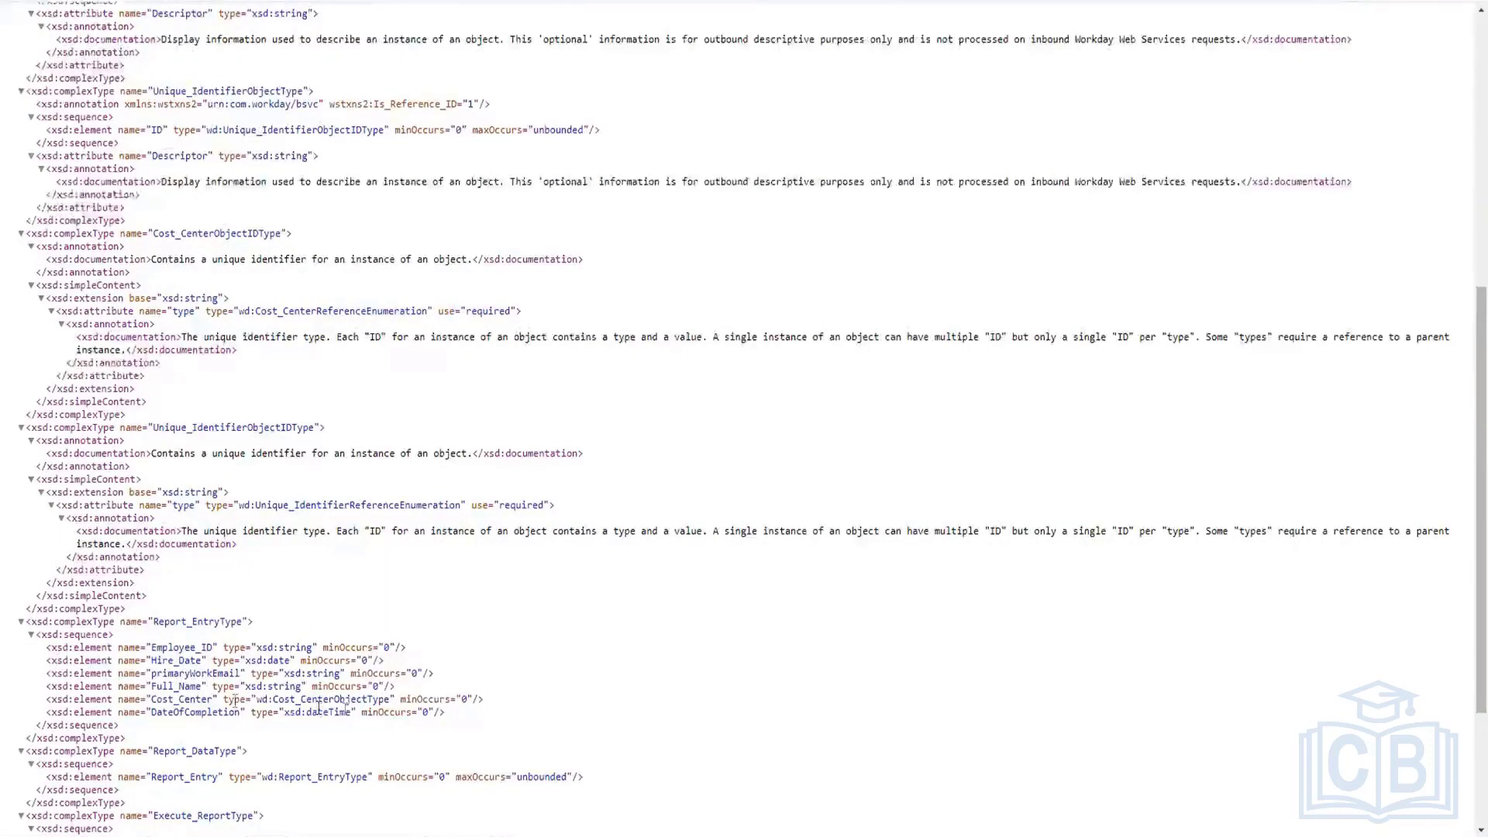
pyautogui.moveTo(454, 713); pyautogui.dragTo(46, 648)
pyautogui.scroll(-3, 182, 664)
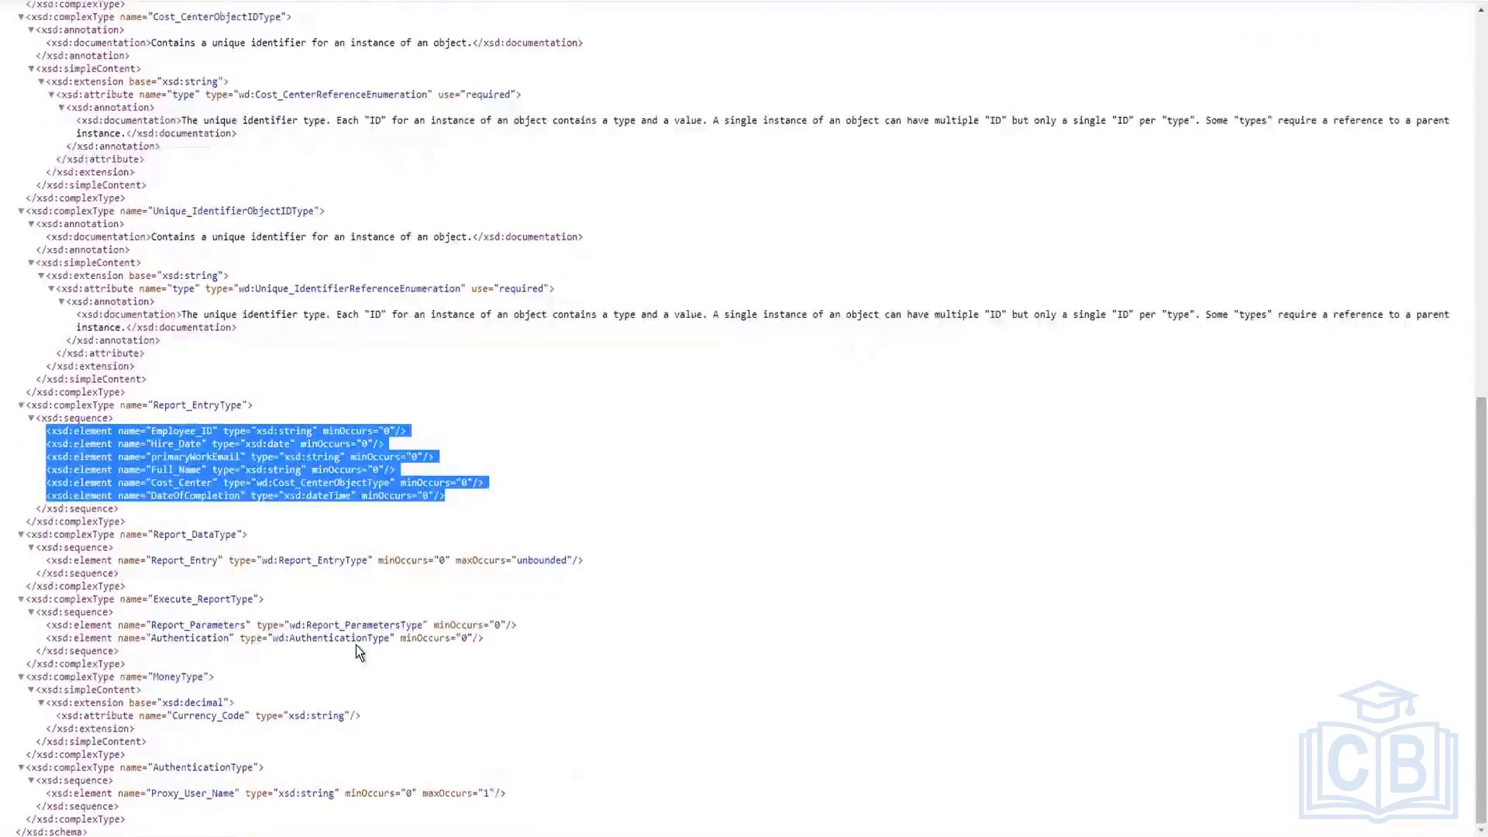
pyautogui.scroll(10, 356, 651)
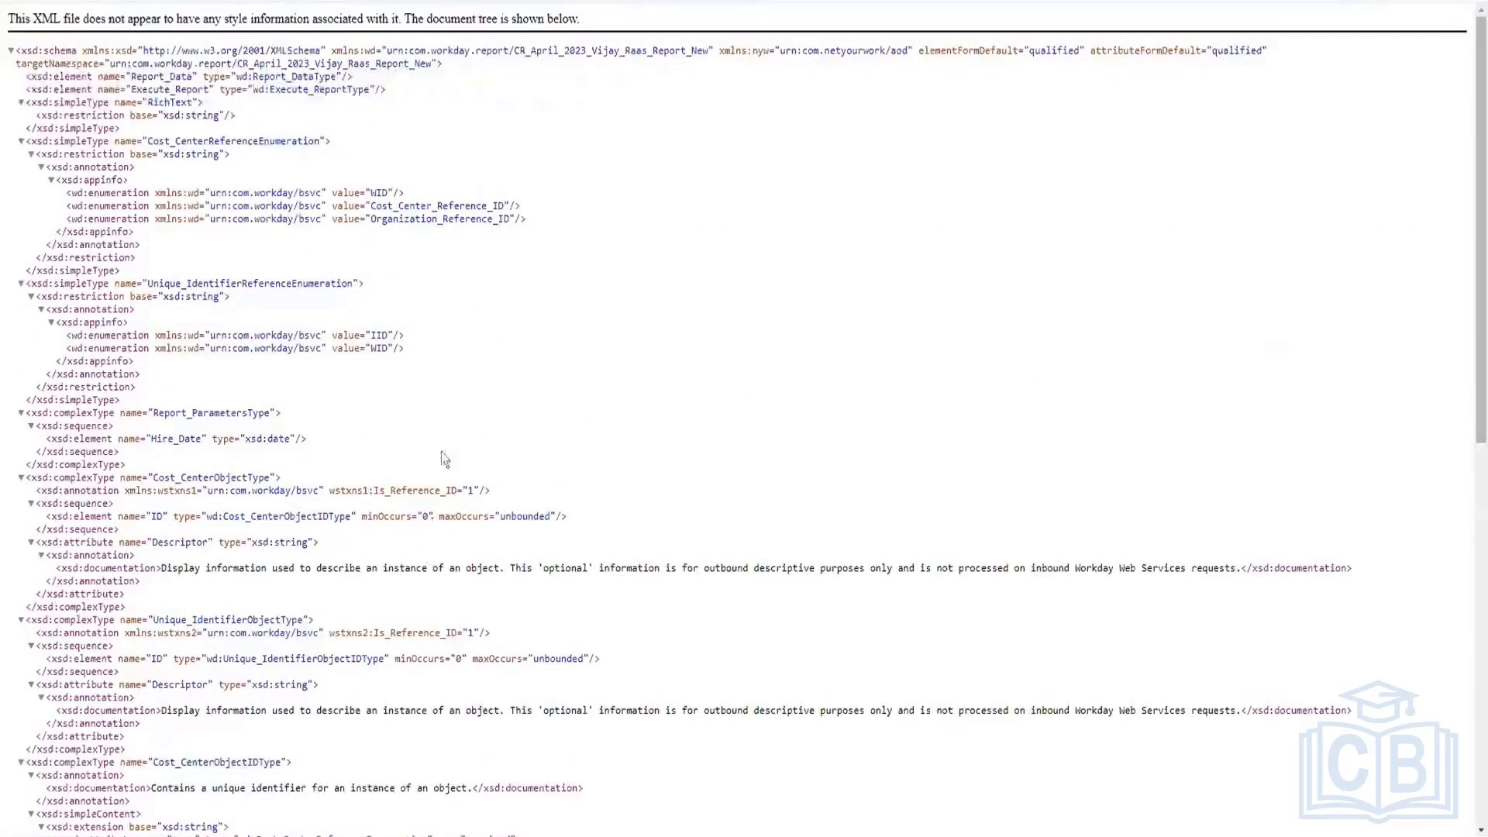
# Highlight the xmlns:wd namespace declaration in the opening xsd:schema element of the report's XSD.
pyautogui.rightClick(500, 132)
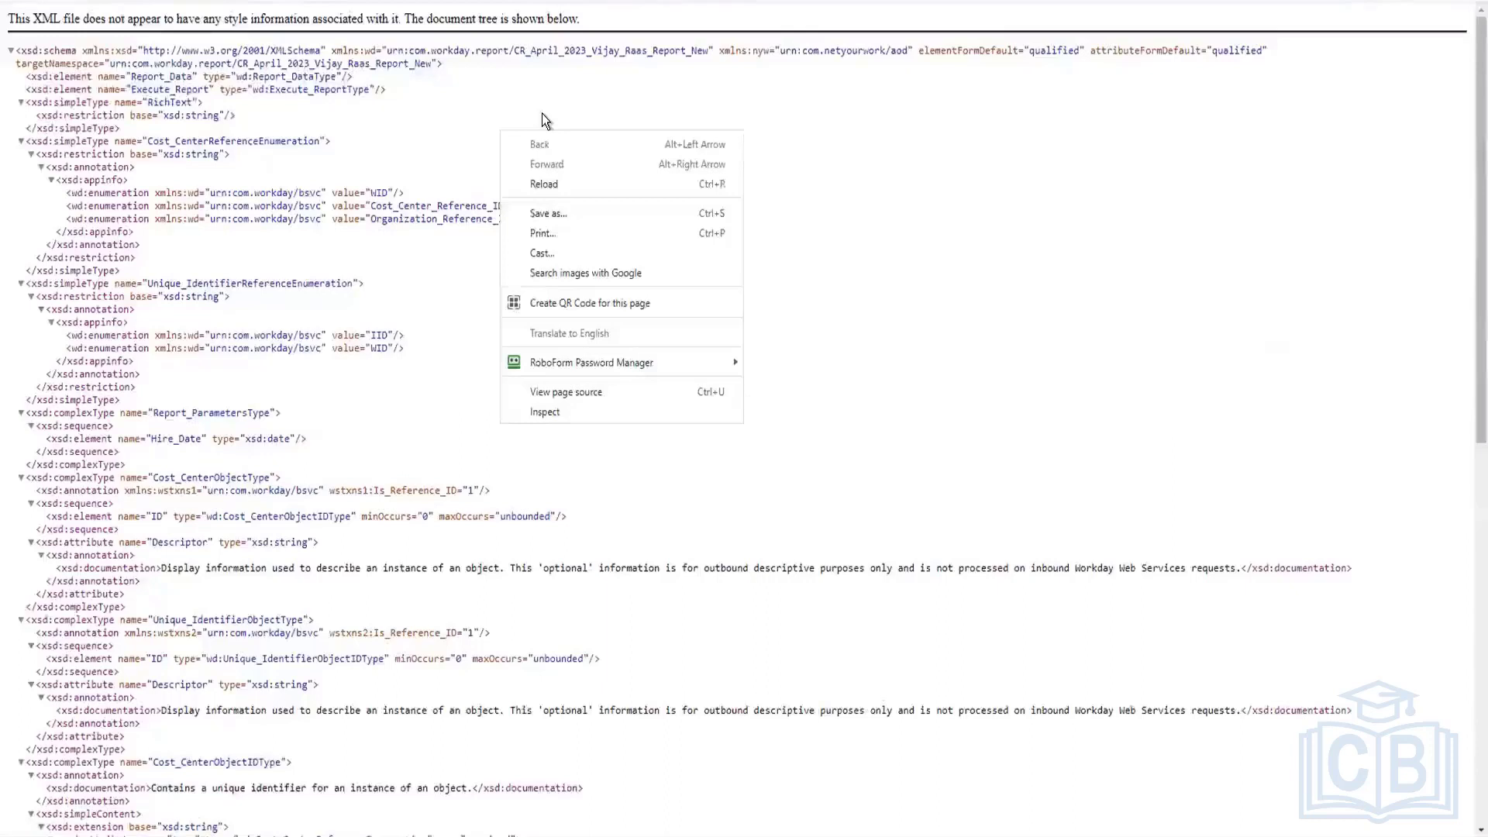
pyautogui.click(548, 82)
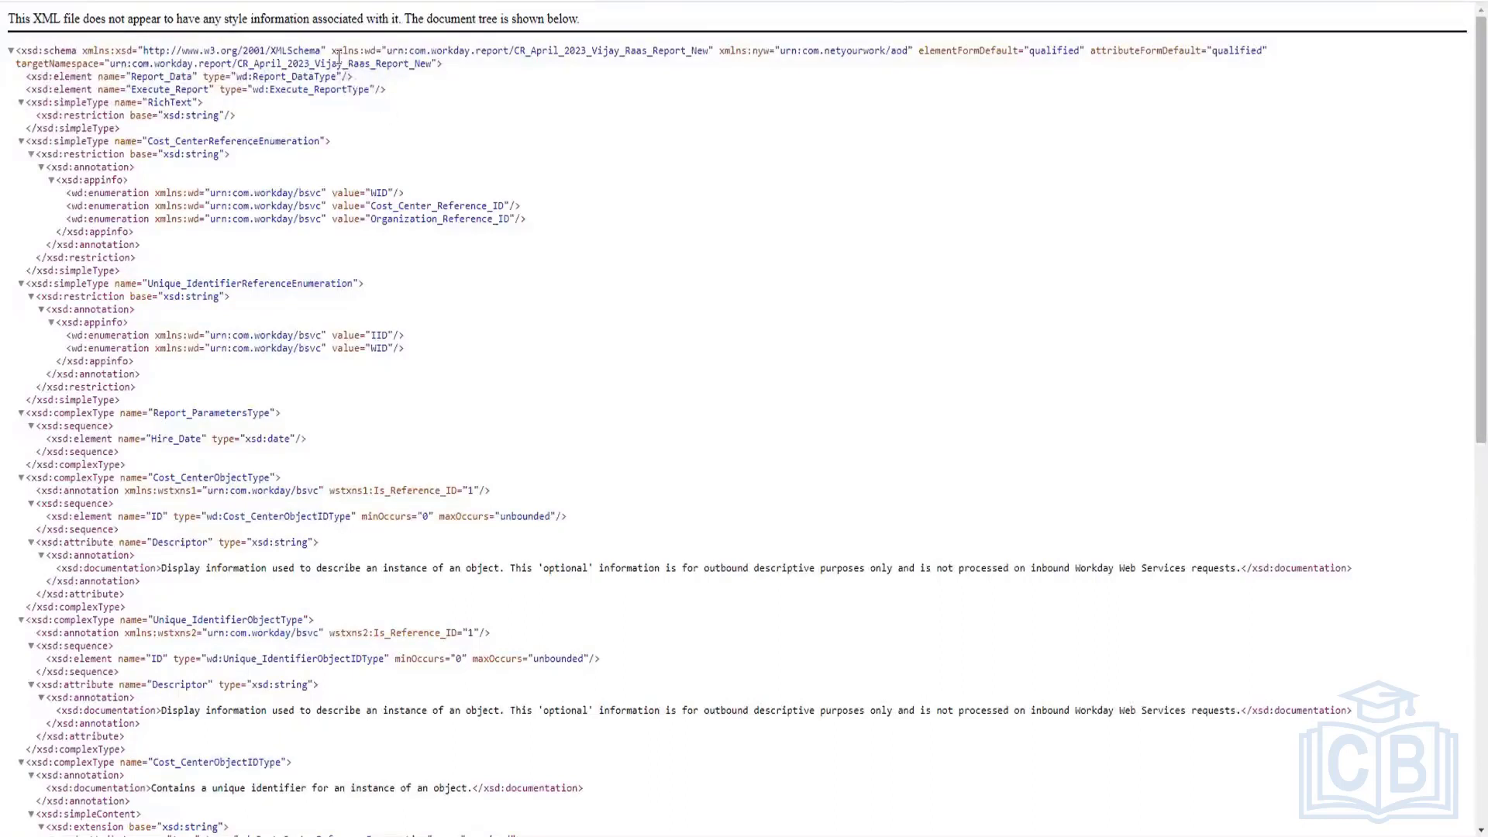
pyautogui.moveTo(389, 50); pyautogui.dragTo(707, 51)
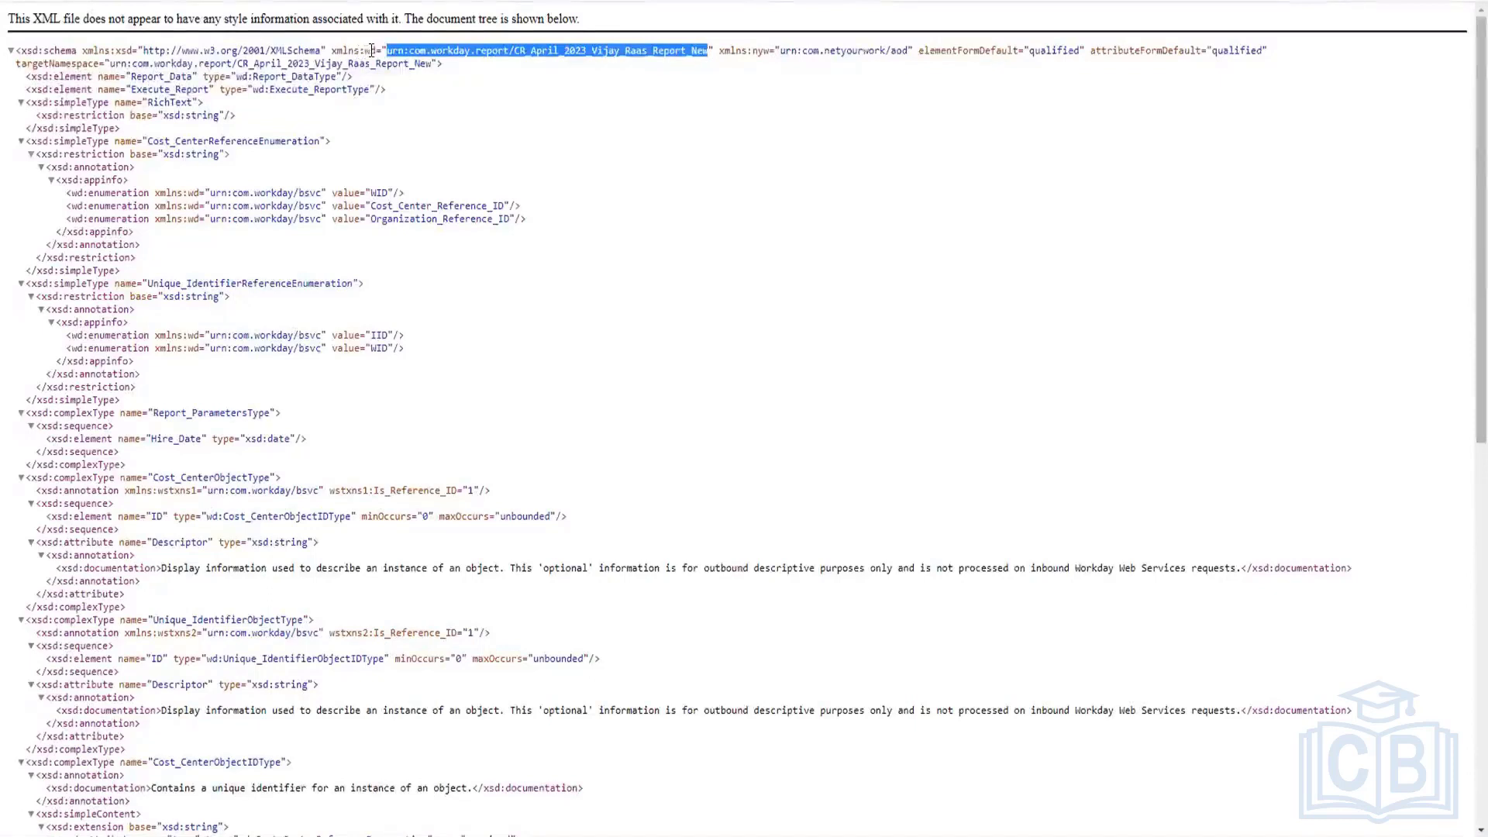
pyautogui.click(458, 113)
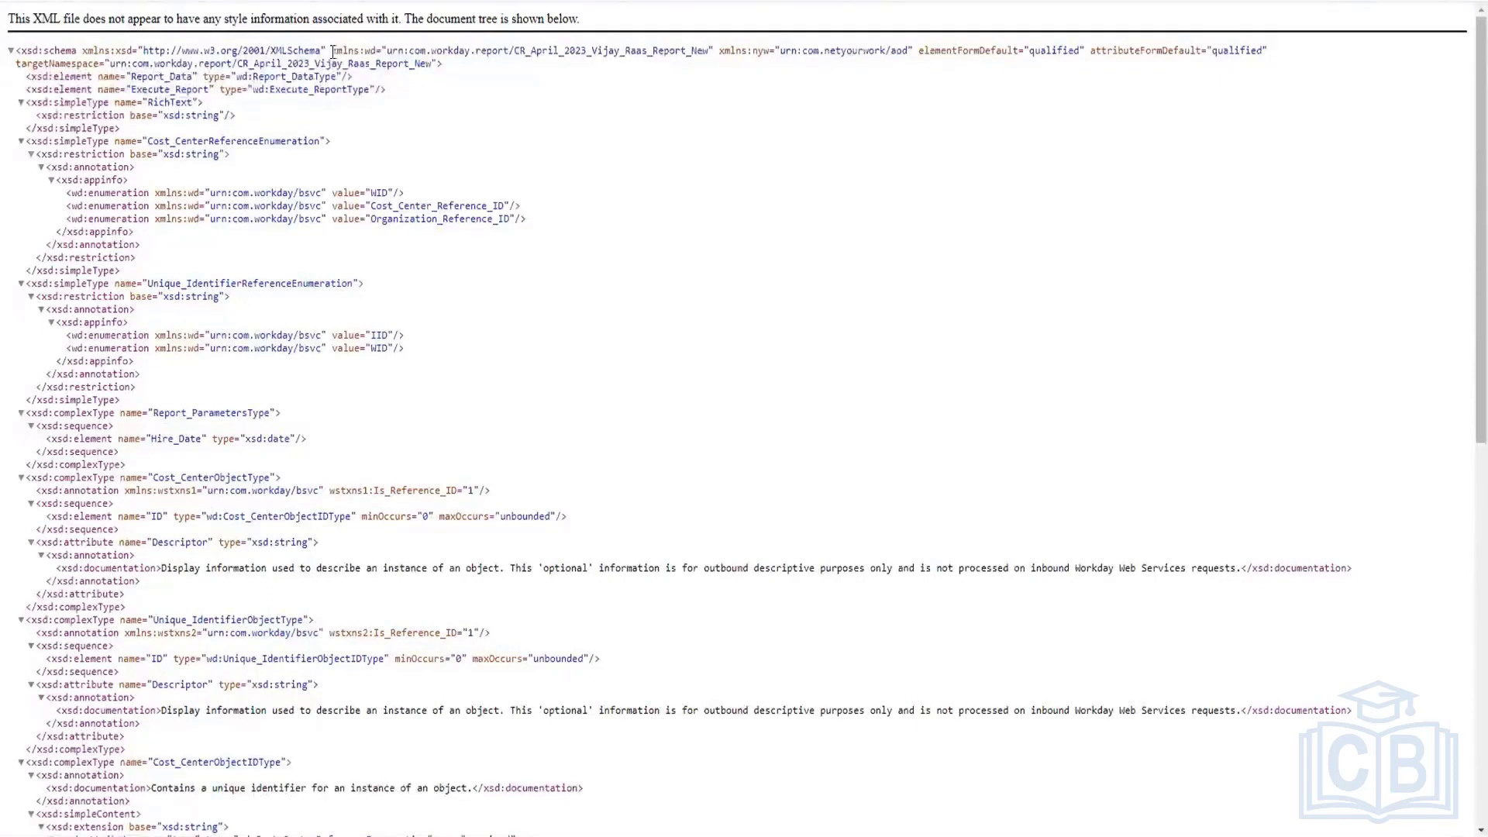
pyautogui.moveTo(333, 51); pyautogui.dragTo(708, 53)
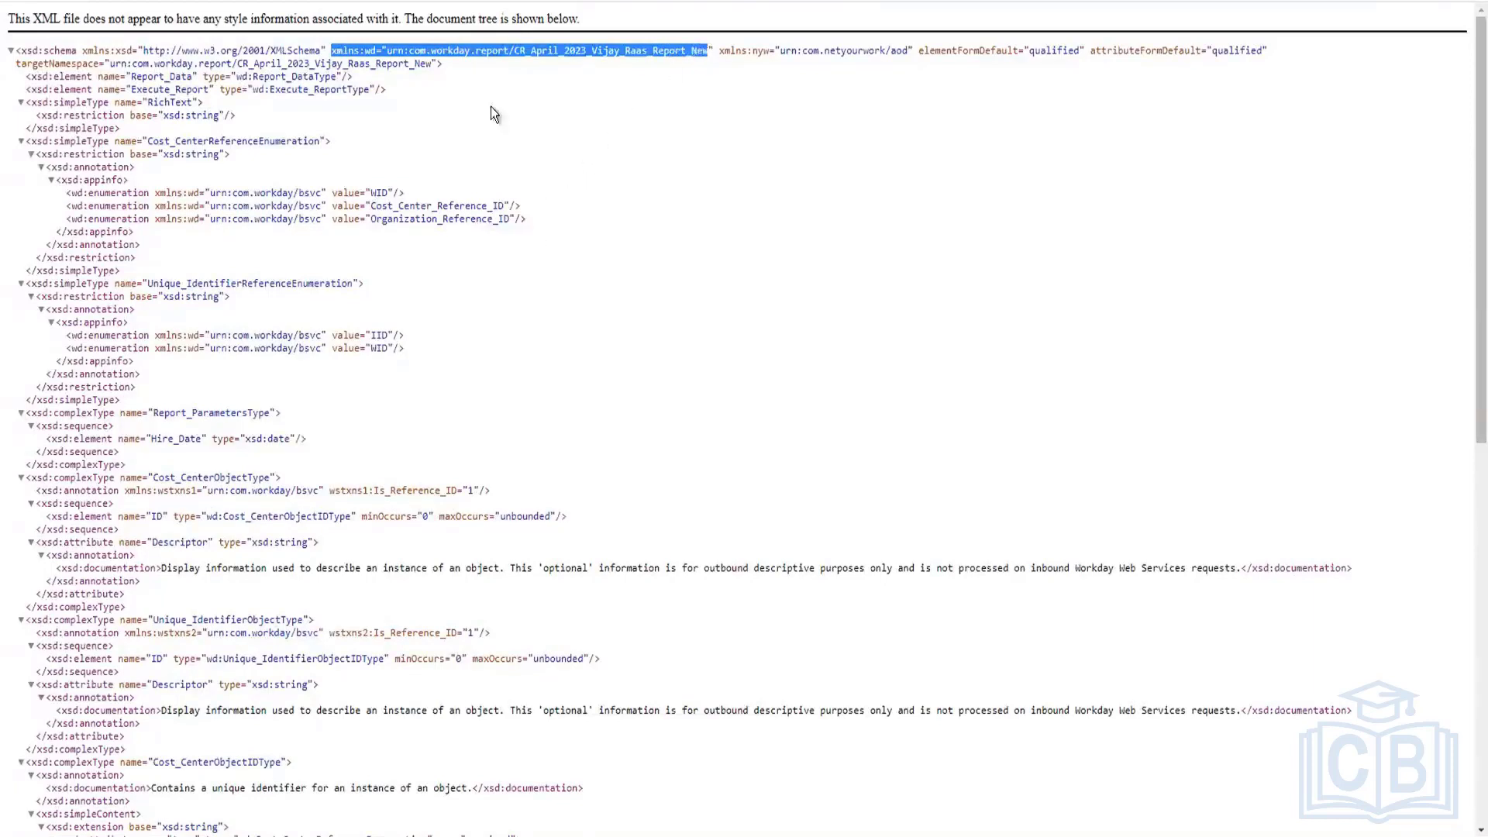
# Return to the web service URLs page, open the Workday XML REST link and enter the account password in the sign-in prompt.
pyautogui.hotkey('ctrl', 'shift', 'Tab')
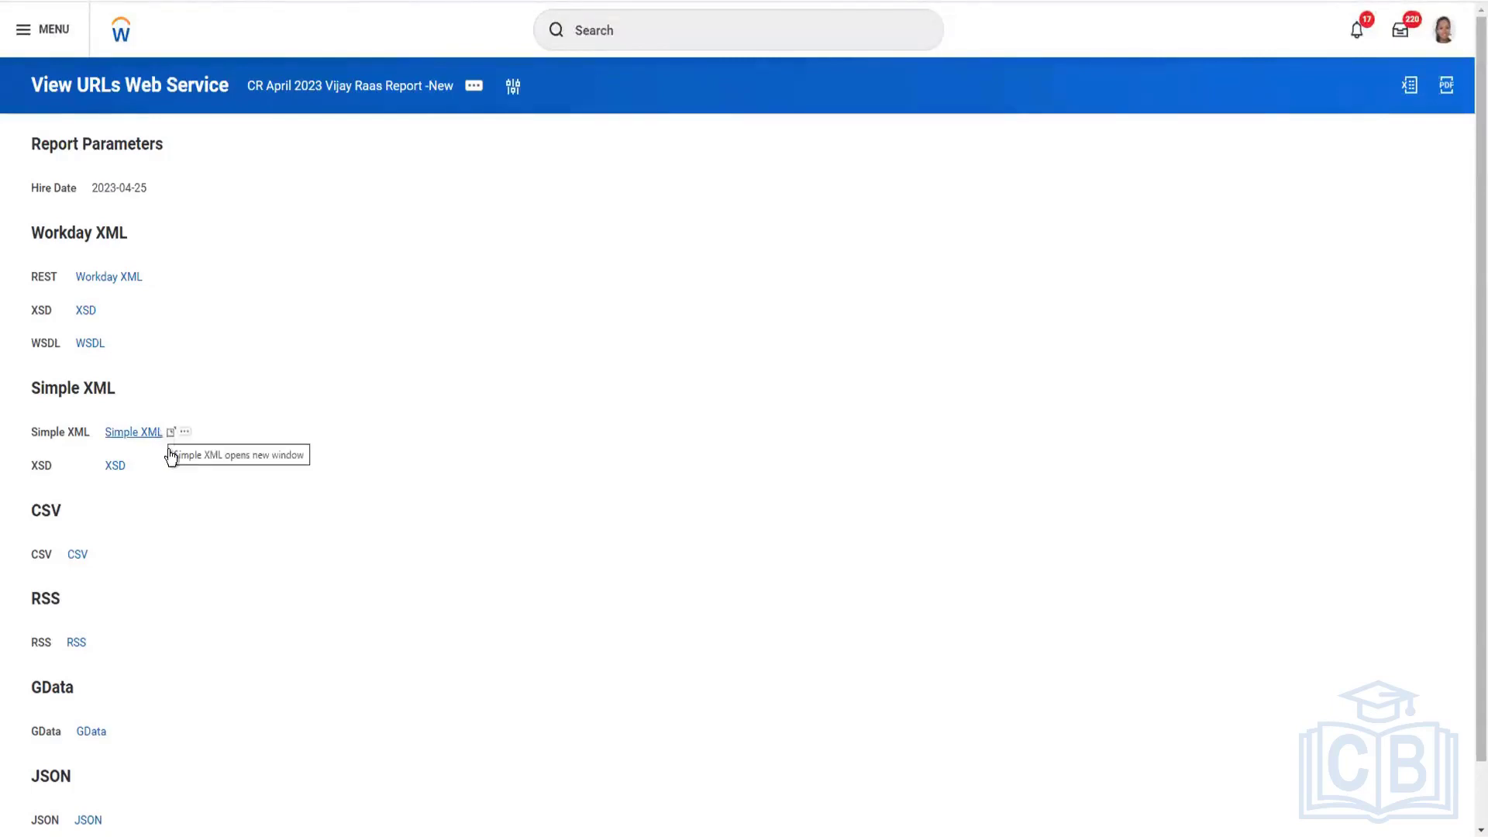
pyautogui.scroll(-1, 203, 571)
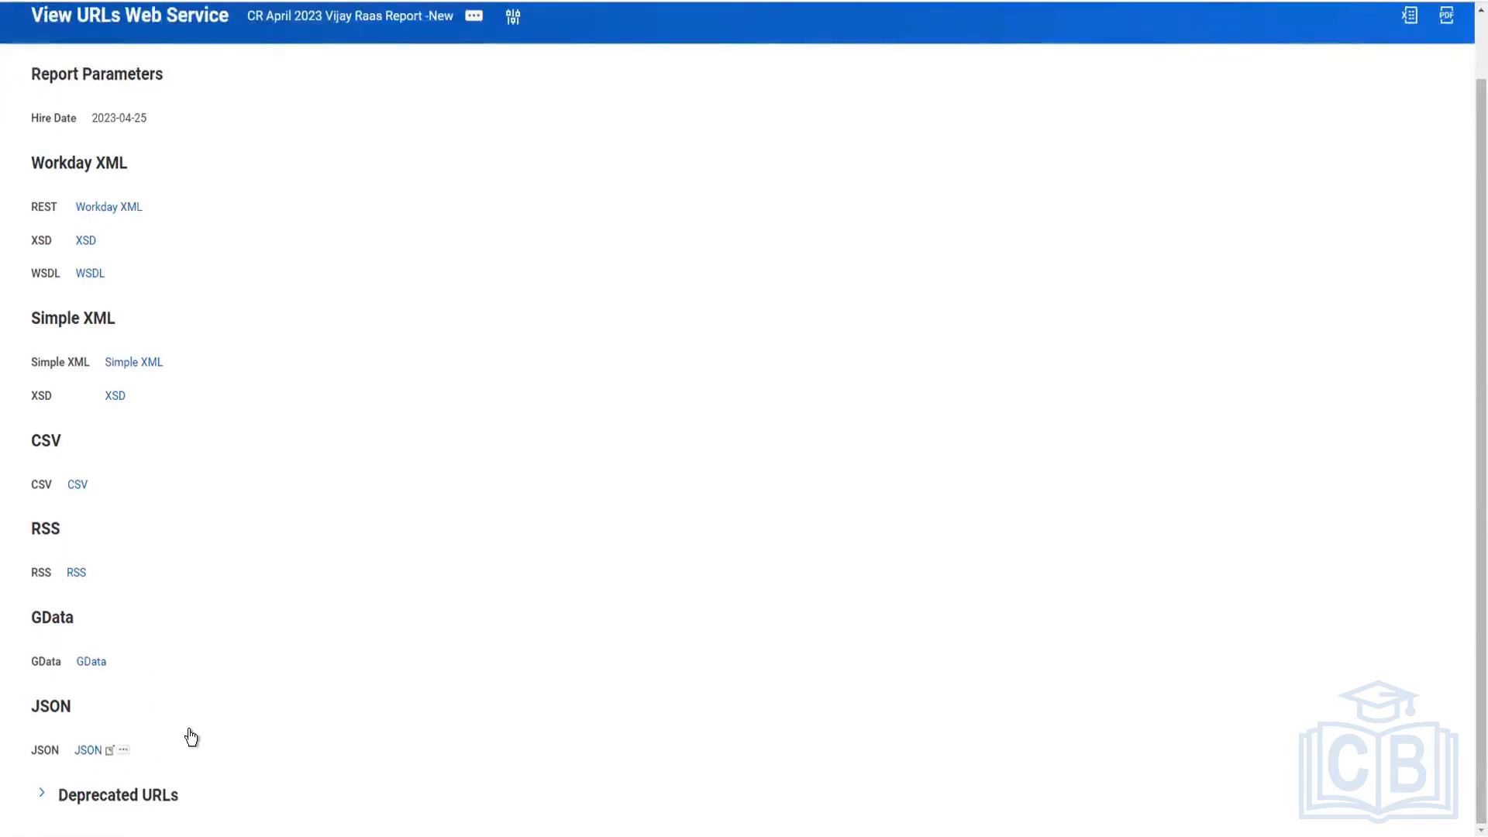
pyautogui.scroll(1, 254, 698)
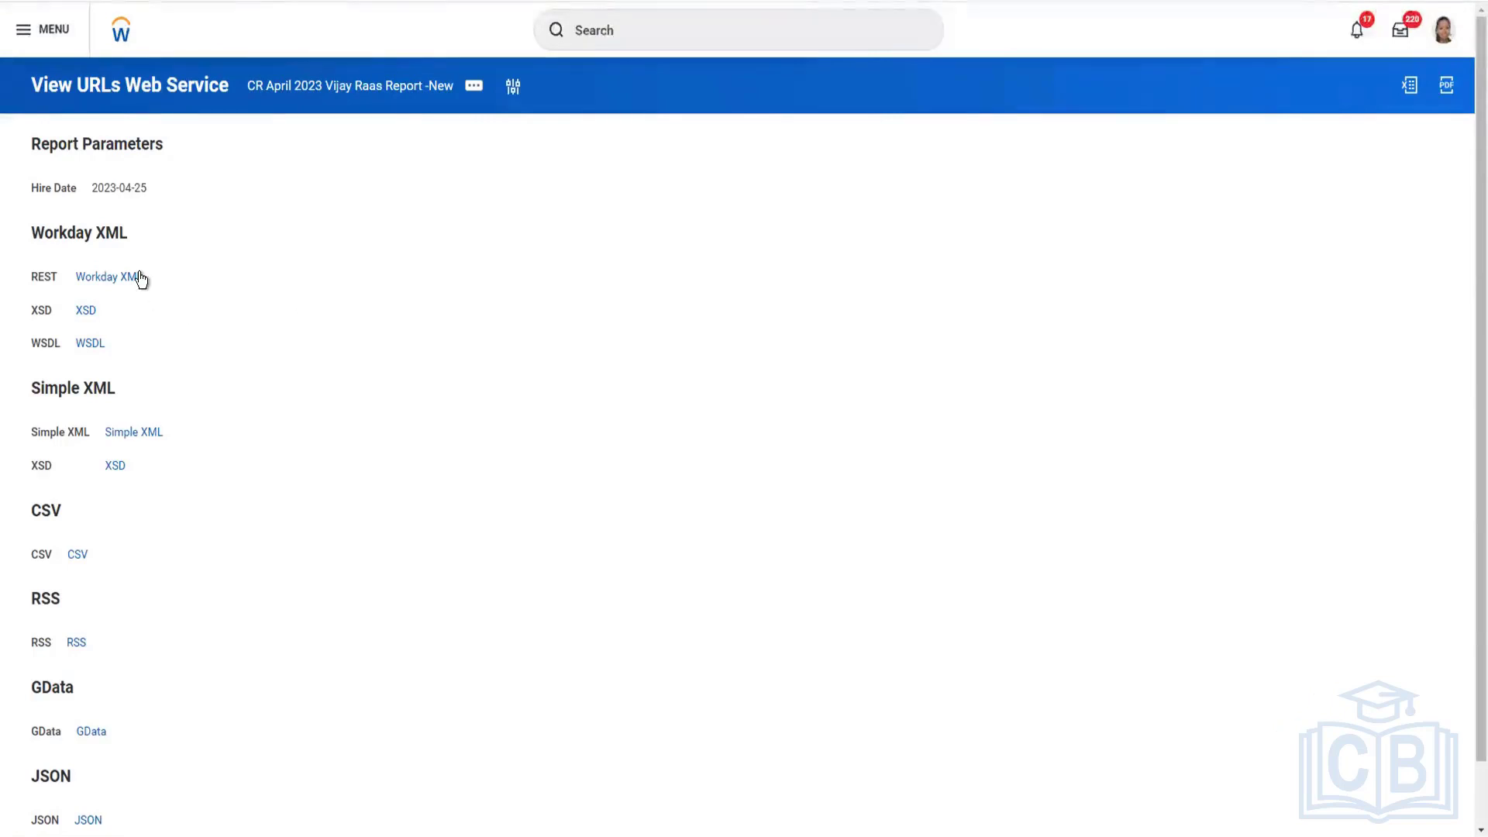
pyautogui.moveTo(151, 287)
pyautogui.click(147, 279)
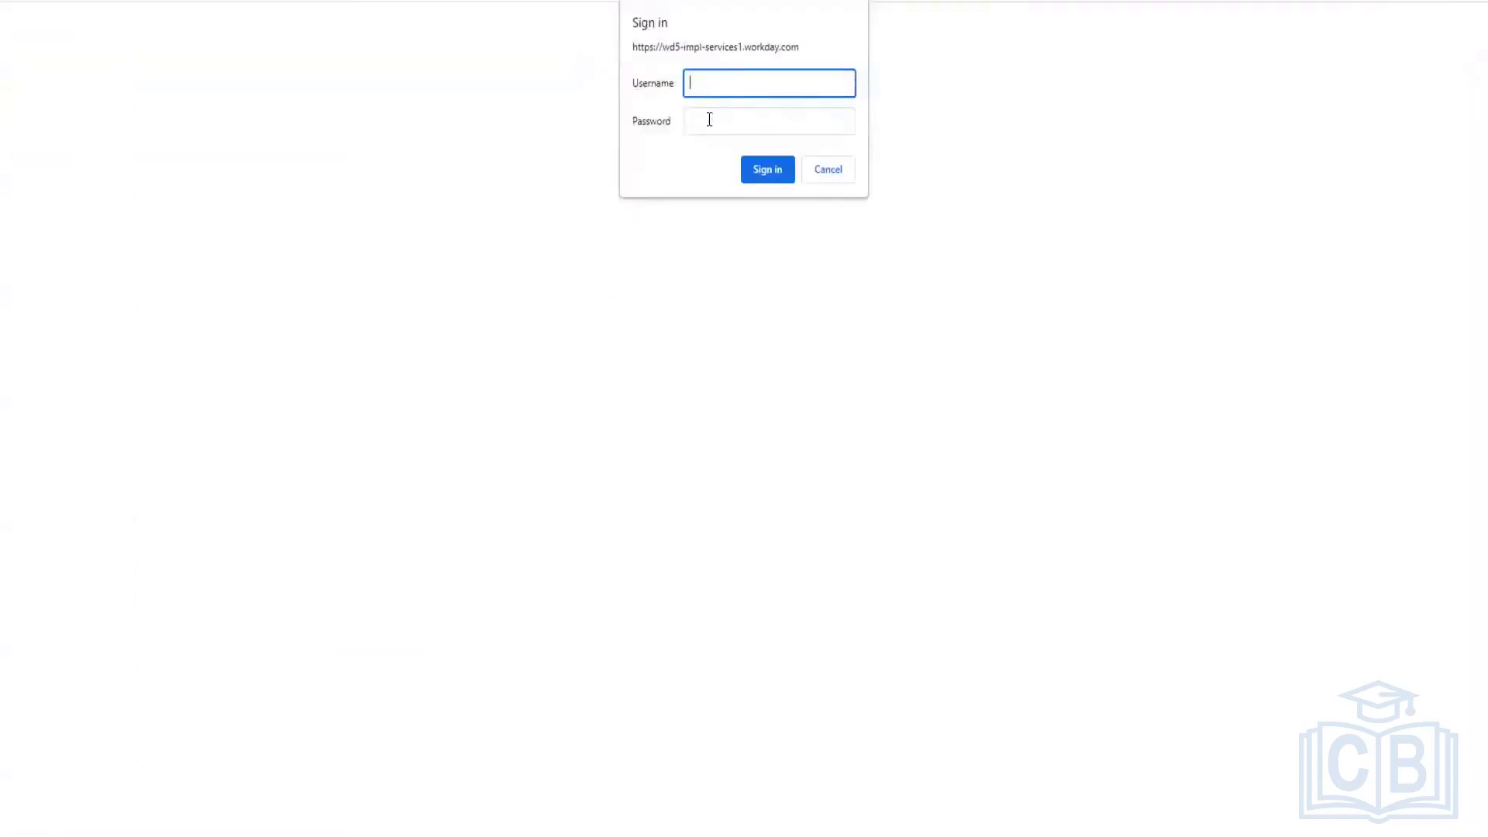
pyautogui.click(710, 120)
pyautogui.hotkey('ctrl', 'v')
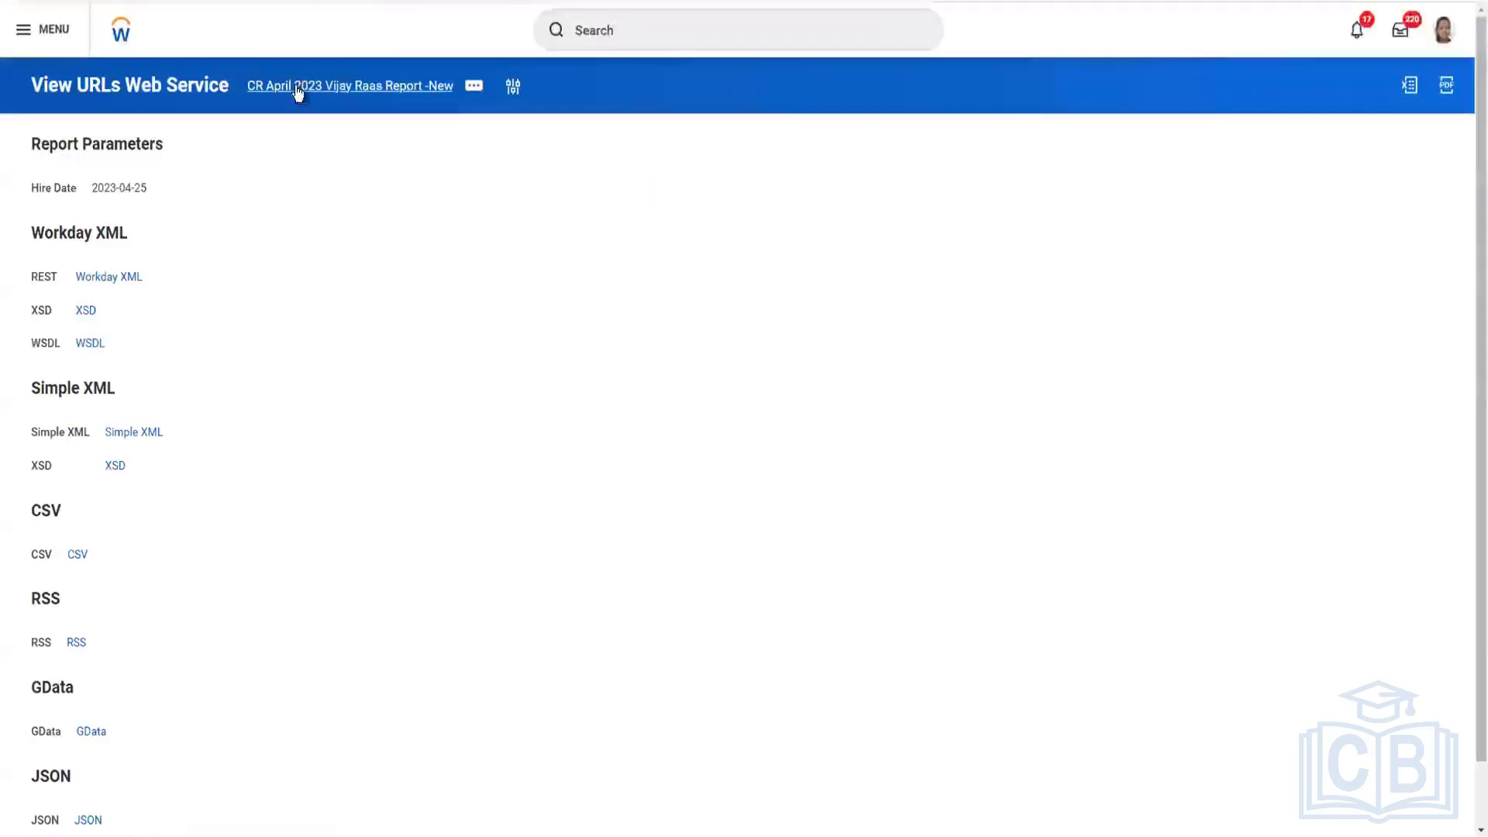
# Open the custom report's definition in a new tab and return to the username field of the sign-in prompt.
pyautogui.rightClick(299, 92)
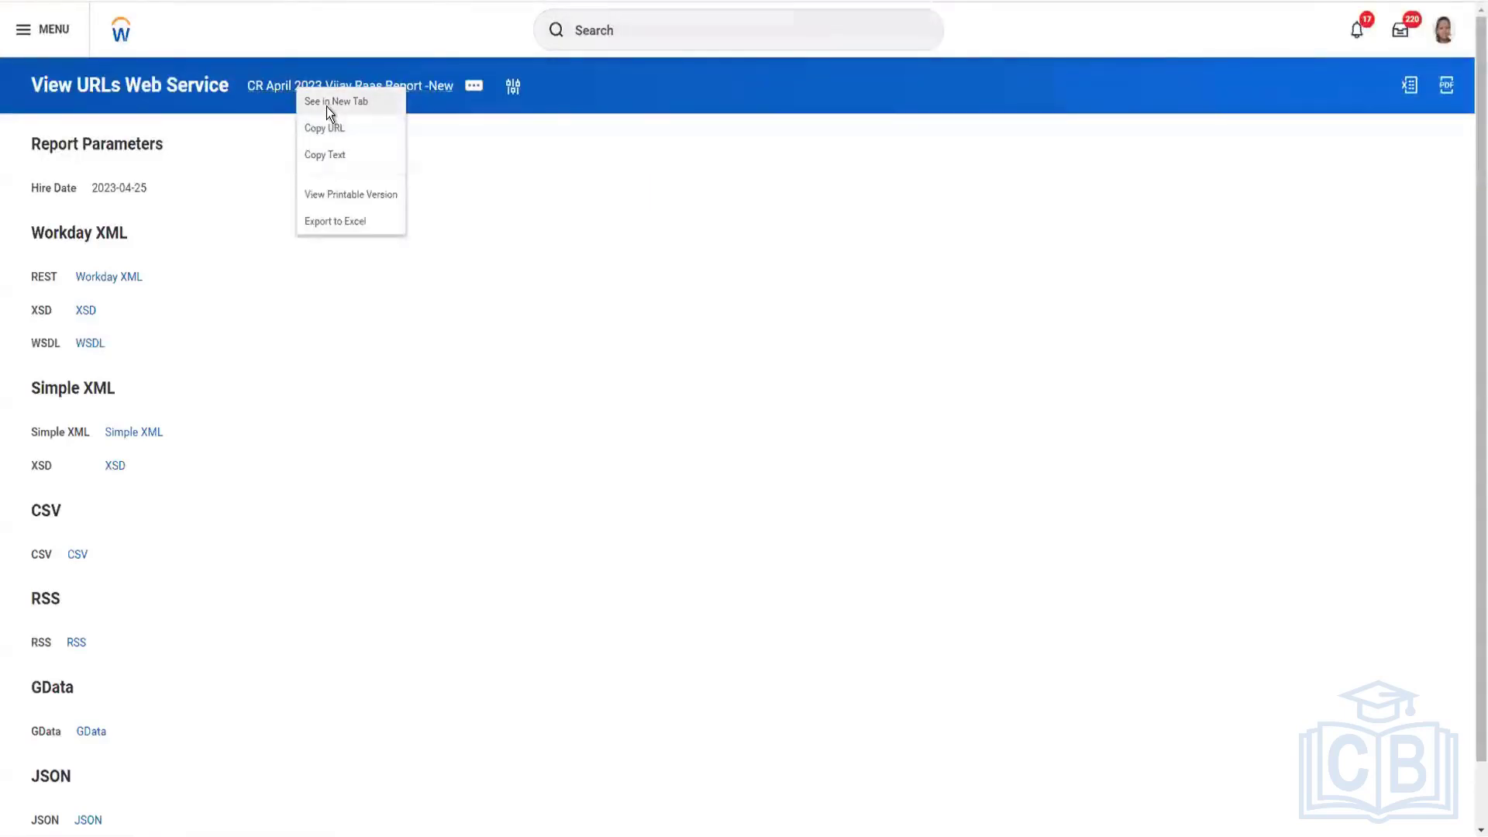
pyautogui.click(327, 106)
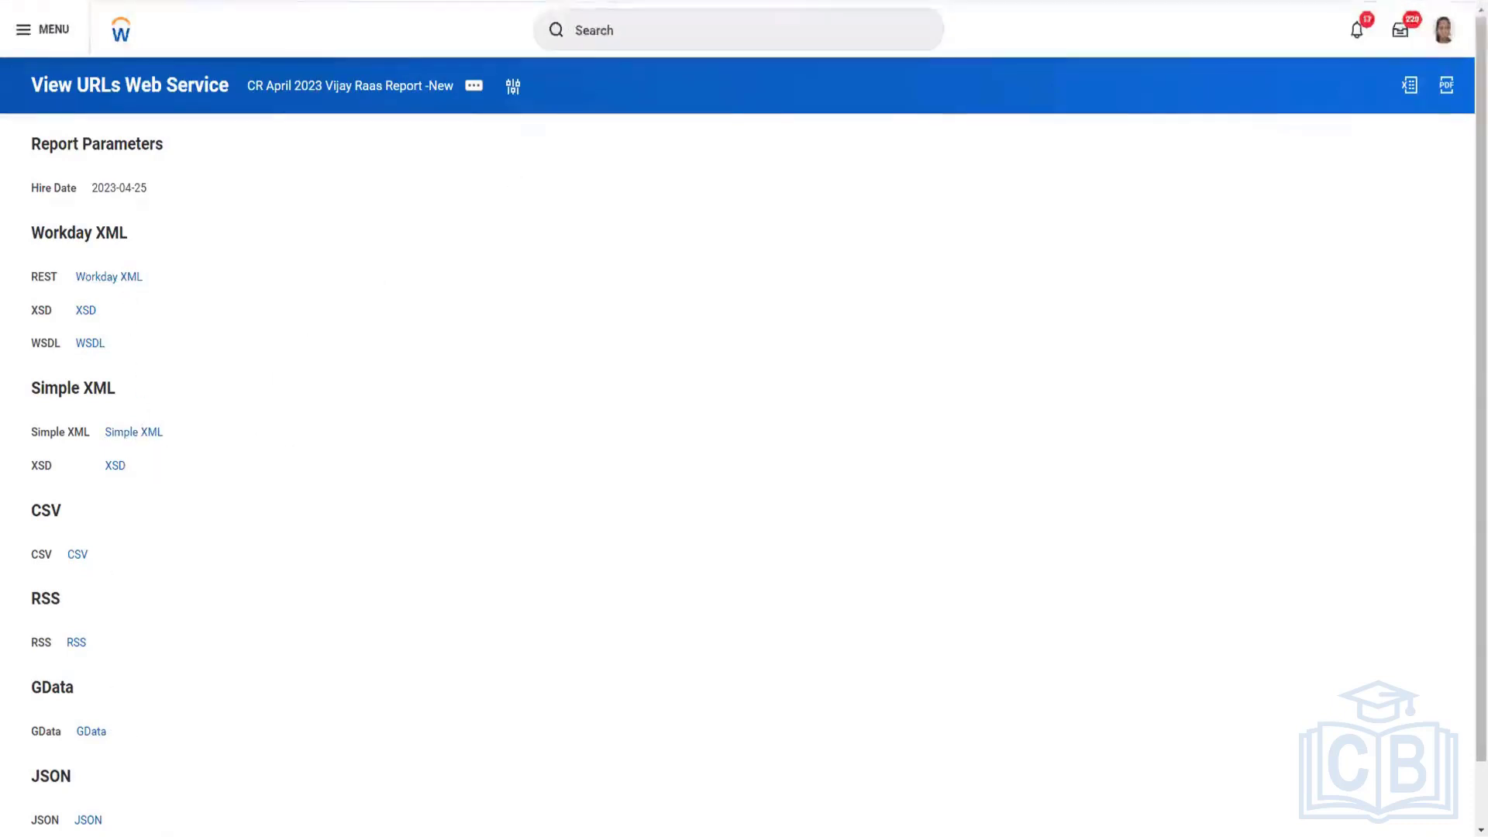
pyautogui.hotkey('alt', 'Left')
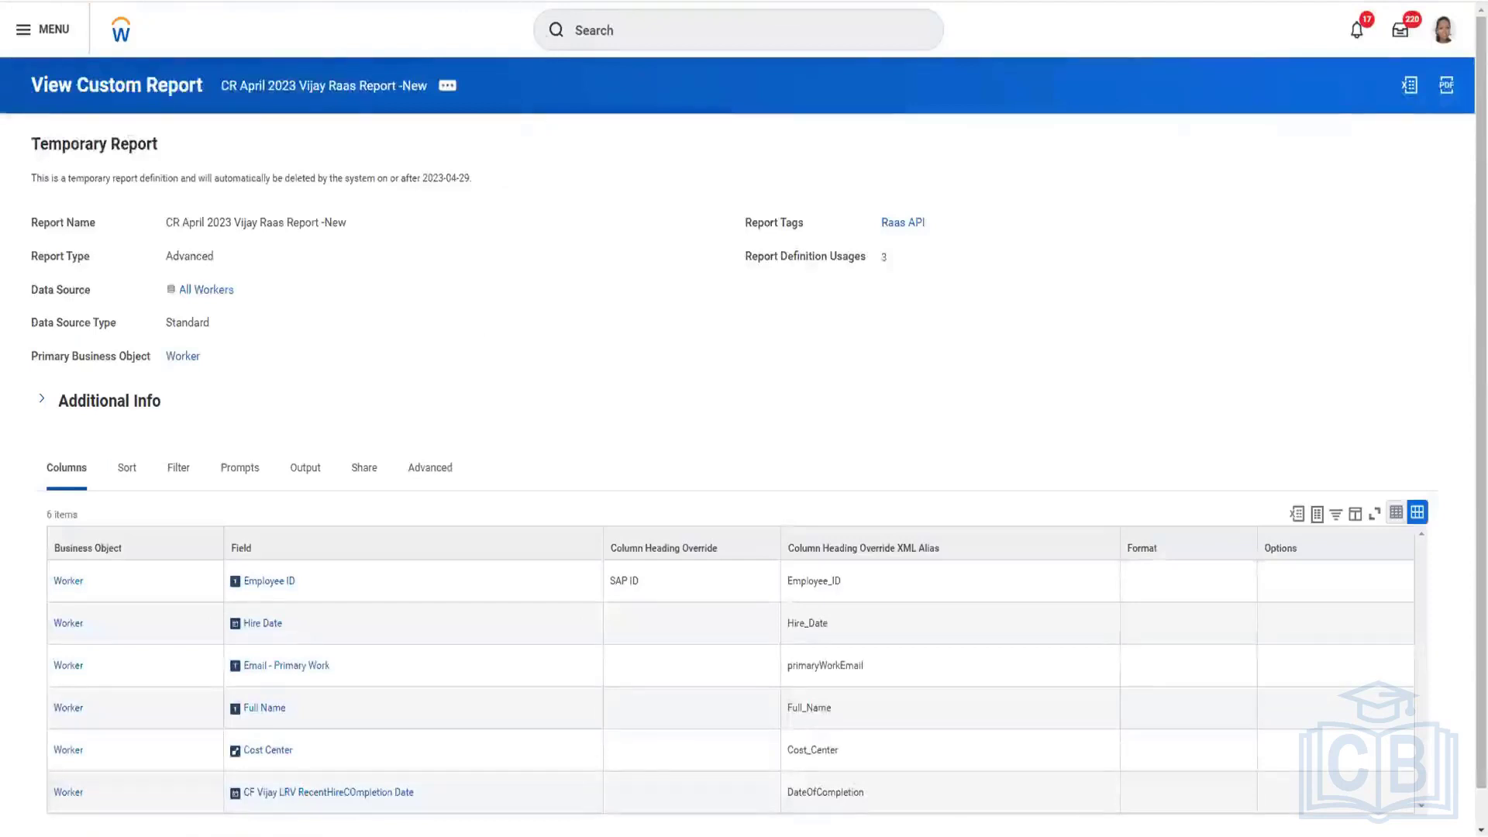
pyautogui.hotkey('alt', 'Right')
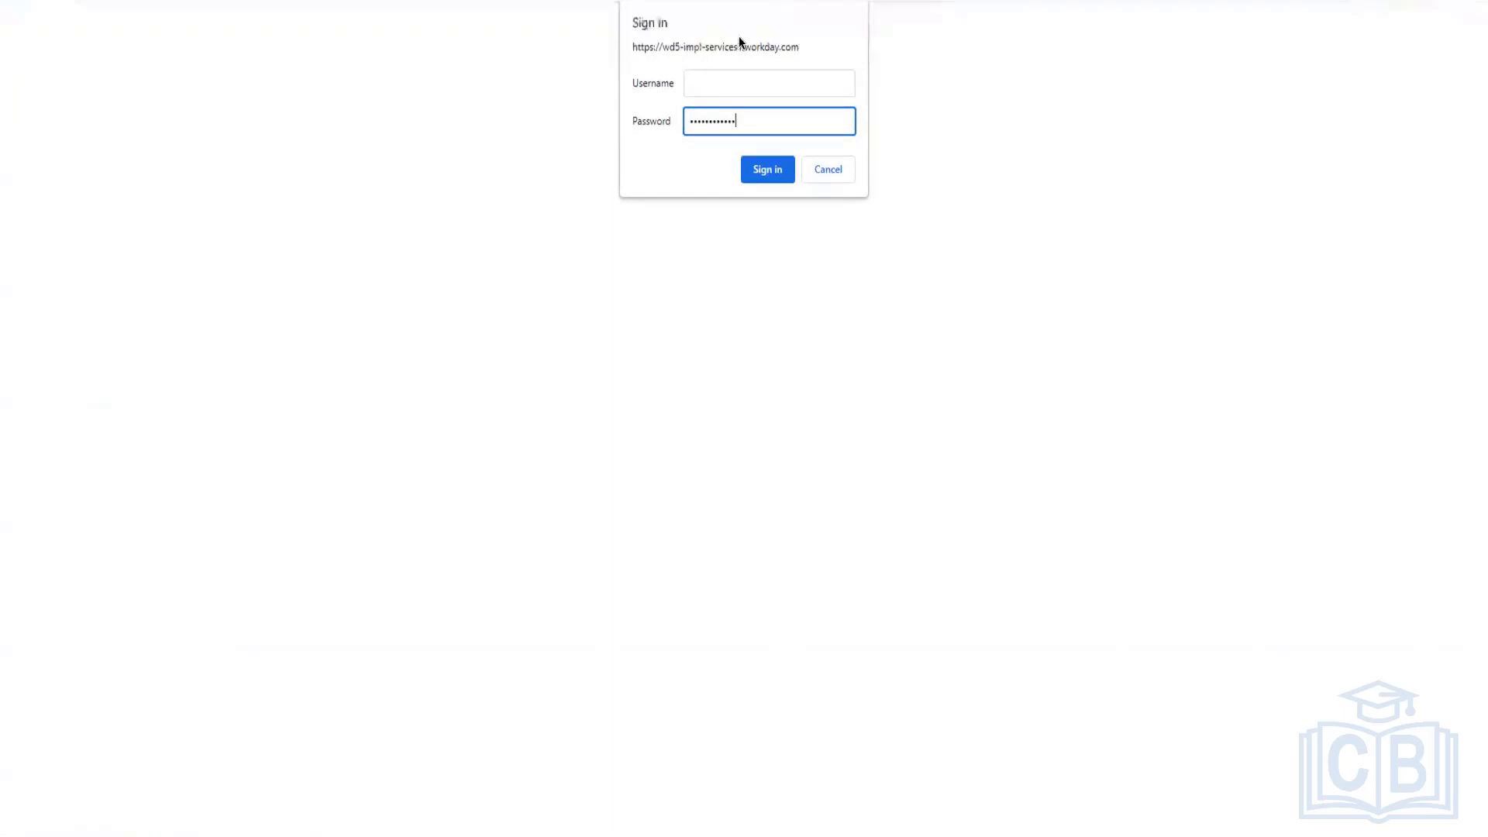
pyautogui.click(707, 85)
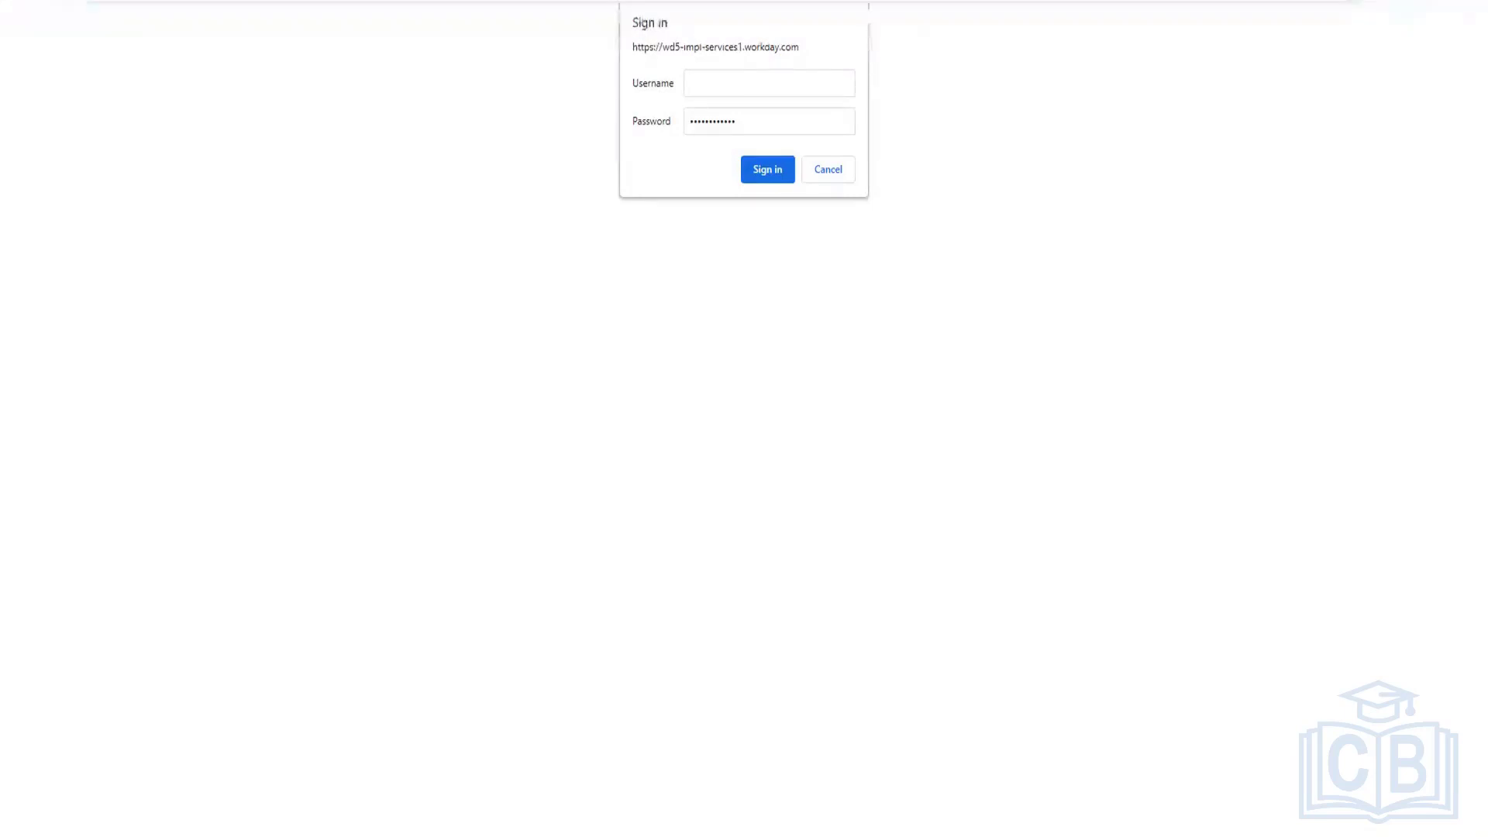
# Enter the report's web service URL in the address bar and try appending ?format=json.
pyautogui.hotkey('ctrl', 'v')
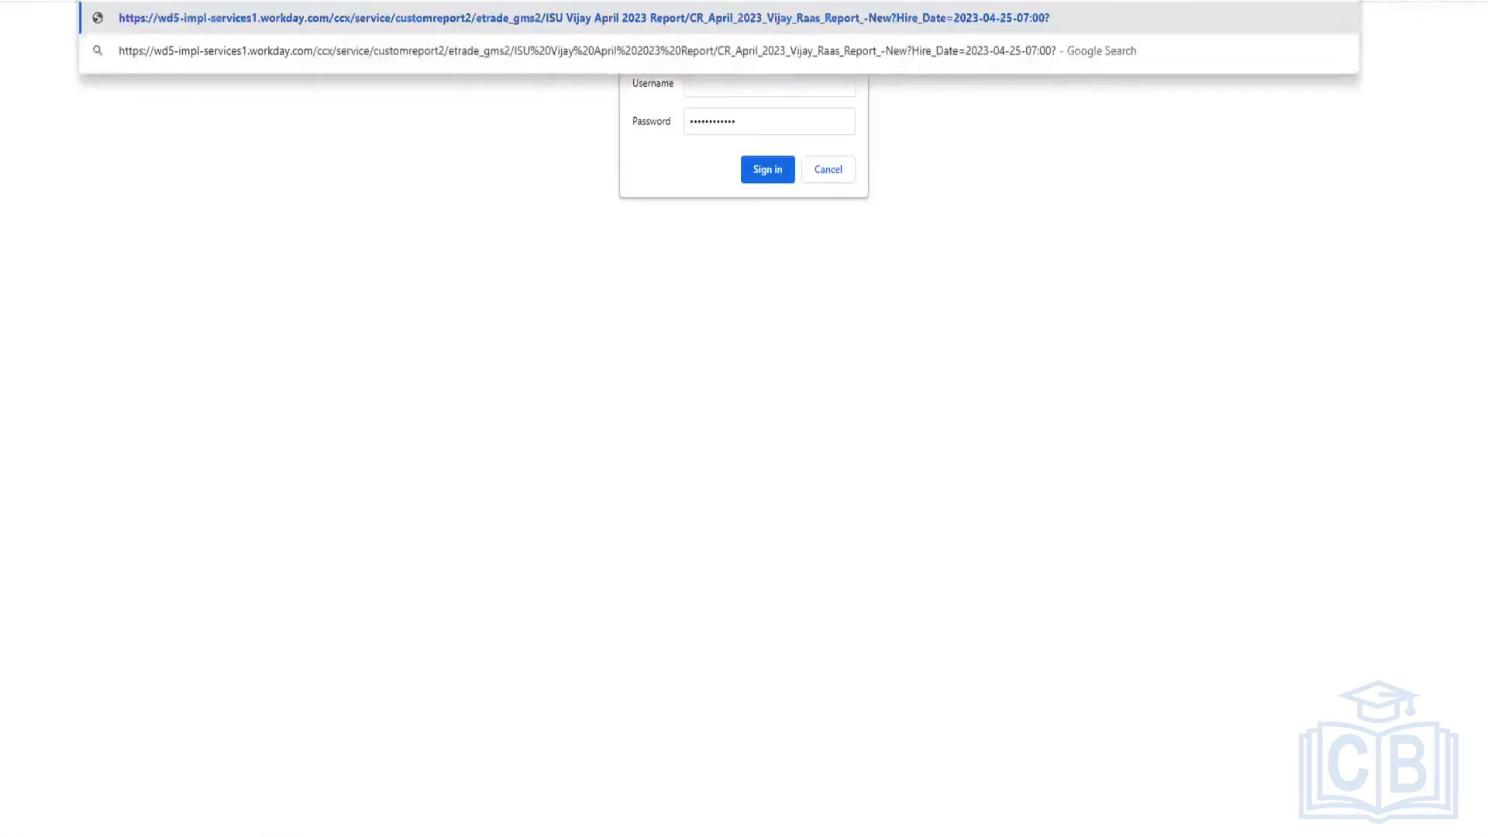
pyautogui.write('form')
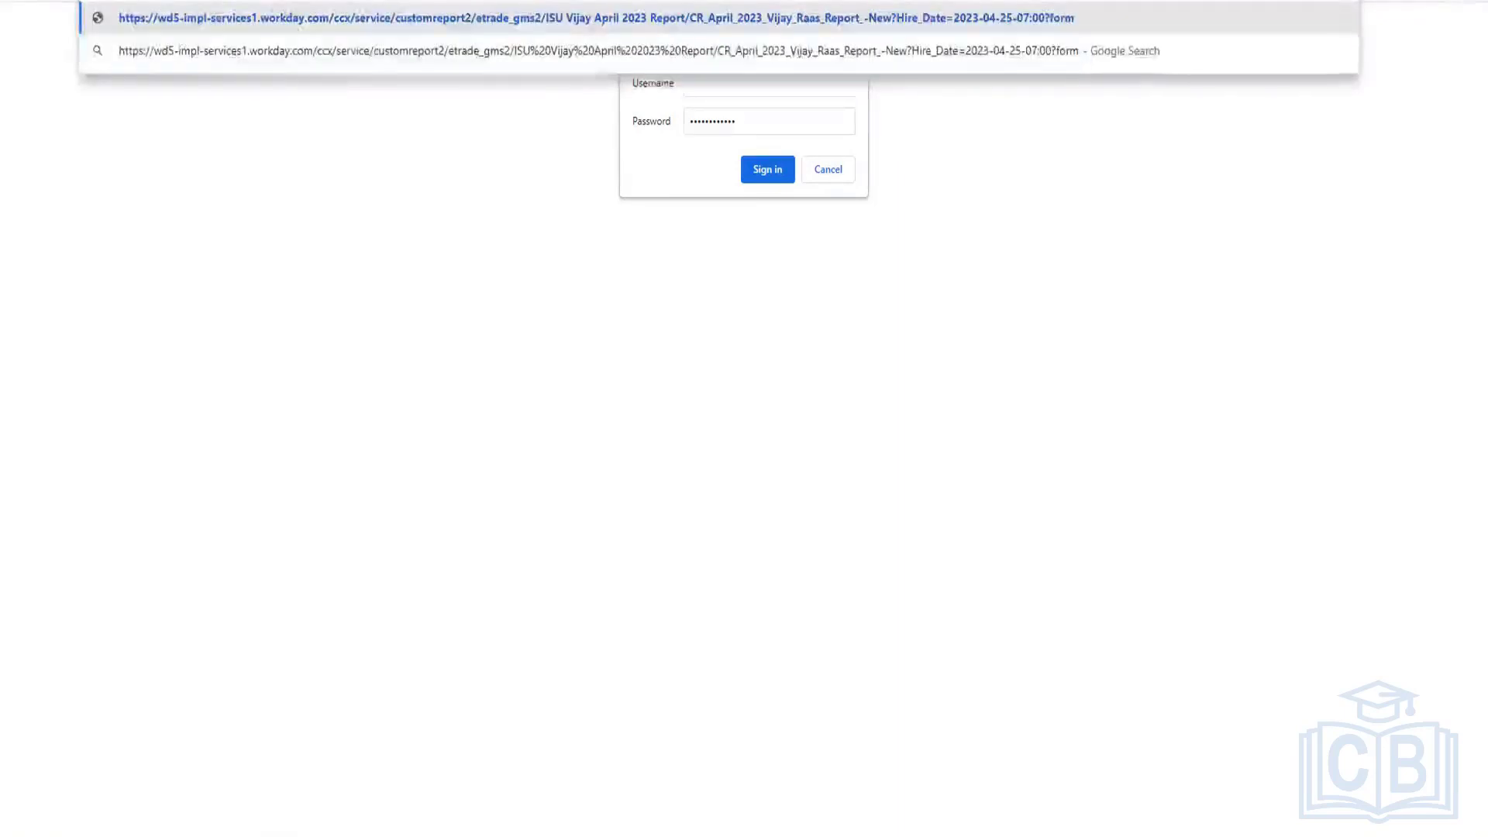
pyautogui.write('at')
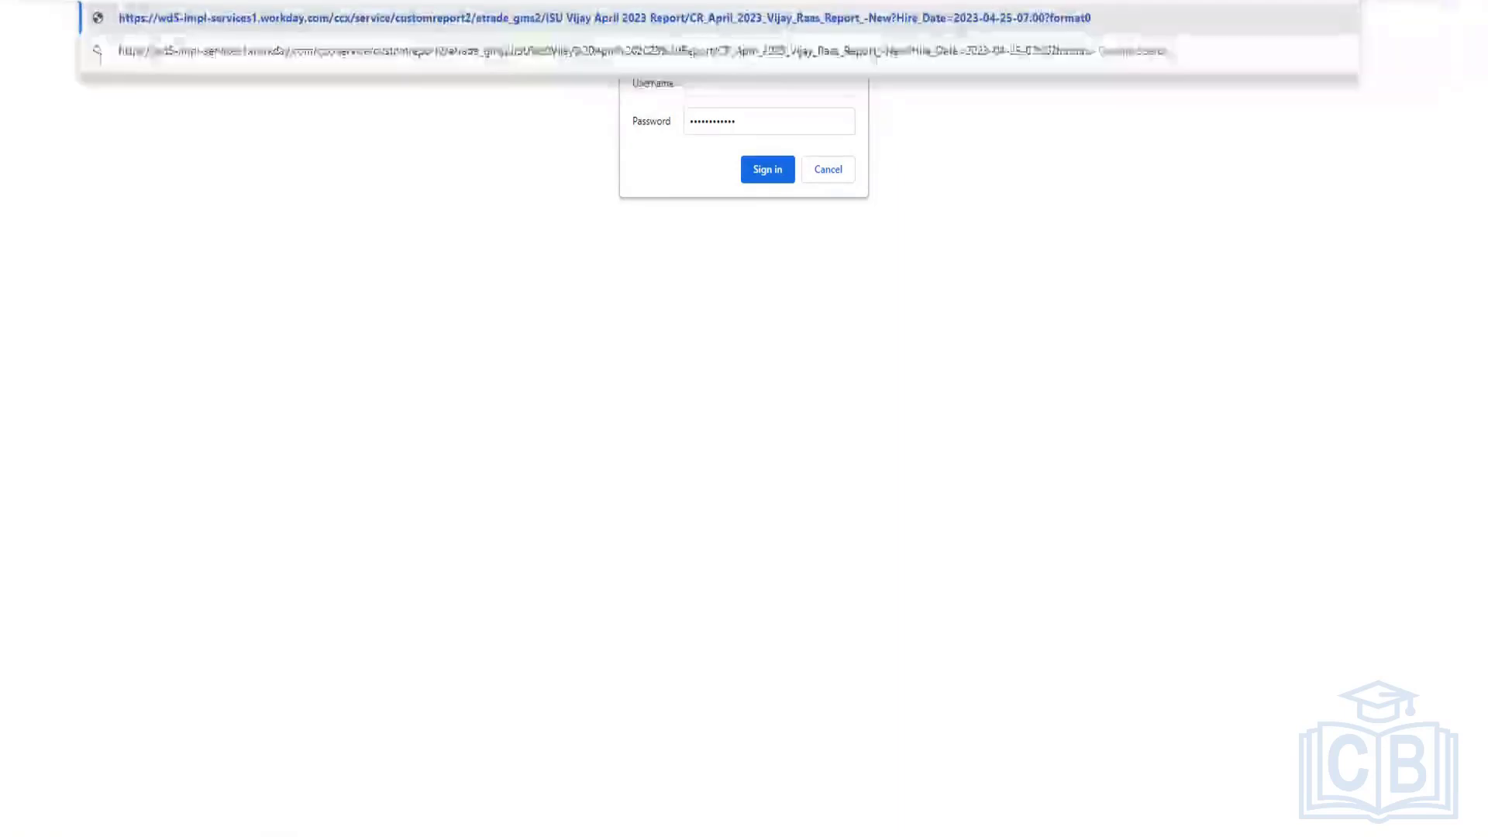
pyautogui.write('=')
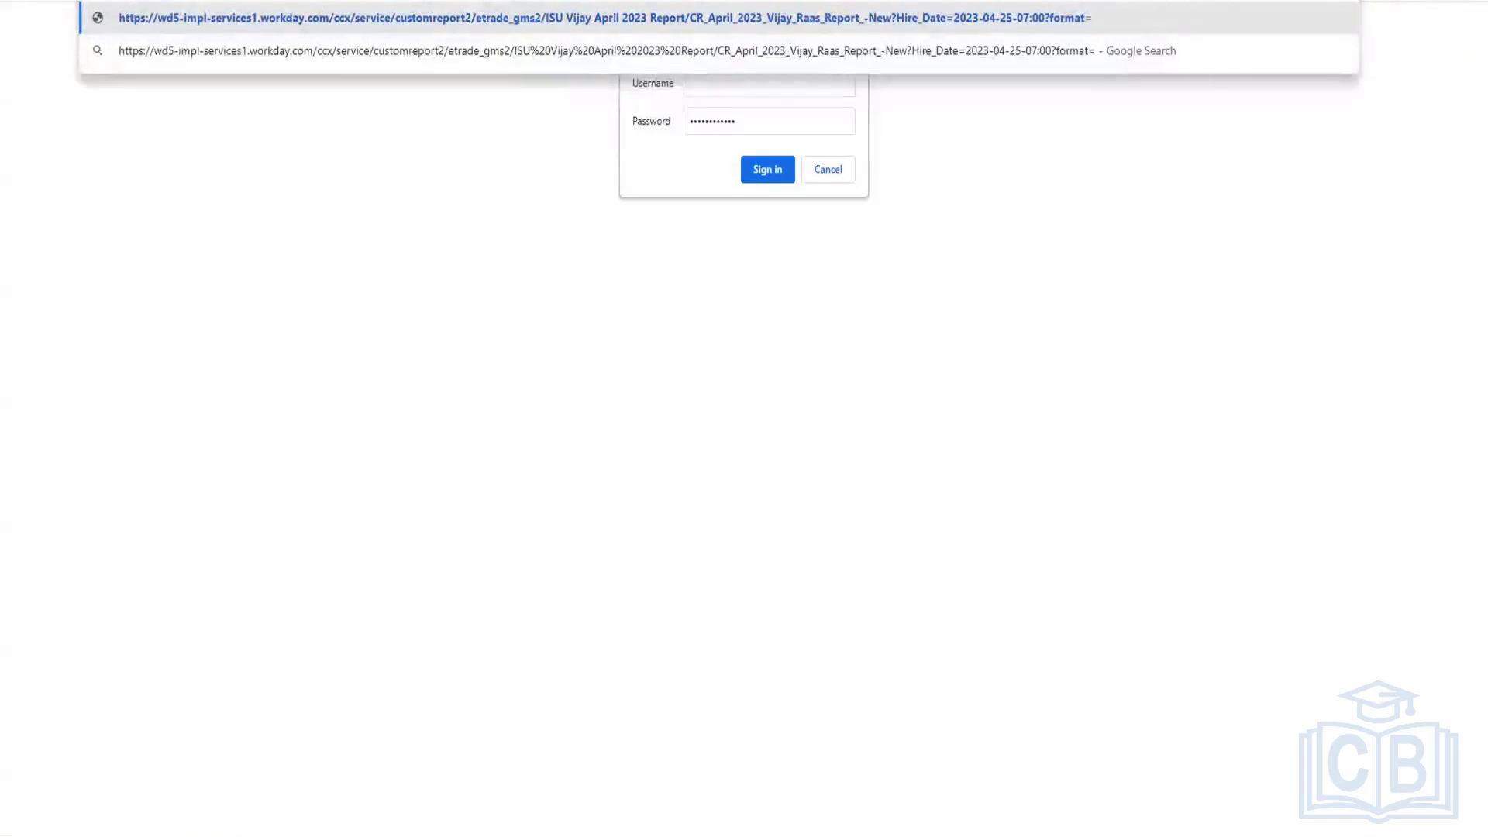
pyautogui.write('json')
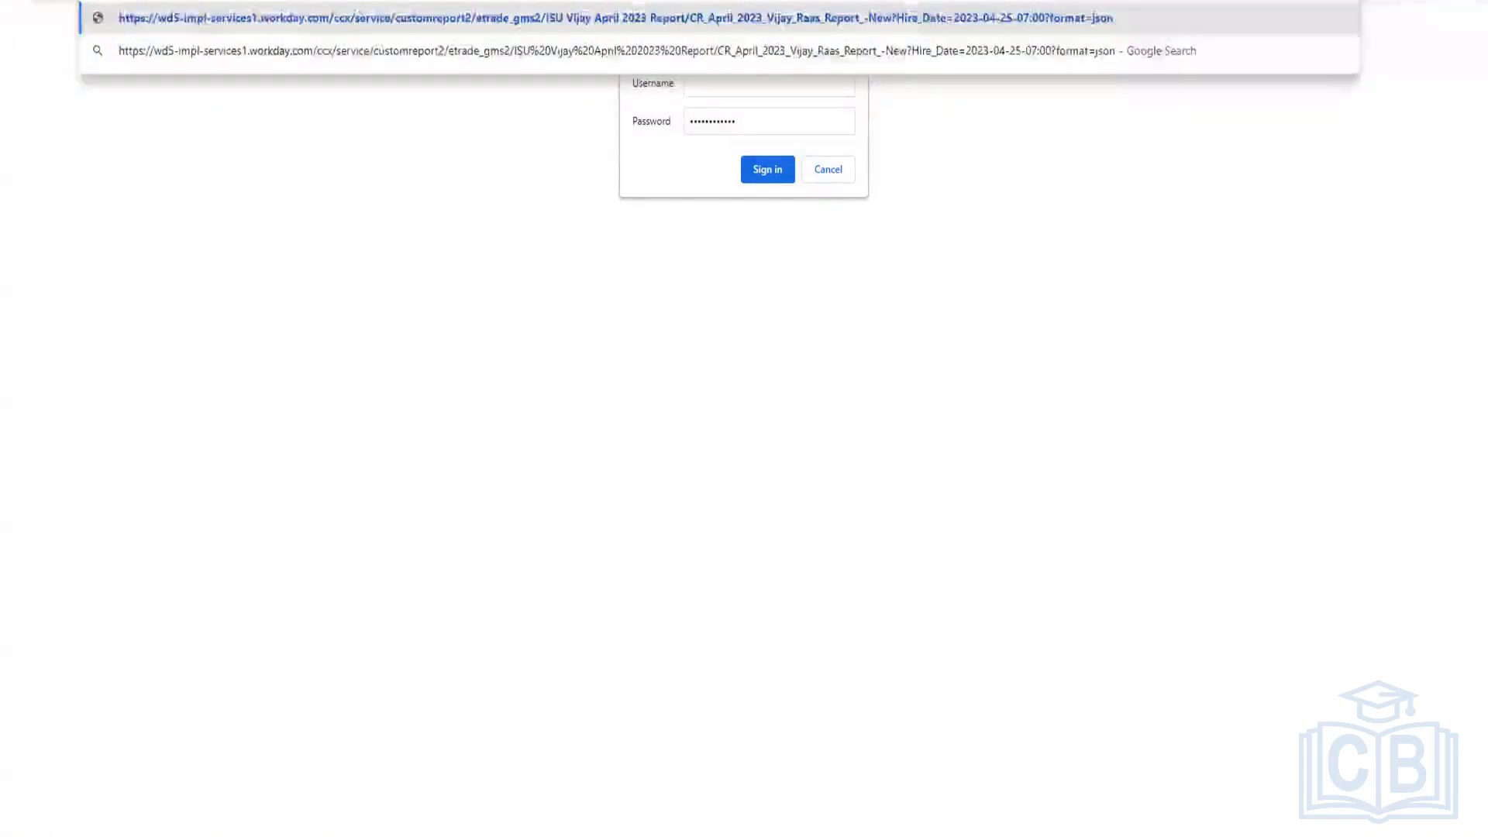
# Remove the ?format=json suffix from the web service URL and return to the list of web service URLs.
pyautogui.press('BackSpace')
pyautogui.press('BackSpace')
pyautogui.press('BackSpace')
pyautogui.press('BackSpace')
pyautogui.press('BackSpace')
pyautogui.press('BackSpace')
pyautogui.press('BackSpace')
pyautogui.press('BackSpace')
pyautogui.press('BackSpace')
pyautogui.press('BackSpace')
pyautogui.press('BackSpace')
pyautogui.press('BackSpace')
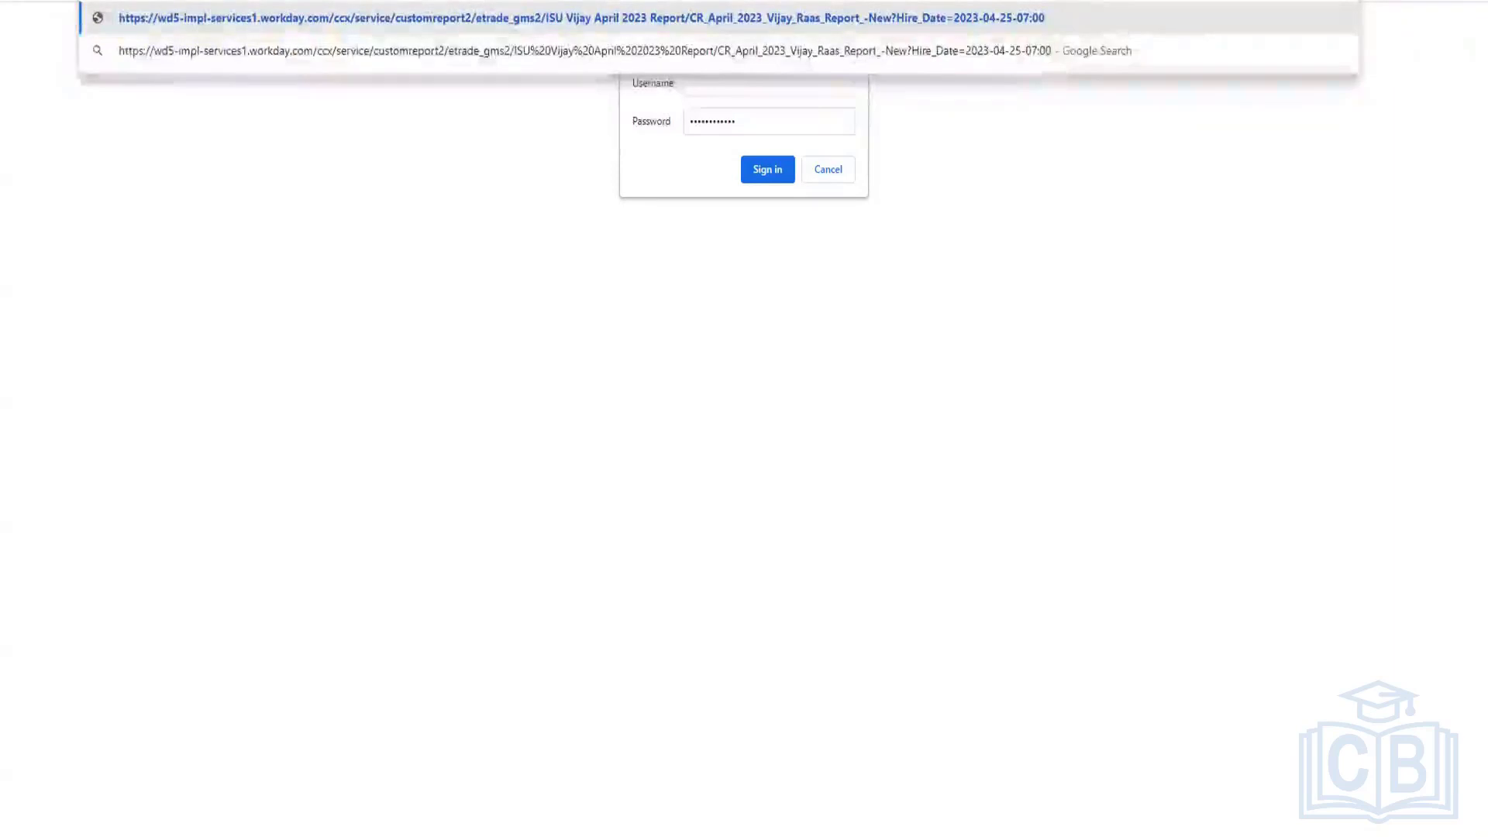
pyautogui.press('Return')
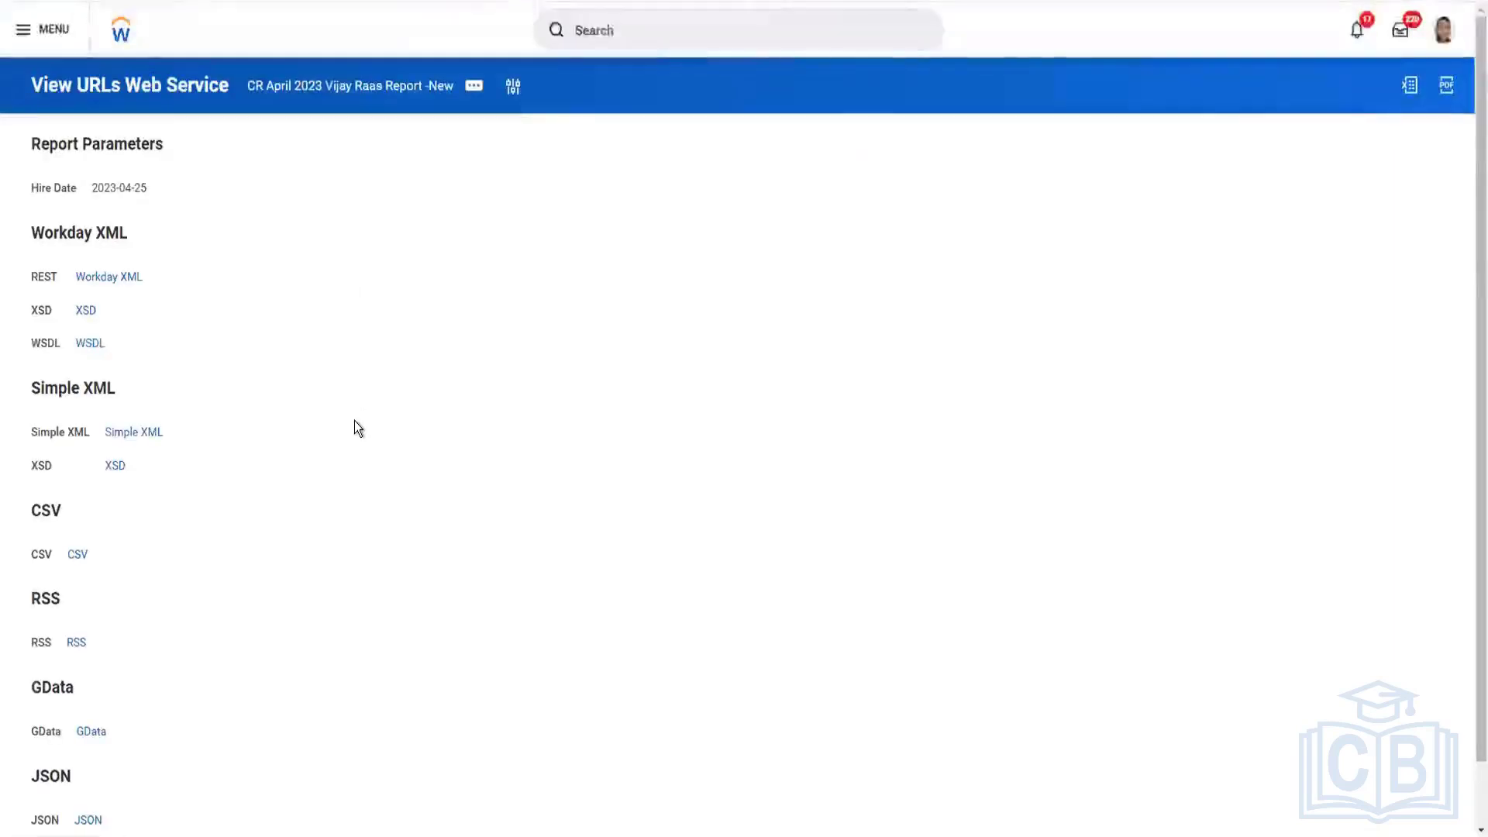
# Locate the JSON web service link and try the report URL with &format=json in the schema page's address bar.
pyautogui.scroll(-1, 333, 438)
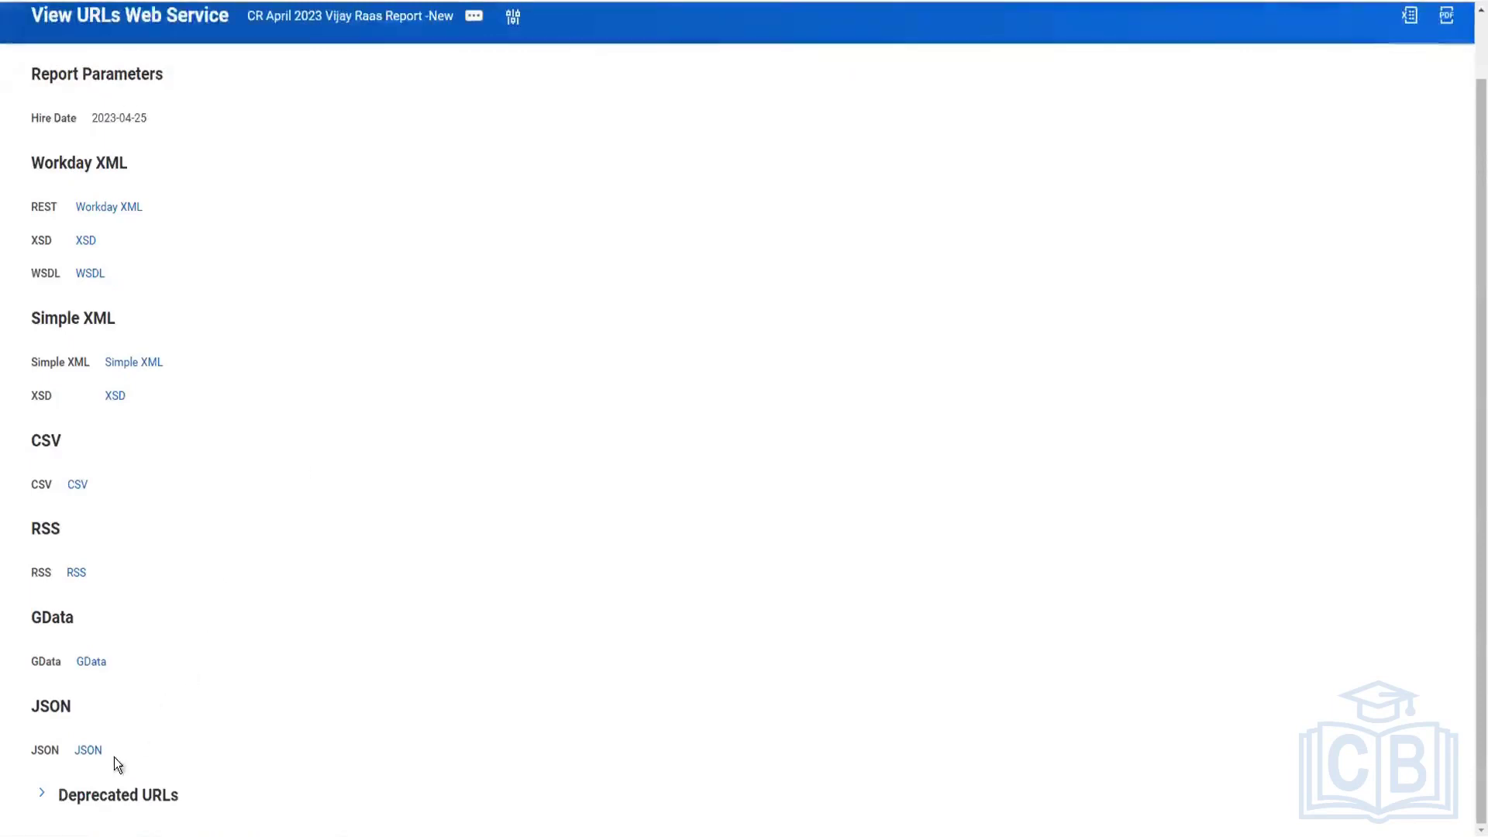
pyautogui.moveTo(111, 757)
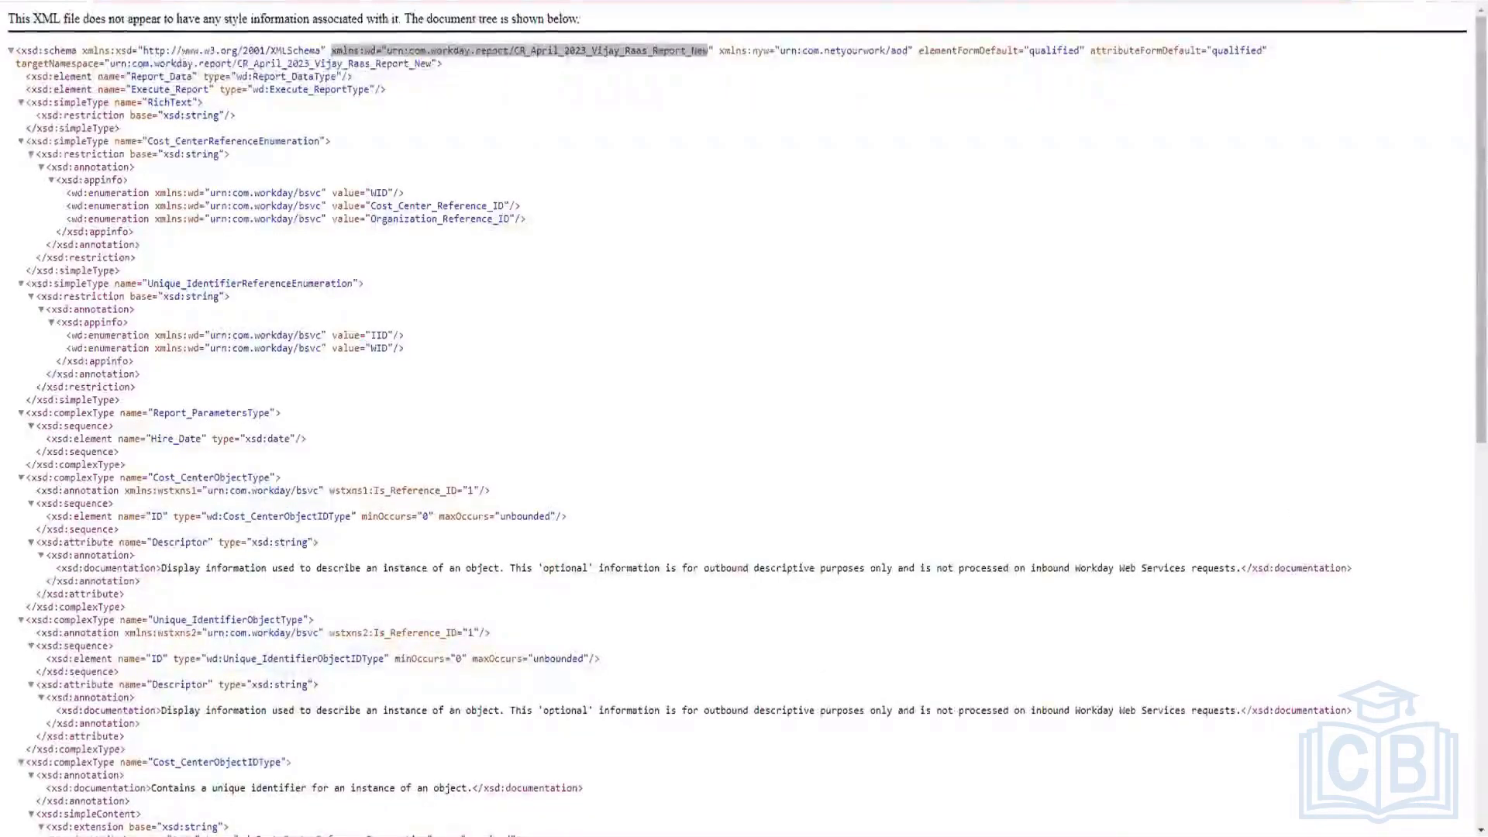
pyautogui.hotkey('ctrl', 'l')
pyautogui.write('&format=json')
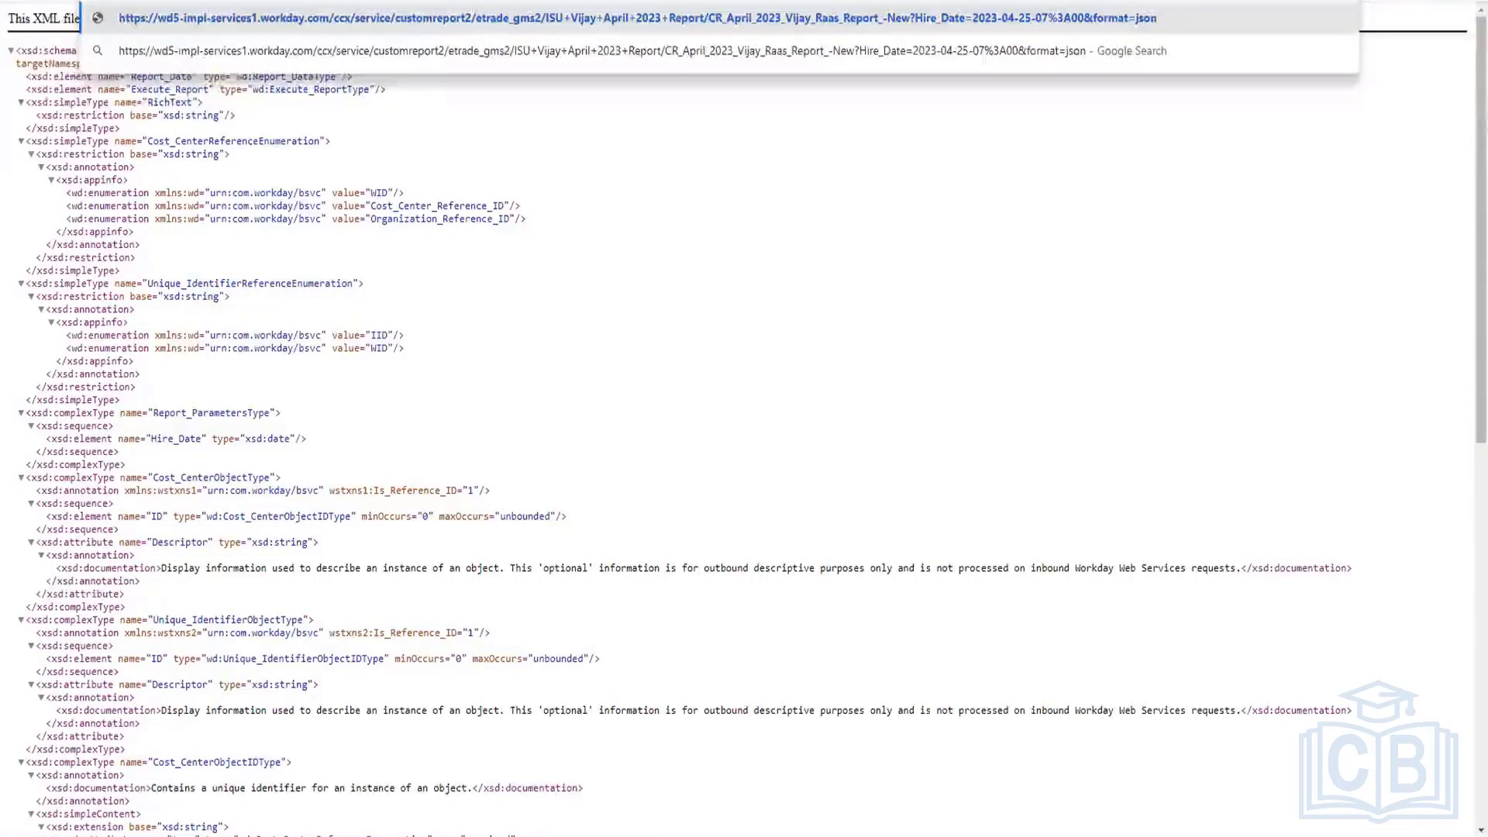
# Replace the format value in the web service URL with simplexml.
pyautogui.press('BackSpace')
pyautogui.press('BackSpace')
pyautogui.press('BackSpace')
pyautogui.press('BackSpace')
pyautogui.write('simpl')
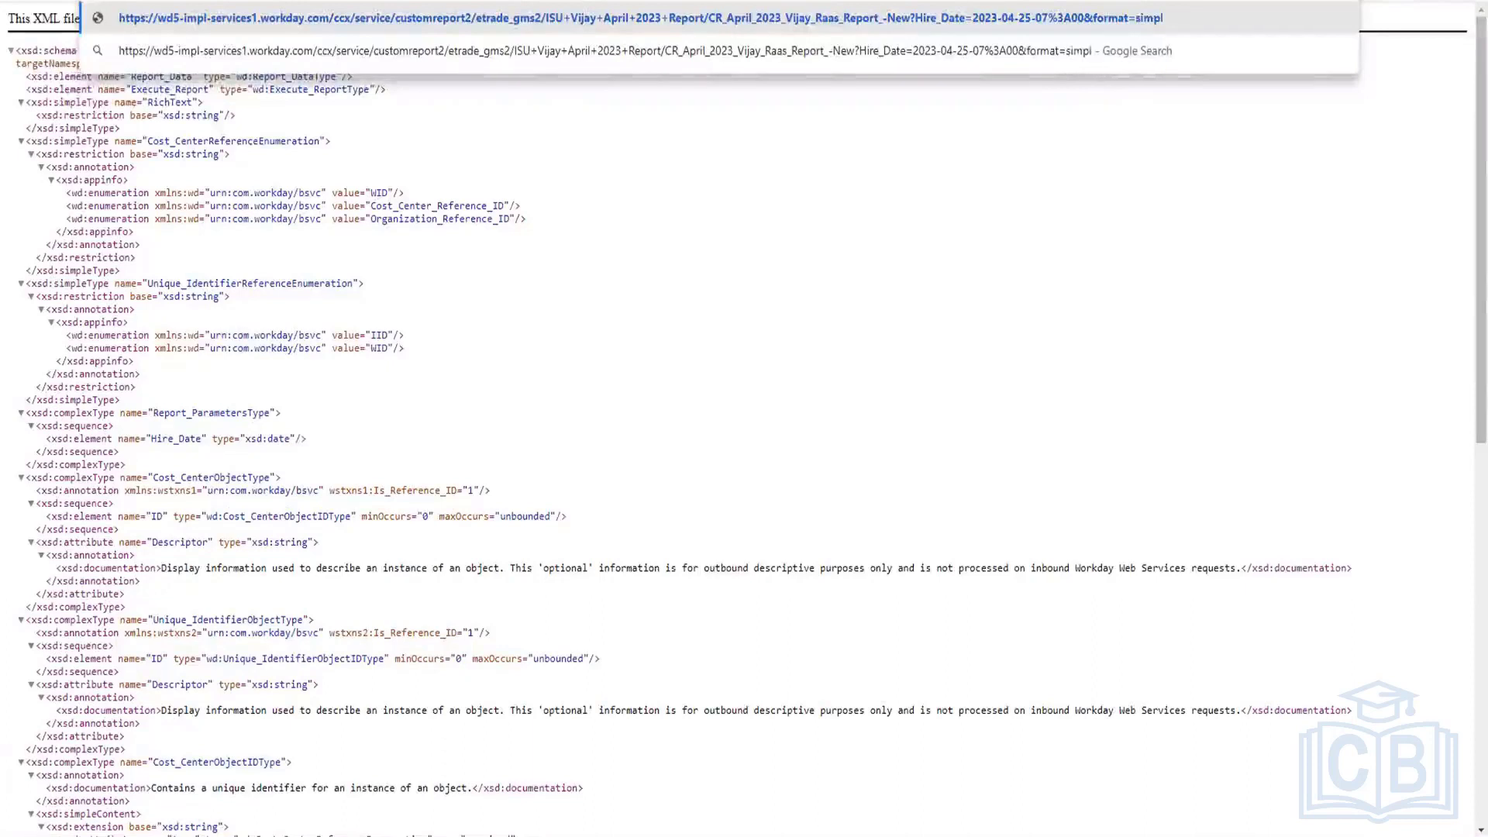
pyautogui.write('exml')
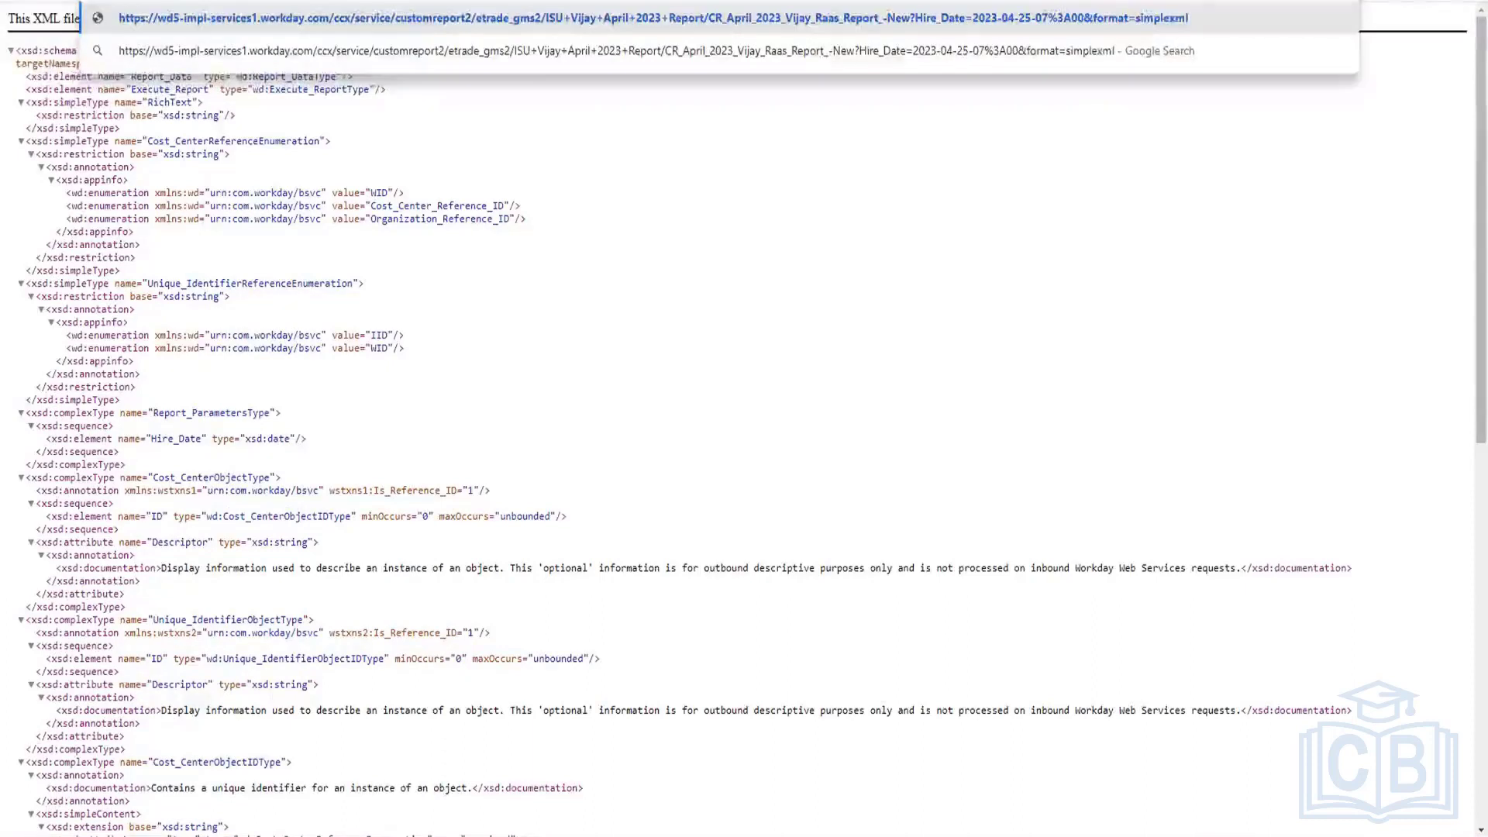
# Clear the simplexml format value from the web service URL.
pyautogui.press('BackSpace')
pyautogui.press('BackSpace')
pyautogui.press('BackSpace')
pyautogui.press('BackSpace')
pyautogui.press('BackSpace')
pyautogui.press('BackSpace')
pyautogui.press('BackSpace')
pyautogui.press('BackSpace')
pyautogui.press('BackSpace')
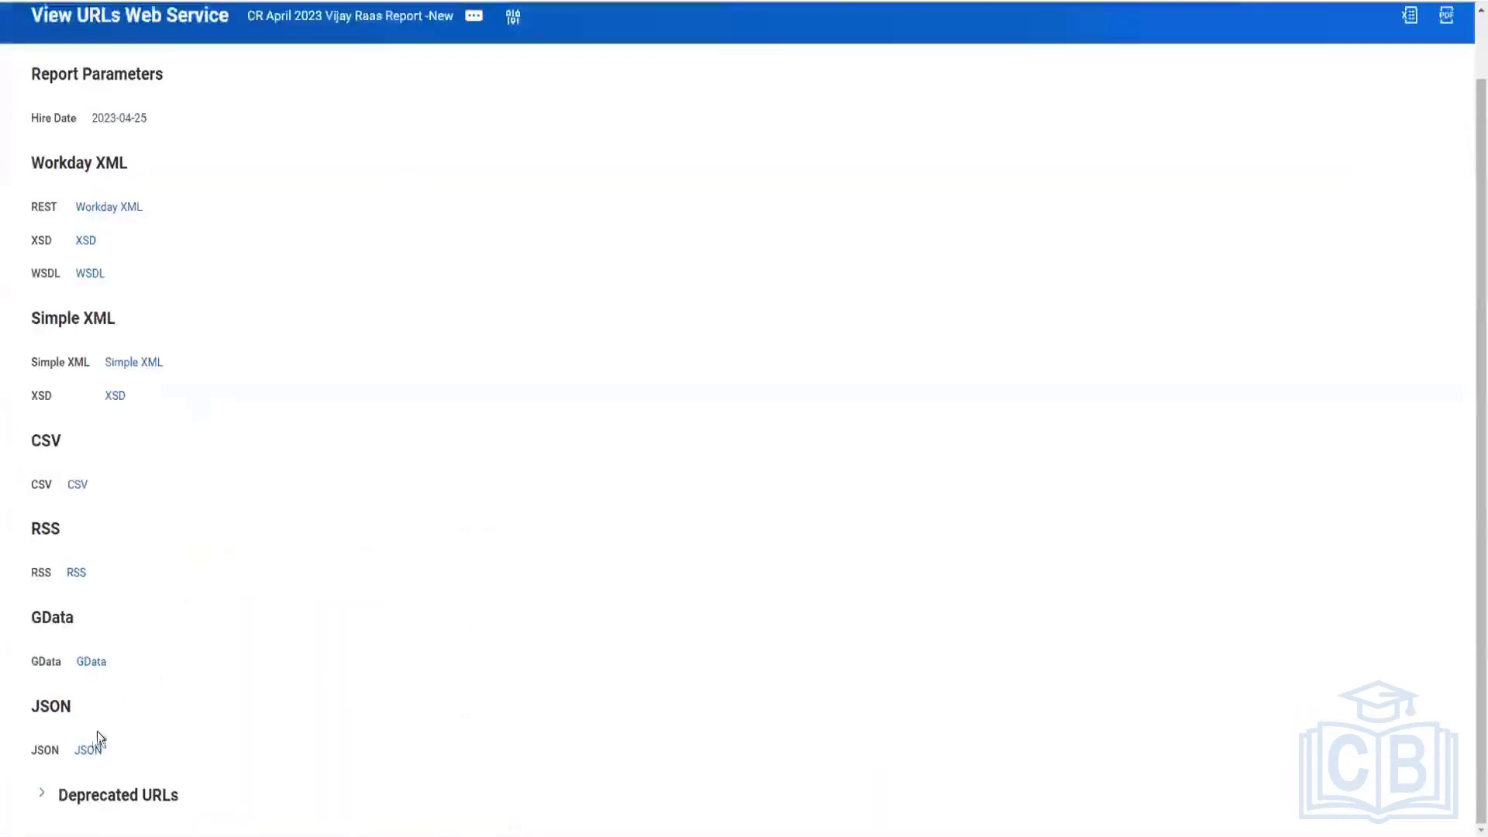
# Check the copy options of the JSON and CSV links on the web service URLs page.
pyautogui.rightClick(90, 756)
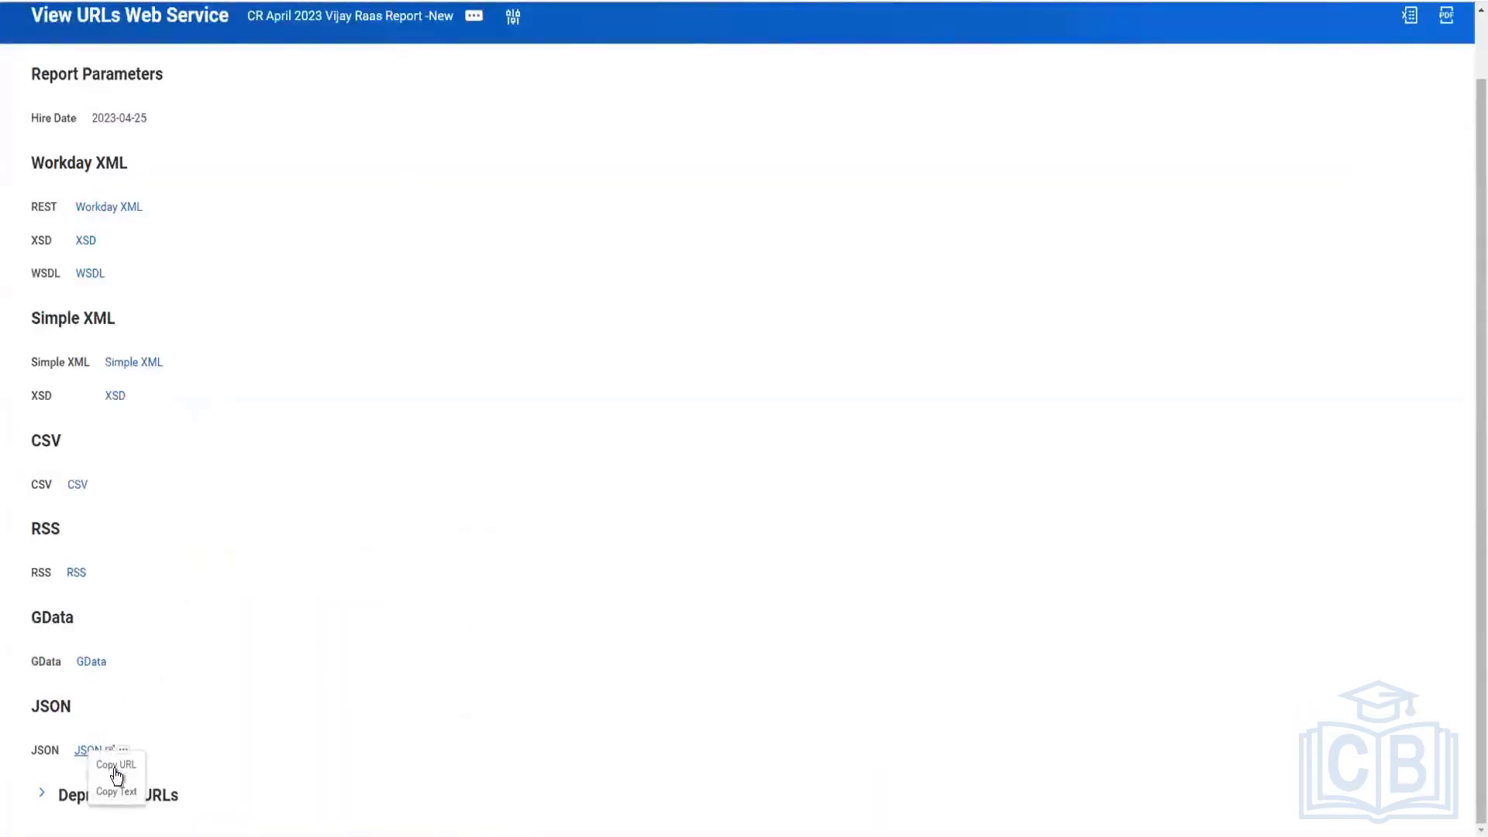
pyautogui.rightClick(75, 489)
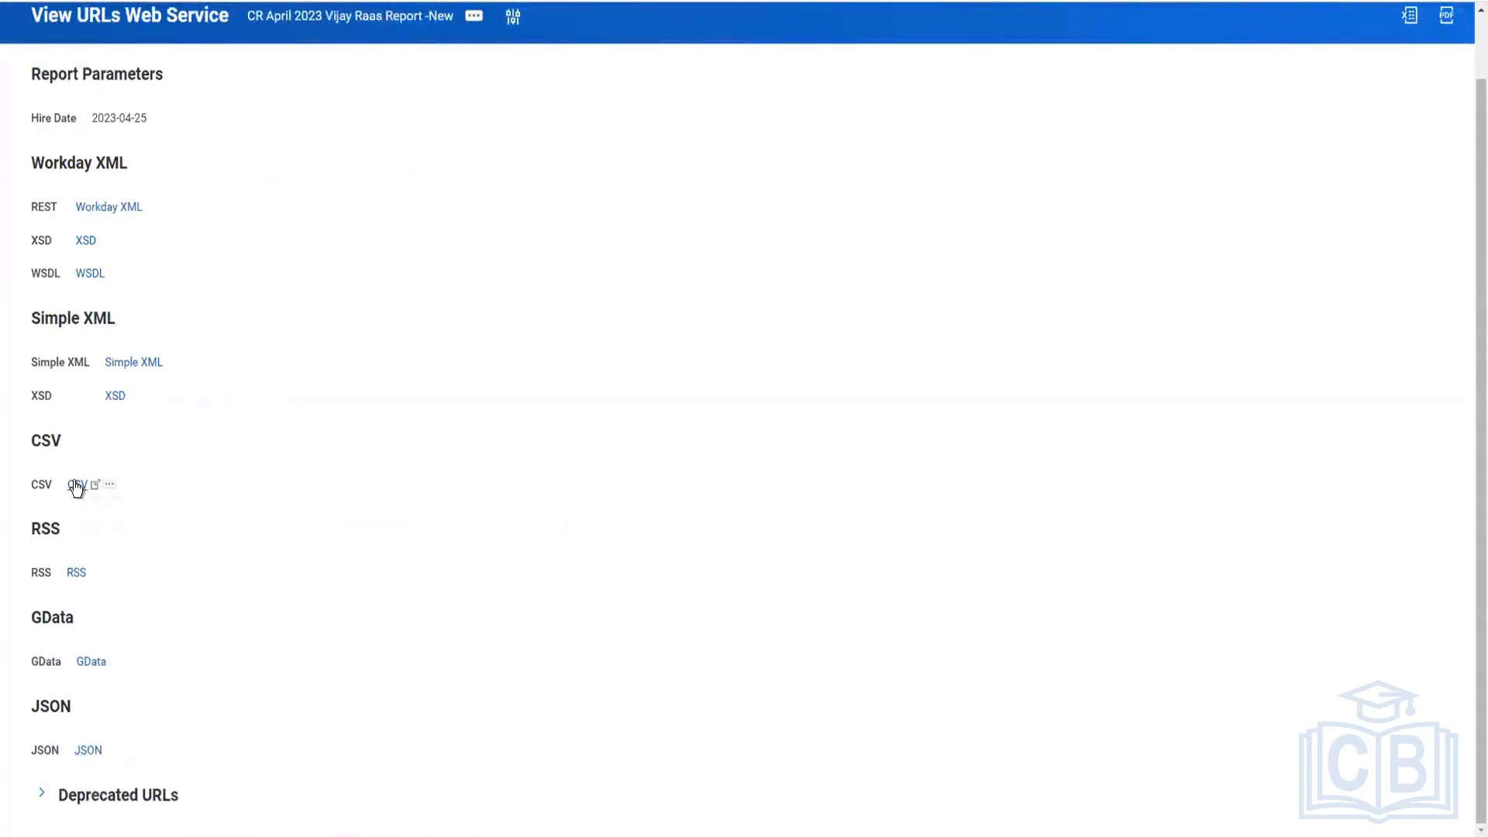
pyautogui.click(262, 388)
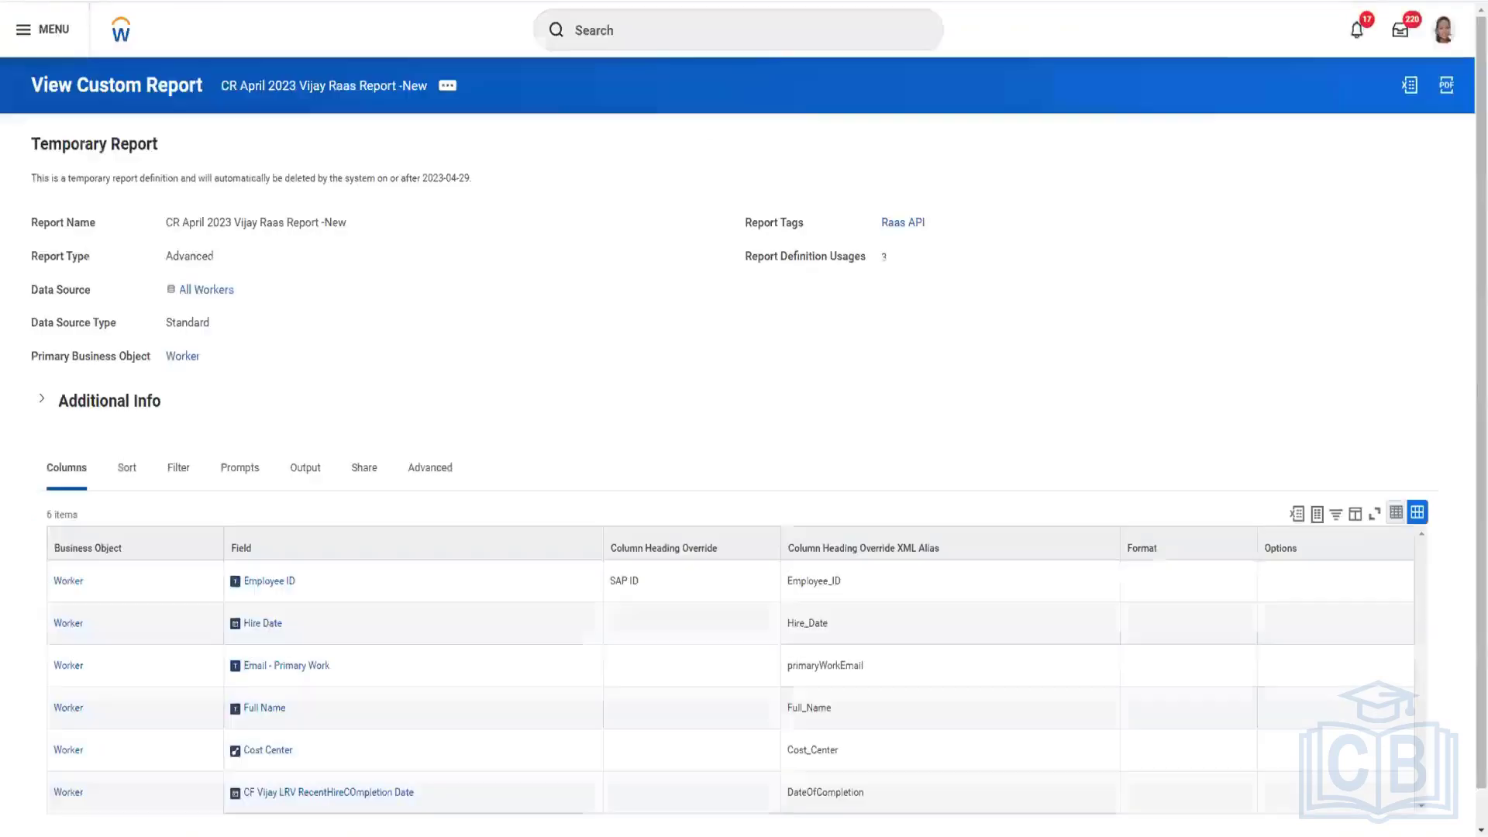
# Review the custom report's sharing options and owner, and select the username field of the sign-in prompt.
pyautogui.click(370, 471)
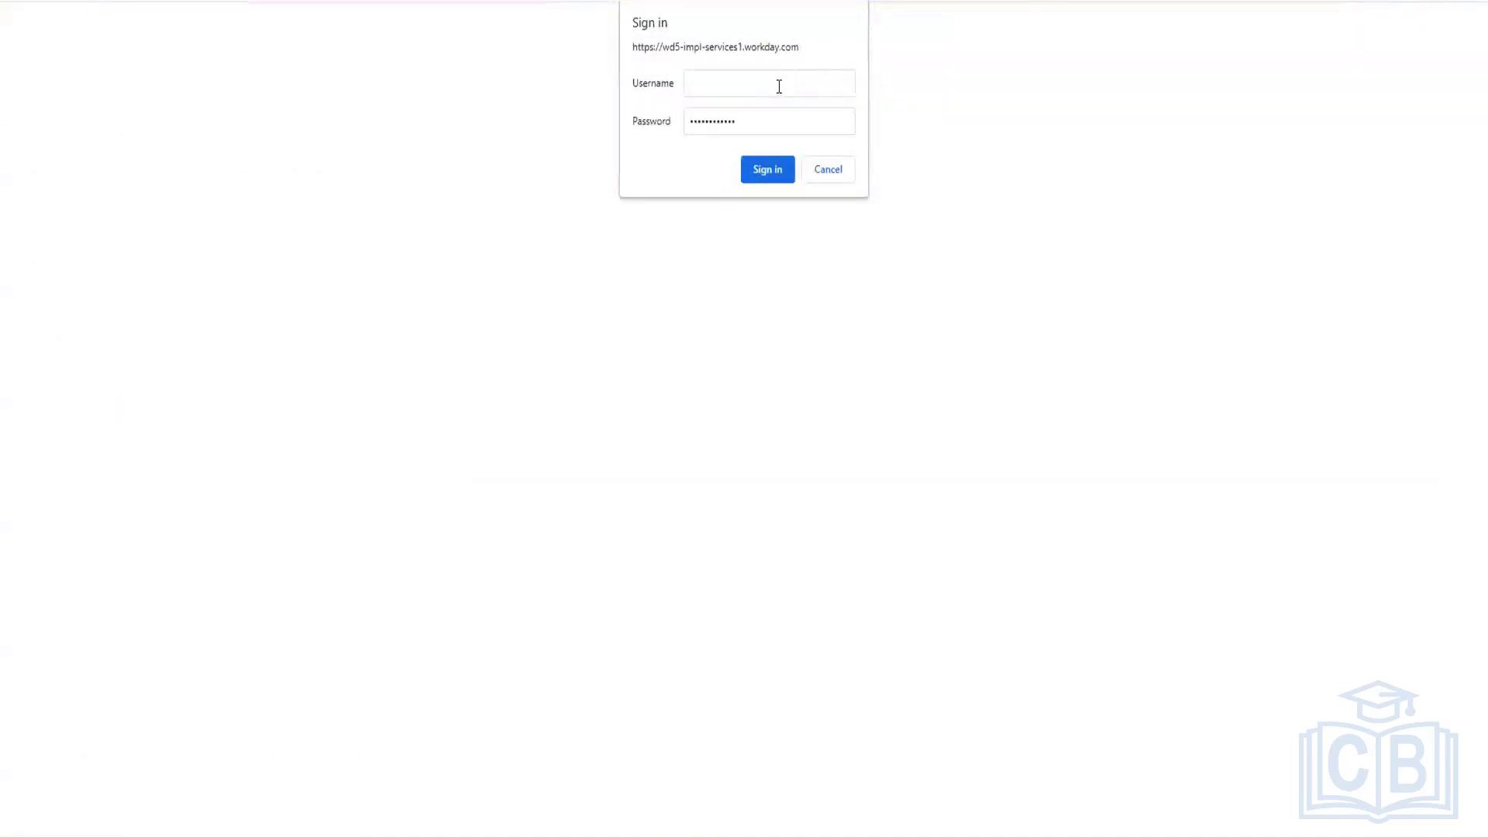
pyautogui.click(779, 86)
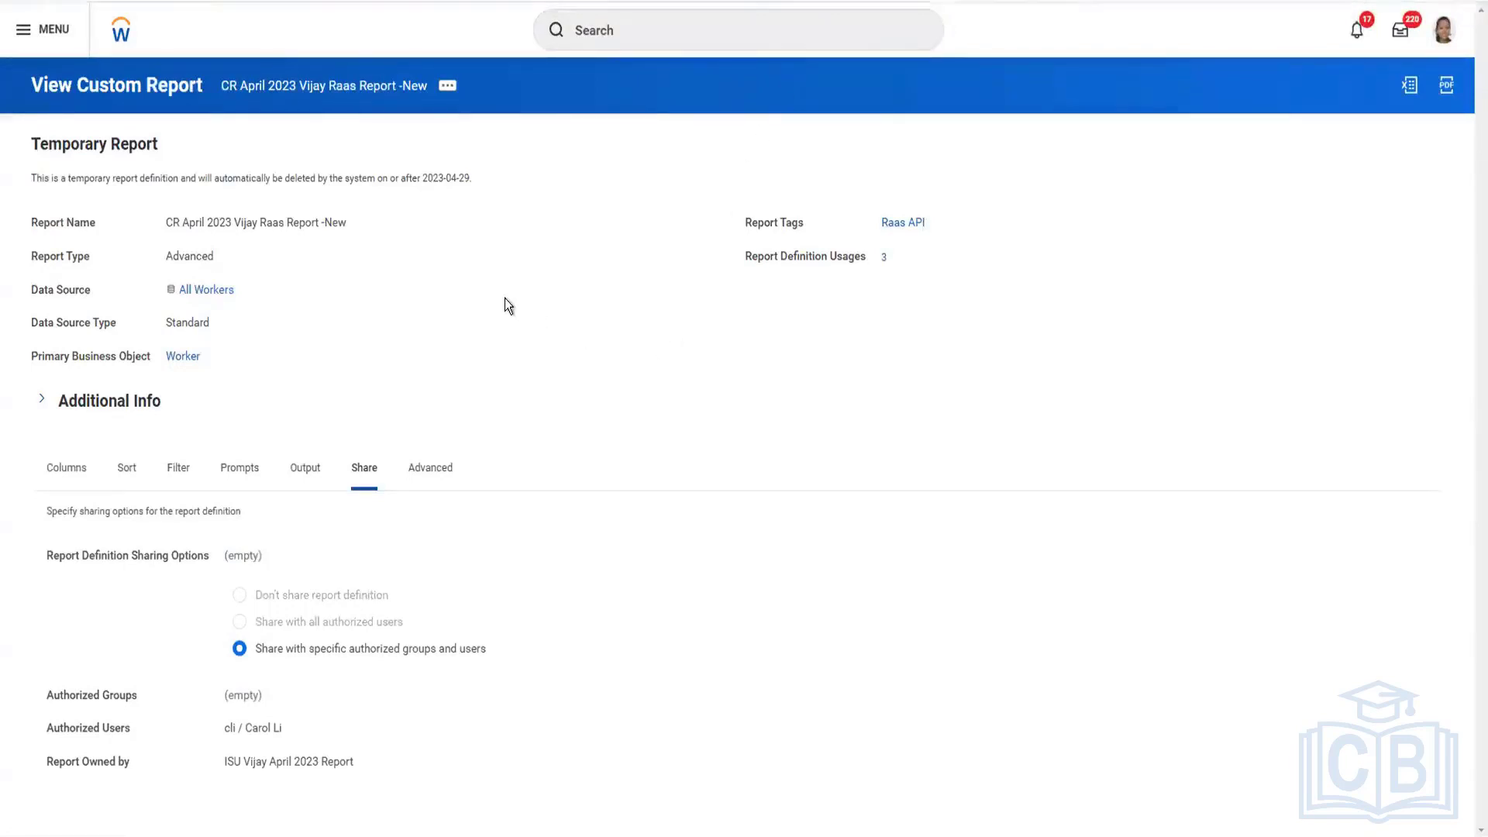
# Review the custom report's column definitions and their XML aliases.
pyautogui.click(67, 472)
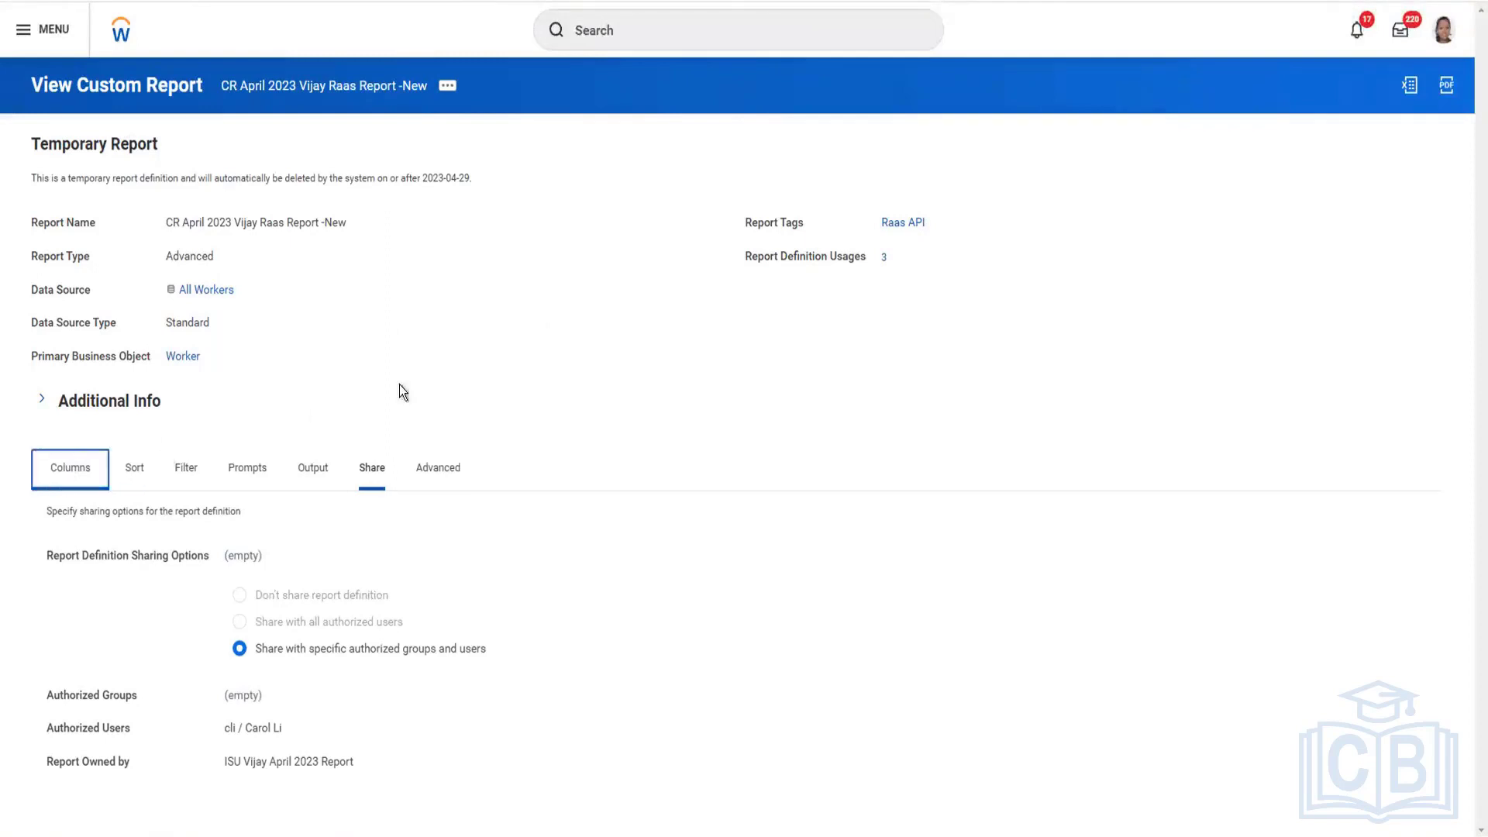
pyautogui.scroll(-1, 415, 379)
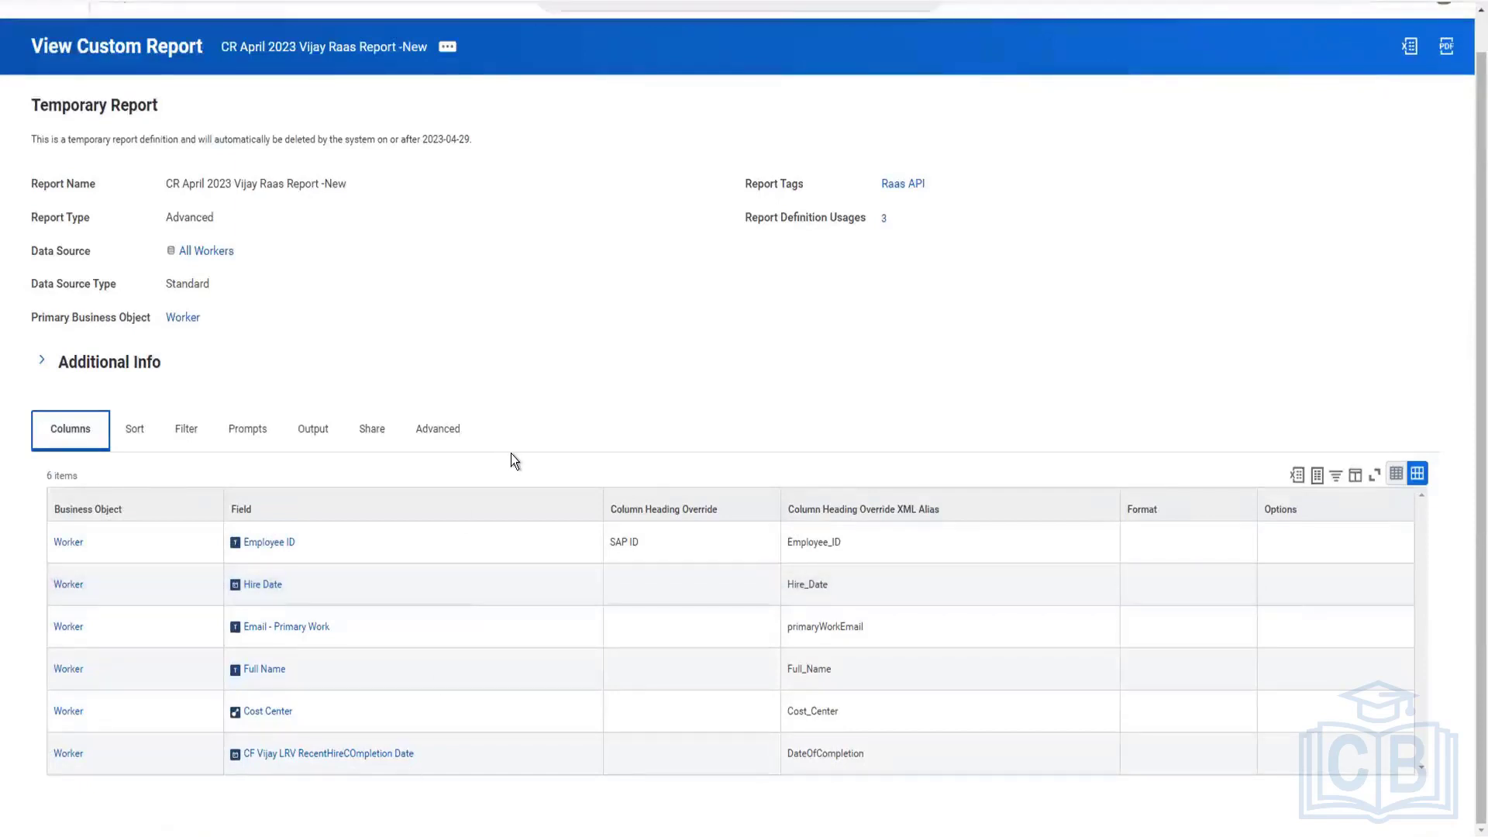
pyautogui.scroll(1, 509, 458)
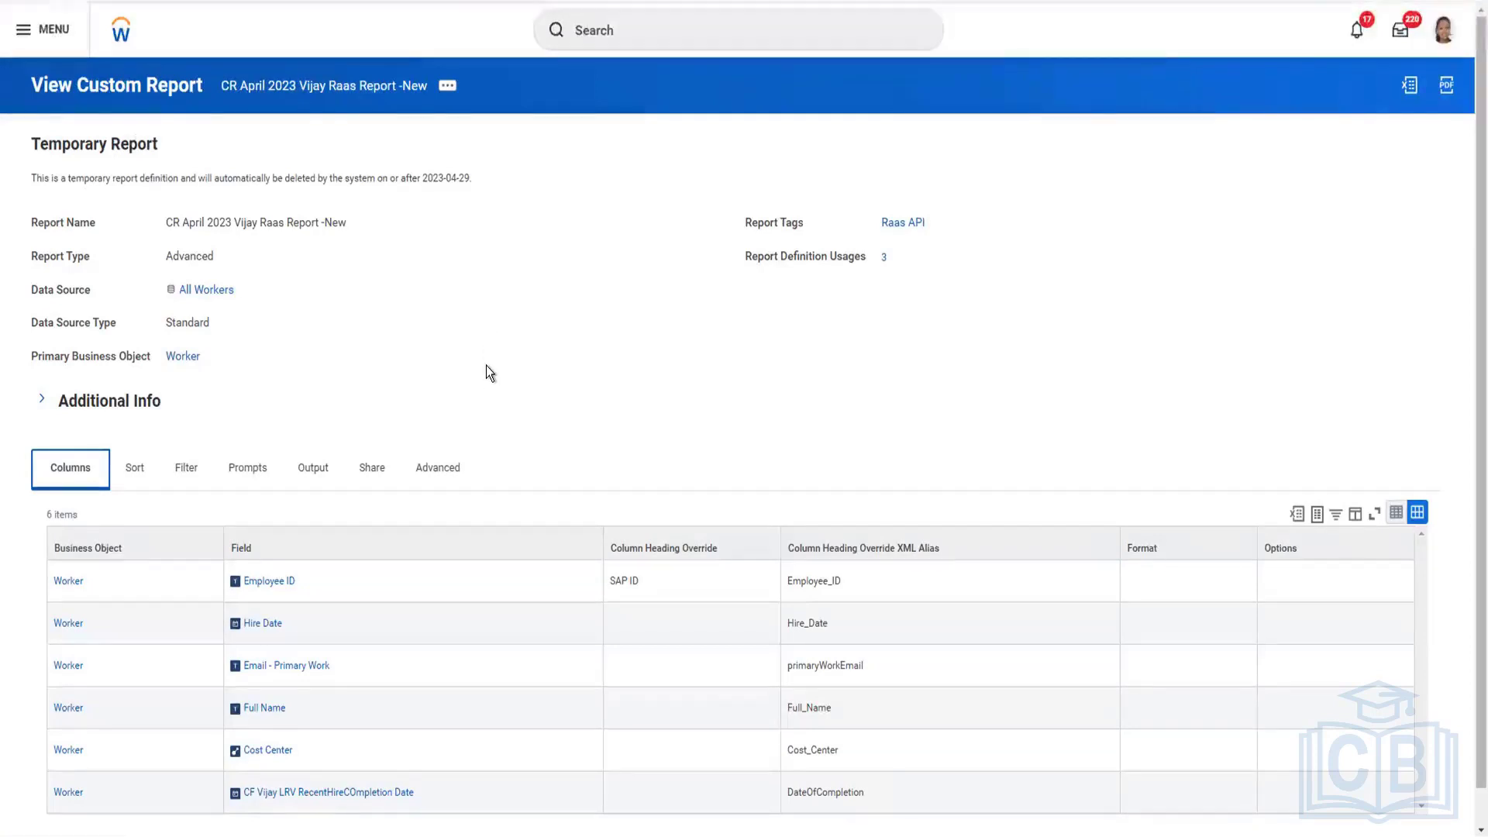
pyautogui.scroll(-1, 485, 374)
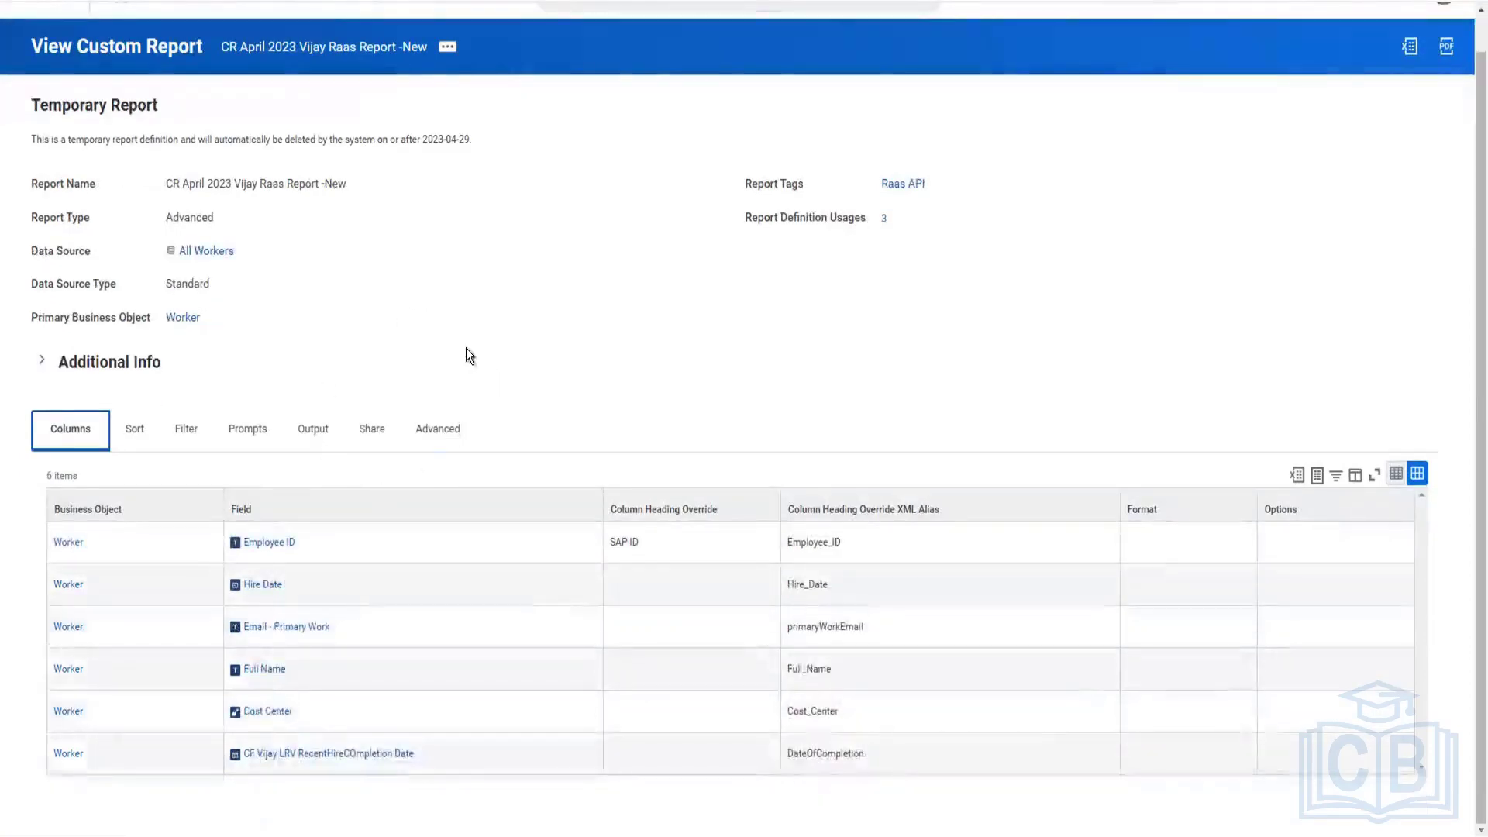
pyautogui.scroll(1, 457, 356)
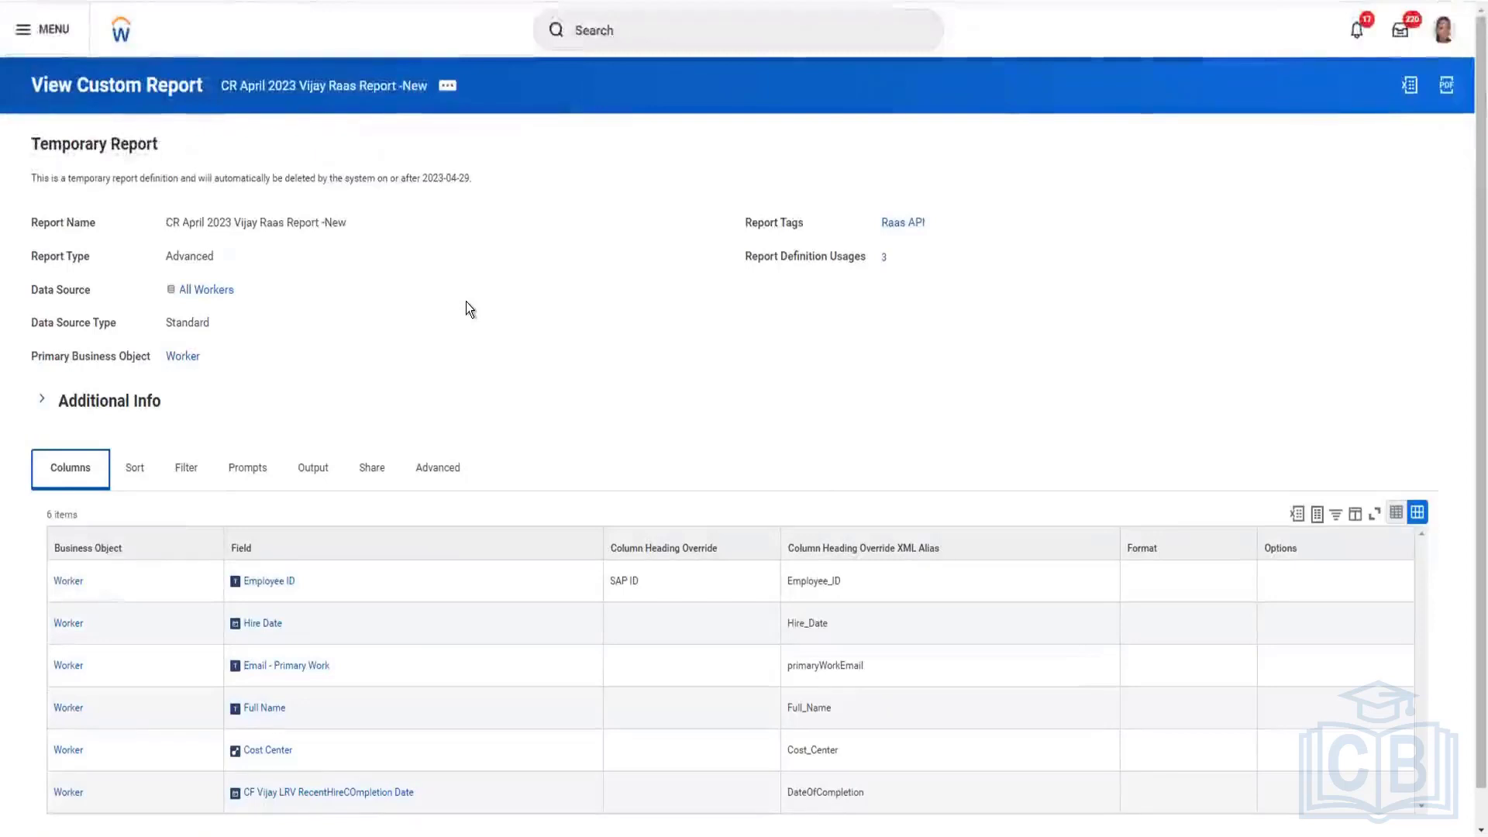